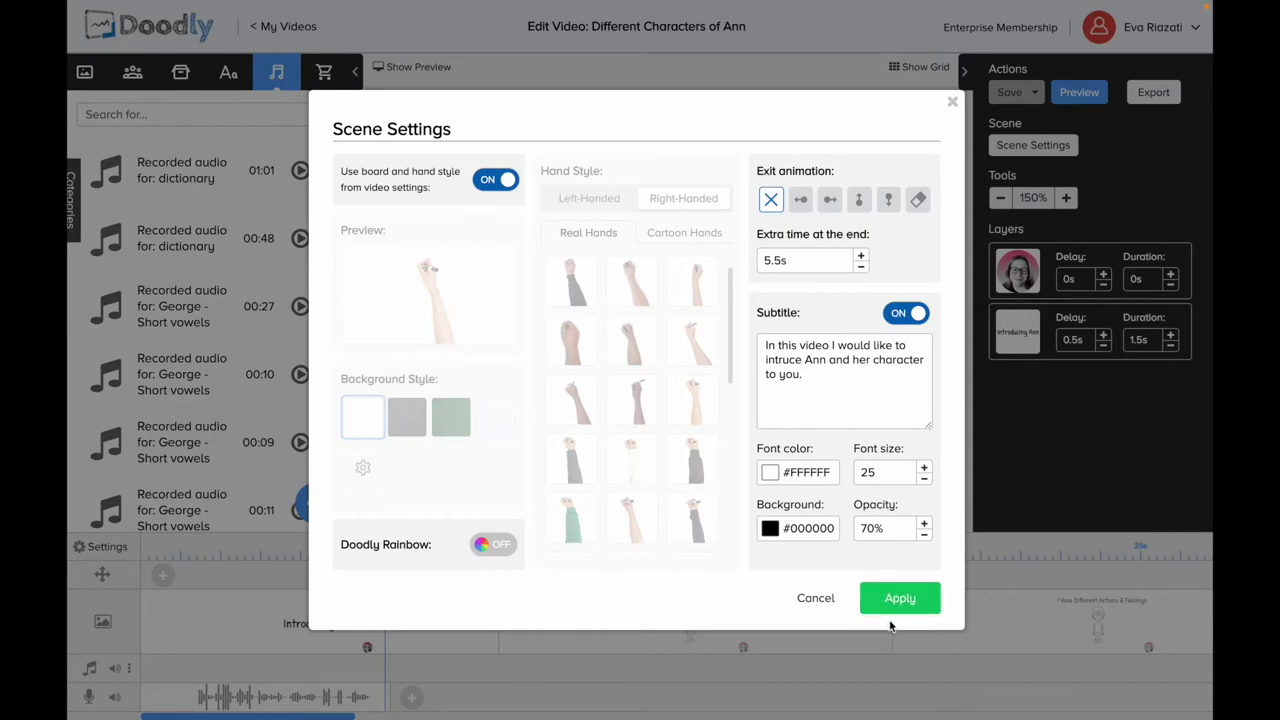
Step: Apply the open scene settings and record a voice-over for the "Hello, My name is Ann" scene, trimmed to end at about 12.5 s
left_click(899, 600)
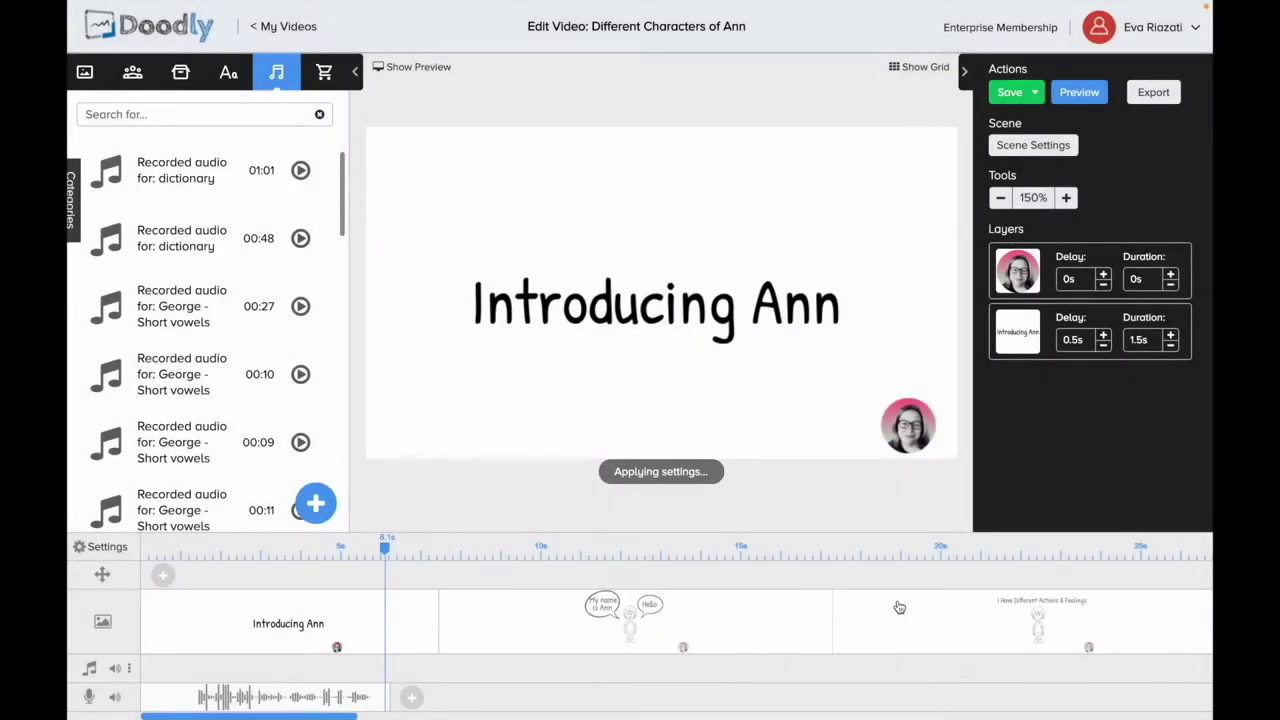
left_click(495, 638)
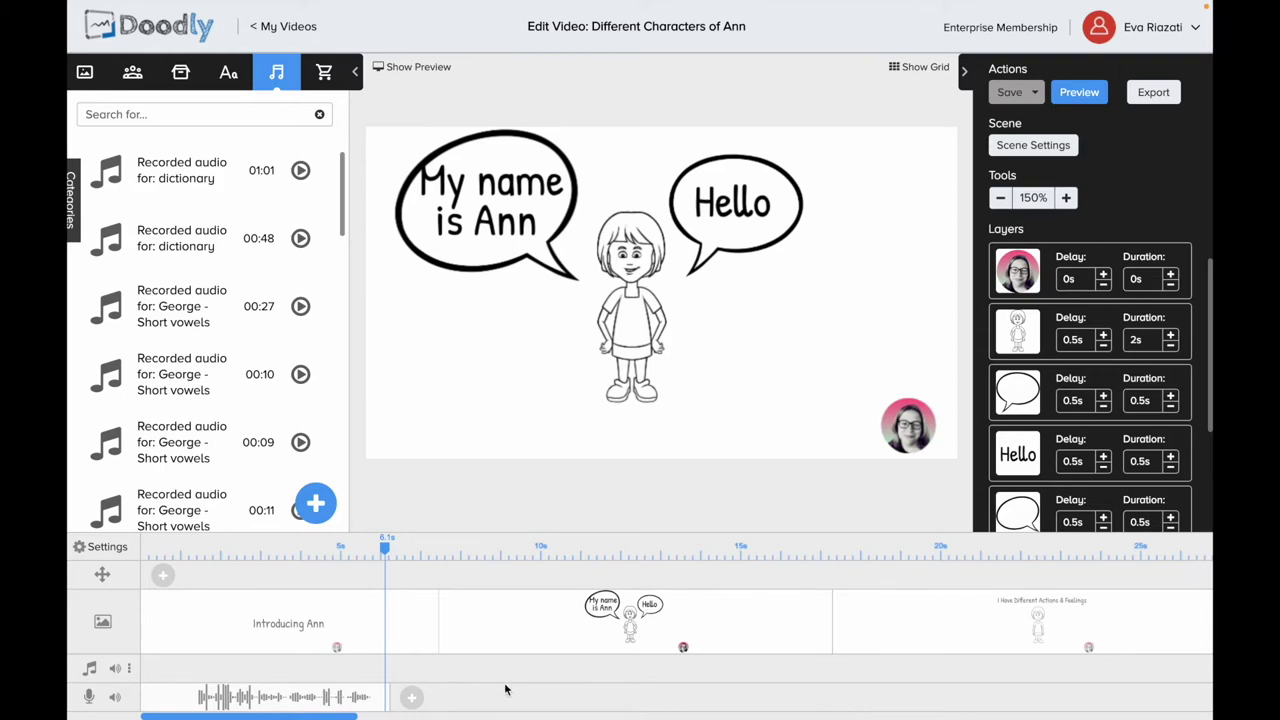
left_click(413, 701)
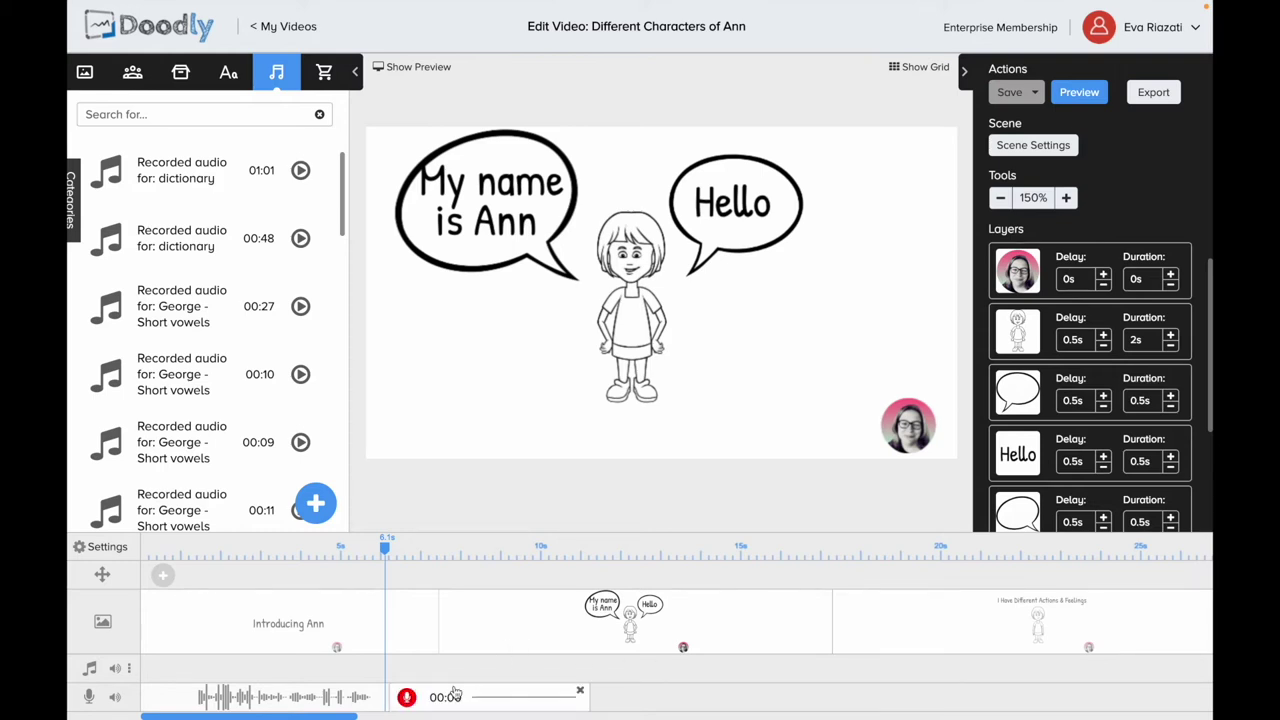
left_click(406, 698)
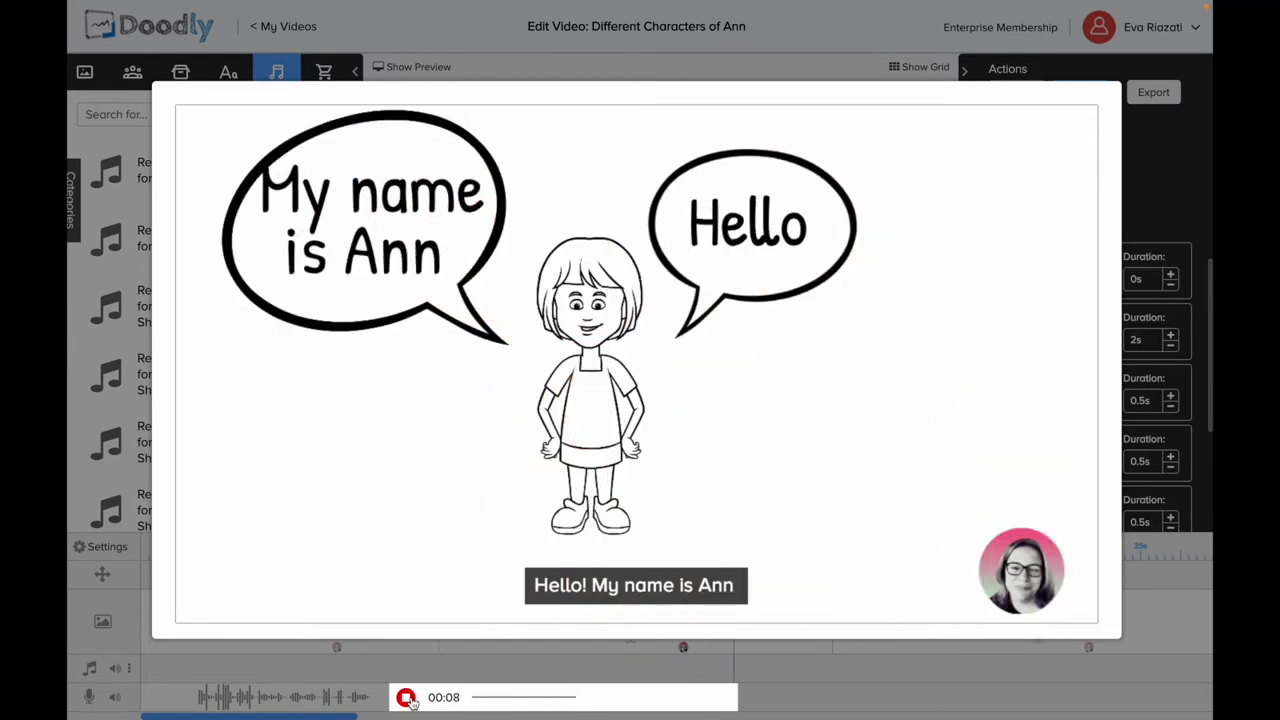
left_click(406, 698)
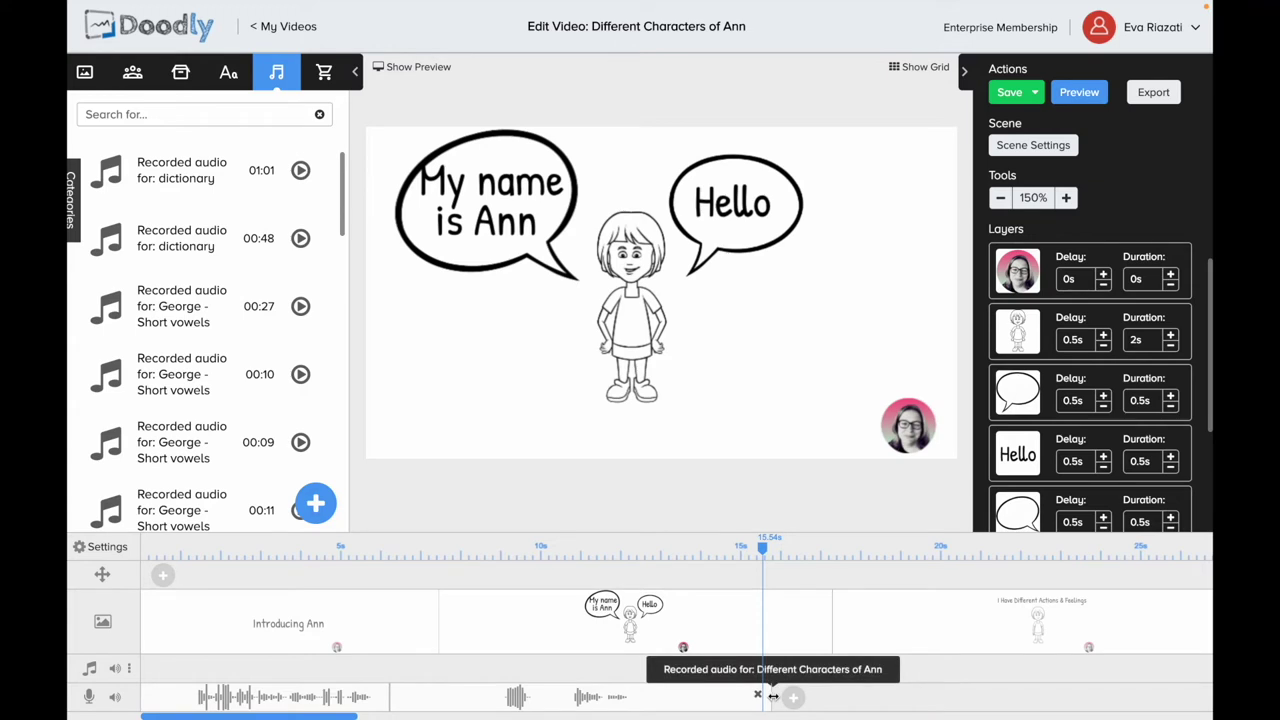
left_click_drag(773, 696, 645, 691)
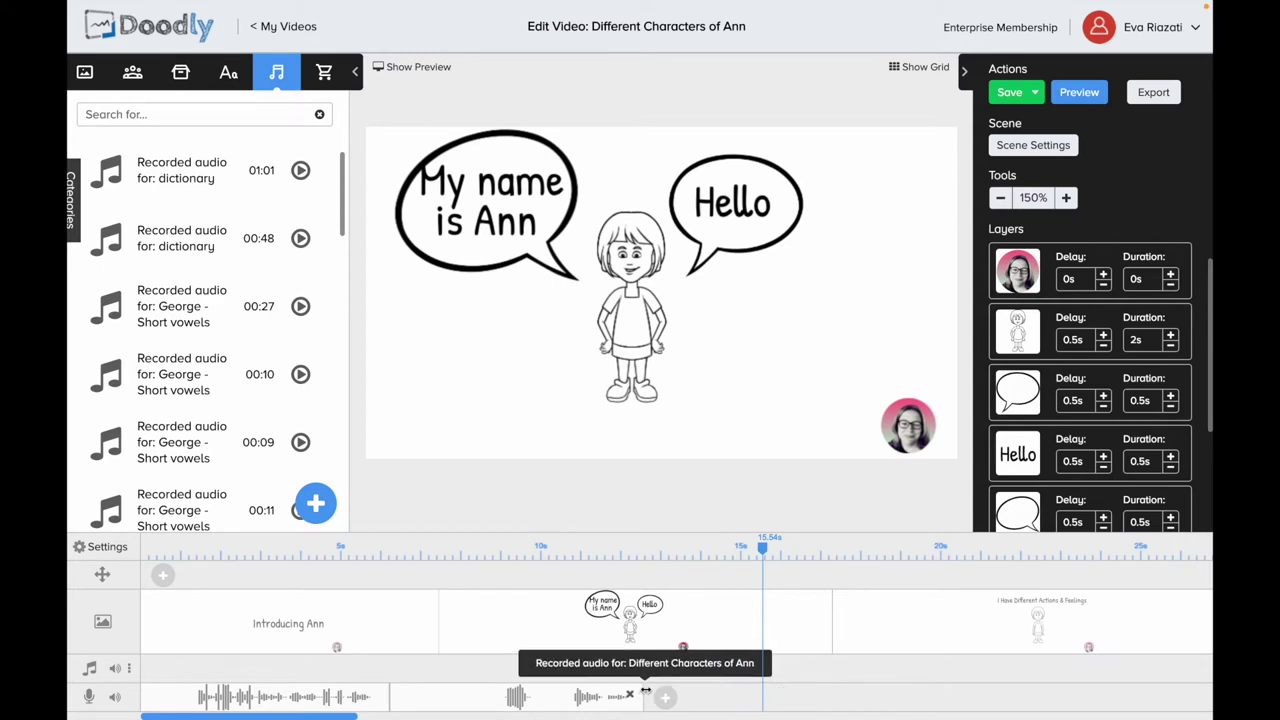
Step: Set the extra time at the end of the "Introducing Ann" scene to 4.5 s
left_click(401, 638)
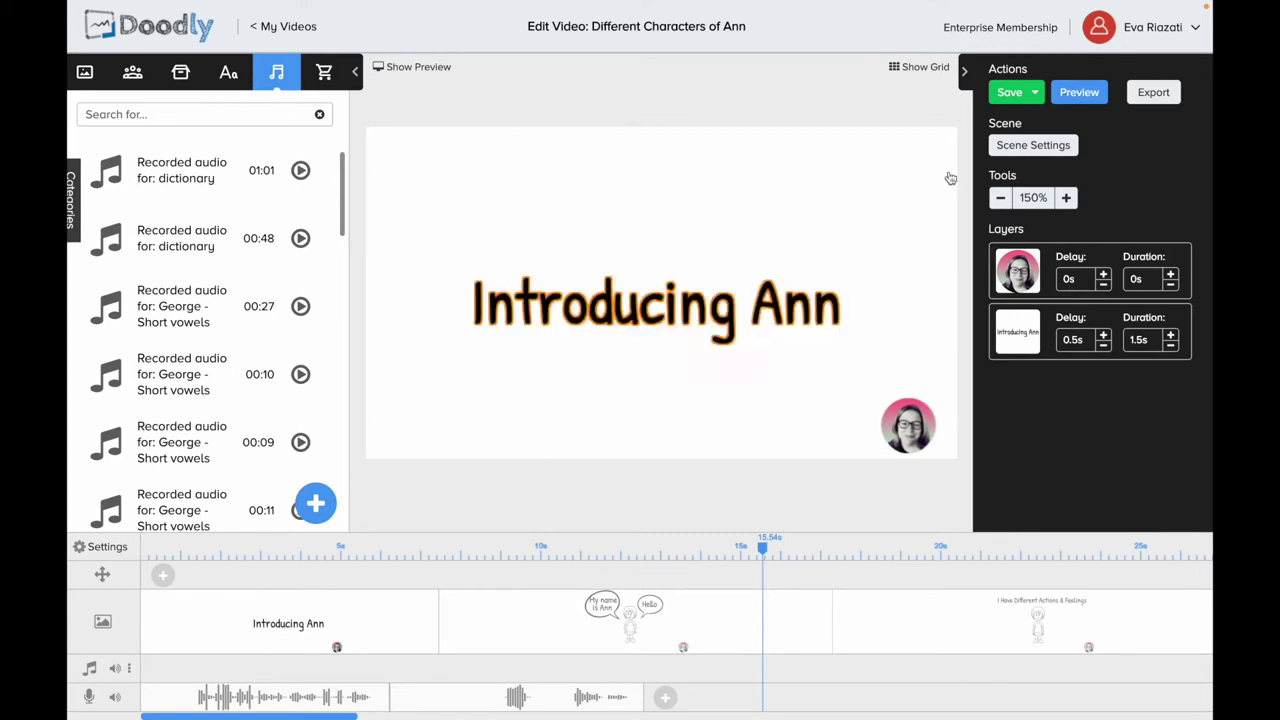
left_click(1033, 145)
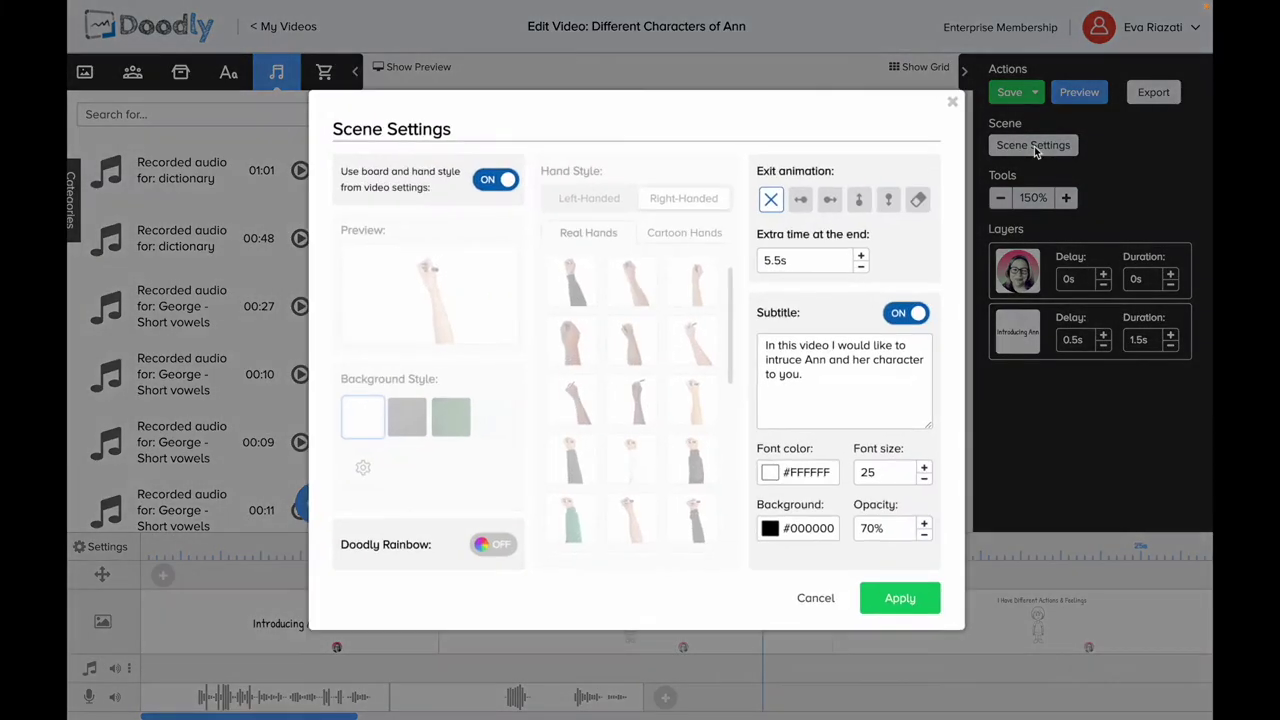
left_click(864, 269)
left_click(884, 598)
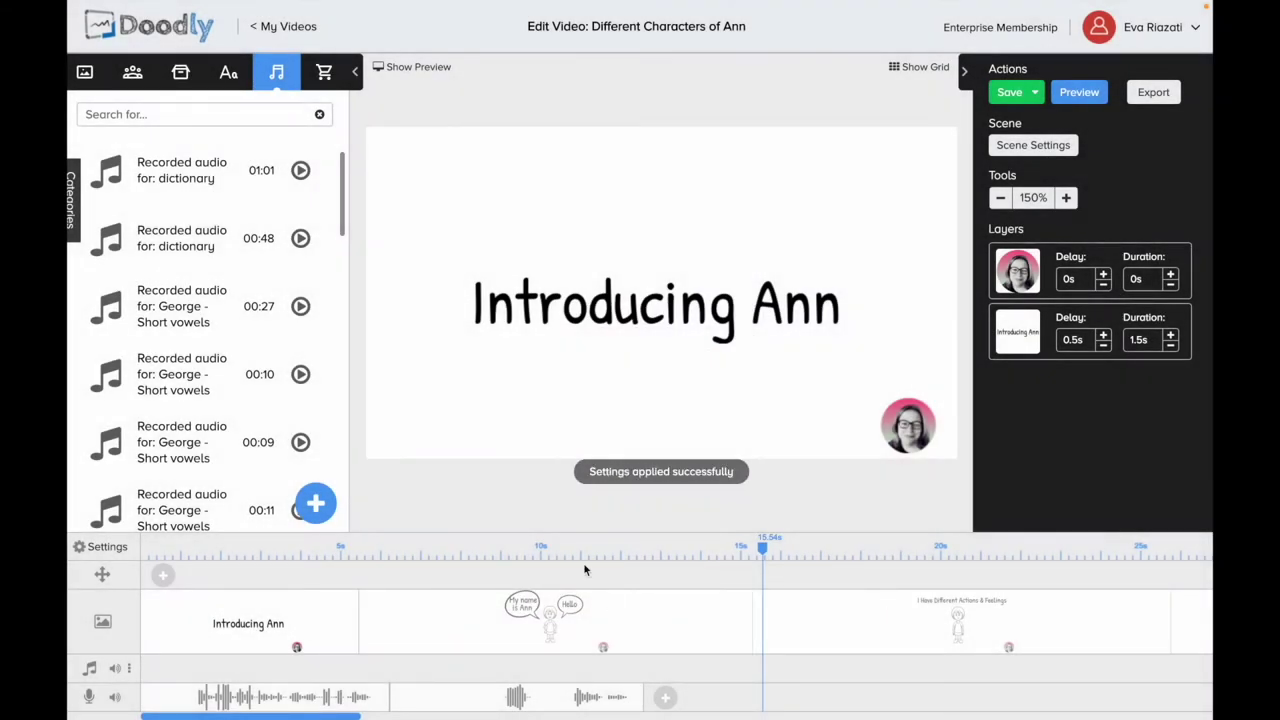
left_click(1070, 148)
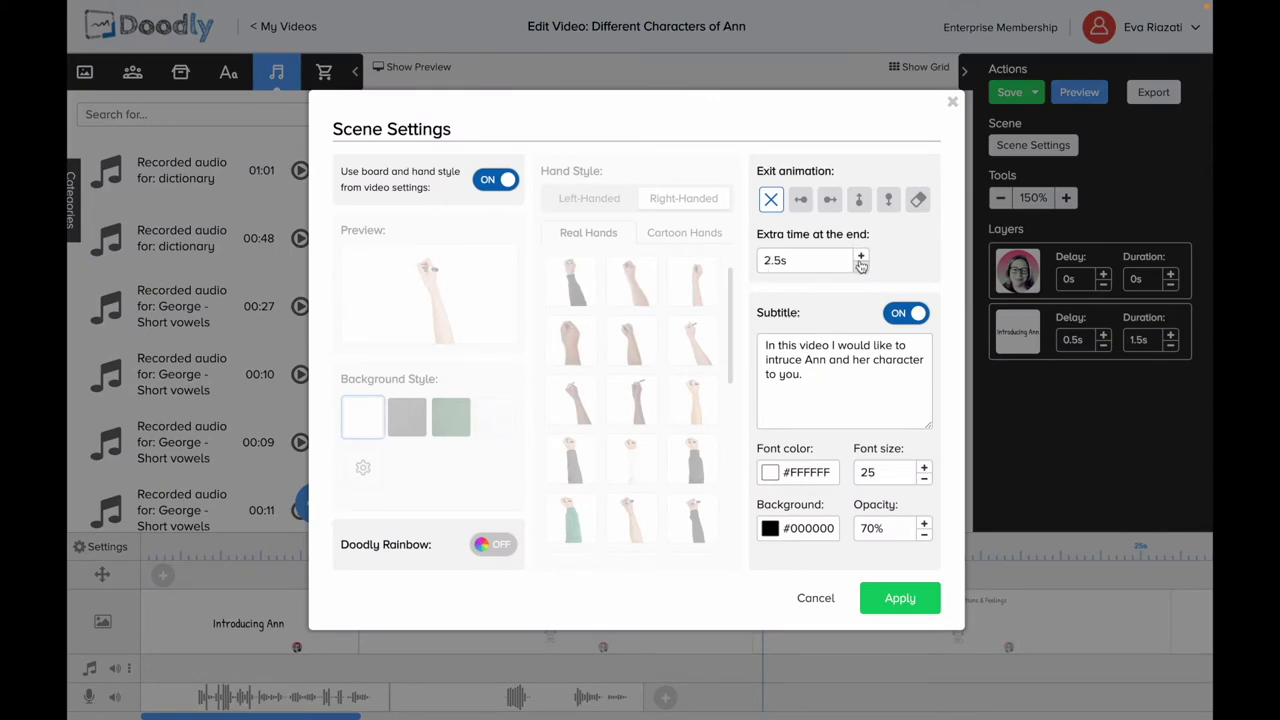
left_click(860, 261)
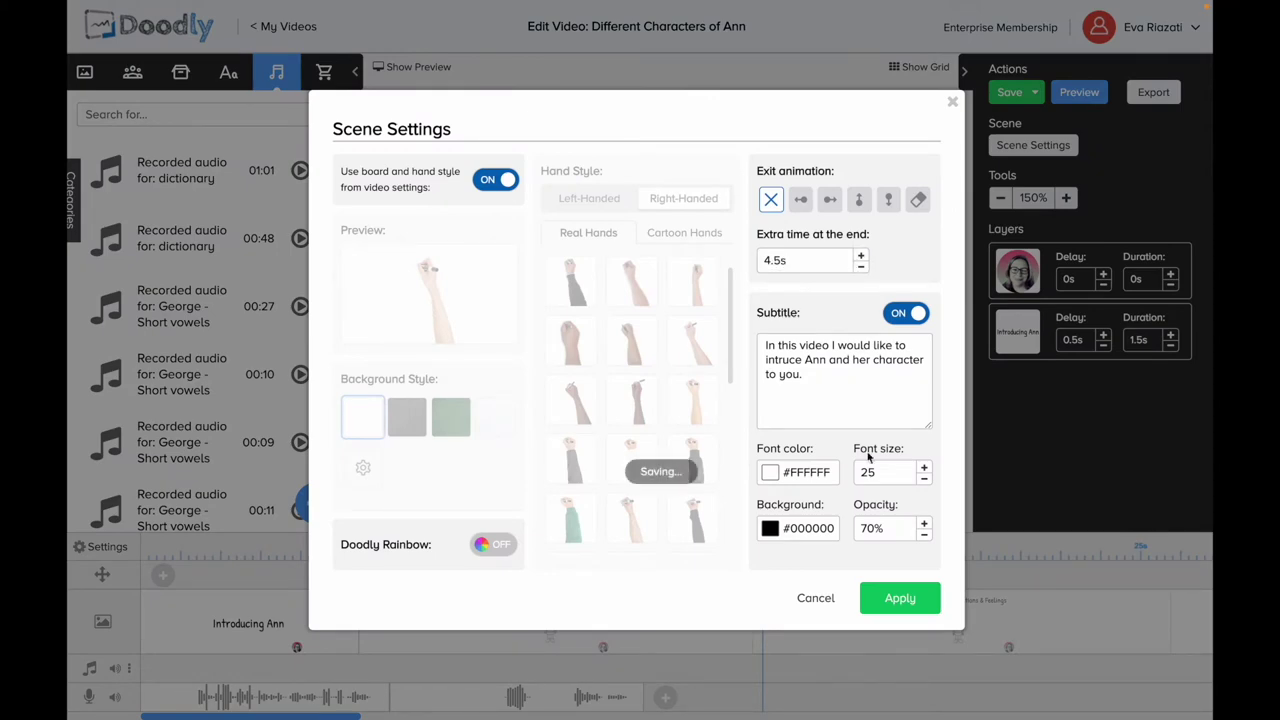
left_click(900, 596)
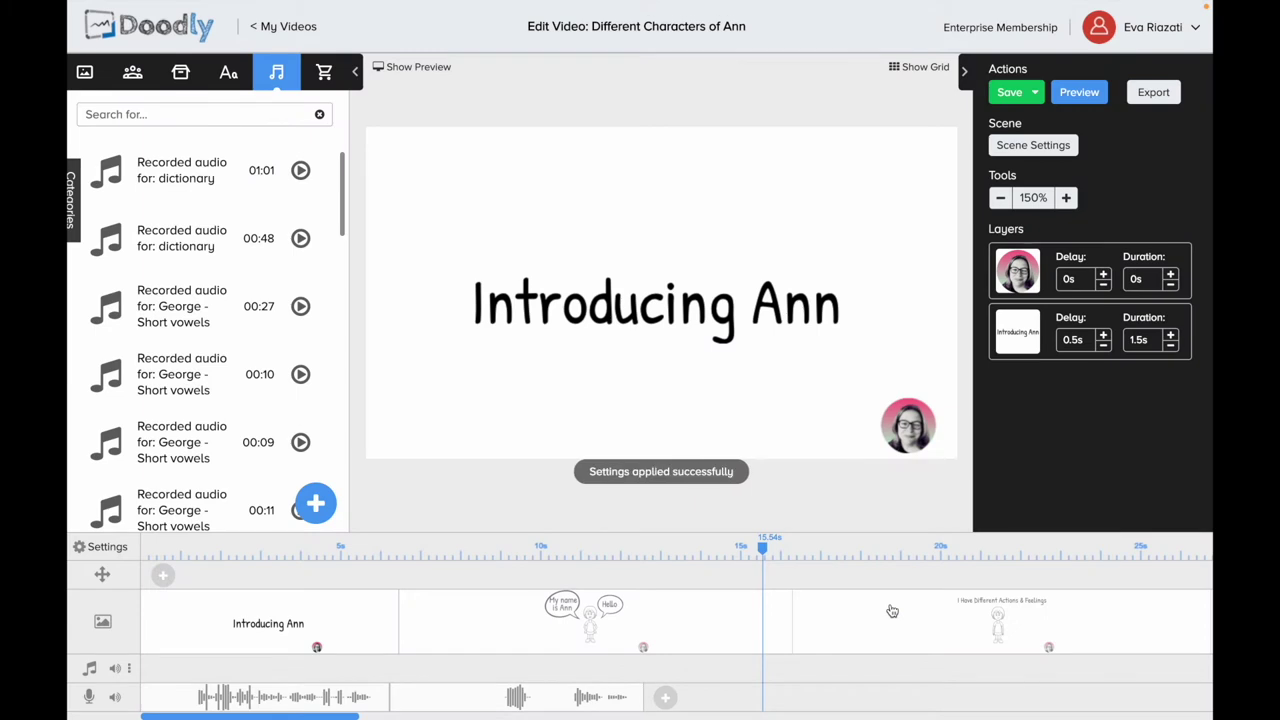
Step: Trim the silent start of the second voice-over clip and shift the clip to start at about 10.4 s
left_click_drag(423, 697, 473, 701)
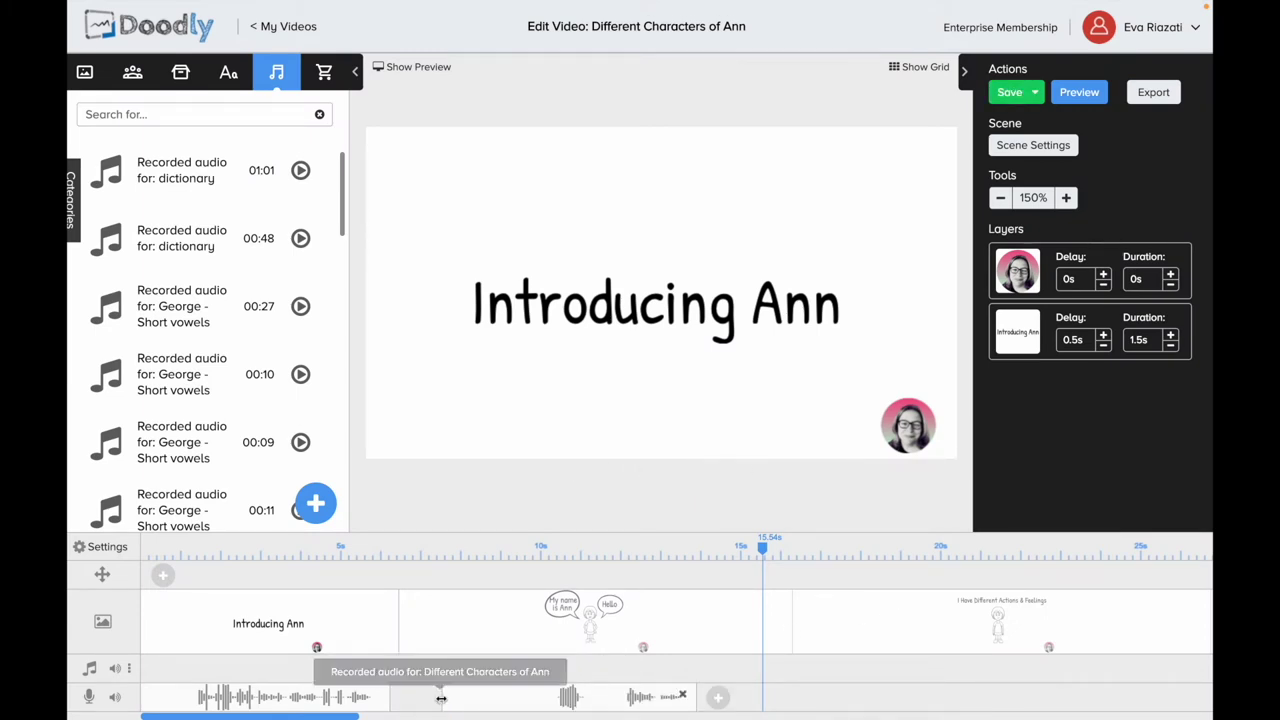
left_click_drag(442, 697, 523, 699)
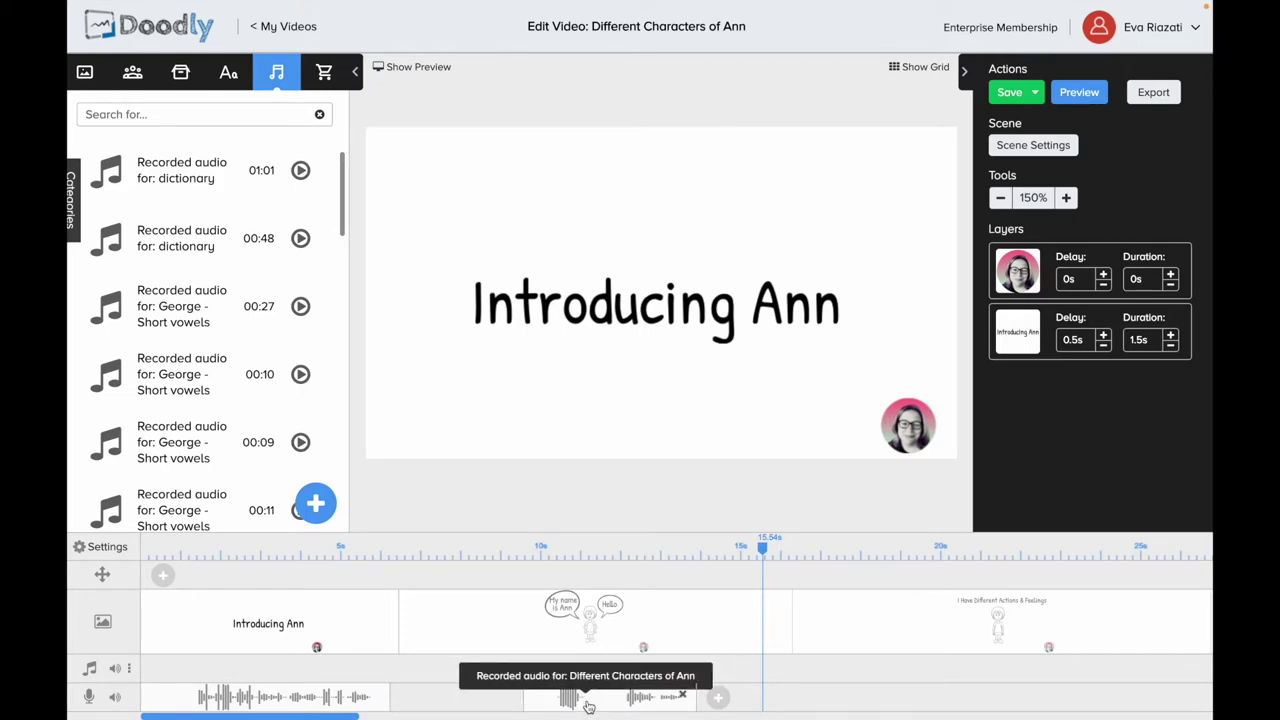
left_click_drag(586, 700, 624, 702)
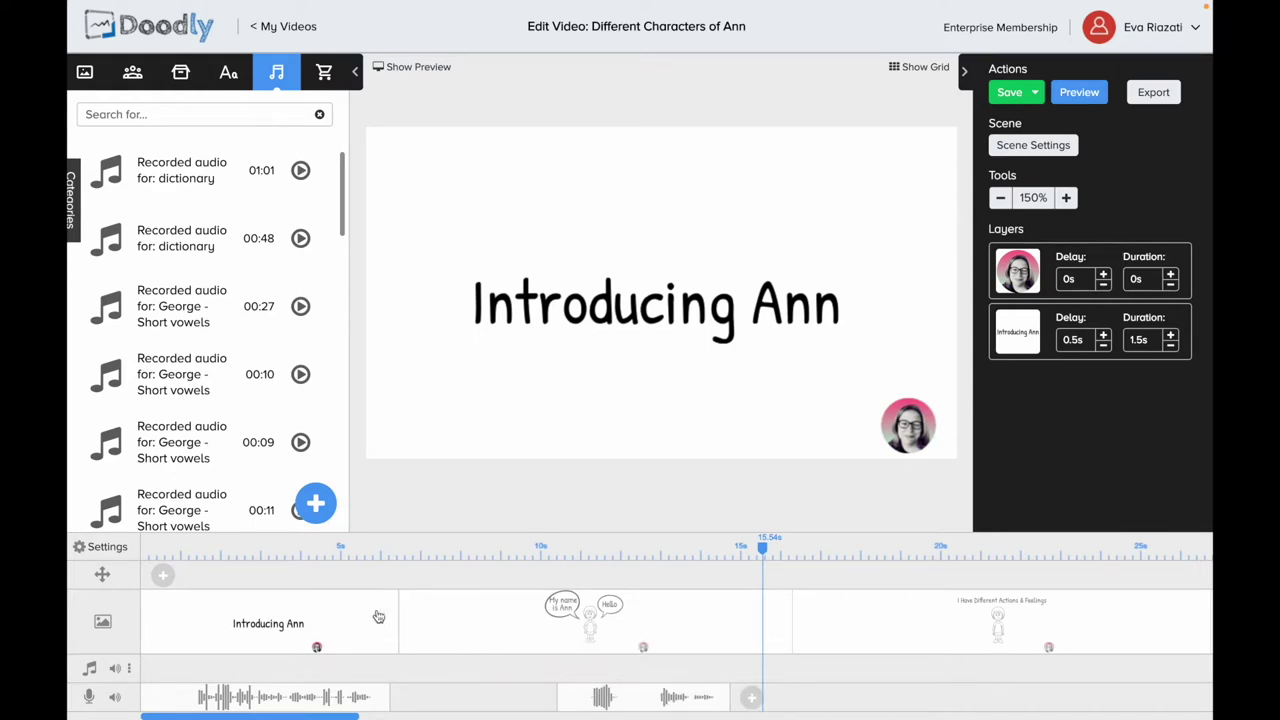
Step: Preview the video through the second scene to check the timing of its voice-over
left_click(1081, 99)
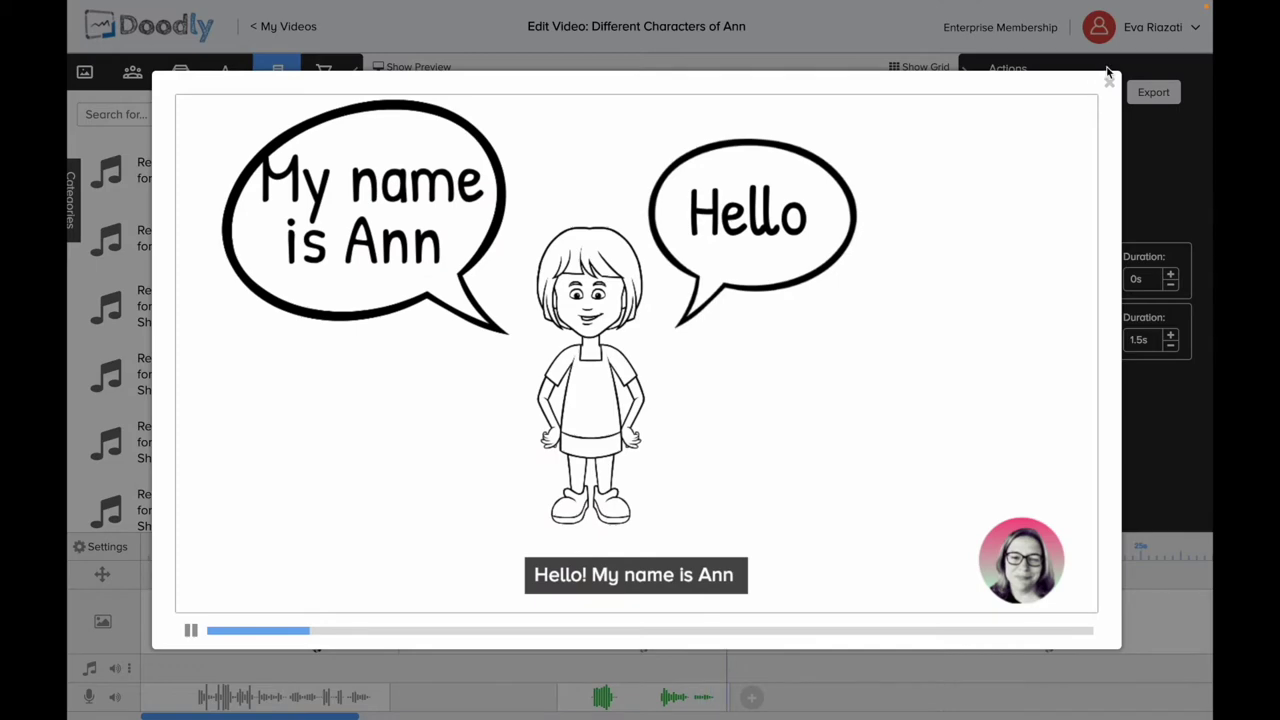
left_click(1108, 83)
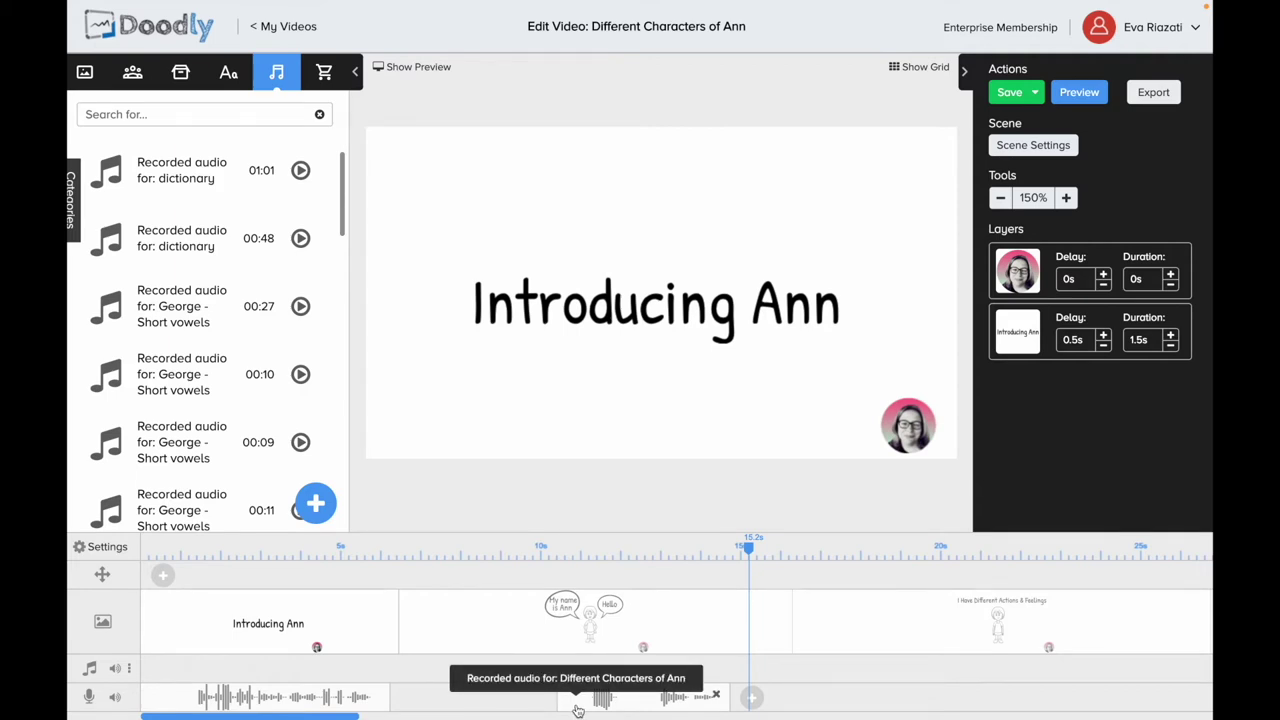
left_click_drag(577, 710, 600, 708)
Step: Record a voice-over for the "I Have Different Actions & Feelings" scene, directly following the second clip
left_click(862, 624)
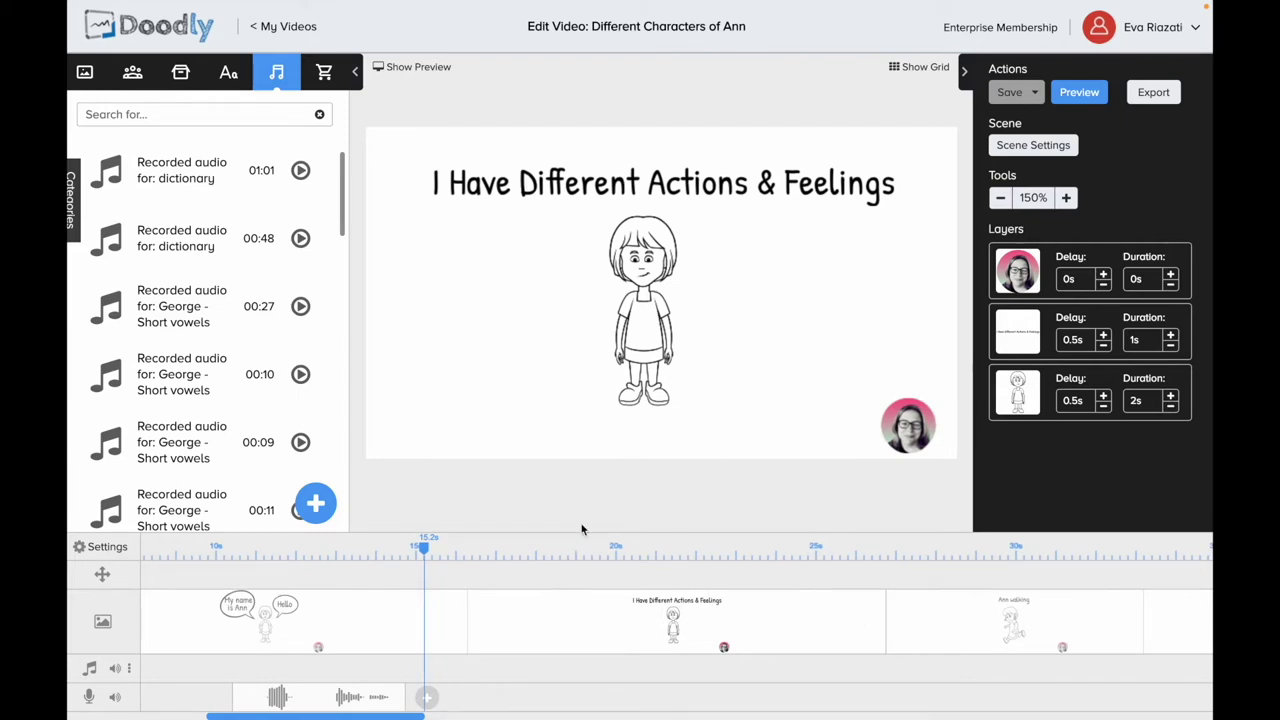
left_click(429, 702)
left_click(350, 547)
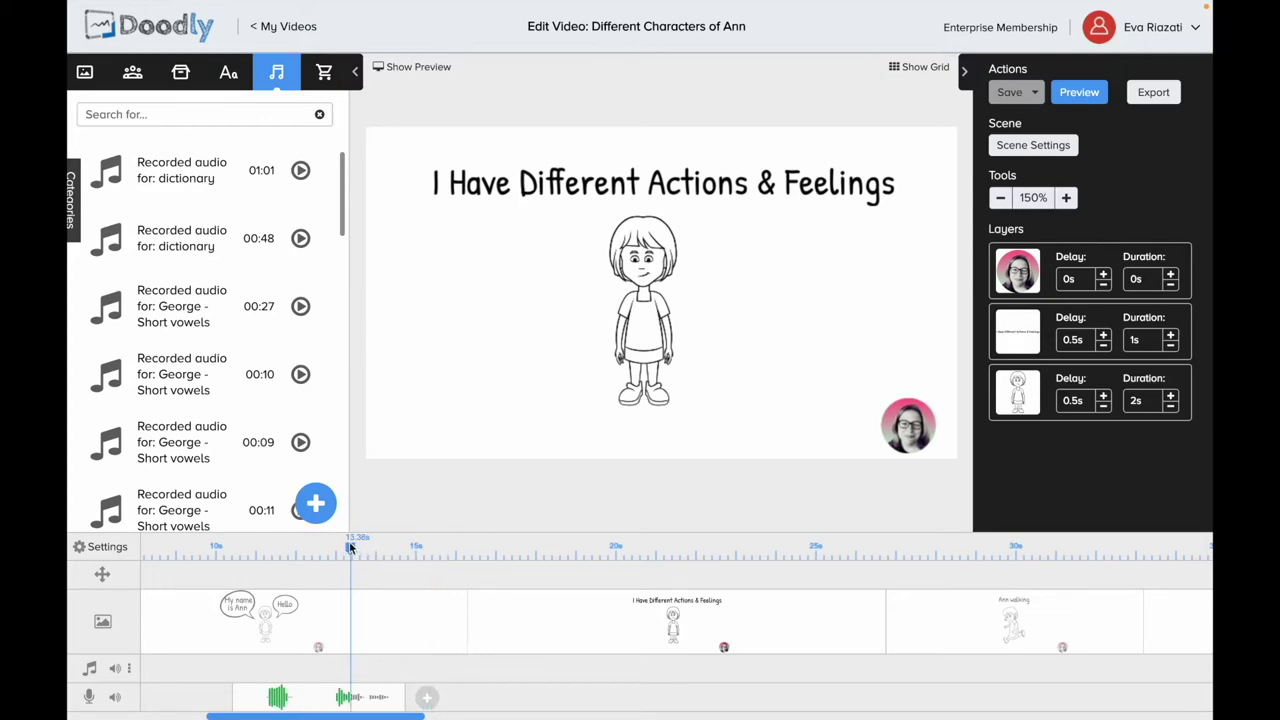
left_click(425, 702)
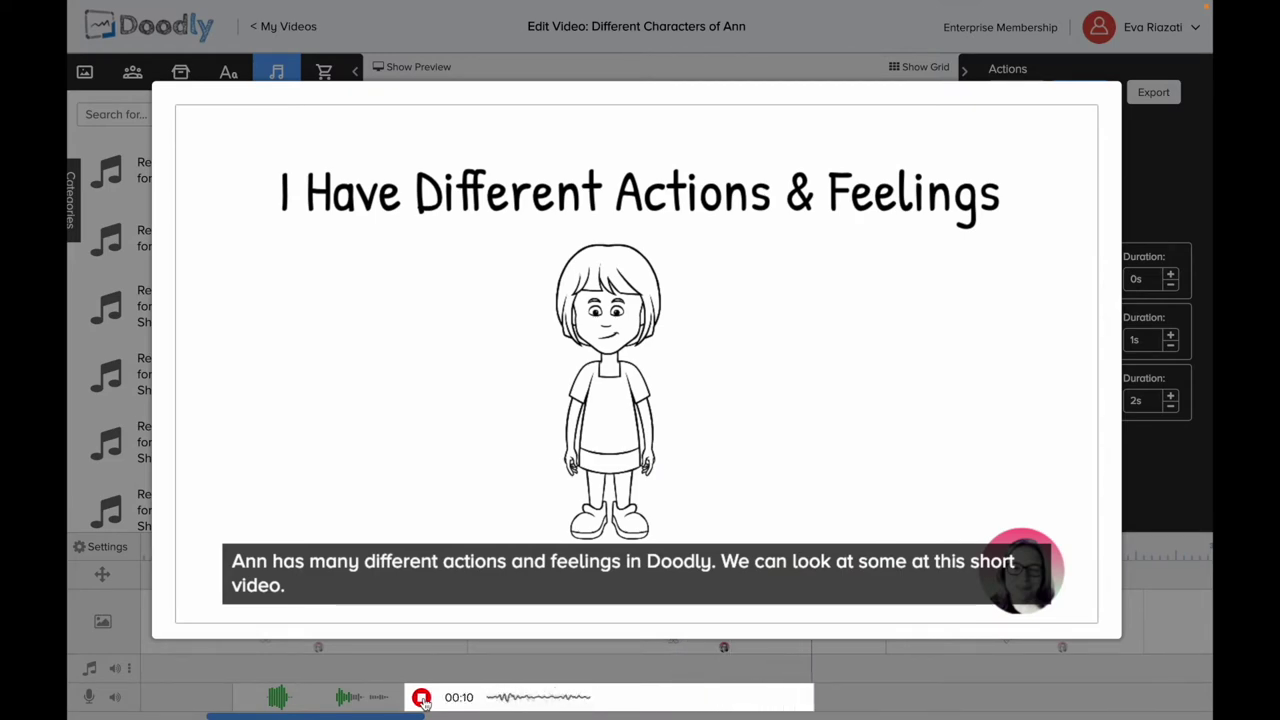
left_click(421, 698)
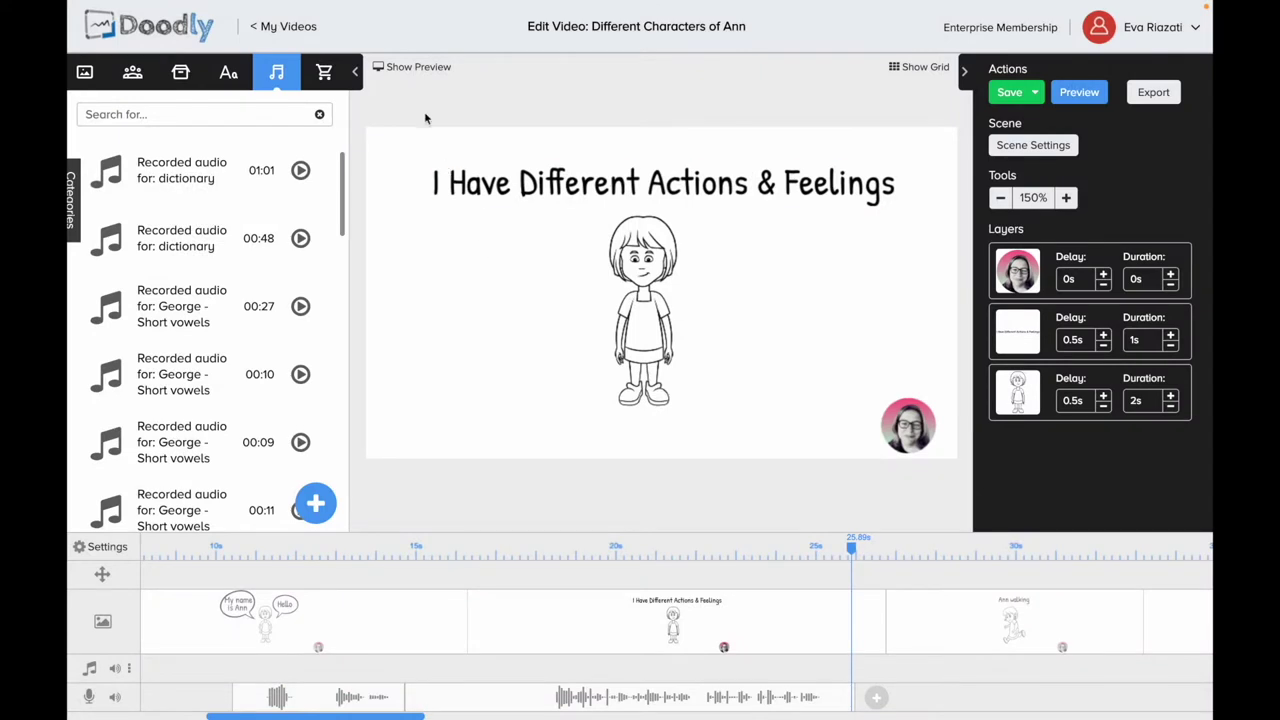
Step: Show the inline preview and play the "I Have Different Actions & Feelings" scene from about 17 s to check its voice-over
left_click(413, 65)
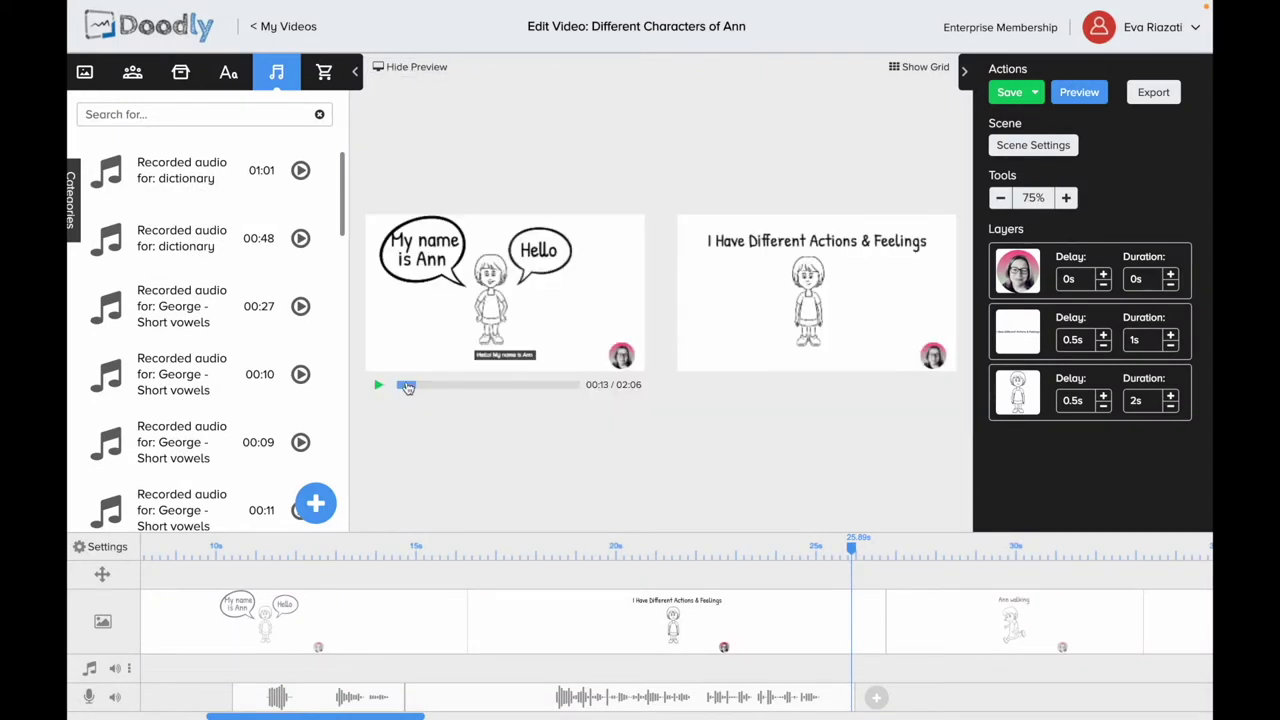
left_click(491, 548)
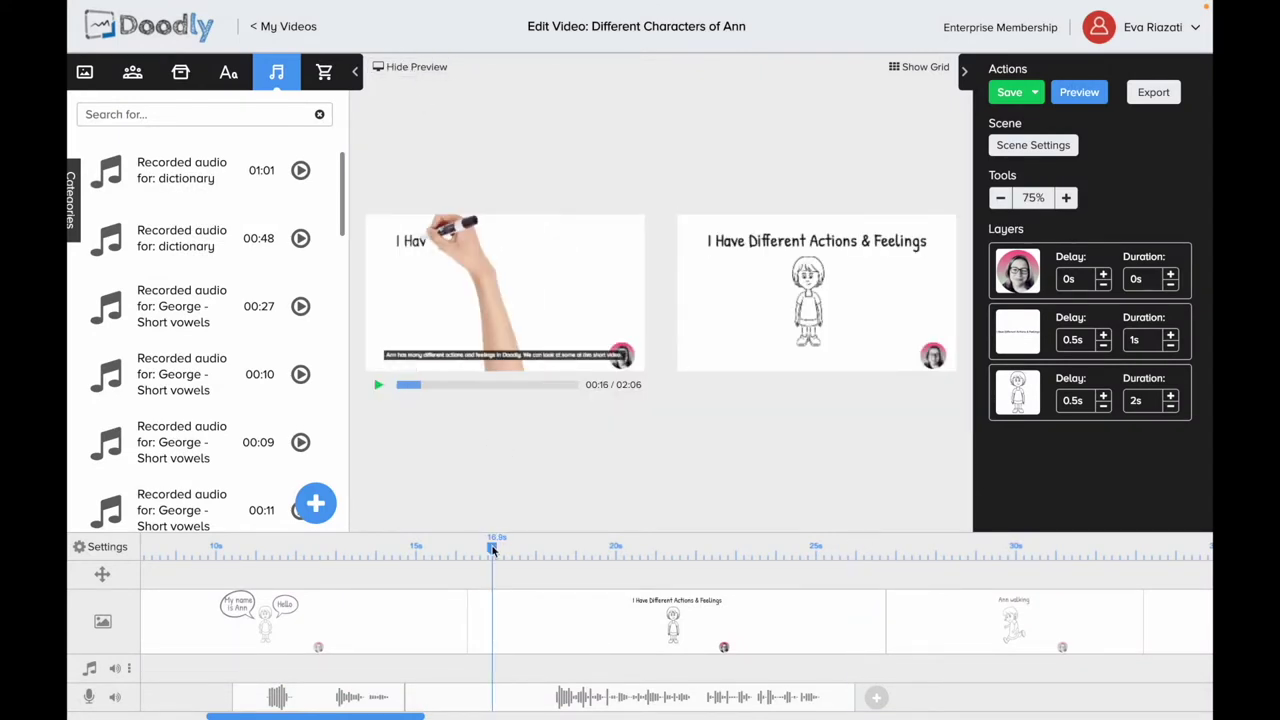
left_click(380, 388)
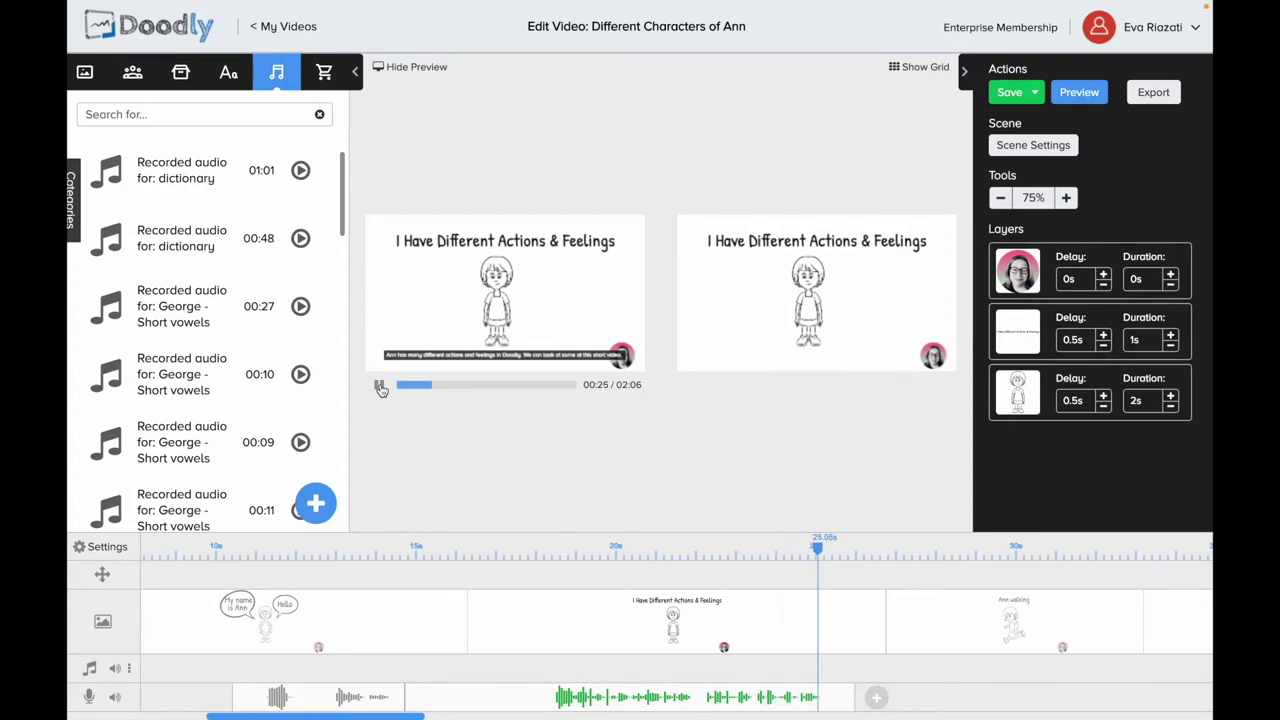
left_click(380, 388)
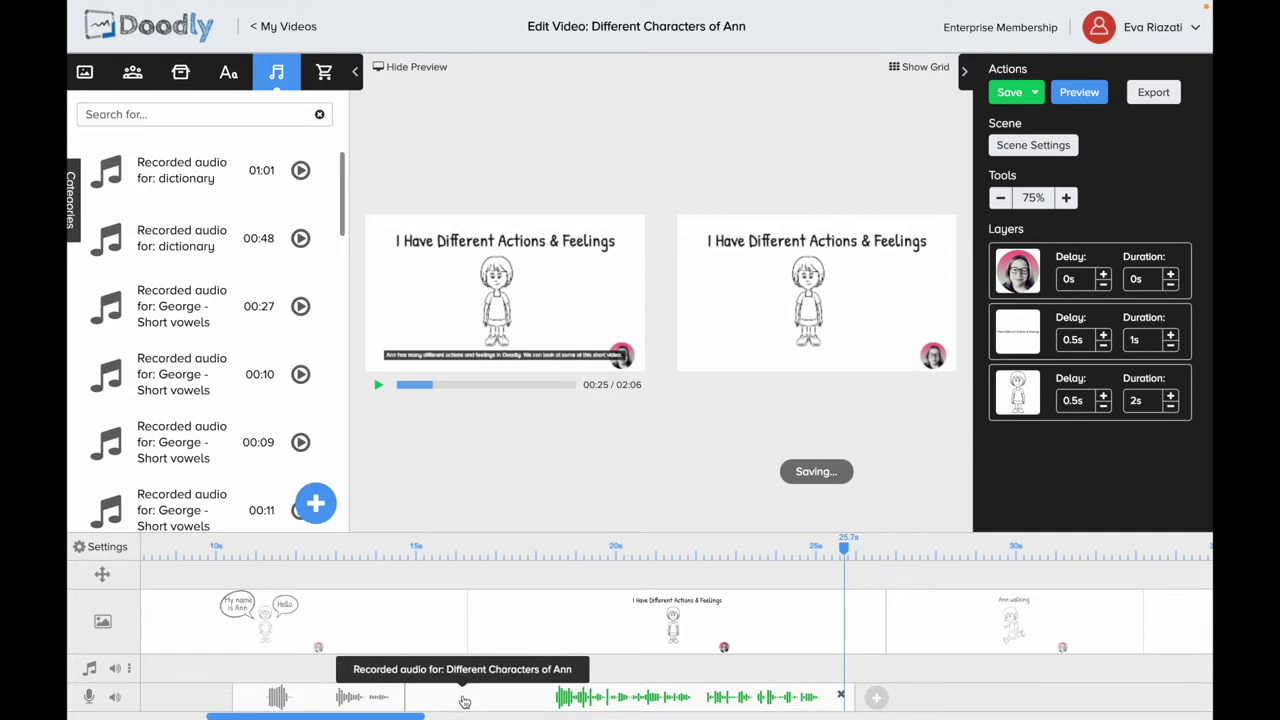
Step: Shift the third voice-over clip slightly later on the timeline and trim its start to about 19.3 s
left_click_drag(560, 702, 528, 702)
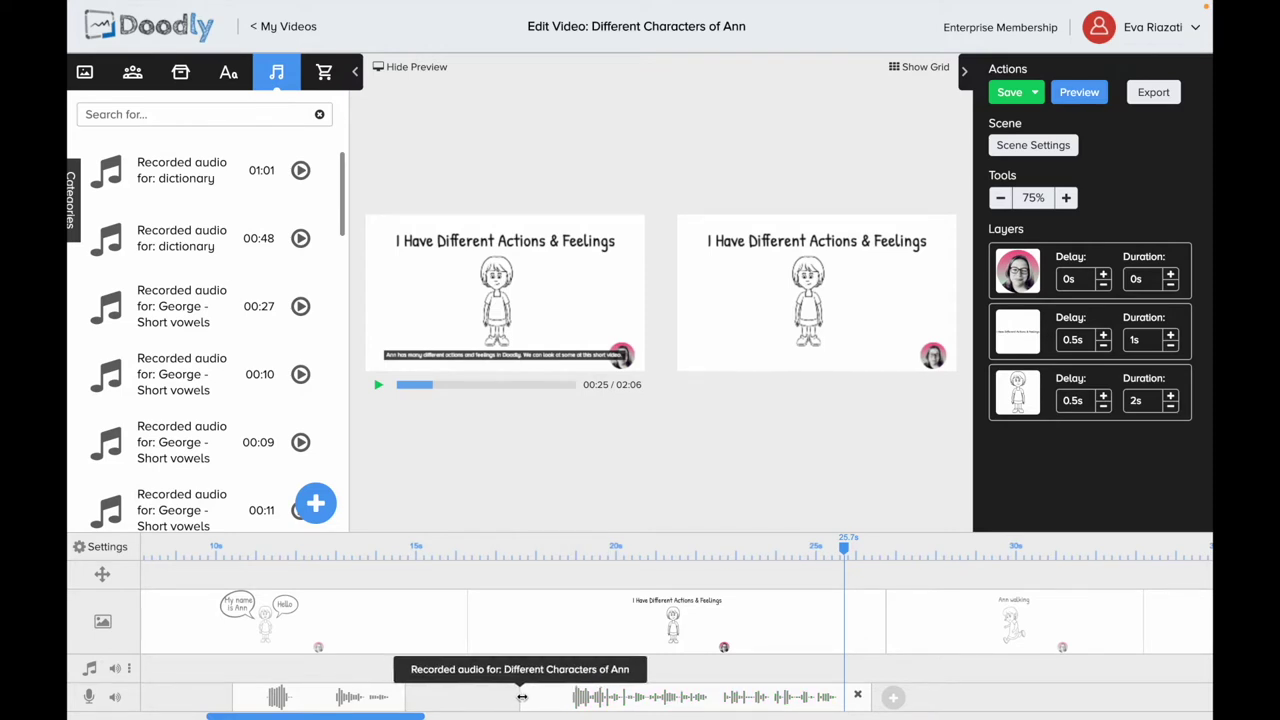
mouse_move(572, 702)
left_mouse_down()
mouse_move(590, 702)
mouse_move(565, 702)
left_mouse_up()
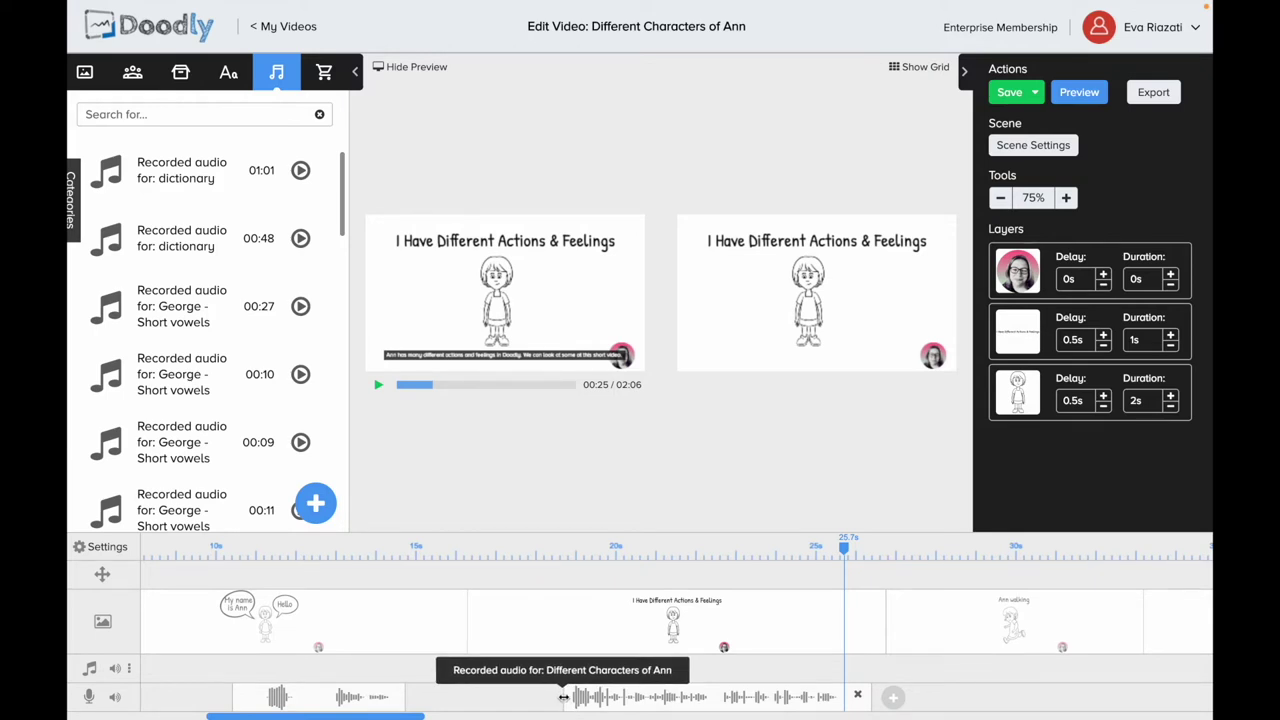
left_click_drag(564, 697, 588, 697)
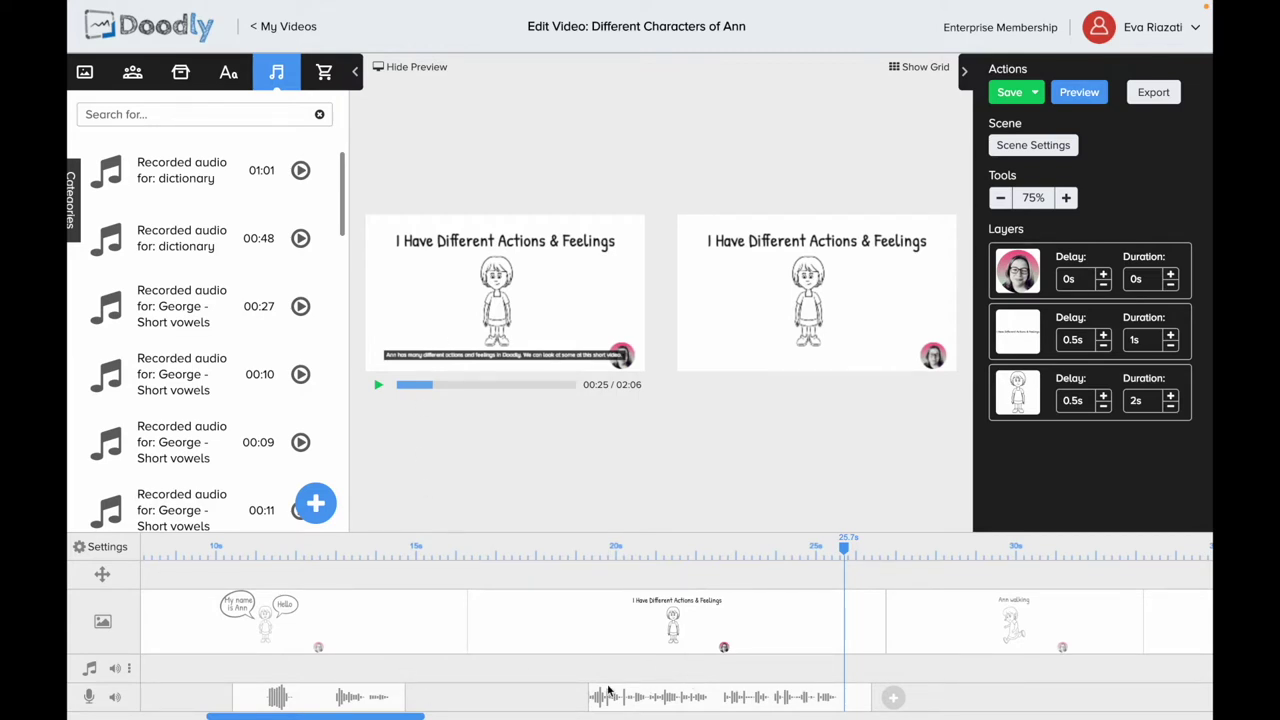
Step: Play back the third voice-over clip and extend its trimmed start back to about 18.7 s to recover the clipped opening
left_click(497, 545)
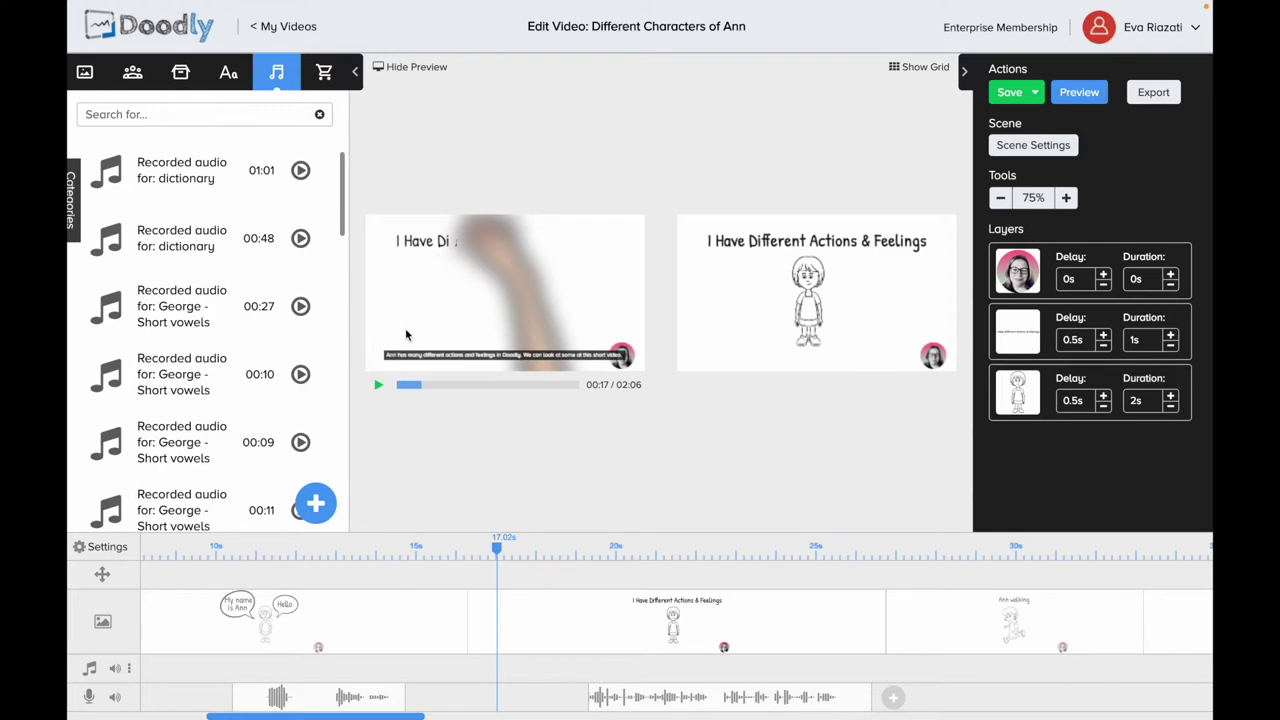
left_click(379, 387)
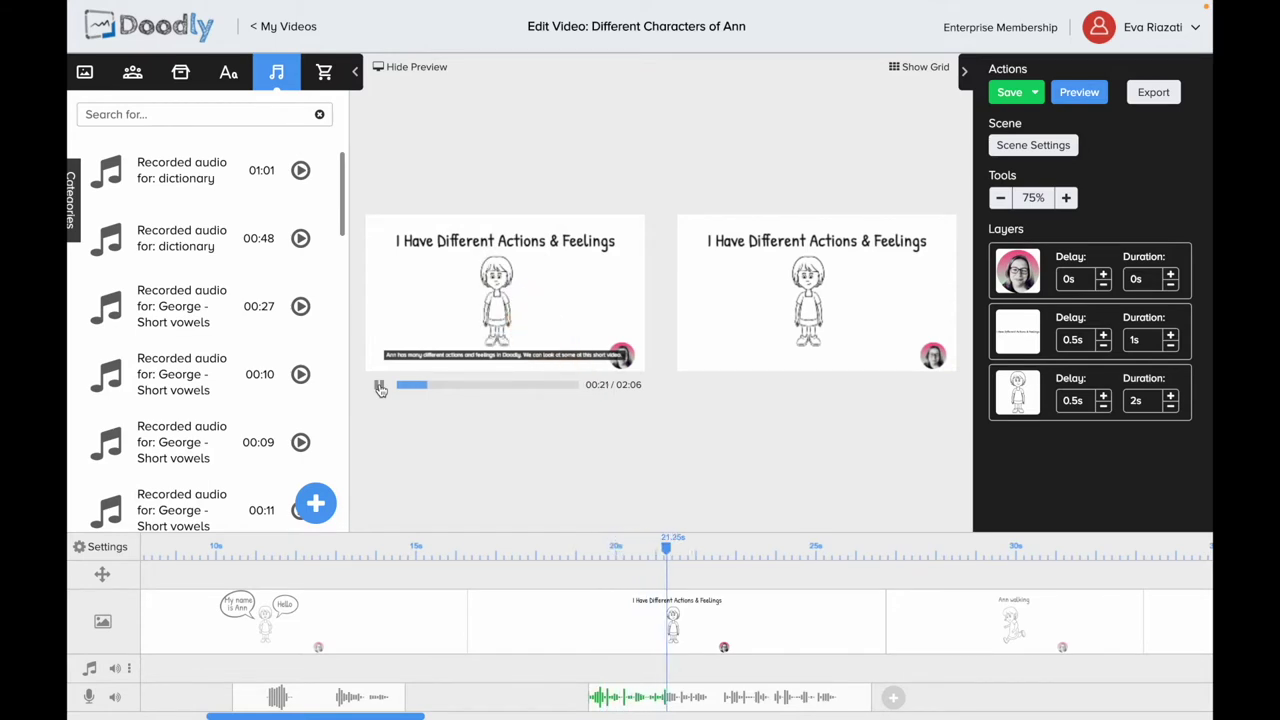
left_click(380, 389)
mouse_move(581, 693)
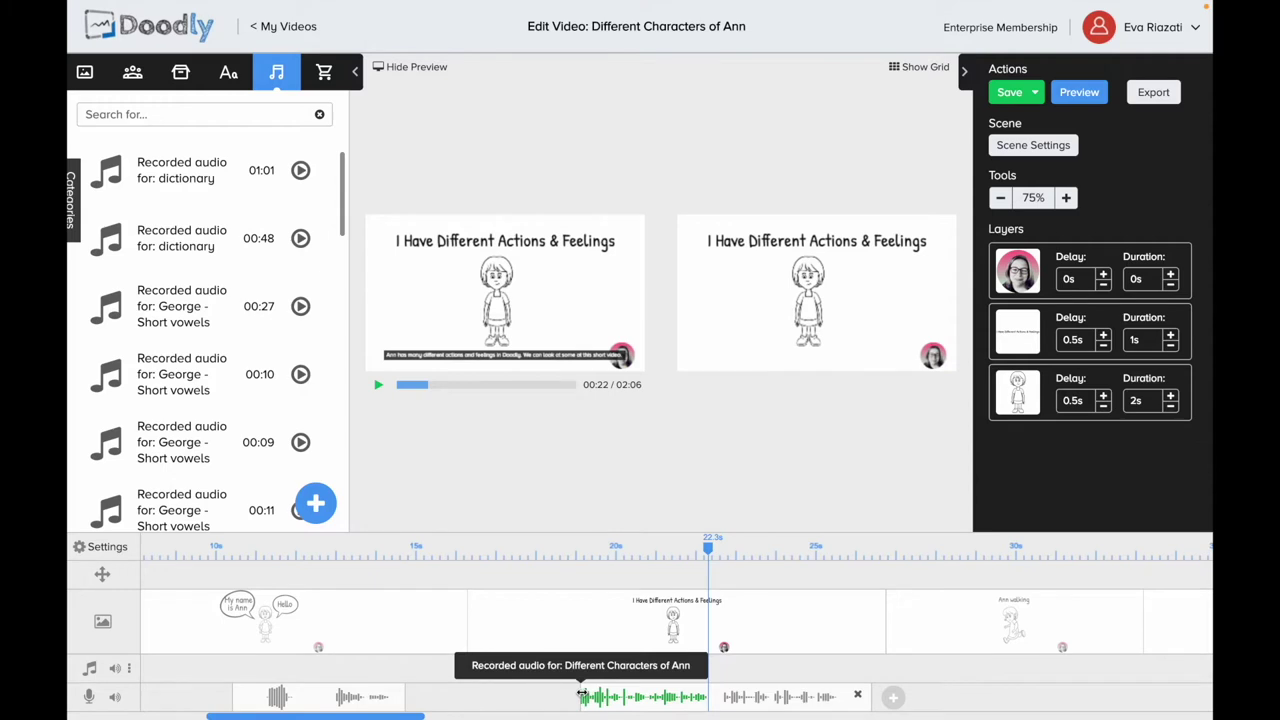
left_click(548, 545)
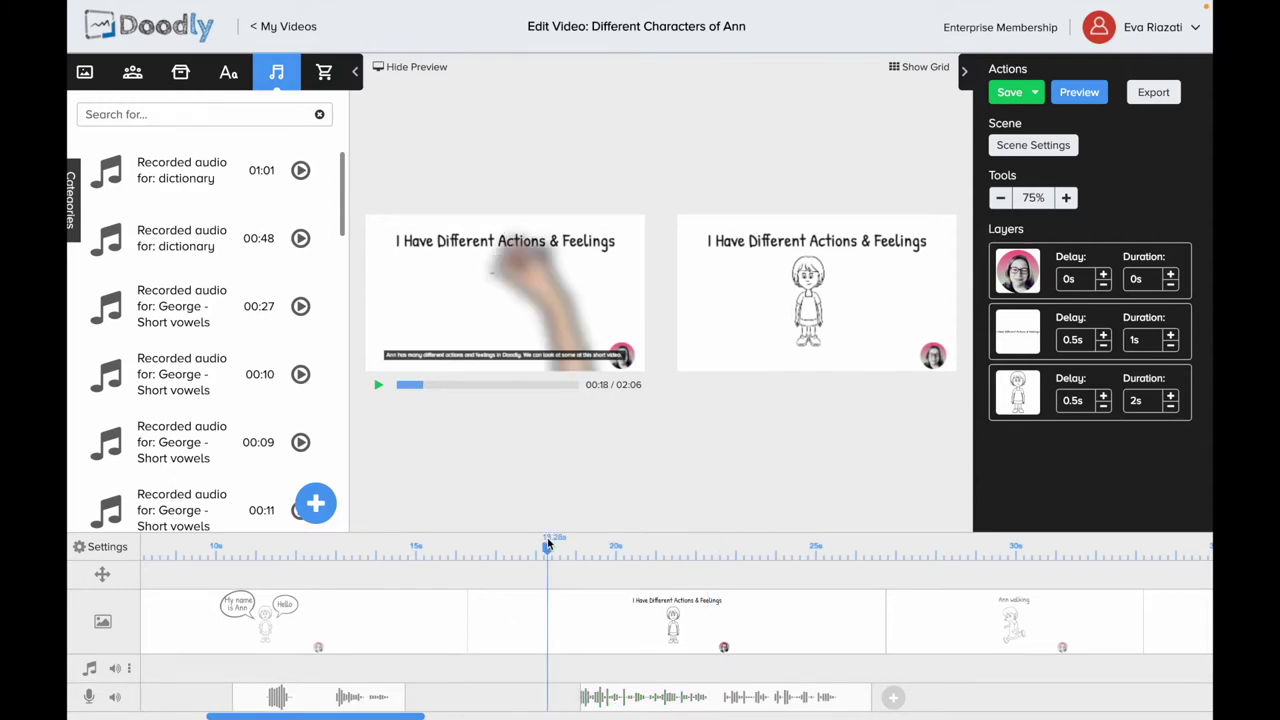
left_click(378, 387)
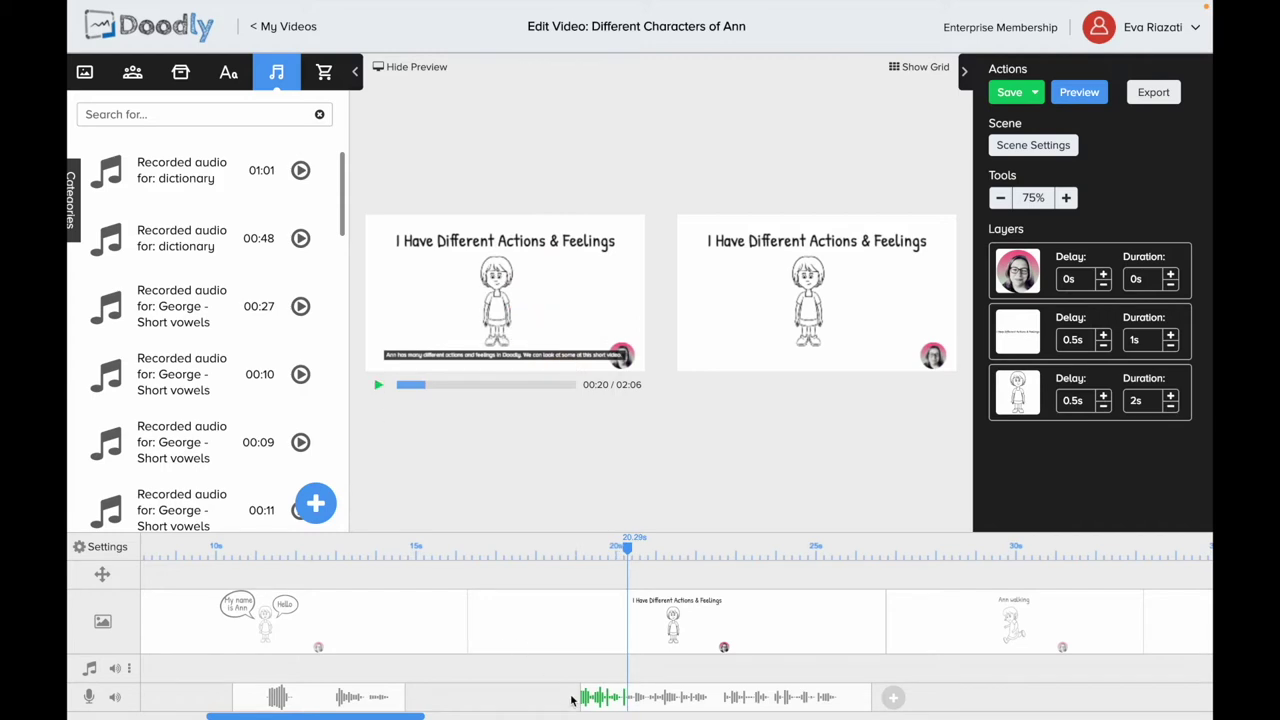
left_click_drag(530, 689, 563, 689)
Step: Replay the third scene from about 18 s to check the beginning of the adjusted voice-over
left_click(380, 384)
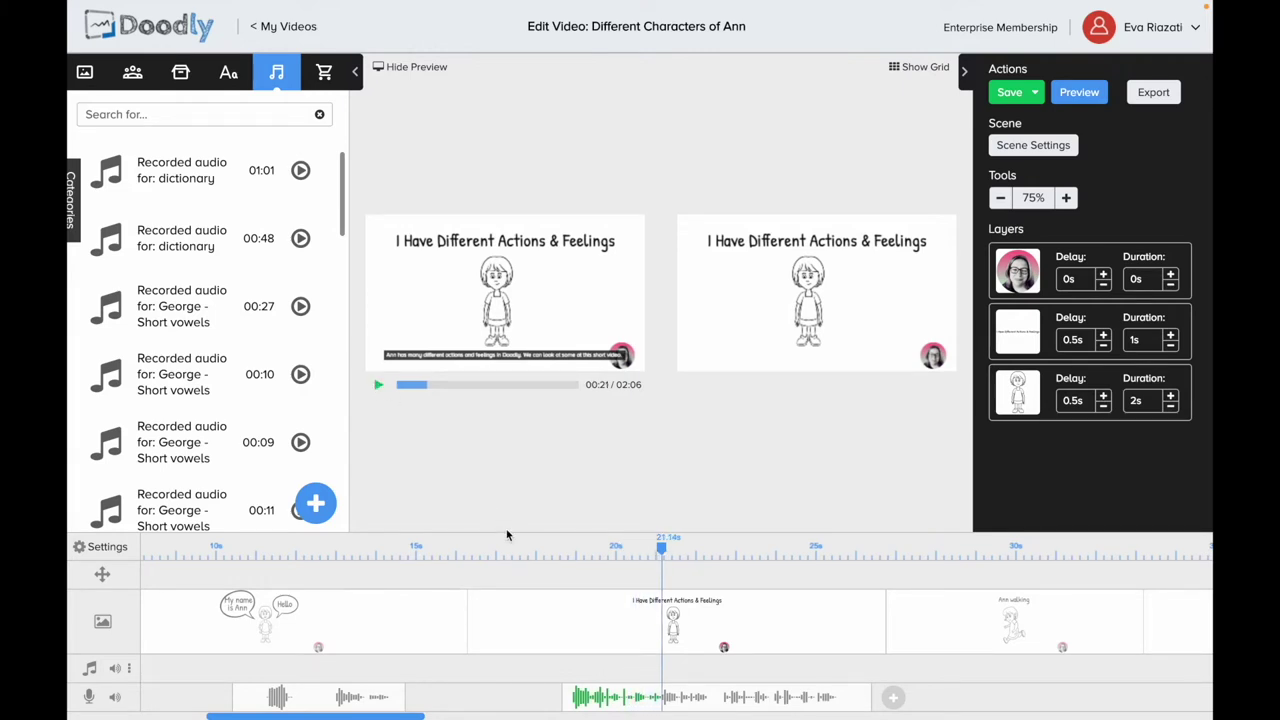
left_click(535, 541)
left_click(376, 384)
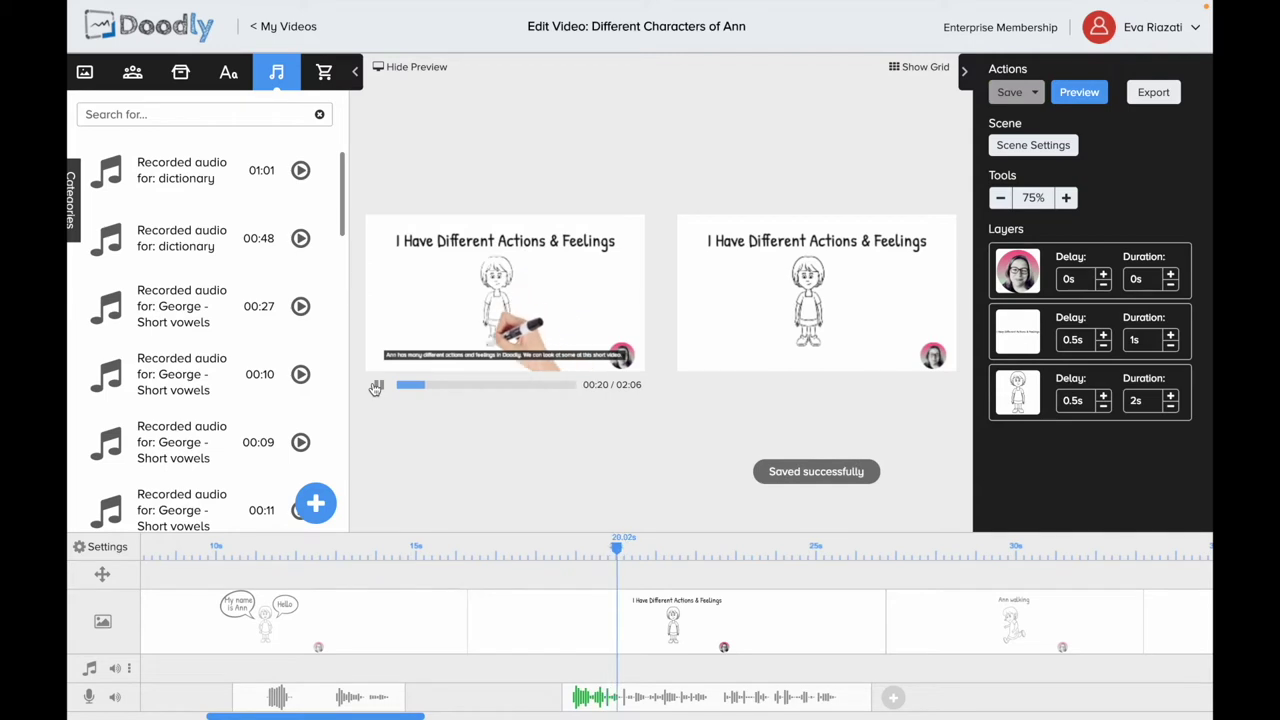
Step: Save and replay the third scene from about 16.7 s, extending the start of its voice-over clip slightly earlier
left_click(380, 385)
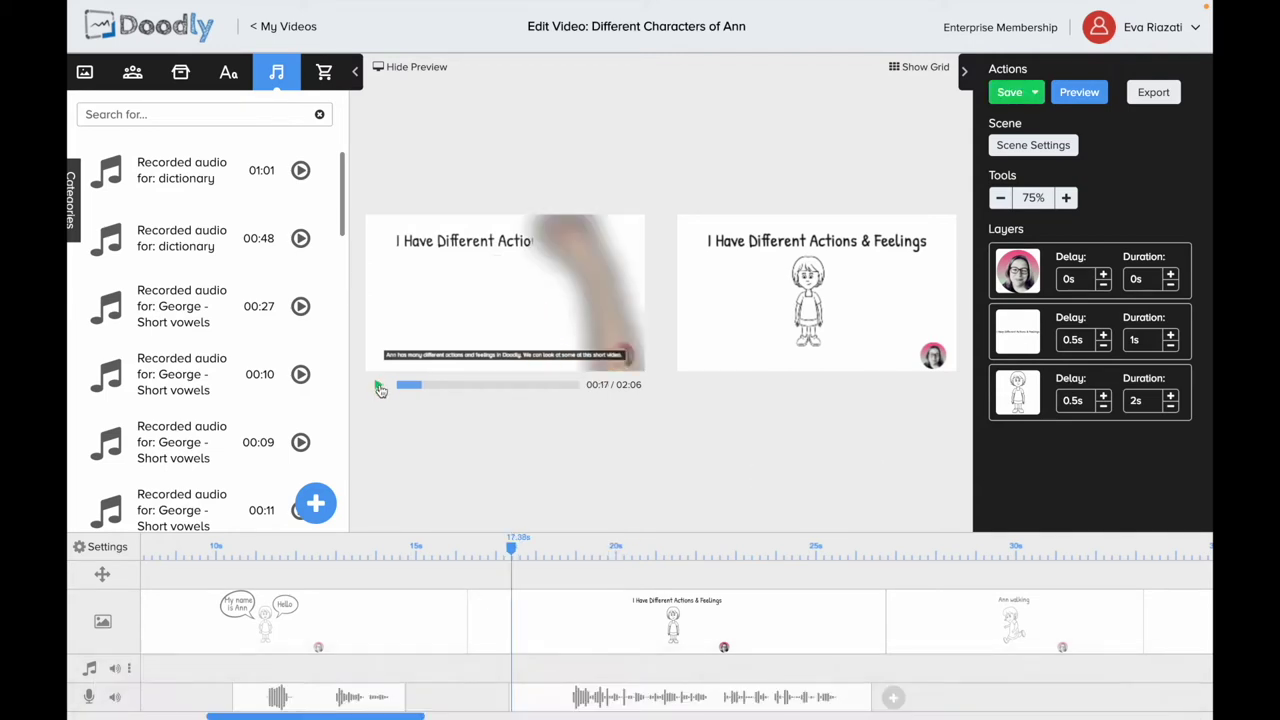
left_click(379, 386)
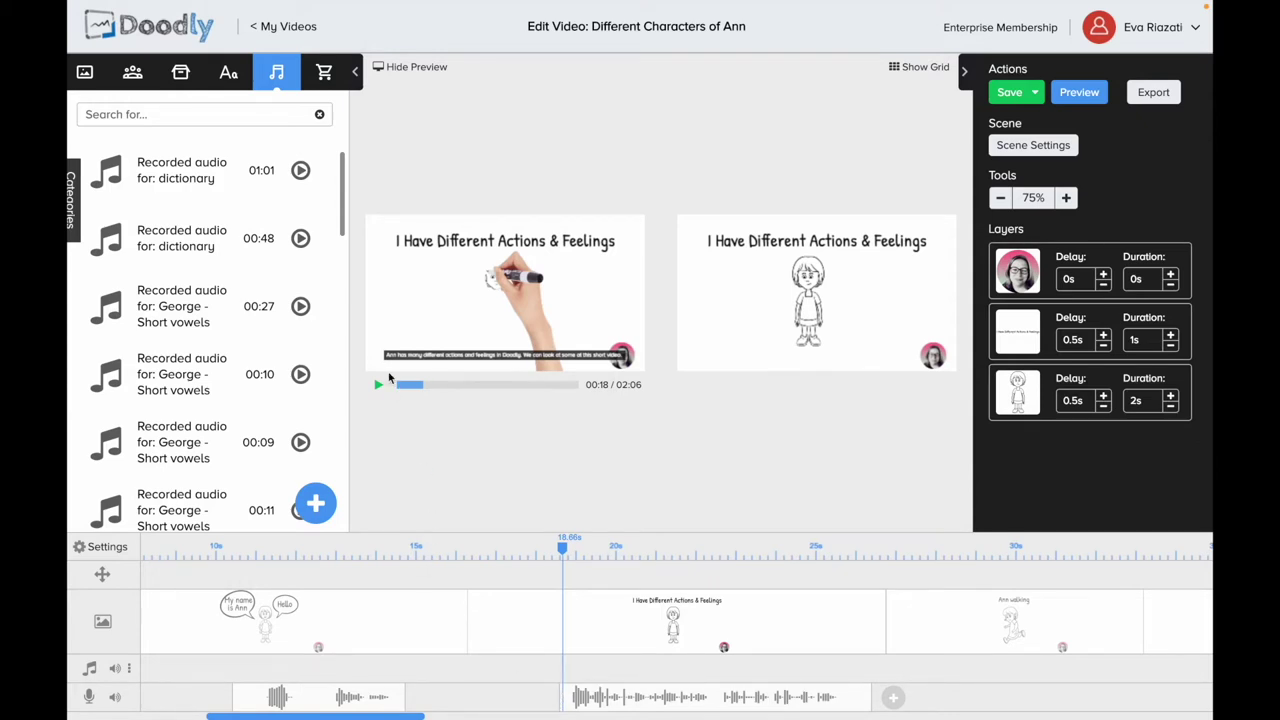
left_click_drag(565, 552, 486, 548)
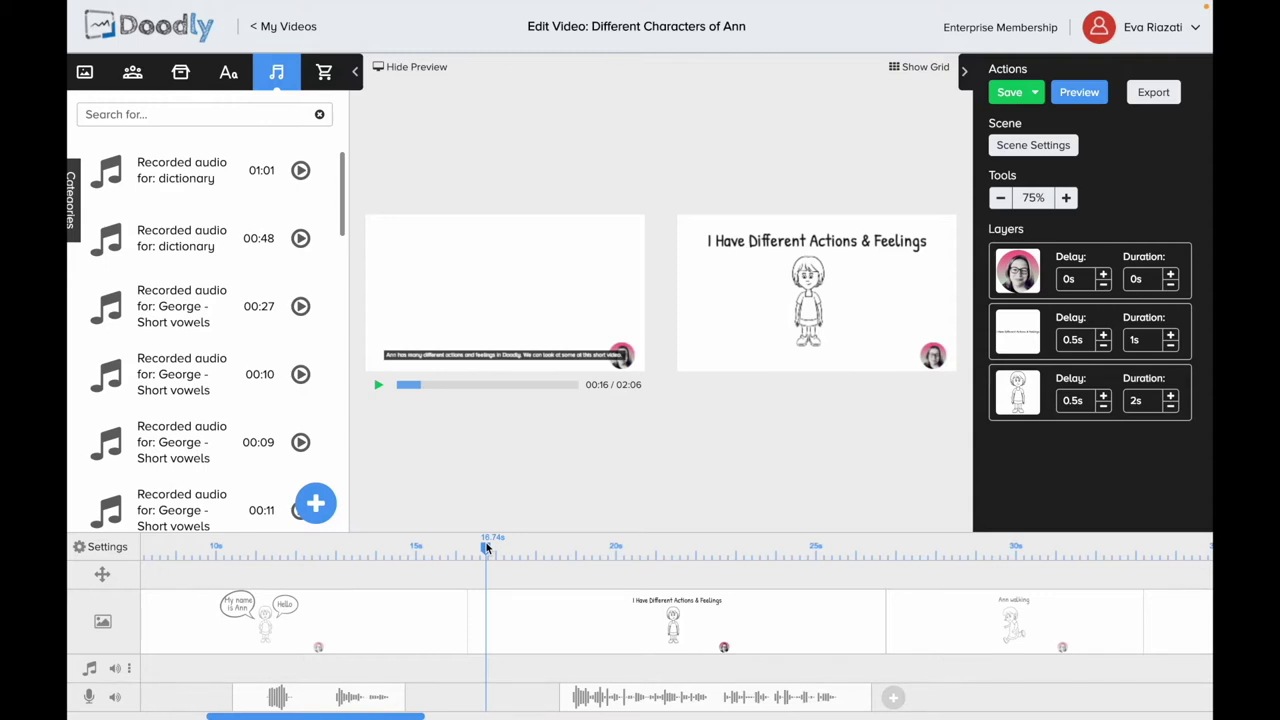
key("ctrl+s")
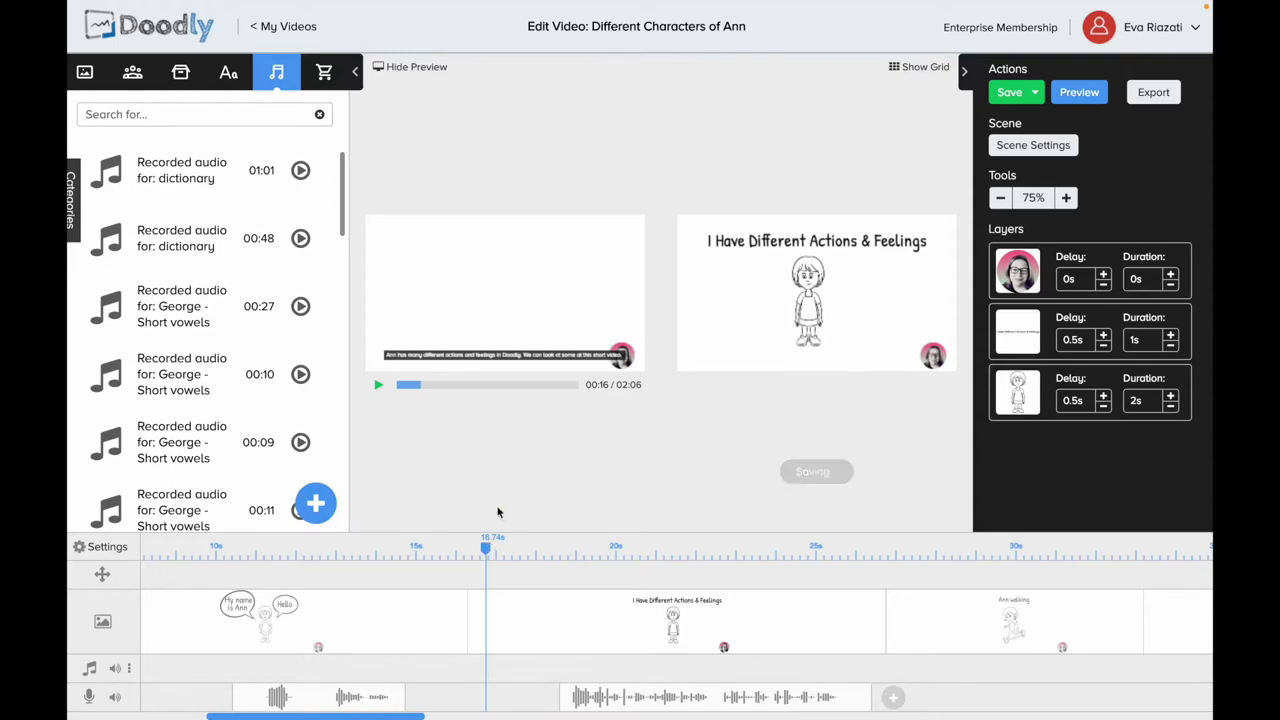
left_click(379, 385)
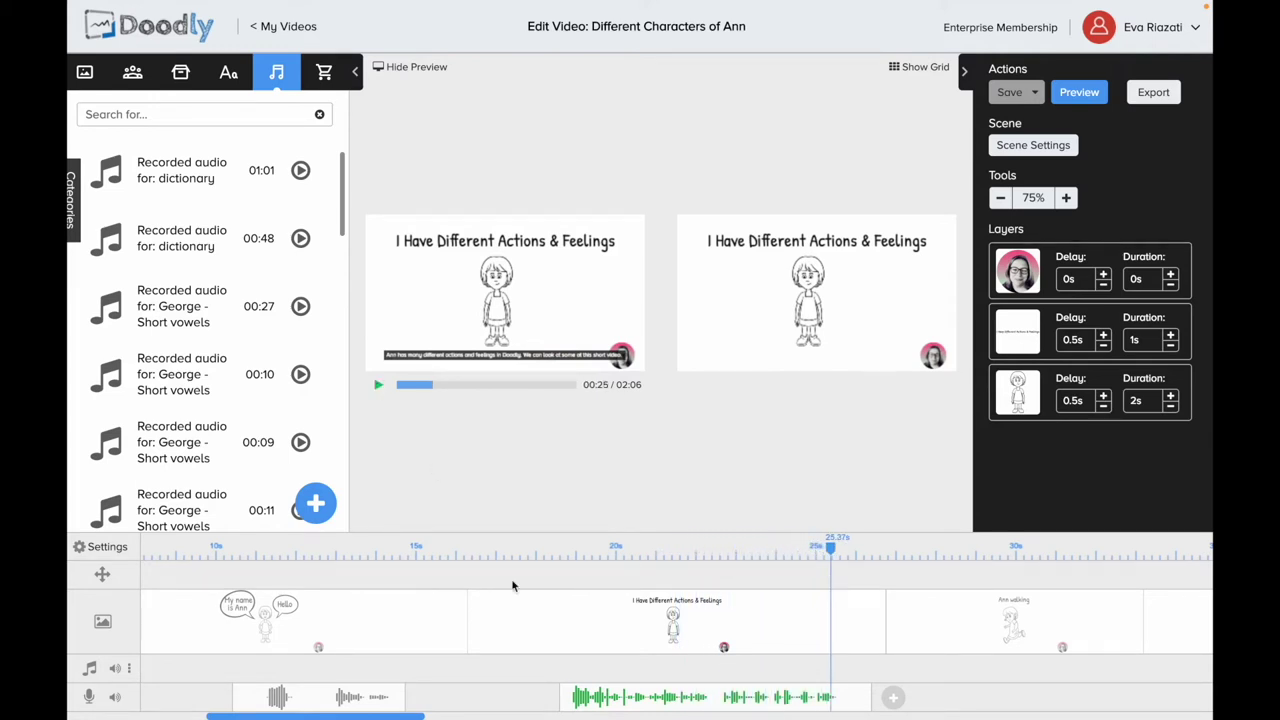
left_click(544, 693)
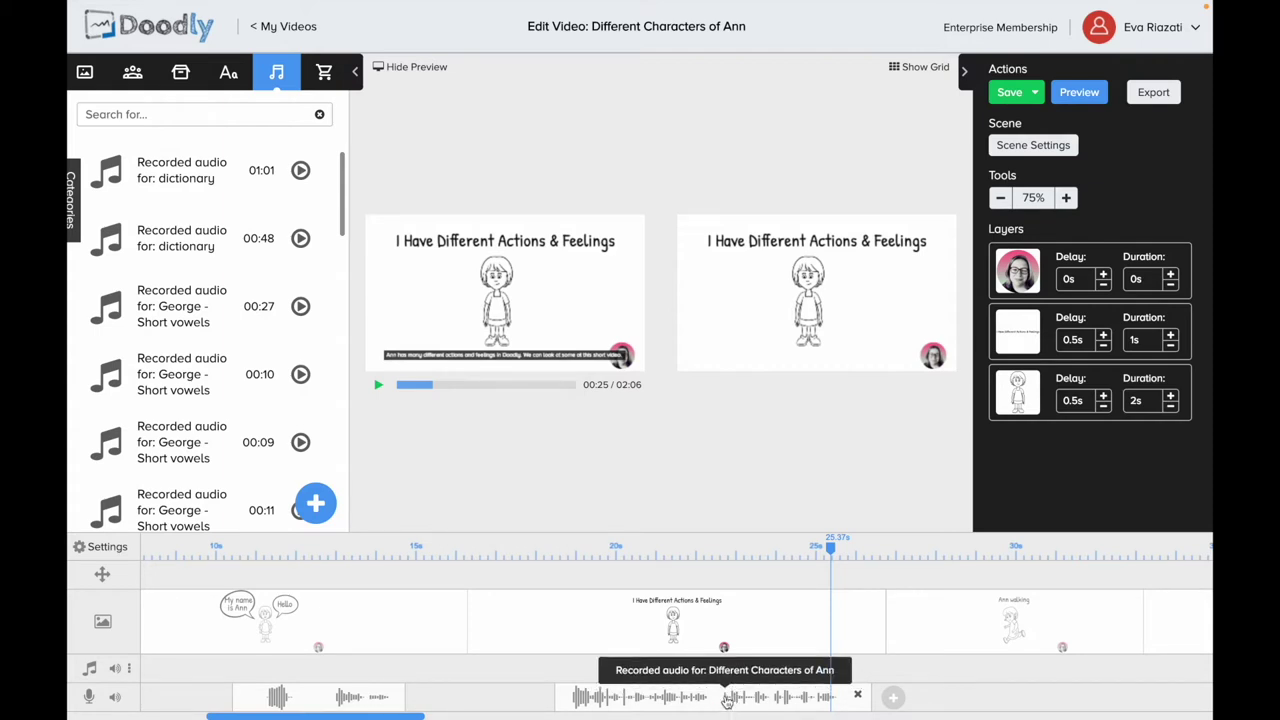
Step: Record a voice-over for the "Ann walking" scene, directly after the third voice-over clip
left_click(945, 632)
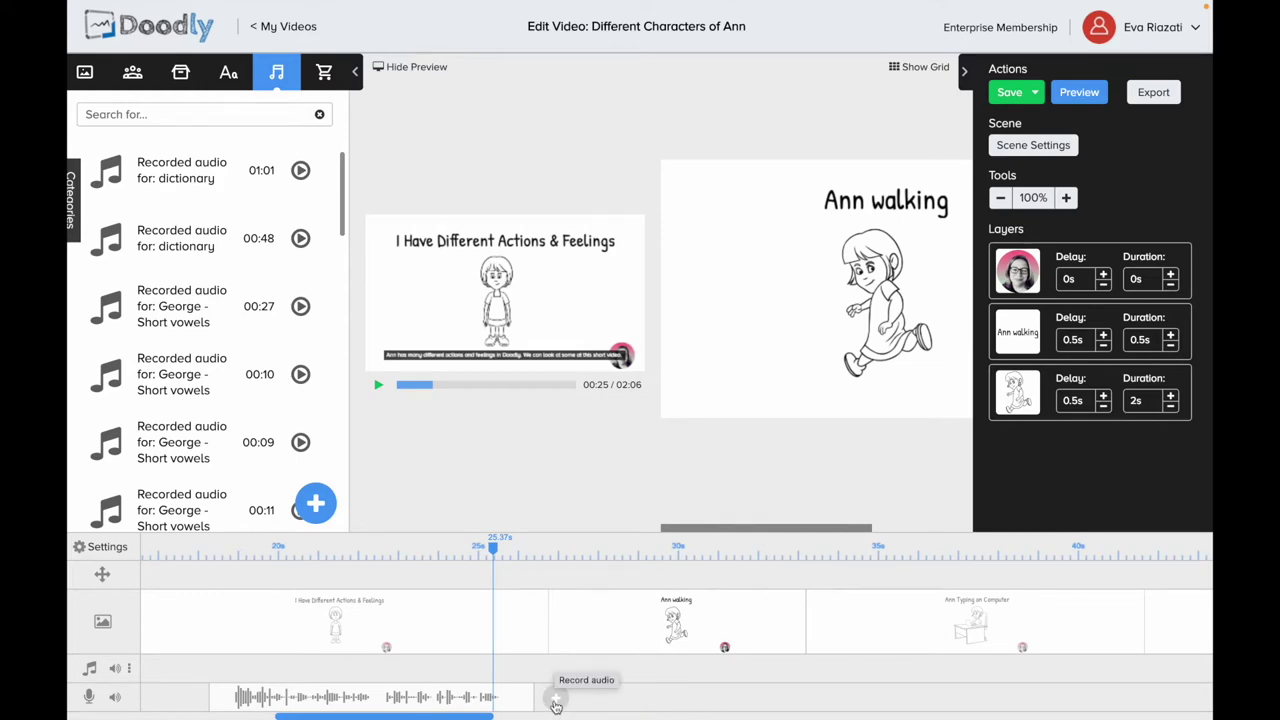
left_click(559, 704)
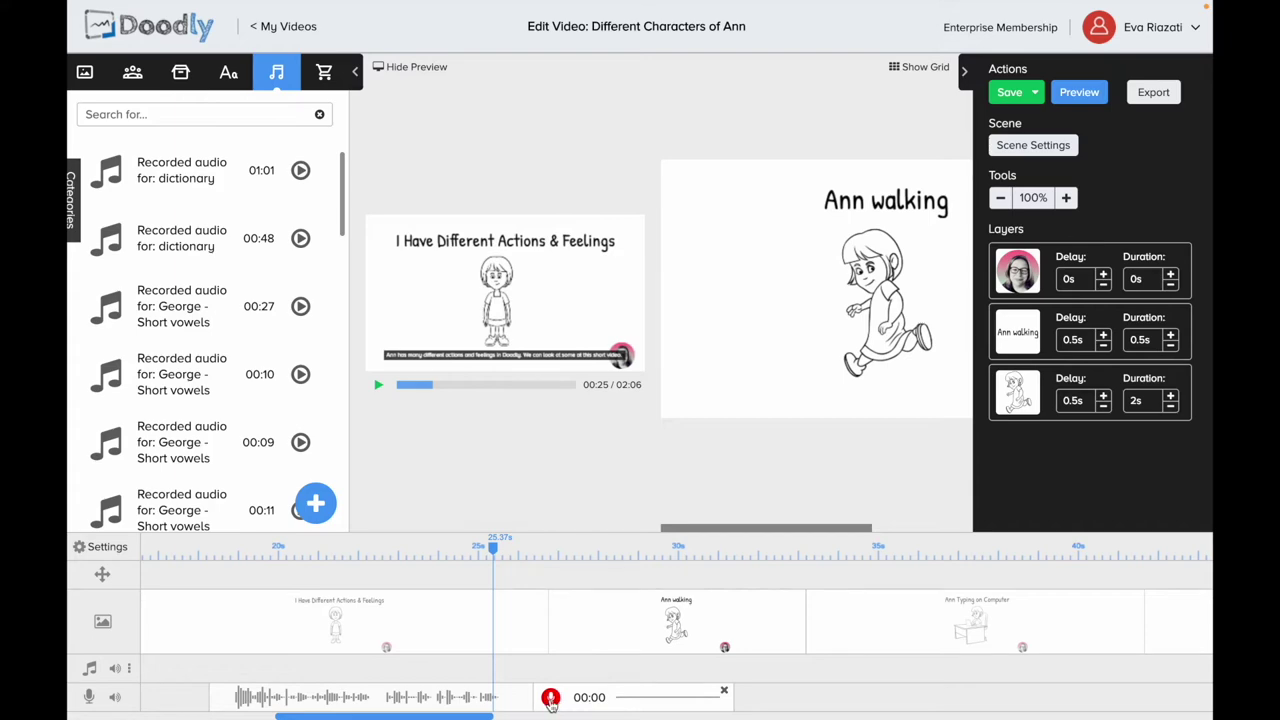
left_click(550, 698)
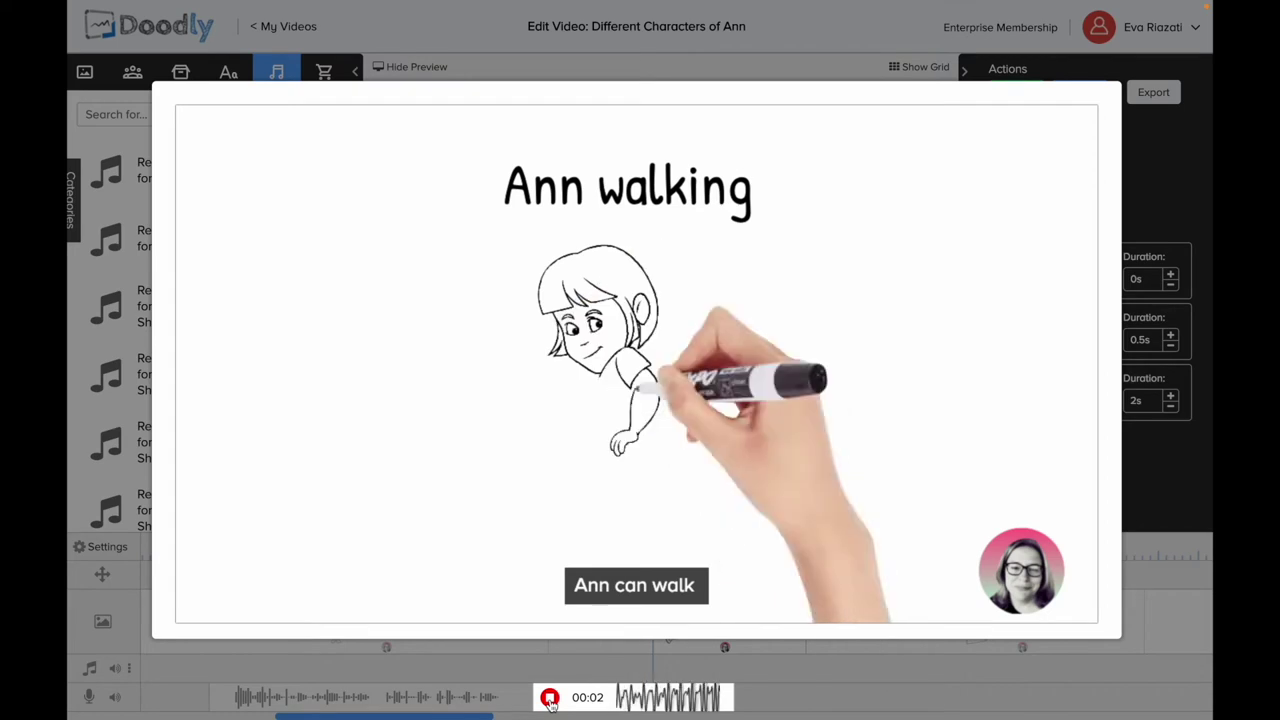
left_click(550, 698)
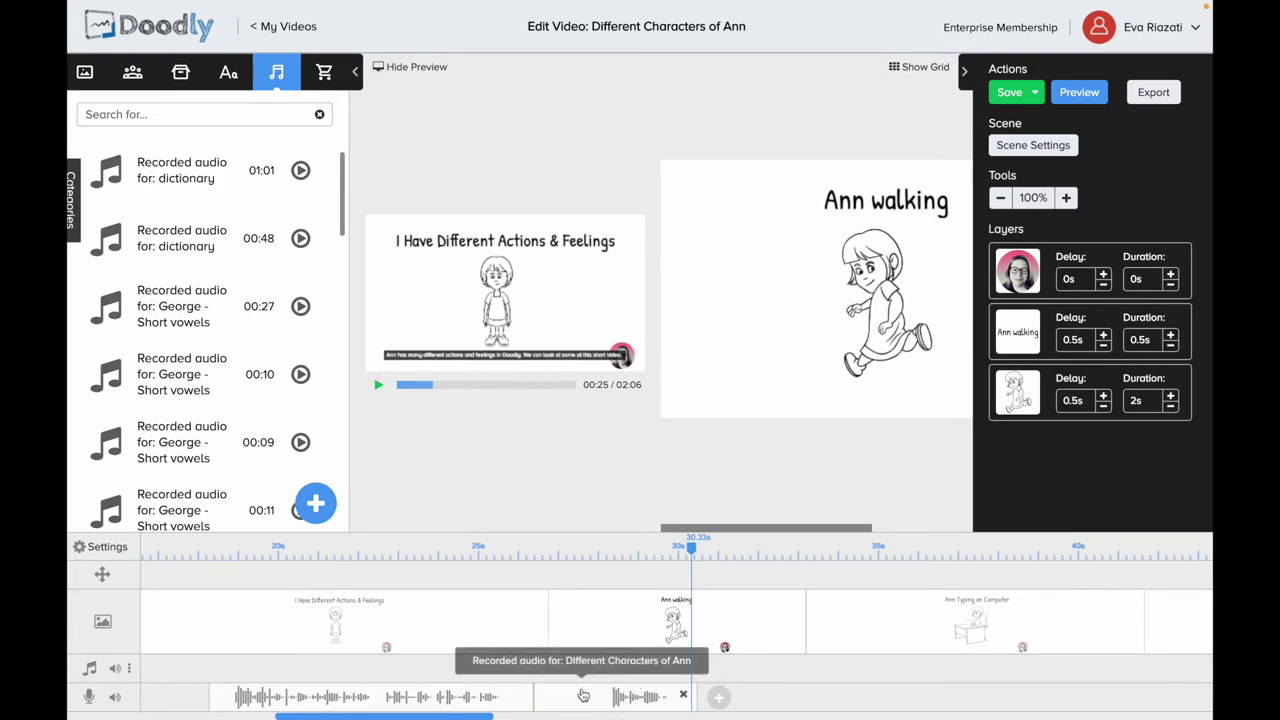
Step: Play from about 25.5 s to check the "Ann walking" voice-over and shift its clip later to start at about 28.1 s
left_click(498, 548)
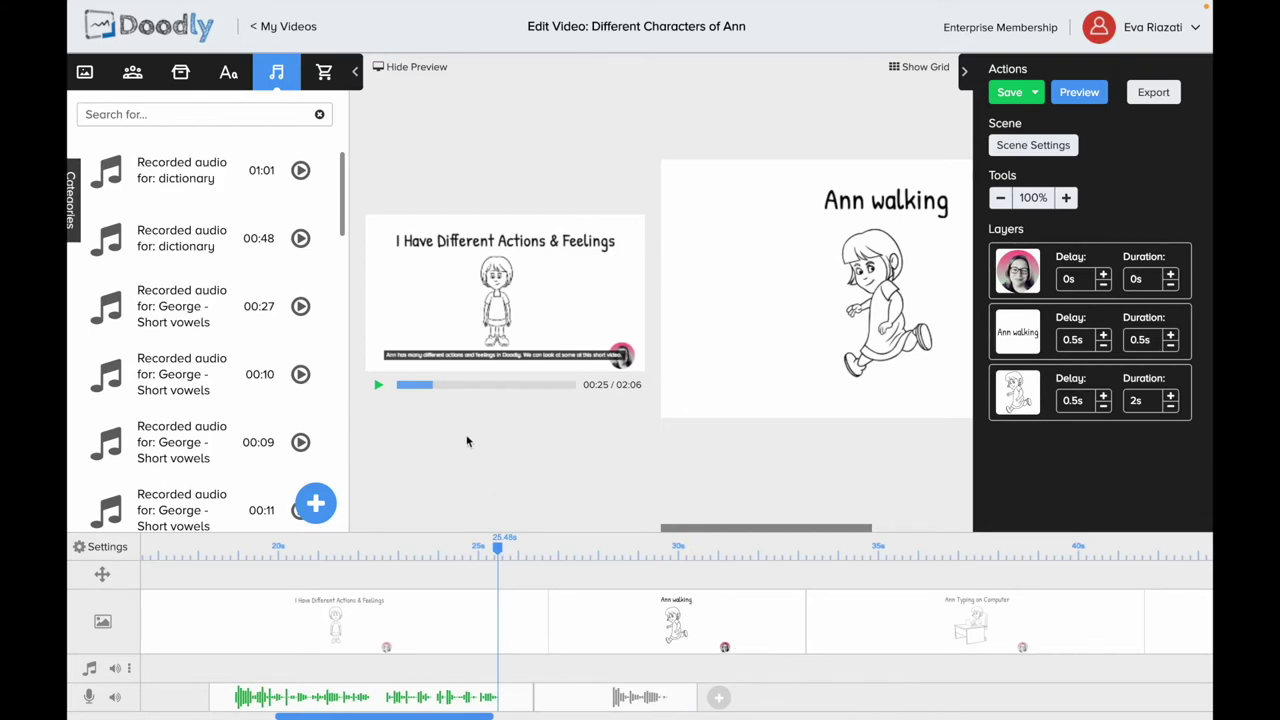
left_click(380, 386)
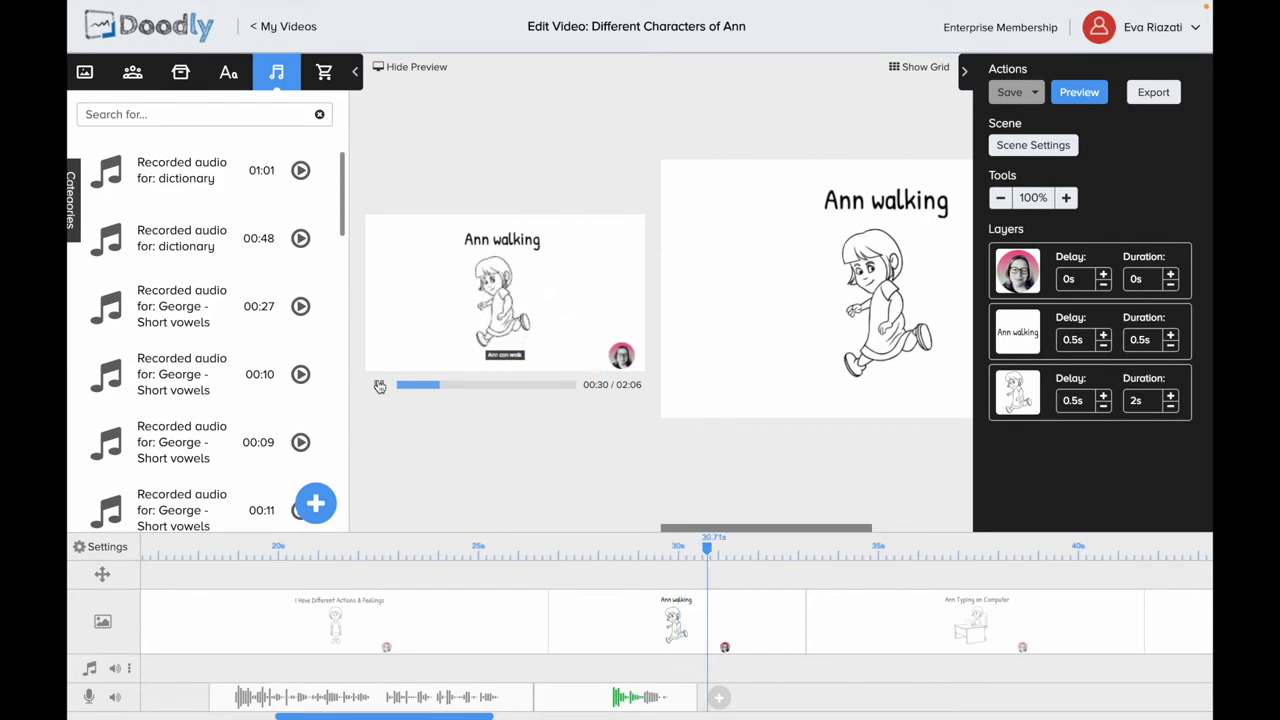
left_click(380, 386)
left_click_drag(571, 694, 655, 691)
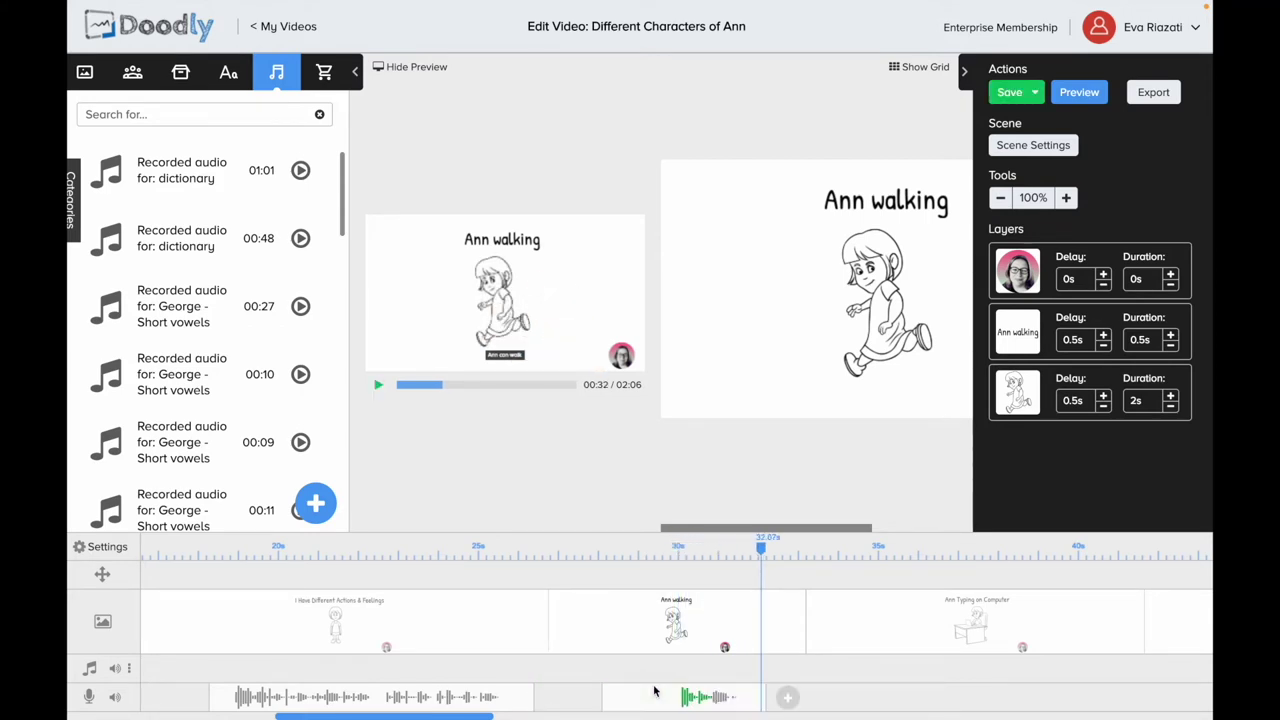
Step: Replay the shifted "Ann walking" voice-over and trim the silence from its start, to about 29.2 s
left_click(435, 386)
left_click(380, 387)
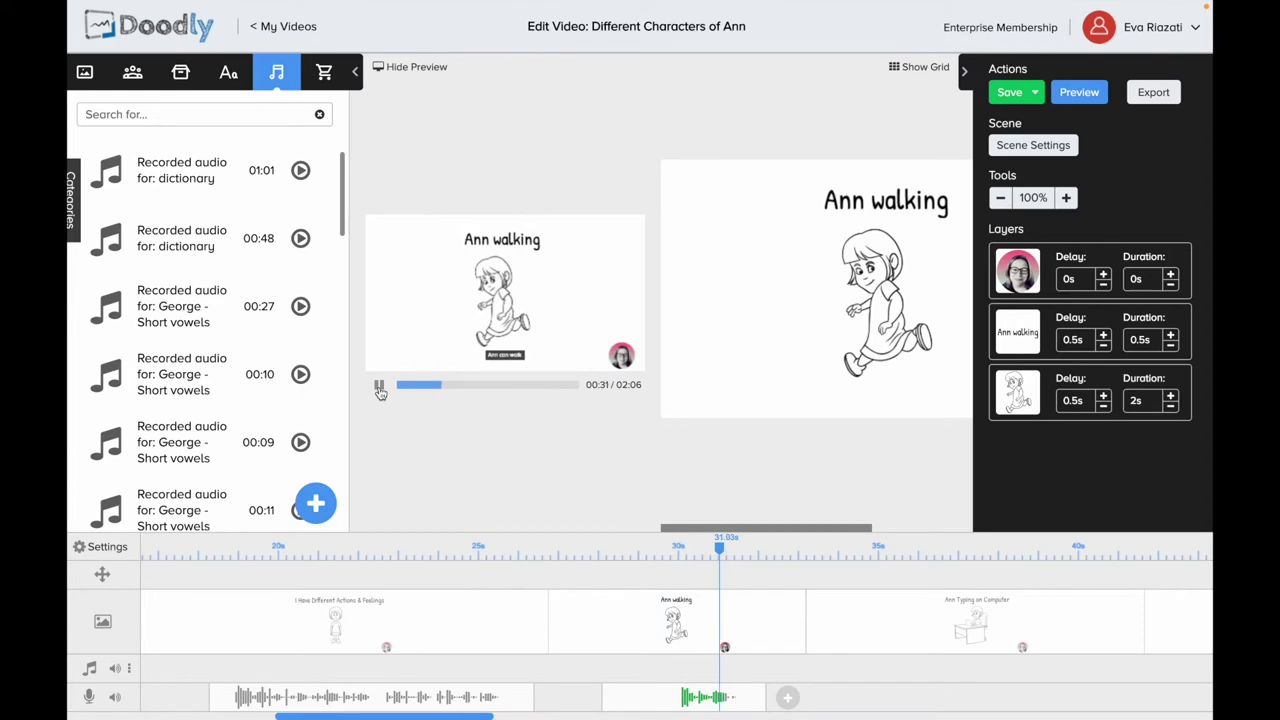
left_click(380, 387)
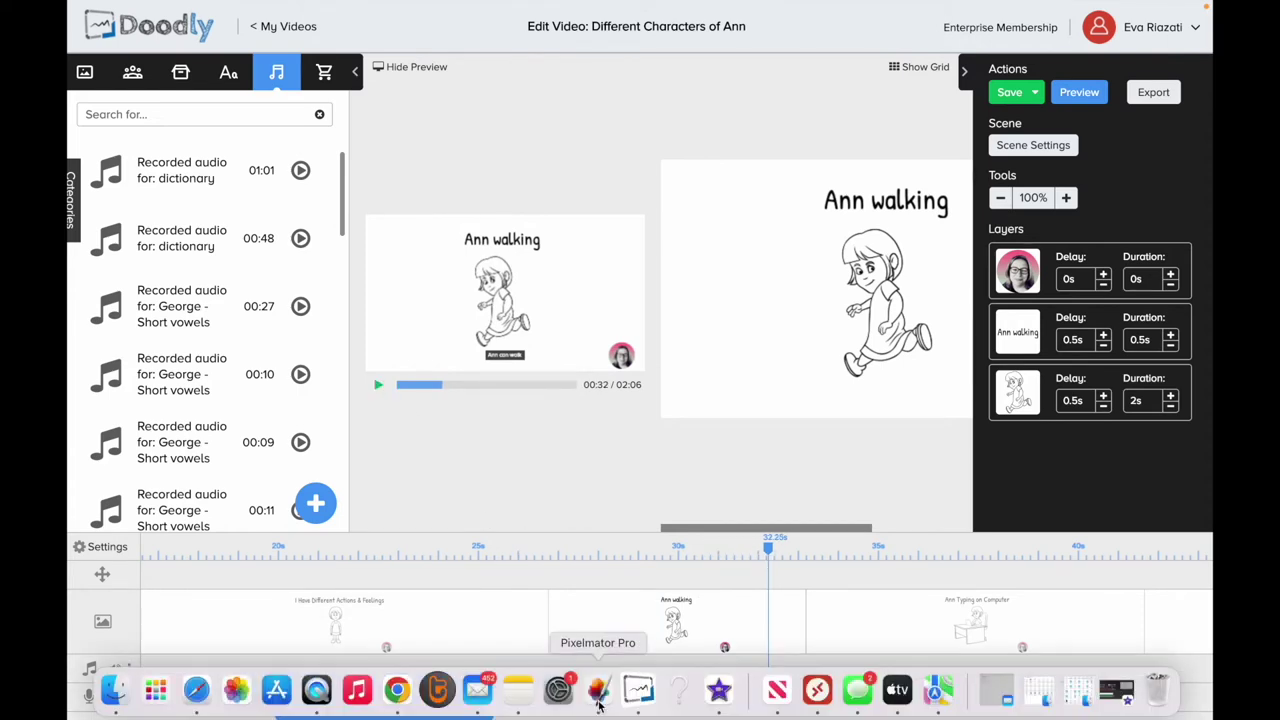
left_click_drag(603, 690, 647, 690)
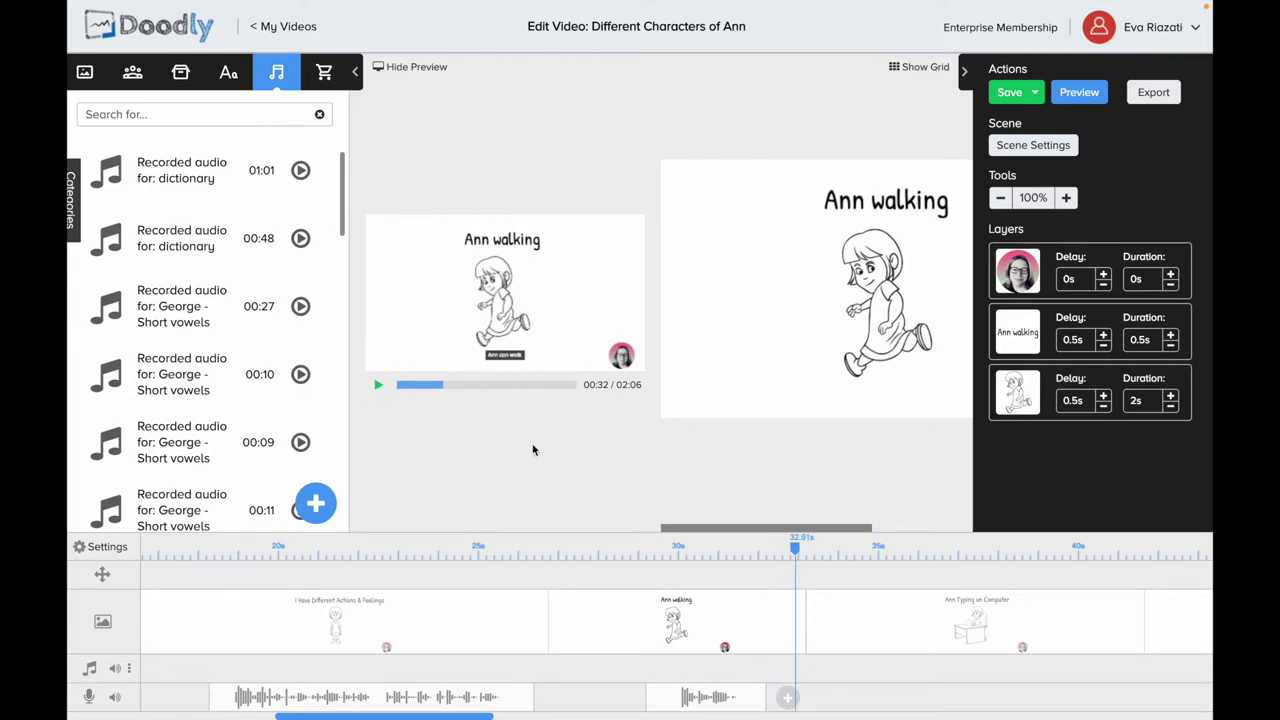
Step: Play the "Ann walking" scene from about 28 s and trim its voice-over clip's start further, to about 29.7 s
left_click(597, 542)
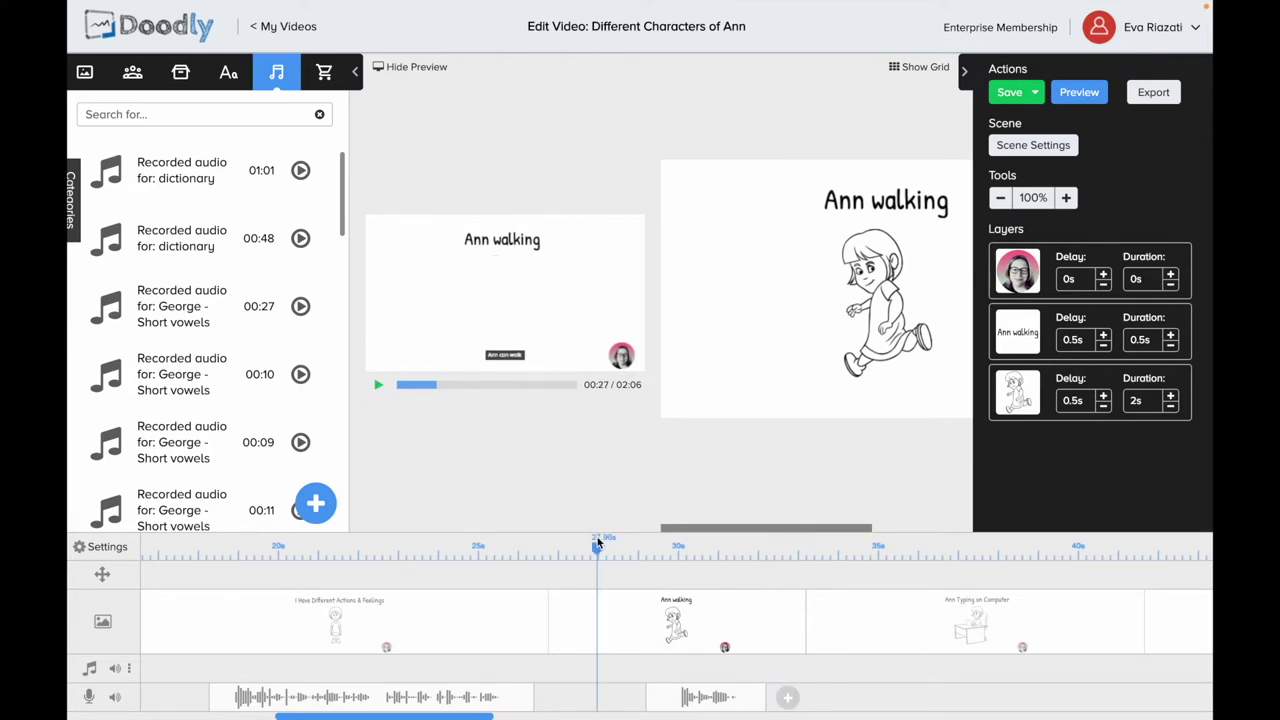
left_click(379, 388)
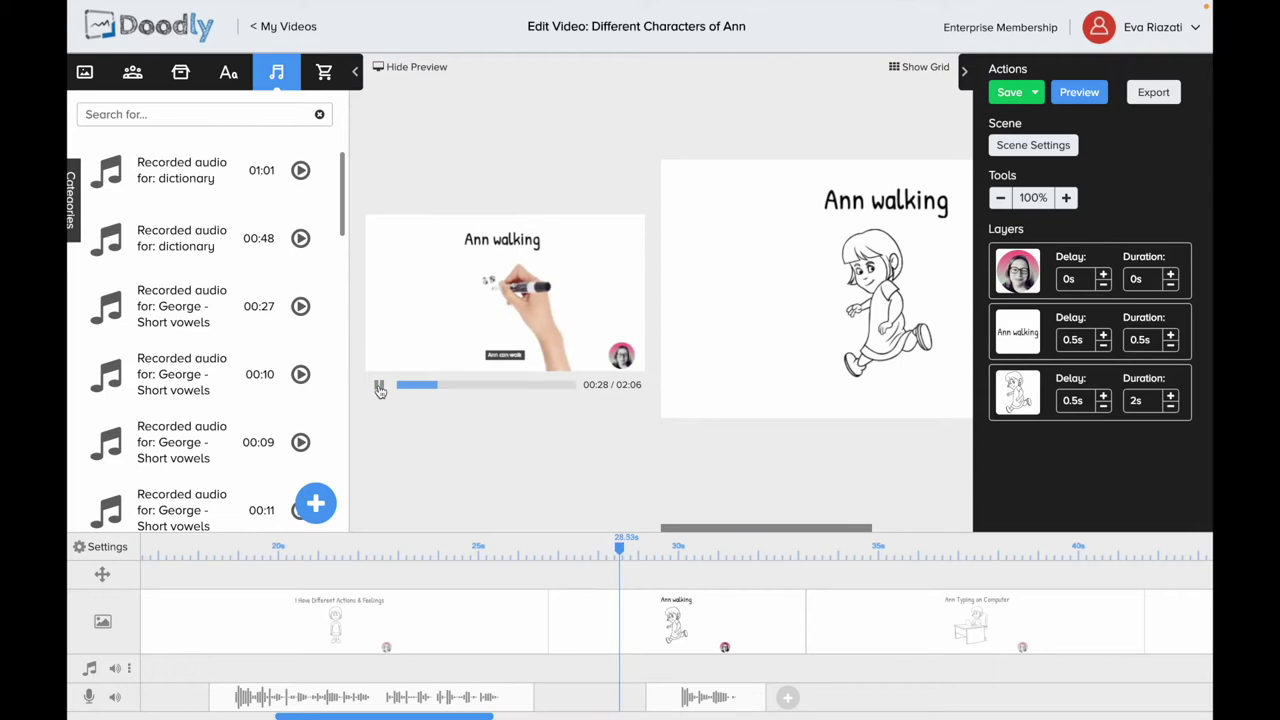
left_click(379, 388)
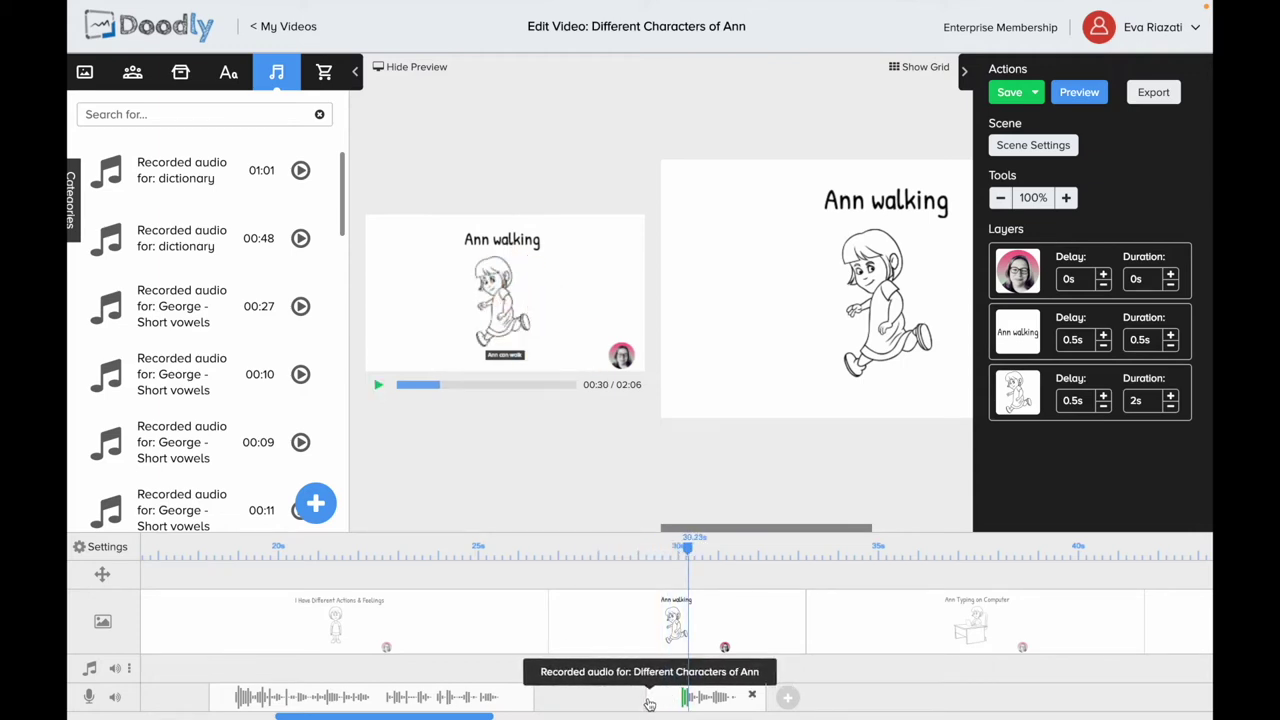
left_click_drag(646, 700, 668, 698)
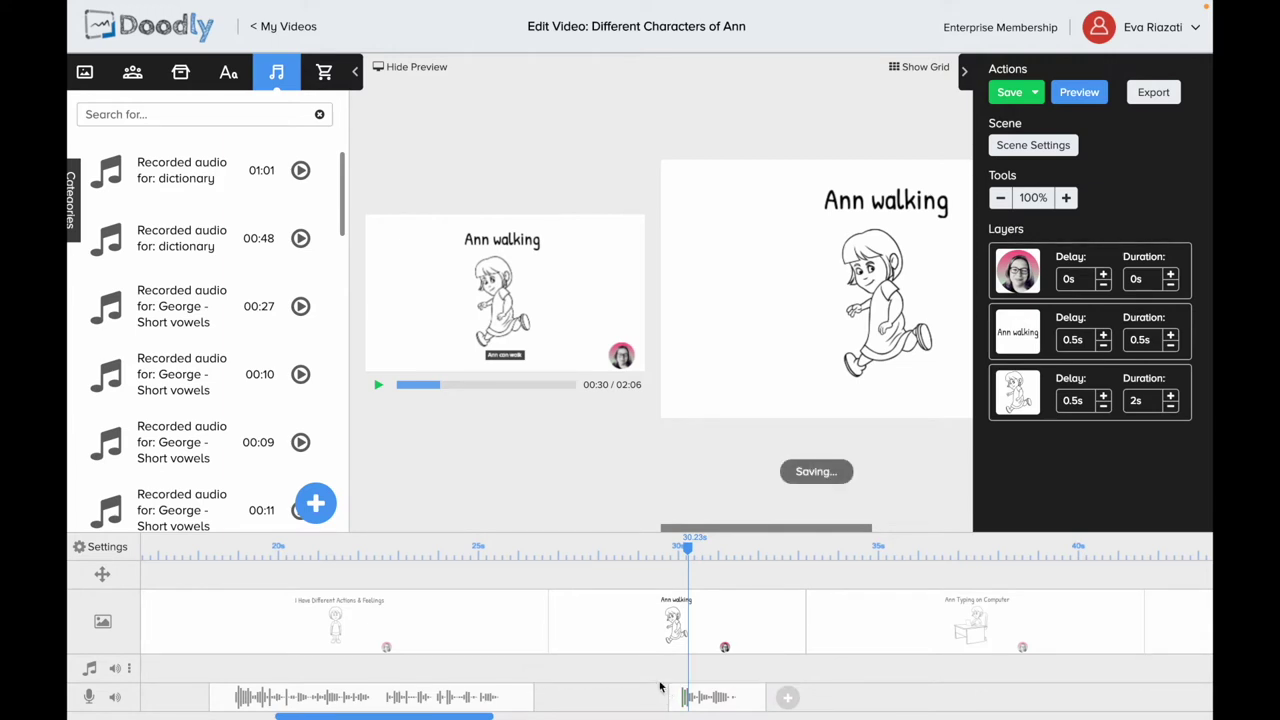
Step: Replay the "Ann walking" scene from about 28.3 s and set its extra time at the end to 2.5 s
left_click(611, 549)
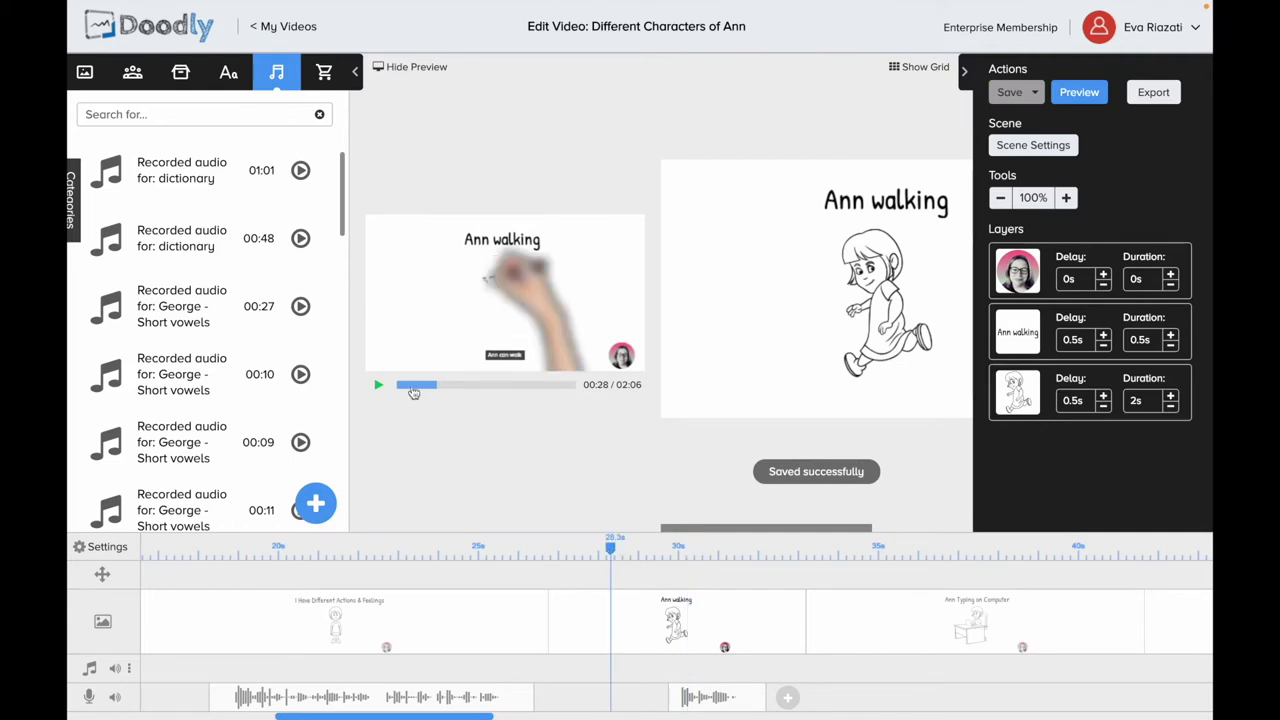
left_click(378, 385)
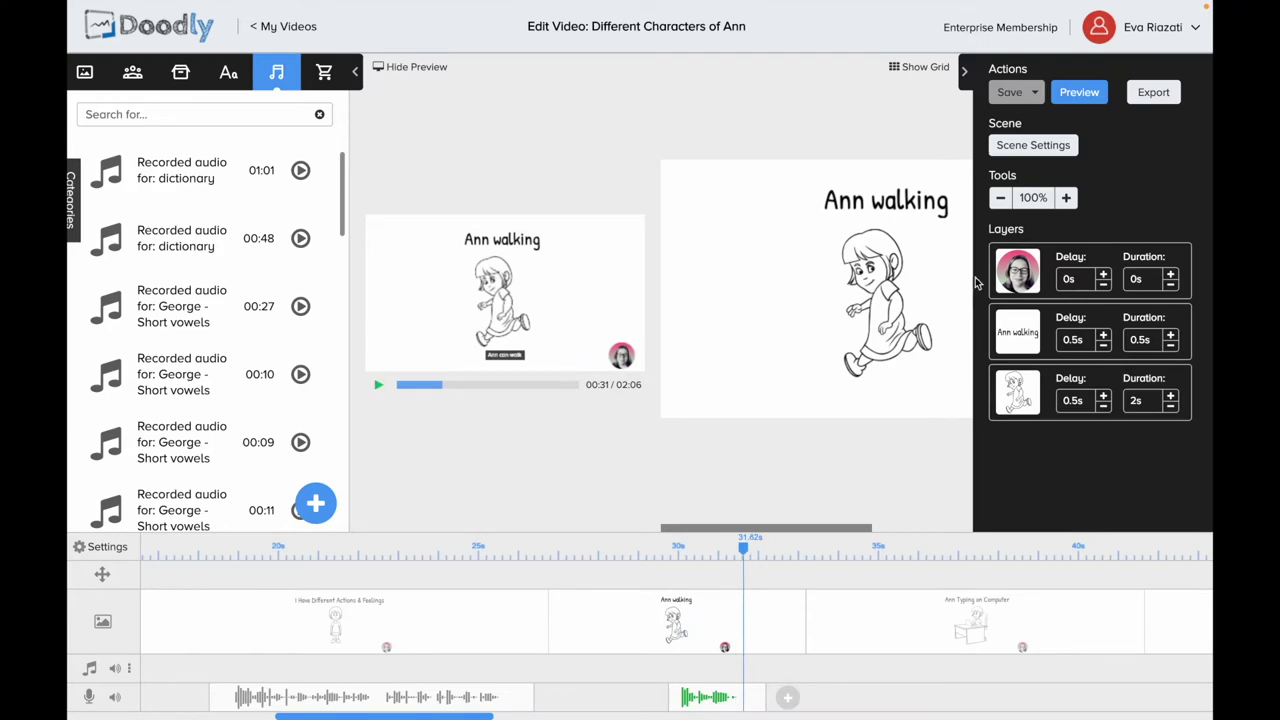
left_click(1031, 148)
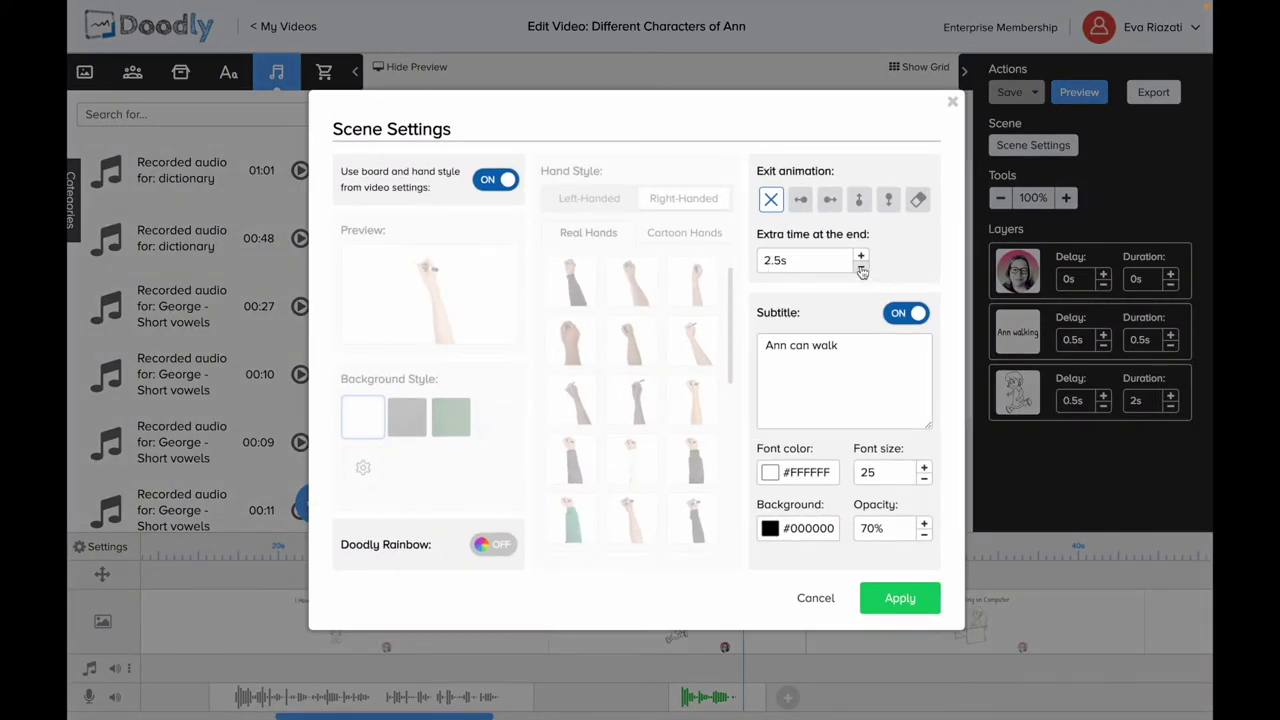
left_click(900, 600)
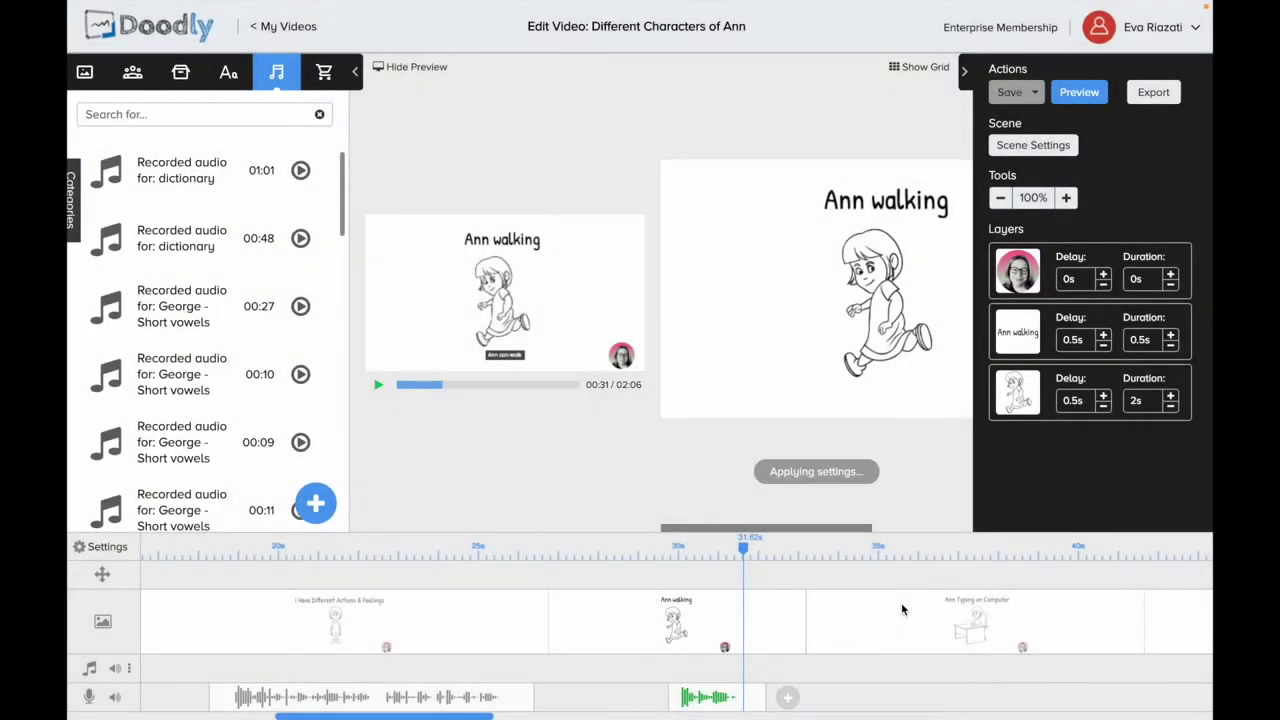
Step: Record a voice-over for the "Ann Typing on Computer" scene, directly after the "Ann walking" clip
left_click(789, 702)
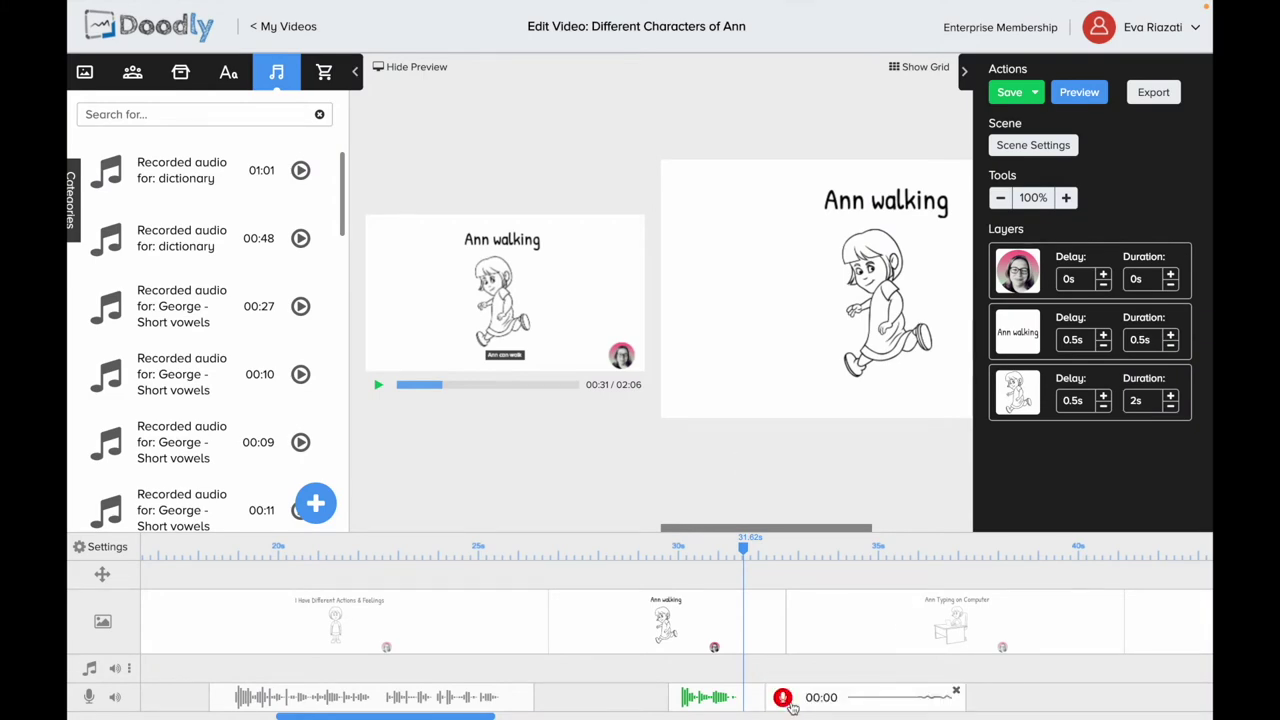
left_click(782, 698)
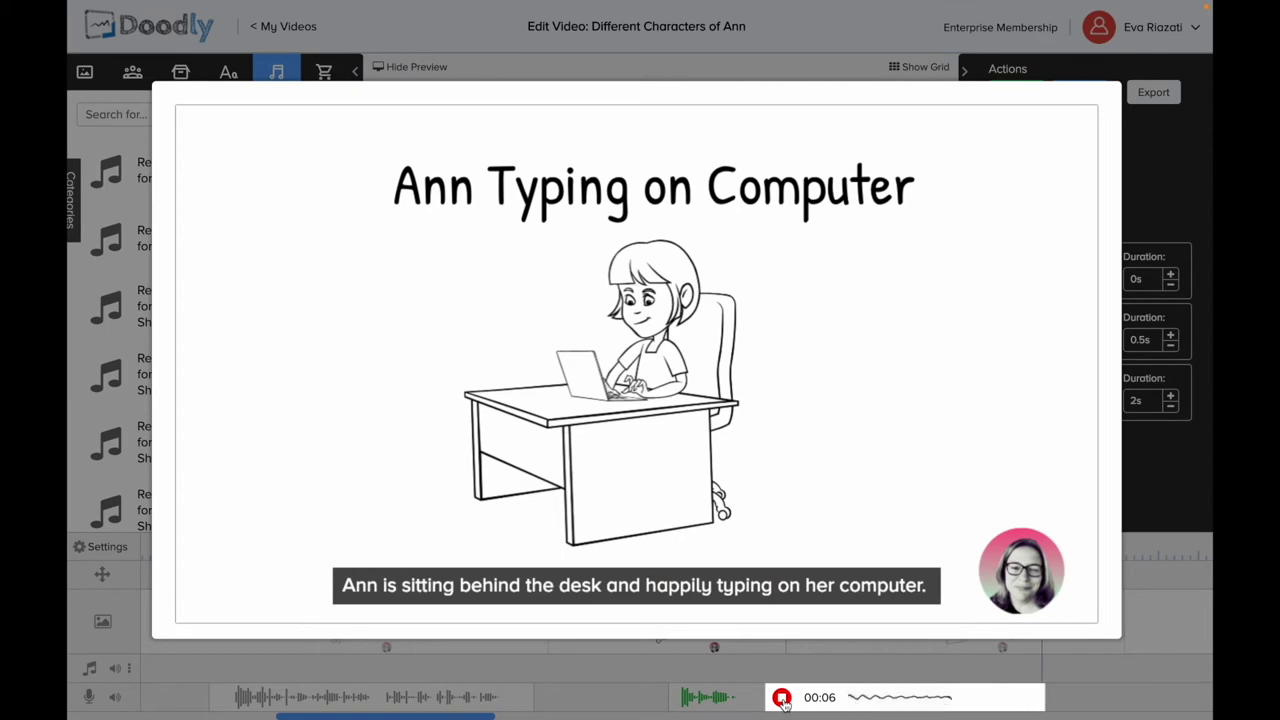
left_click(783, 698)
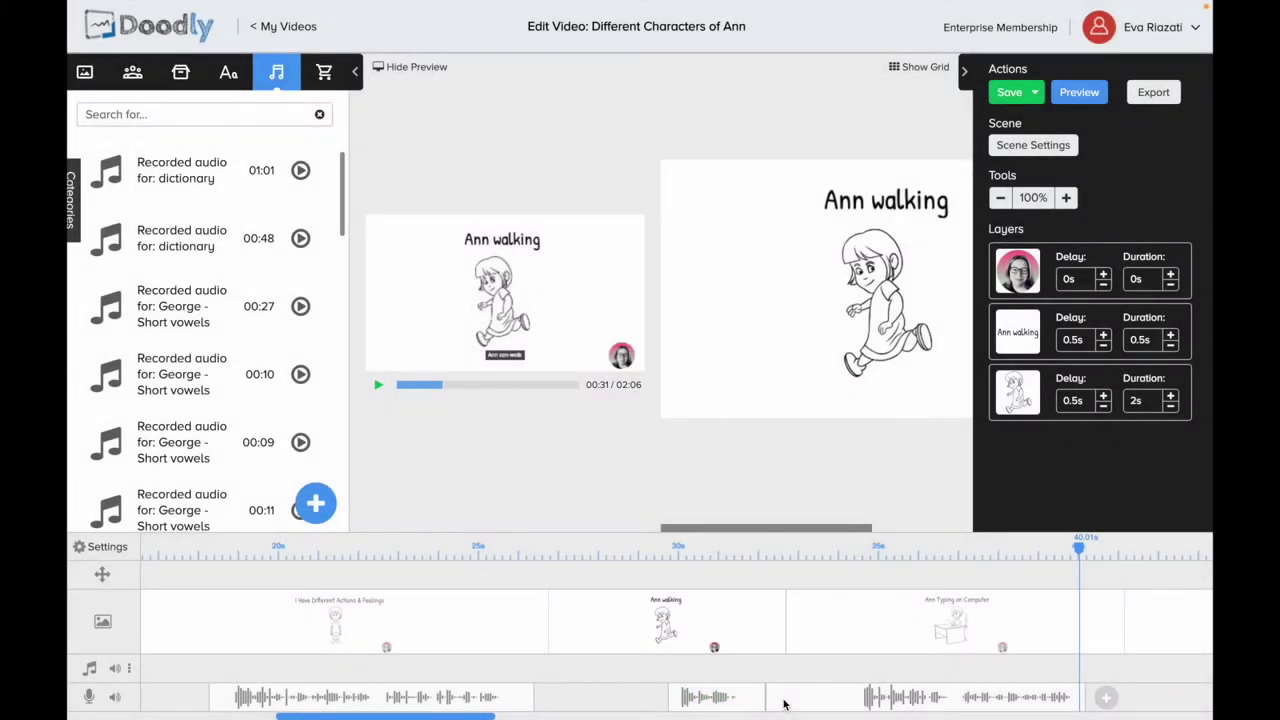
Step: Play the video from about 32 s to check the "Ann Typing on Computer" voice-over against its scene
left_click(760, 569)
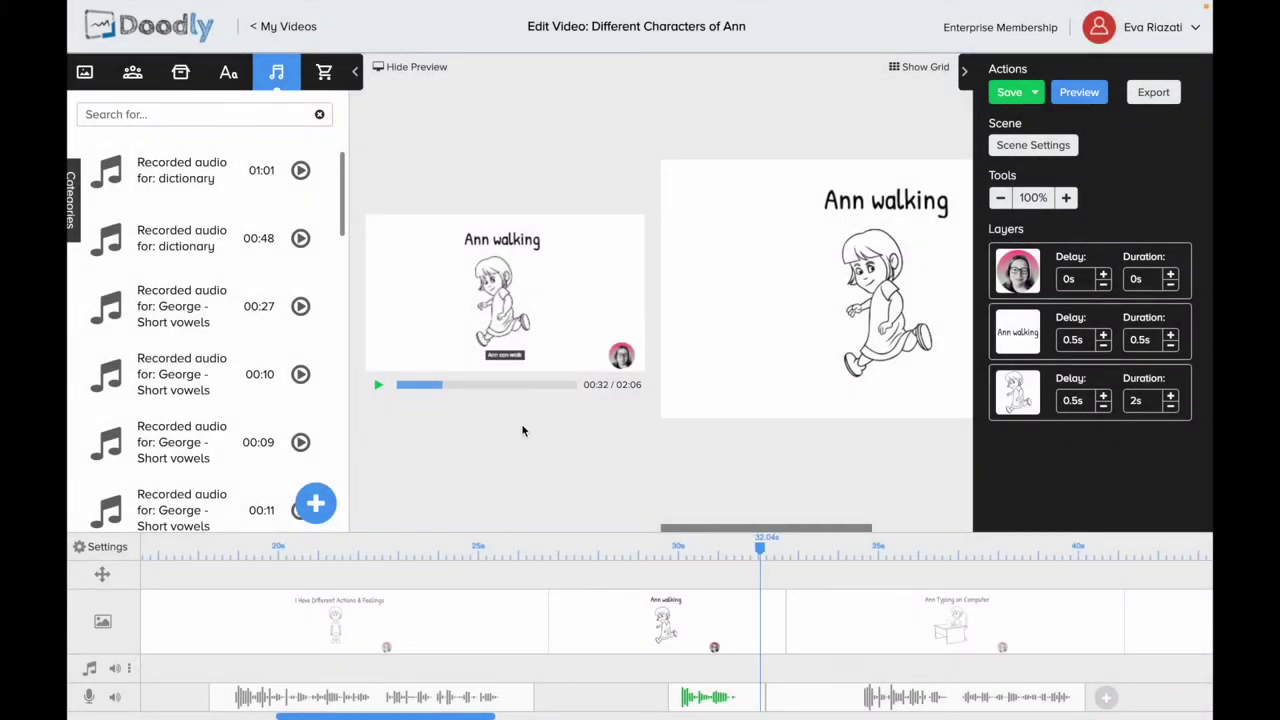
left_click(379, 388)
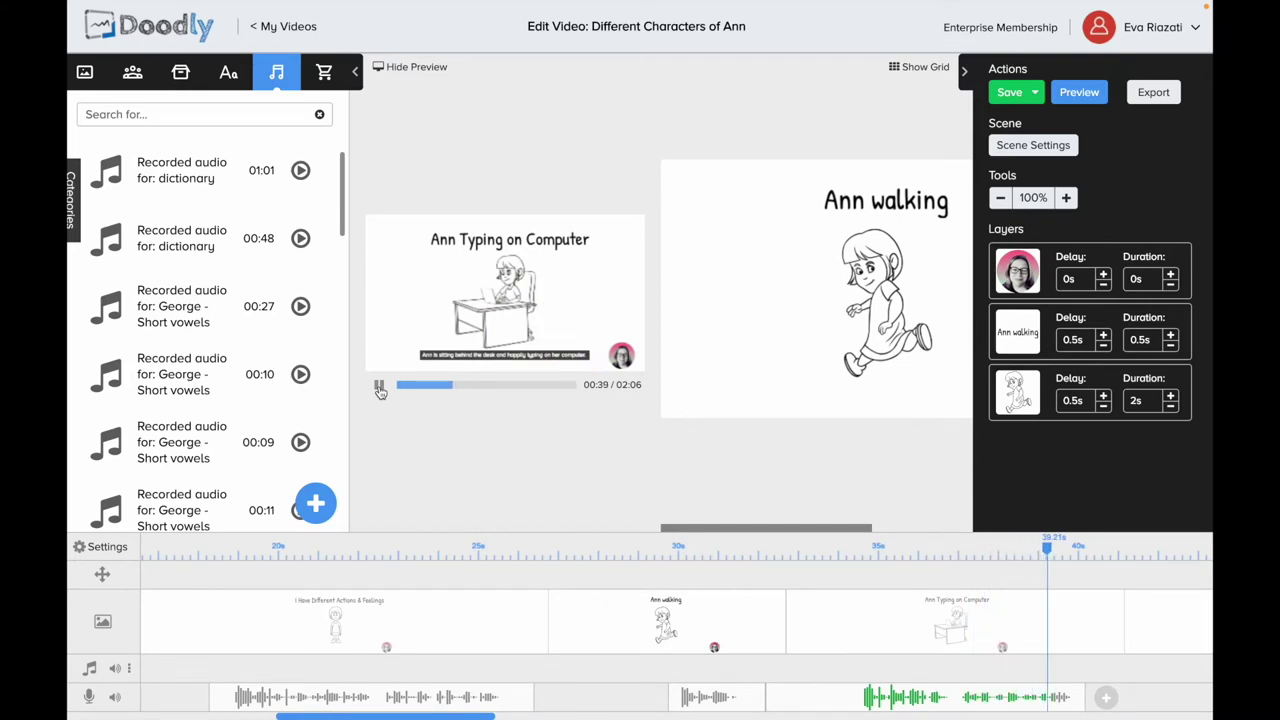
left_click(379, 387)
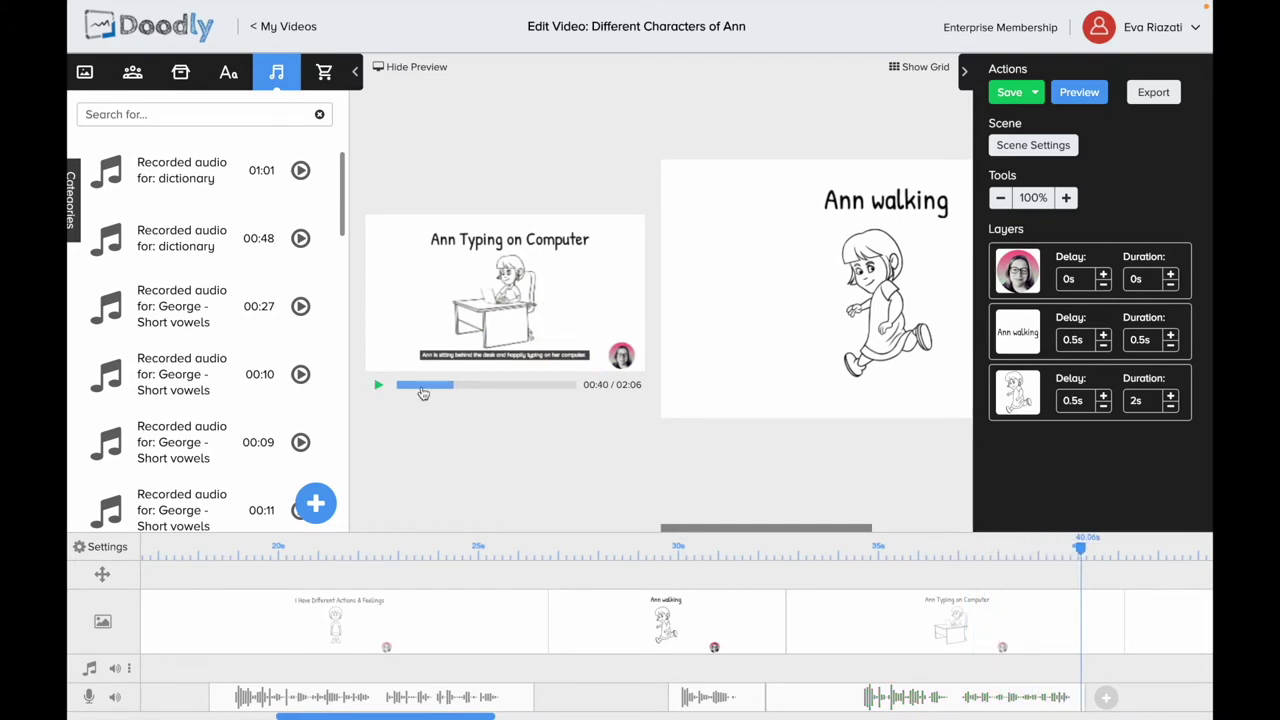
Step: Record a voice-over for the "Ann Worried" scene, directly after the "Ann Typing on Computer" clip
left_click(1105, 697)
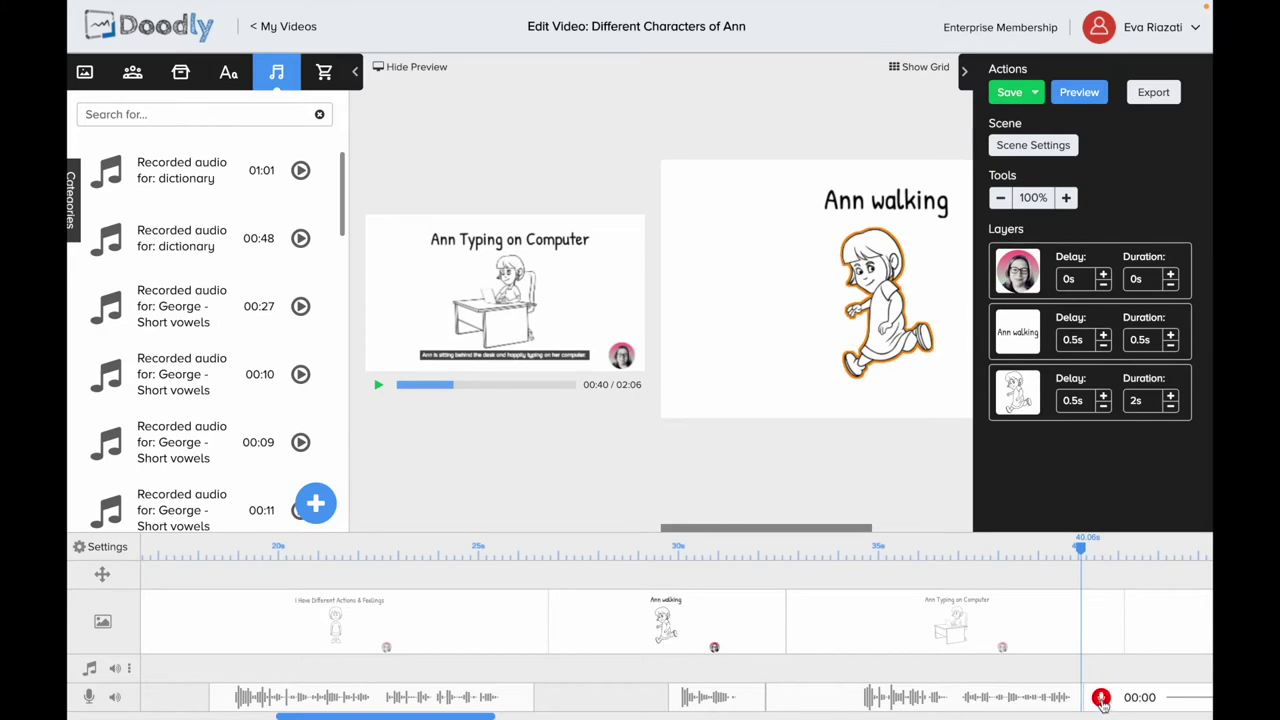
left_click(1101, 698)
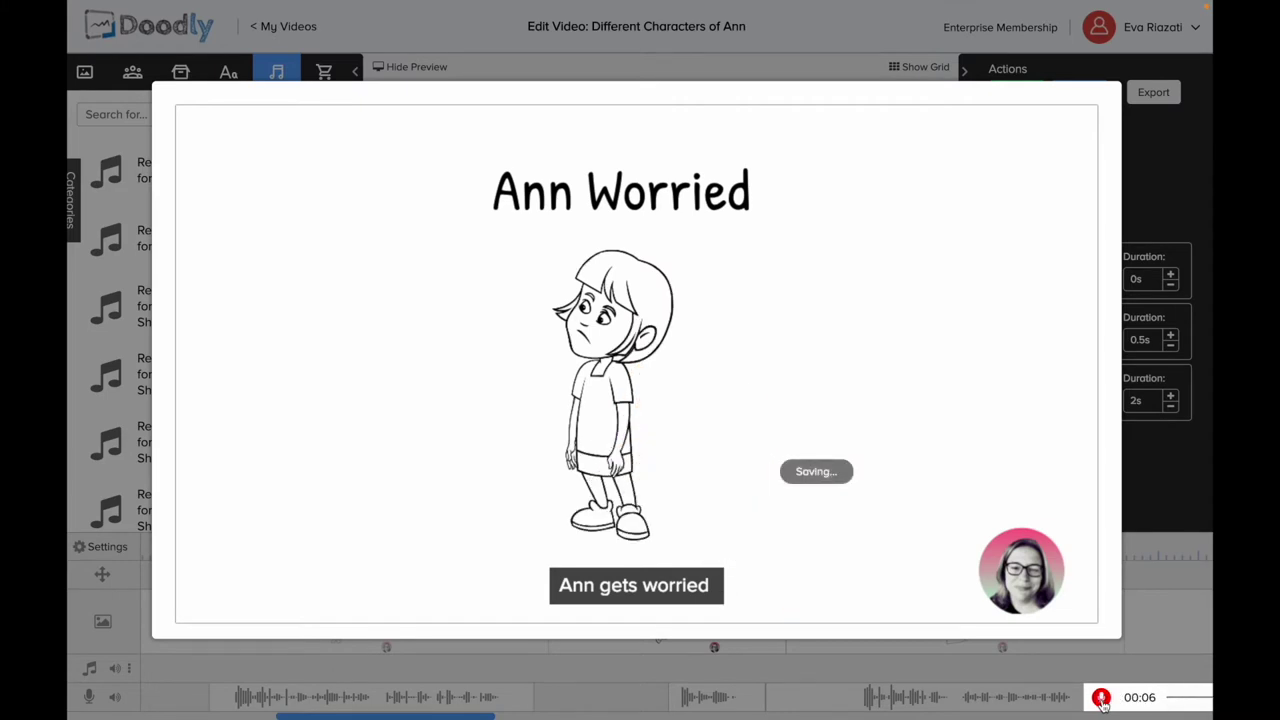
left_click(1101, 698)
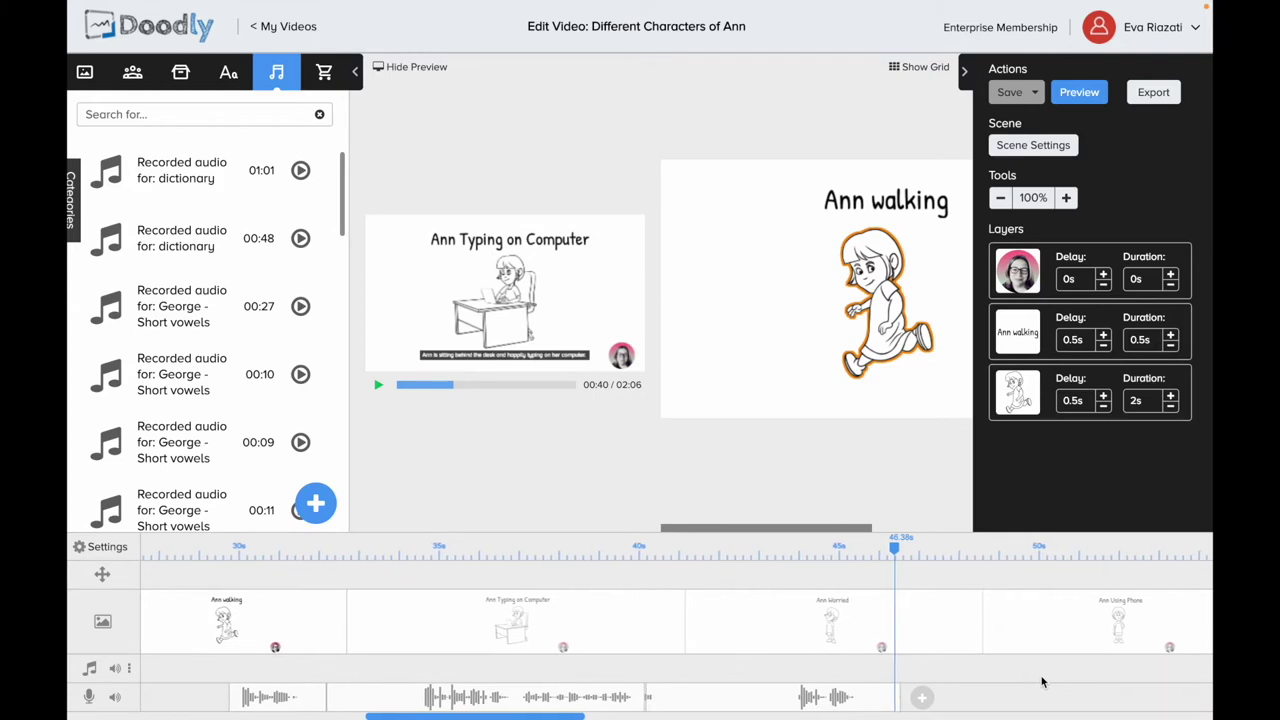
Step: Play the video from about 39.4 s and move the "Ann Worried" voice-over clip to start at about 41.1 s
left_click(615, 563)
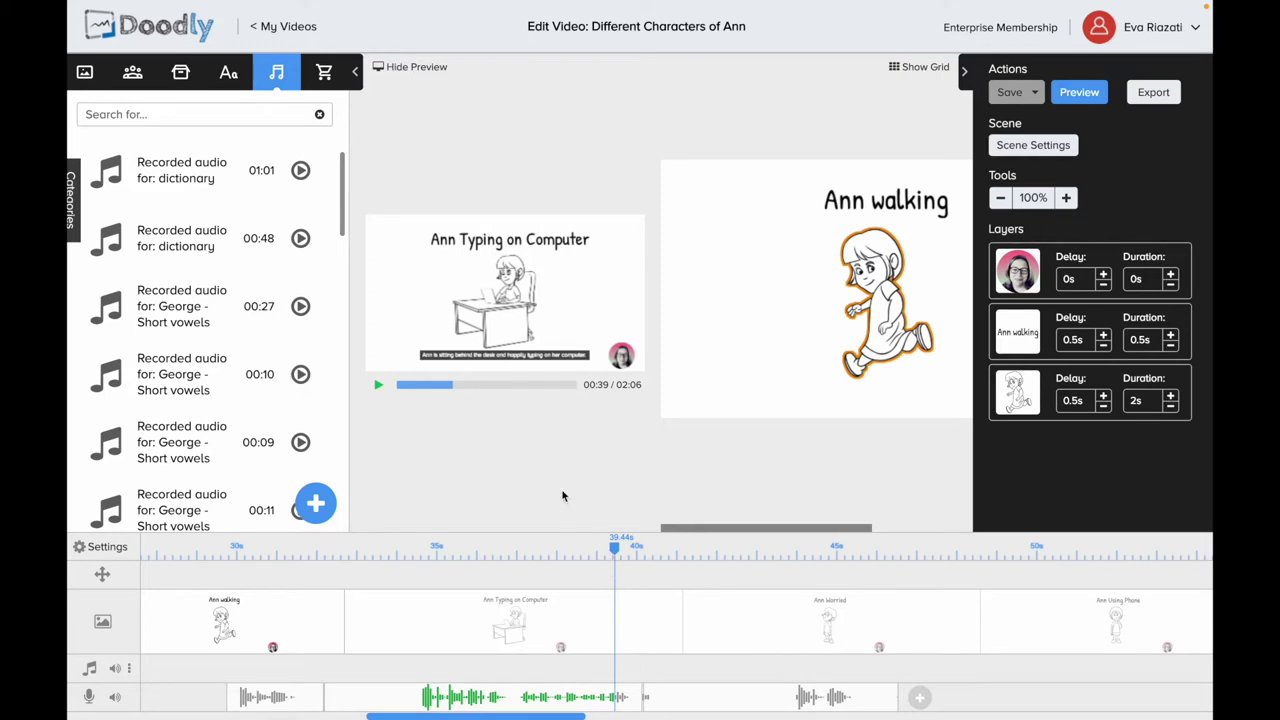
left_click(380, 387)
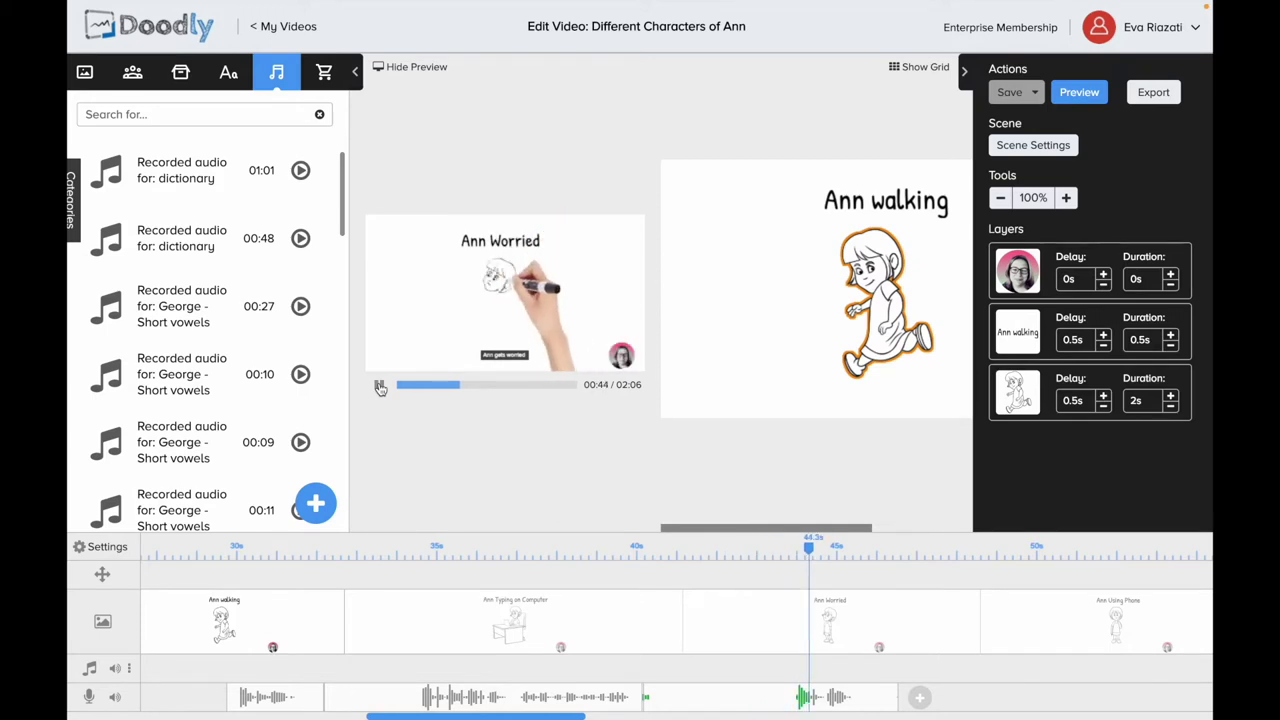
left_click(380, 387)
left_click_drag(668, 700, 709, 696)
left_click(710, 700)
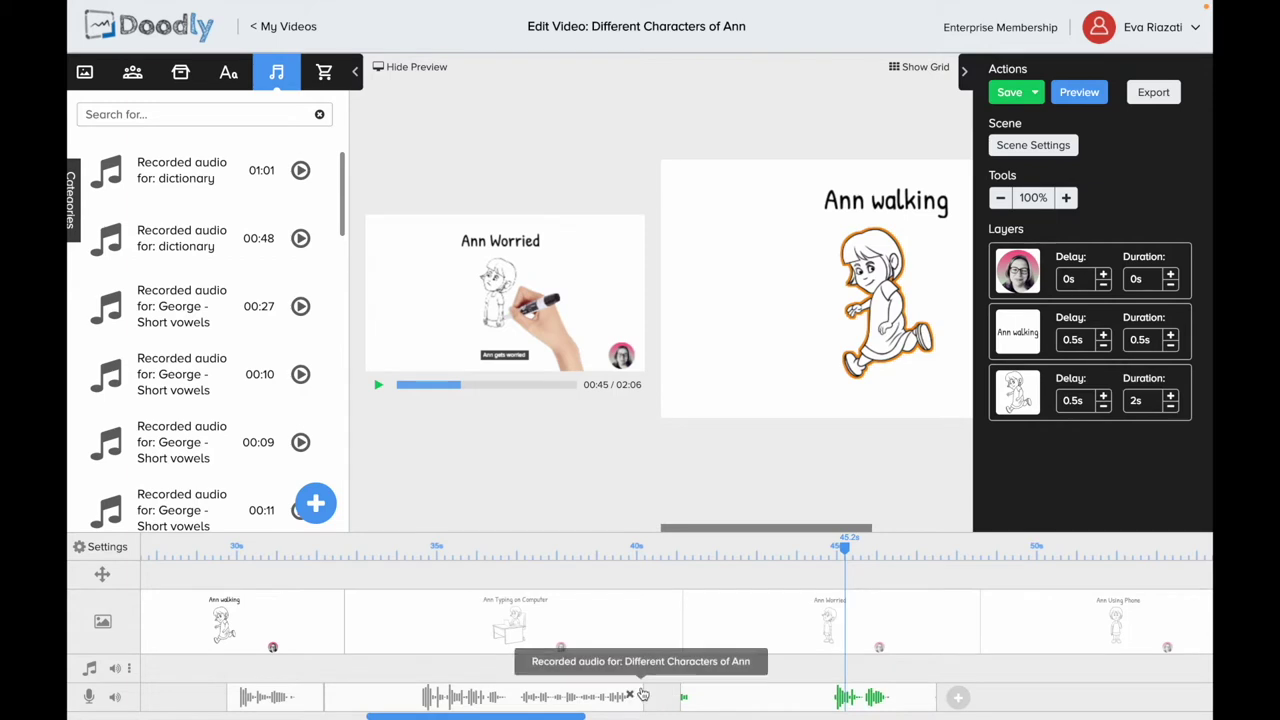
Step: Replay from about 40.4 s, trim the silent start of the "Ann Worried" voice-over, and move the clip to start at about 40.9 s
left_click(652, 553)
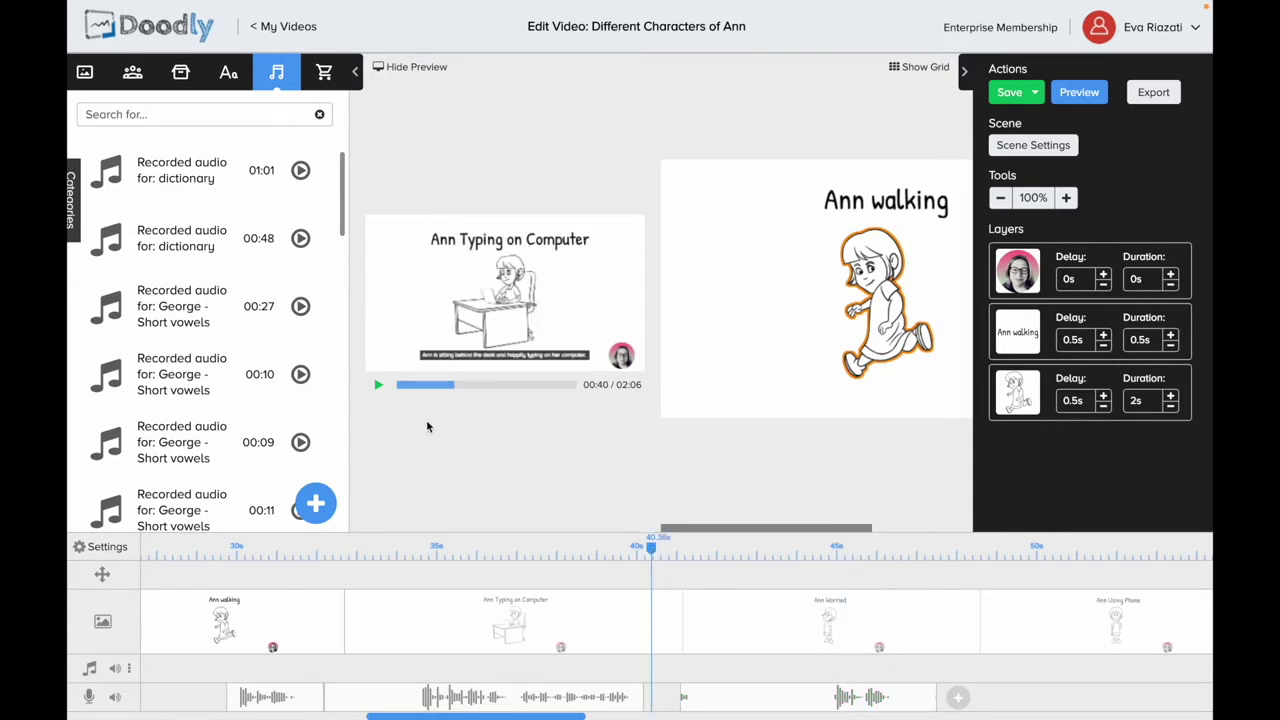
left_click(379, 387)
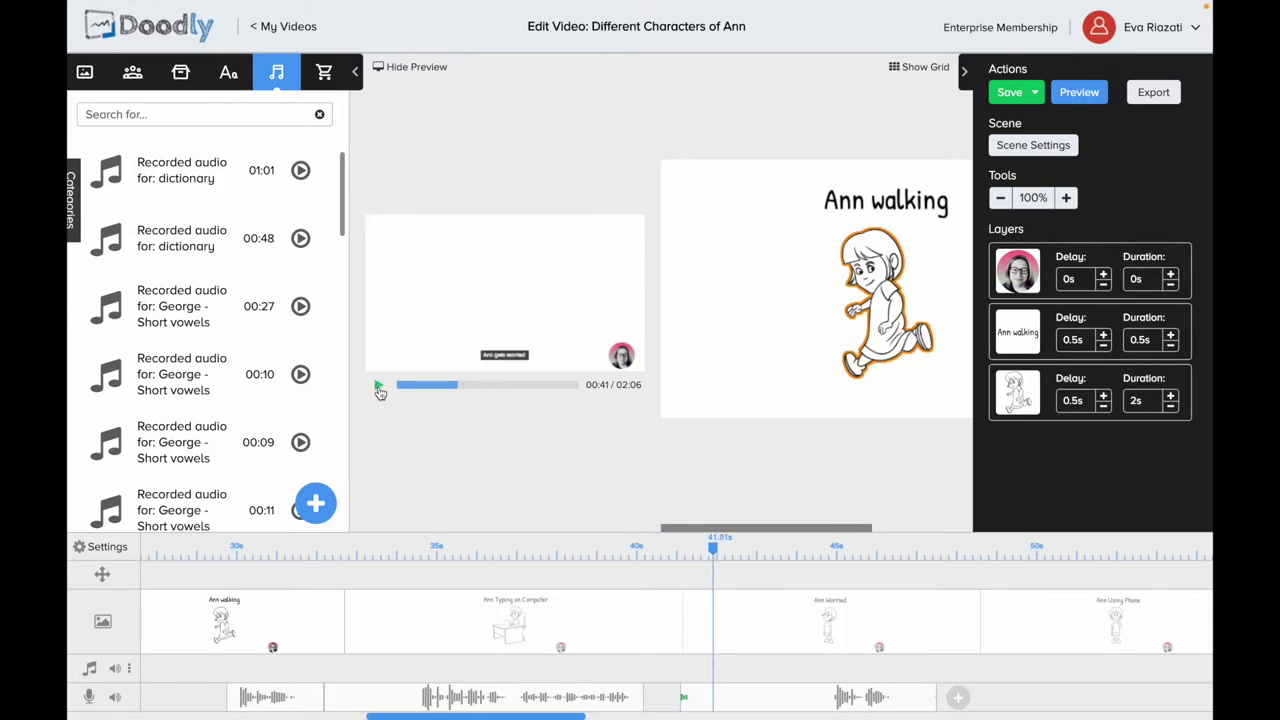
left_click_drag(680, 694, 728, 690)
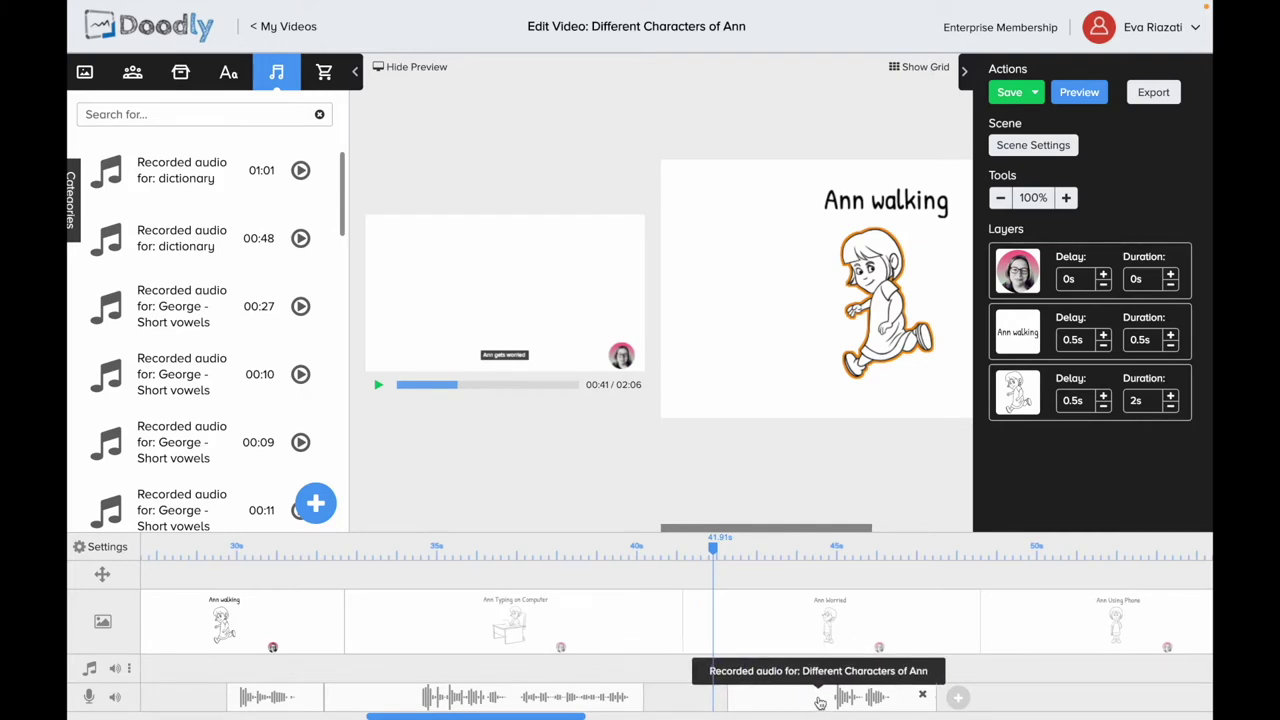
left_click_drag(817, 702, 800, 700)
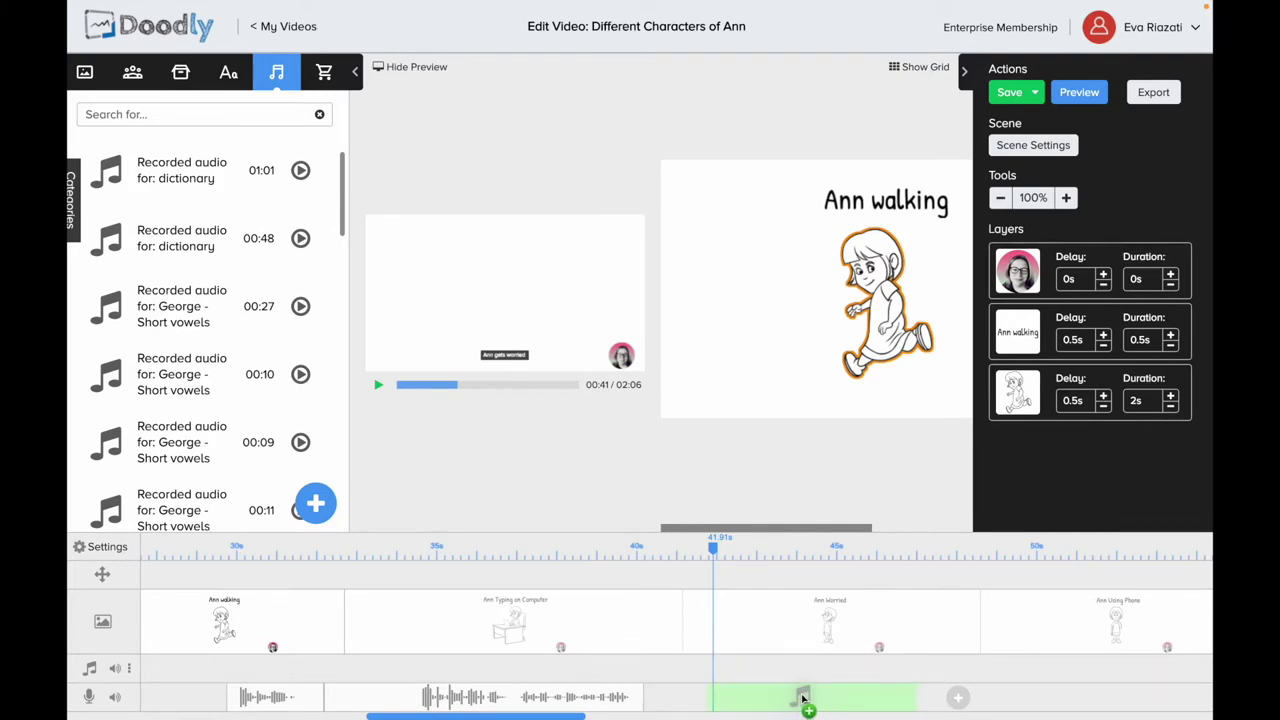
left_click_drag(786, 699, 800, 697)
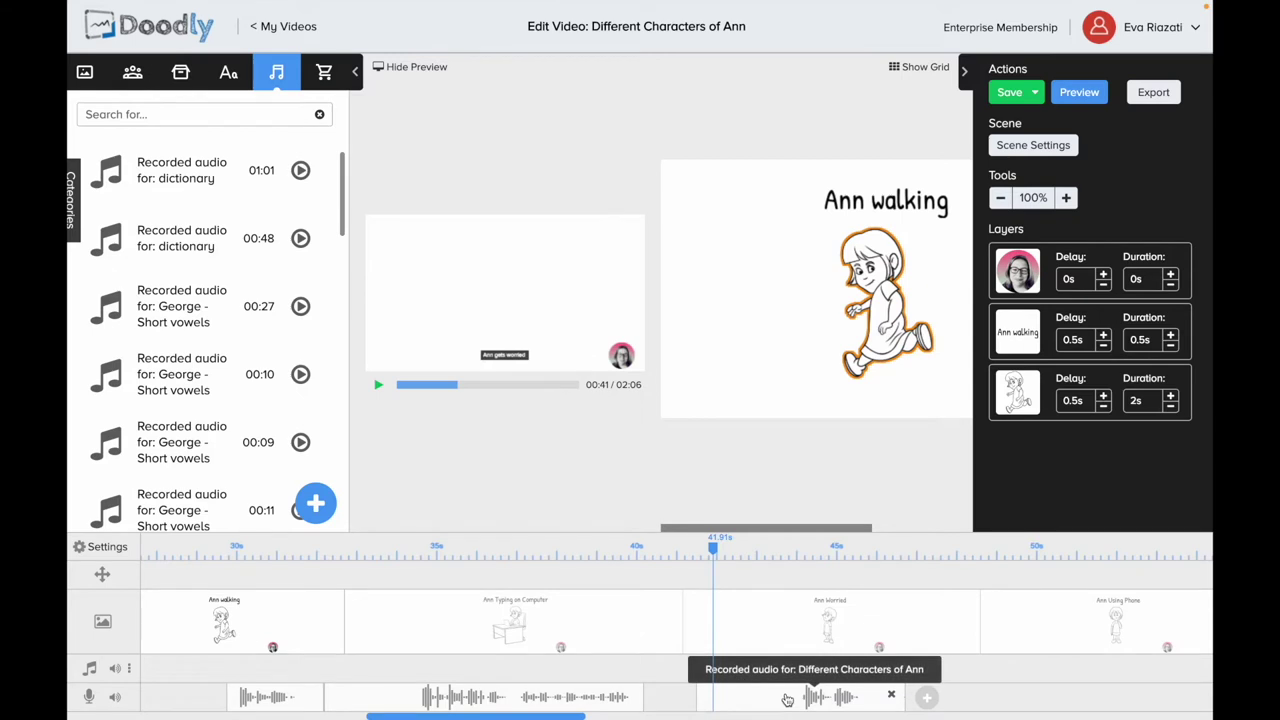
left_click_drag(858, 695, 830, 692)
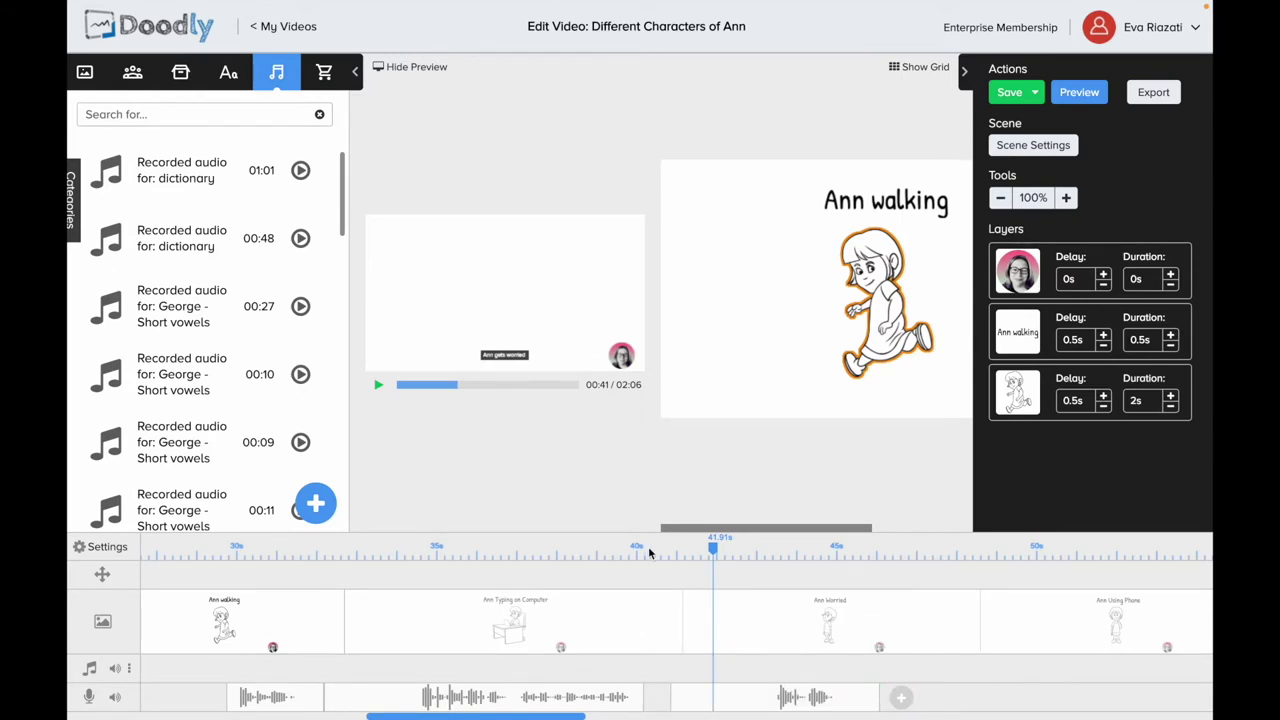
Step: Trim the end of the "Ann Worried" voice-over to about 45.5 s and play the scene to check it
left_click(648, 550)
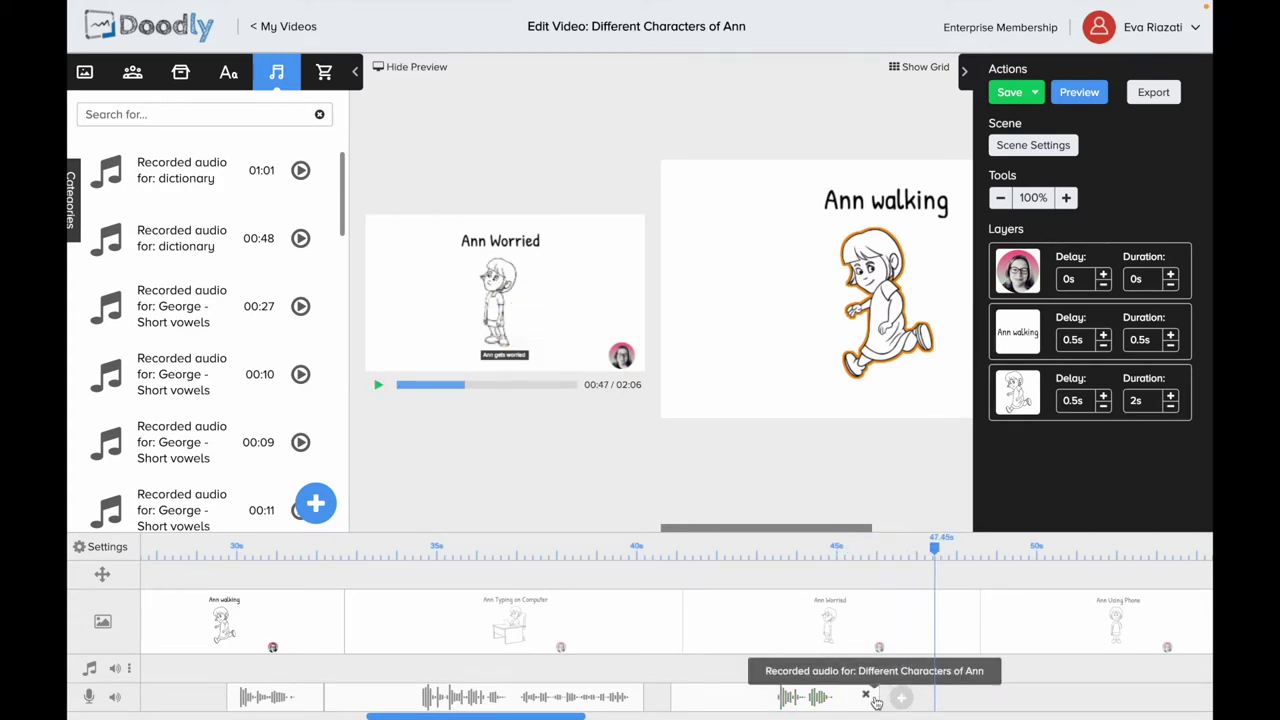
left_click_drag(880, 692, 857, 692)
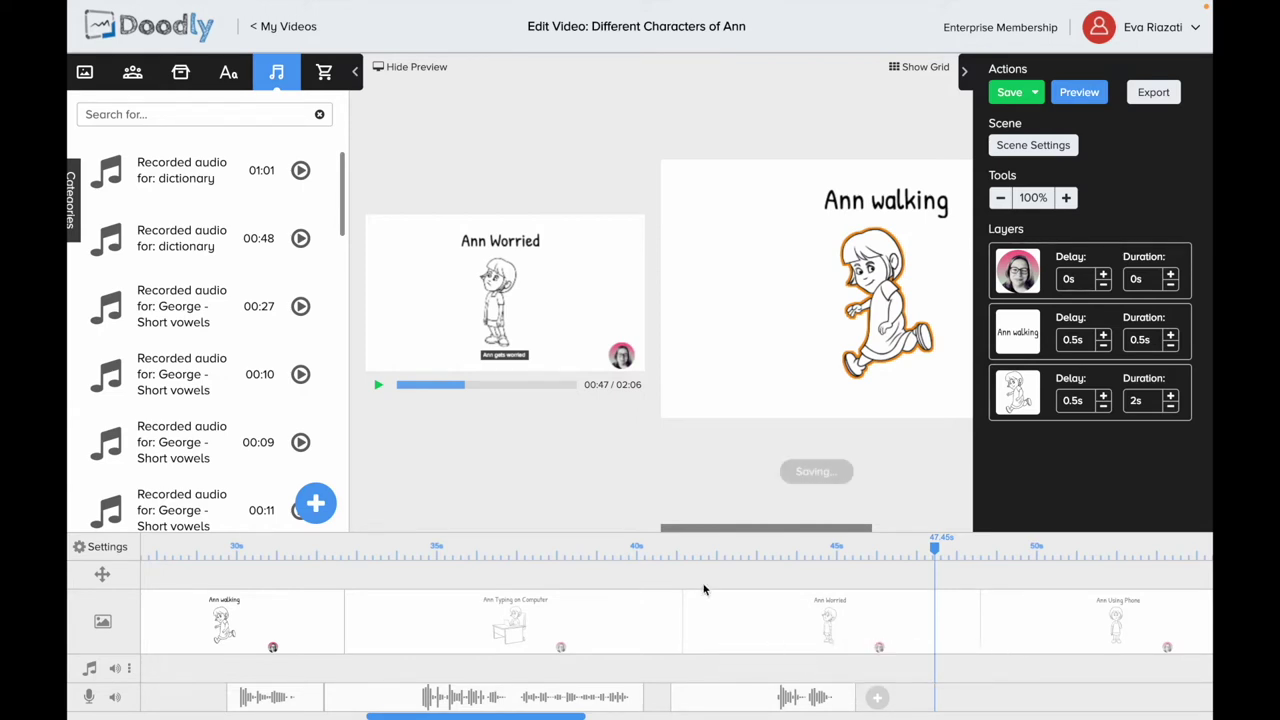
left_click(705, 555)
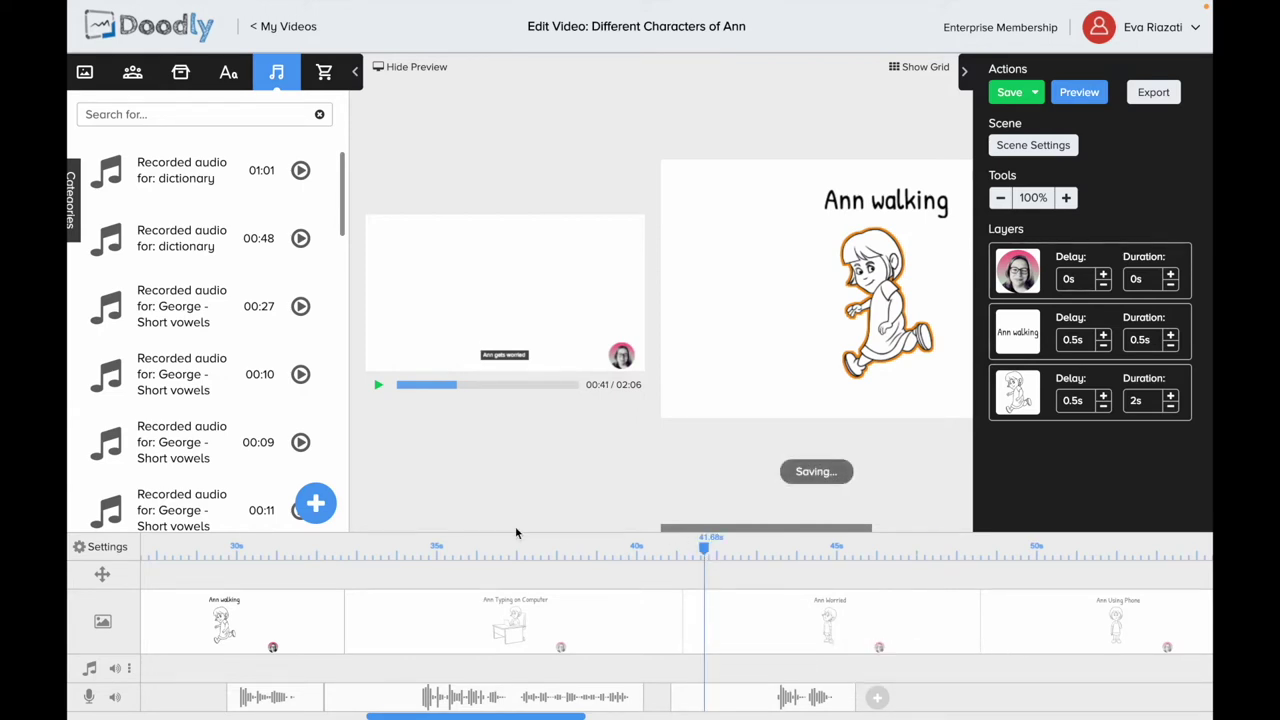
left_click(381, 386)
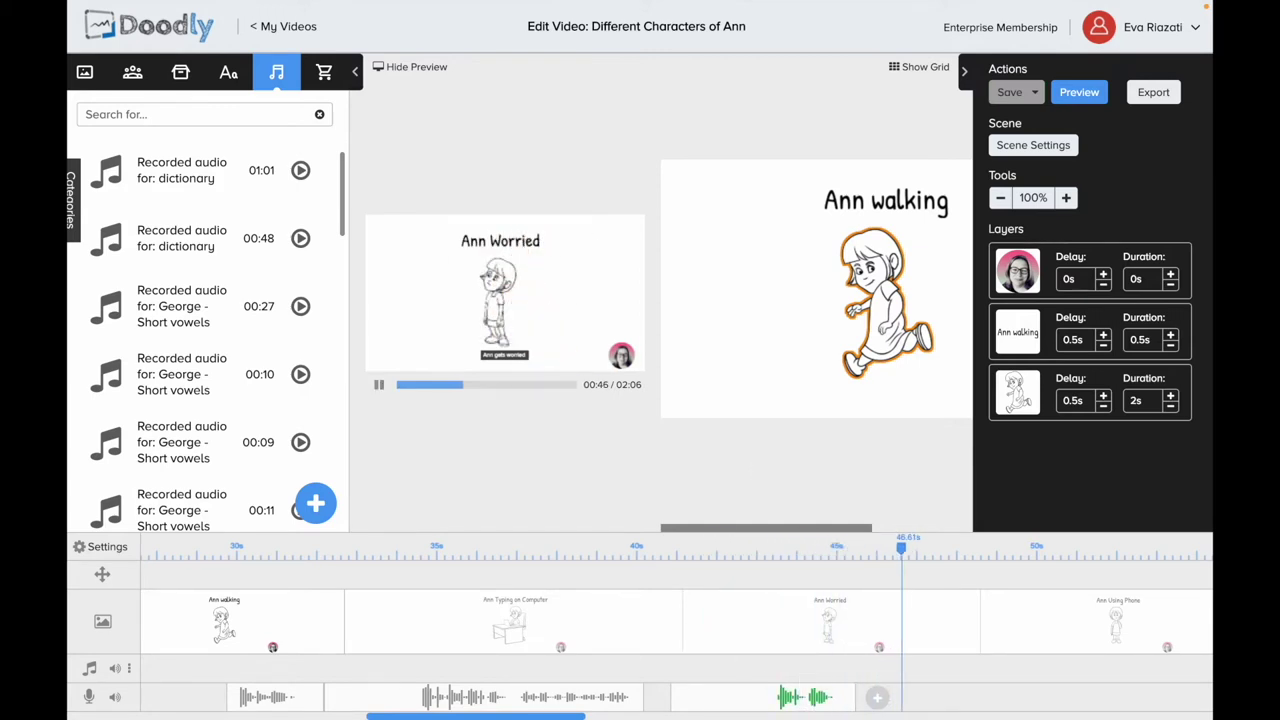
left_click(379, 384)
Step: Record a voice-over for the "Ann Using Phone" scene, directly after the "Ann Worried" clip
left_click(879, 704)
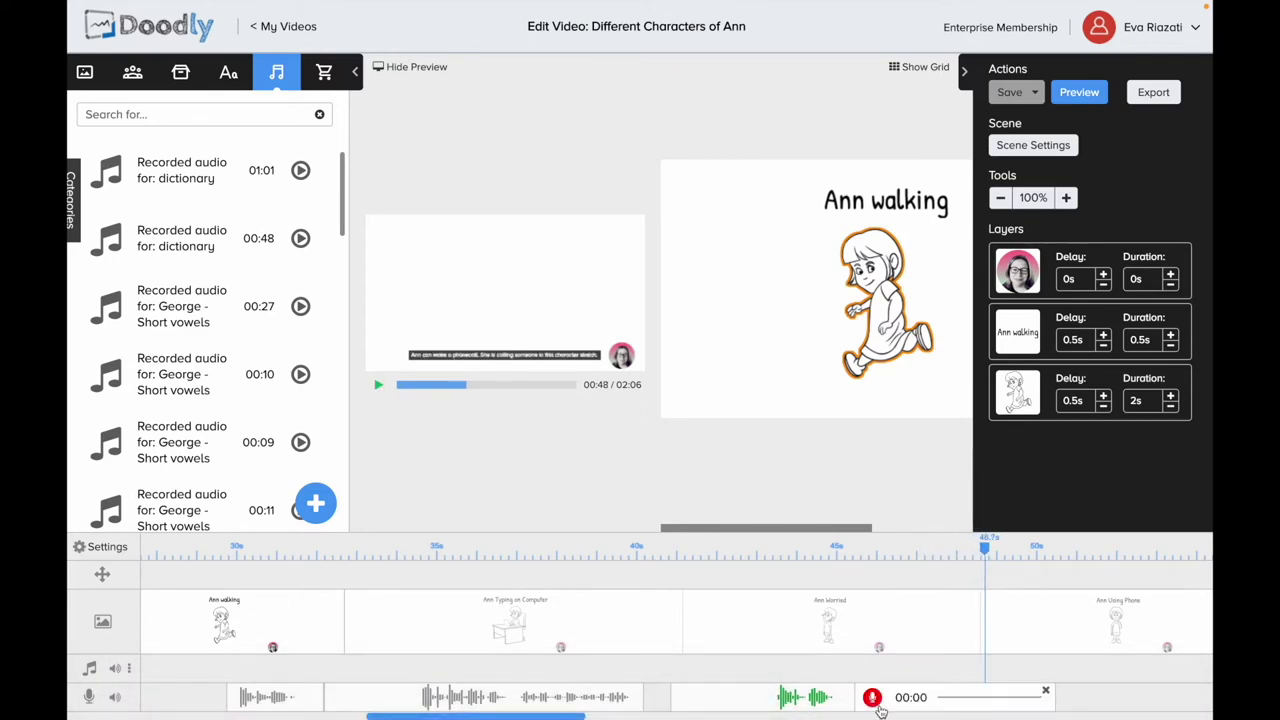
left_click(872, 697)
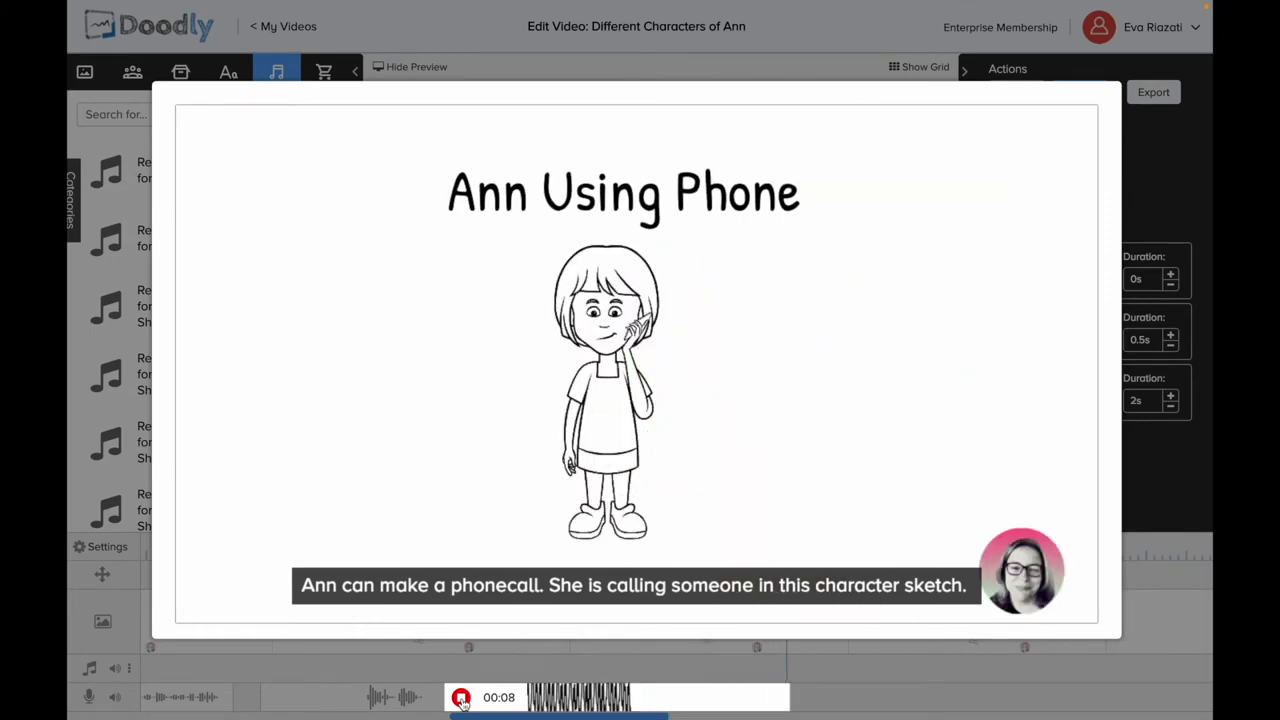
left_click(461, 698)
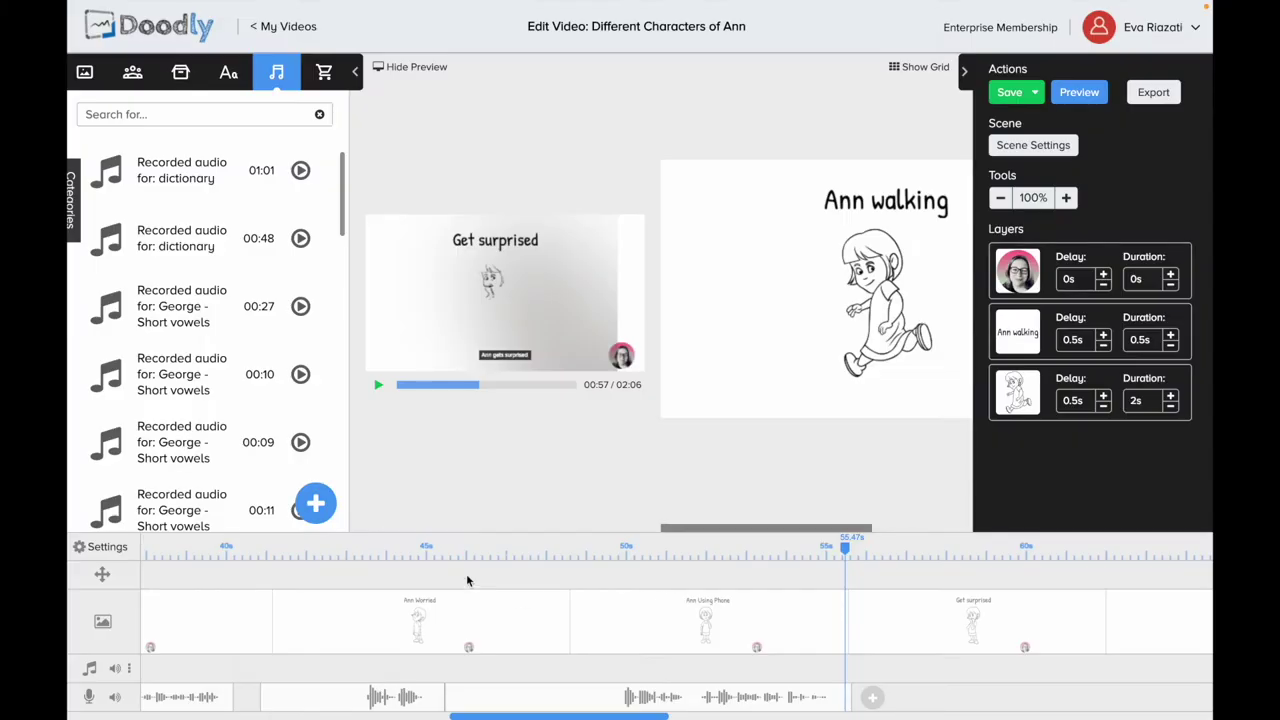
Step: Play the "Ann Using Phone" scene with its voice-over and set the scene's extra time at the end to 4 s
left_click(510, 547)
left_click(379, 388)
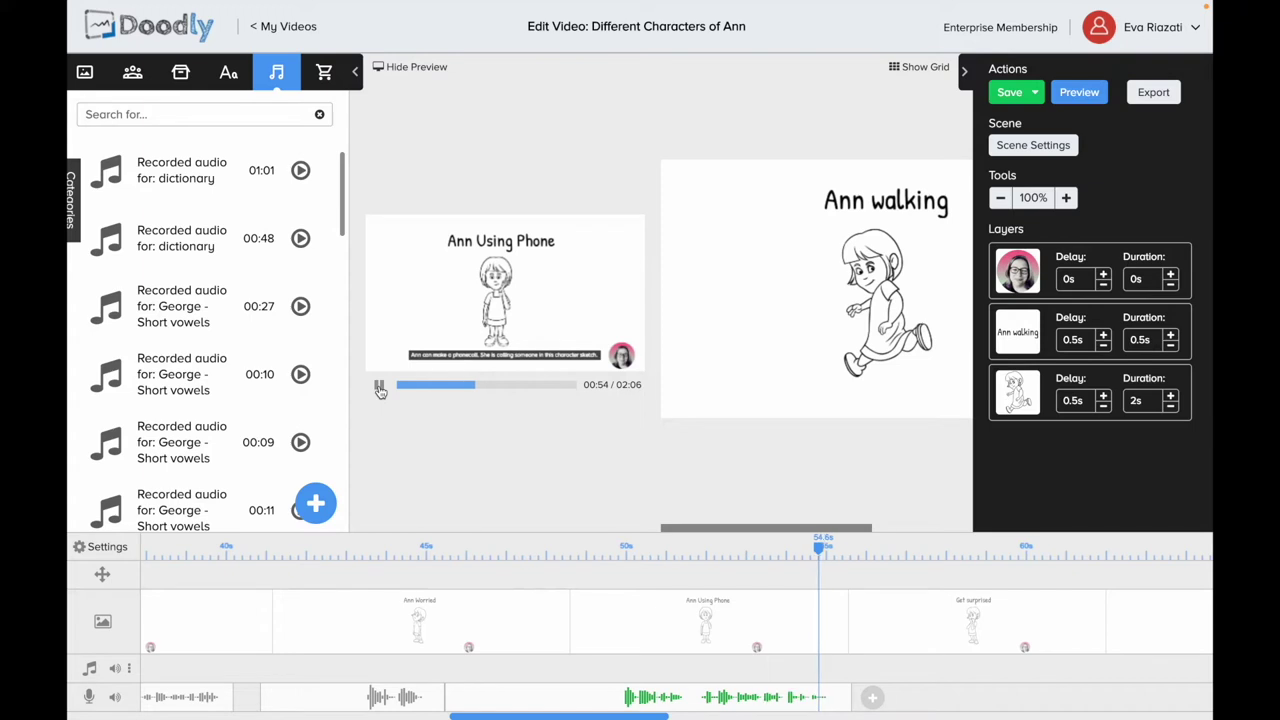
left_click(789, 636)
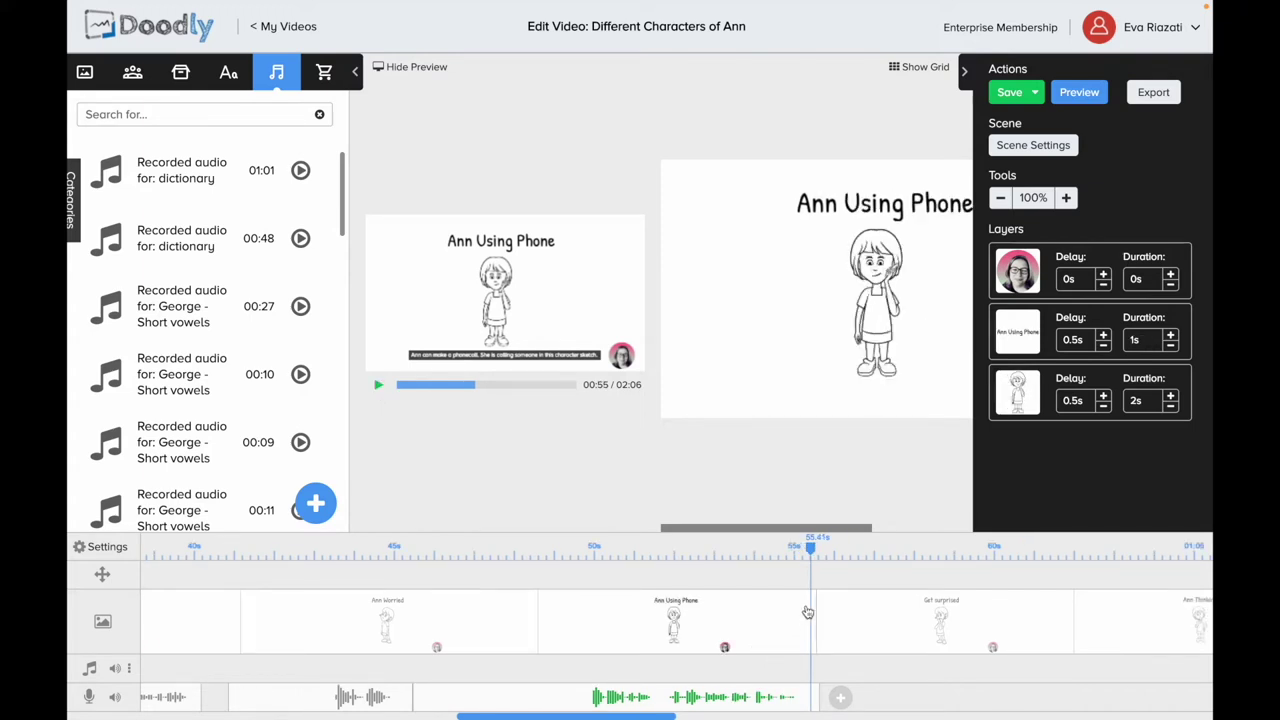
left_click(1033, 152)
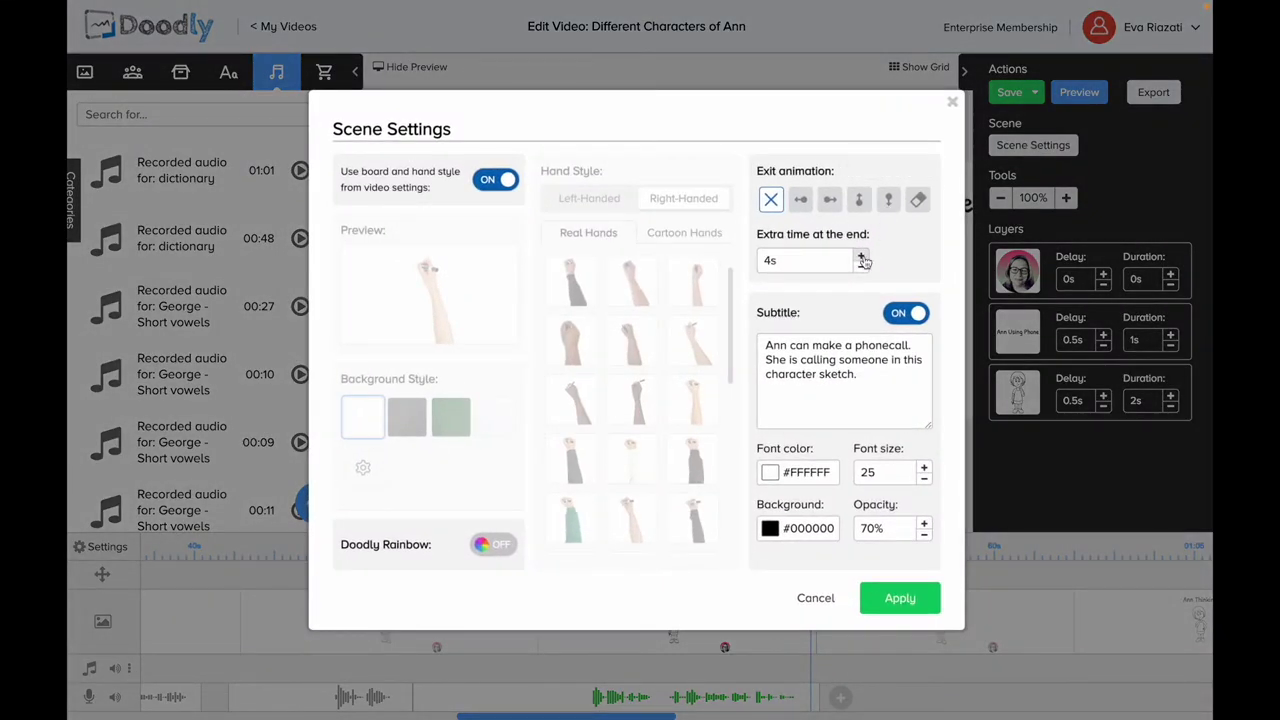
left_click(884, 598)
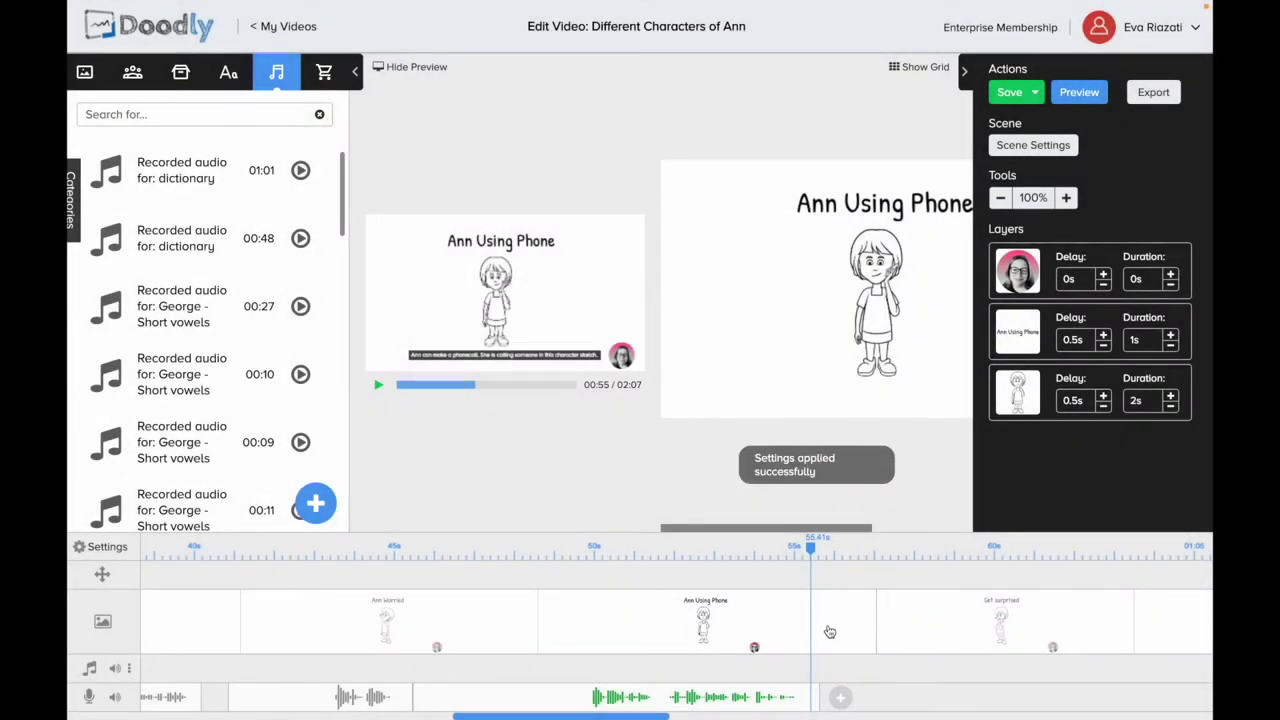
Step: Record a voice-over for the "Get surprised" scene, directly after the "Ann Using Phone" clip
left_click(921, 626)
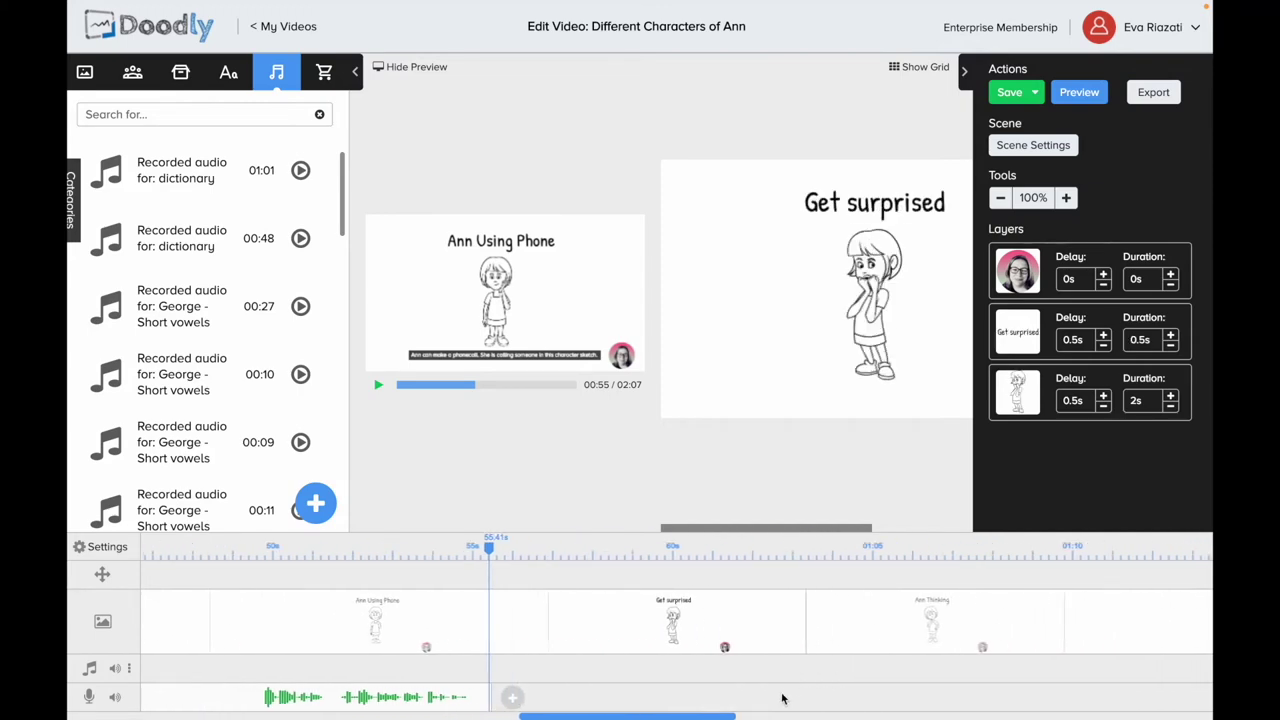
left_click(508, 697)
left_click(507, 698)
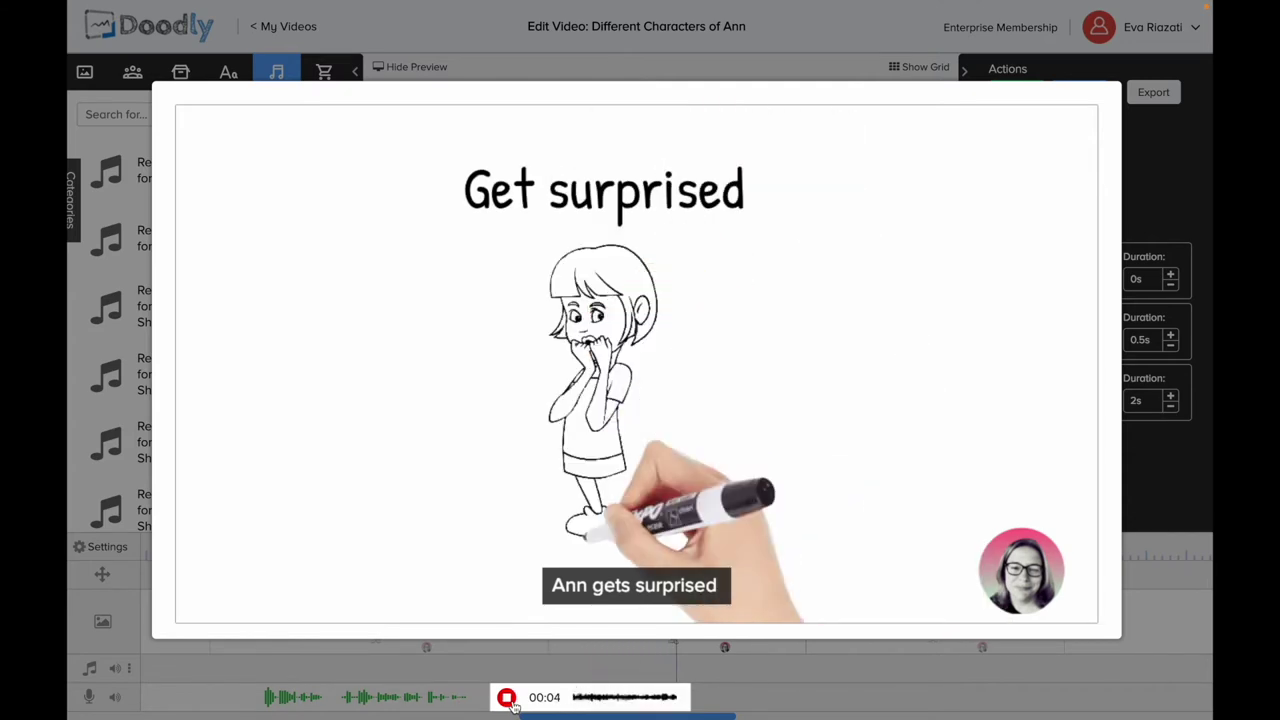
left_click(508, 700)
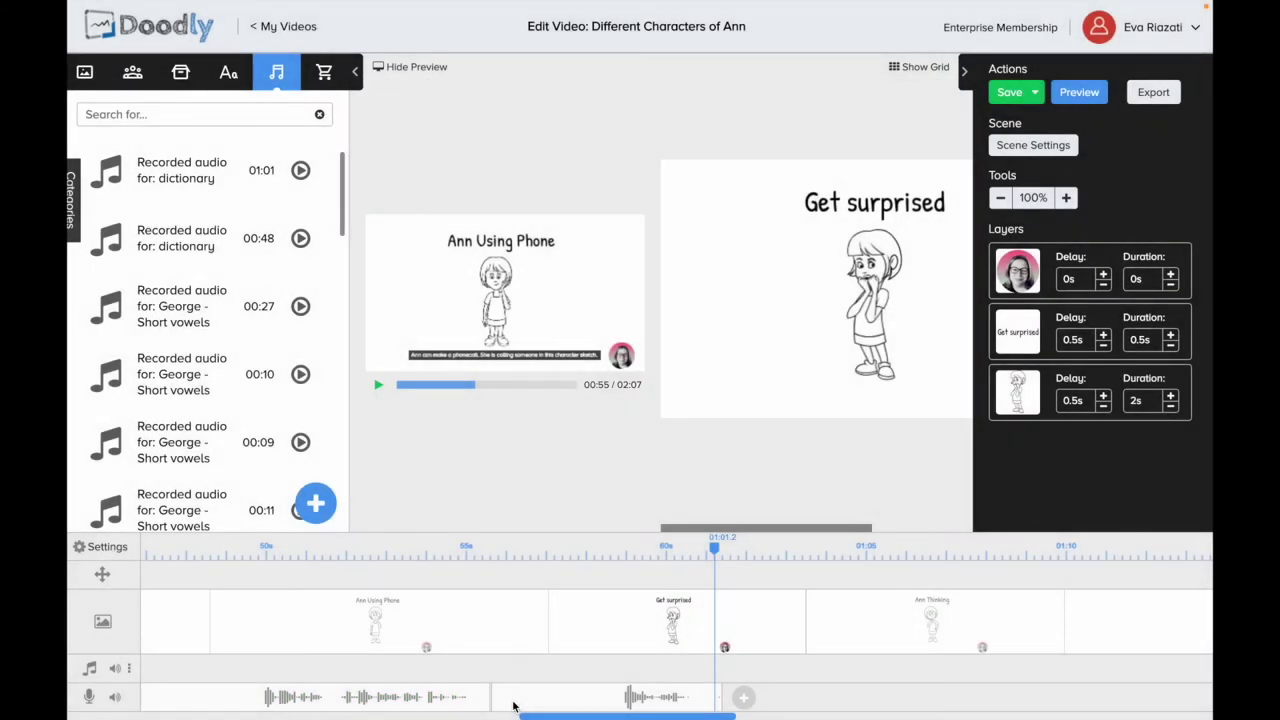
Step: Shift the "Get surprised" voice-over later, trim its start to about 59.2 s, and replay the scene to check it
left_click(482, 560)
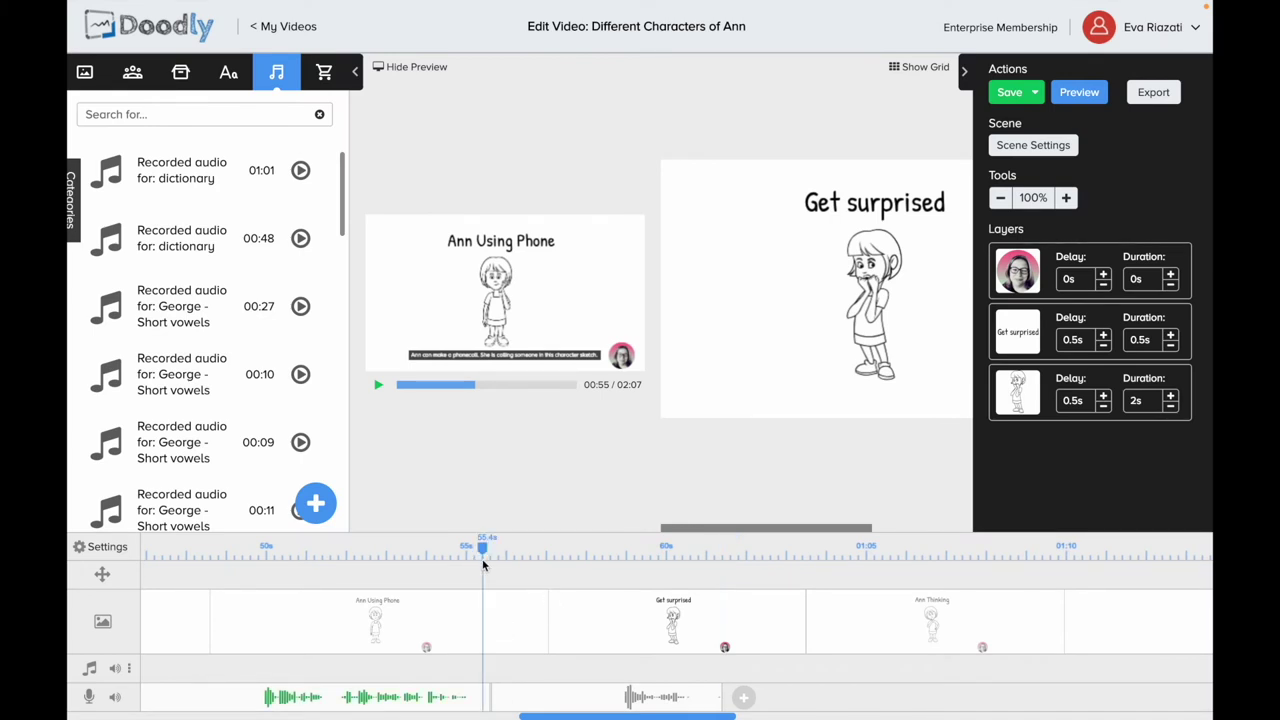
left_click(378, 387)
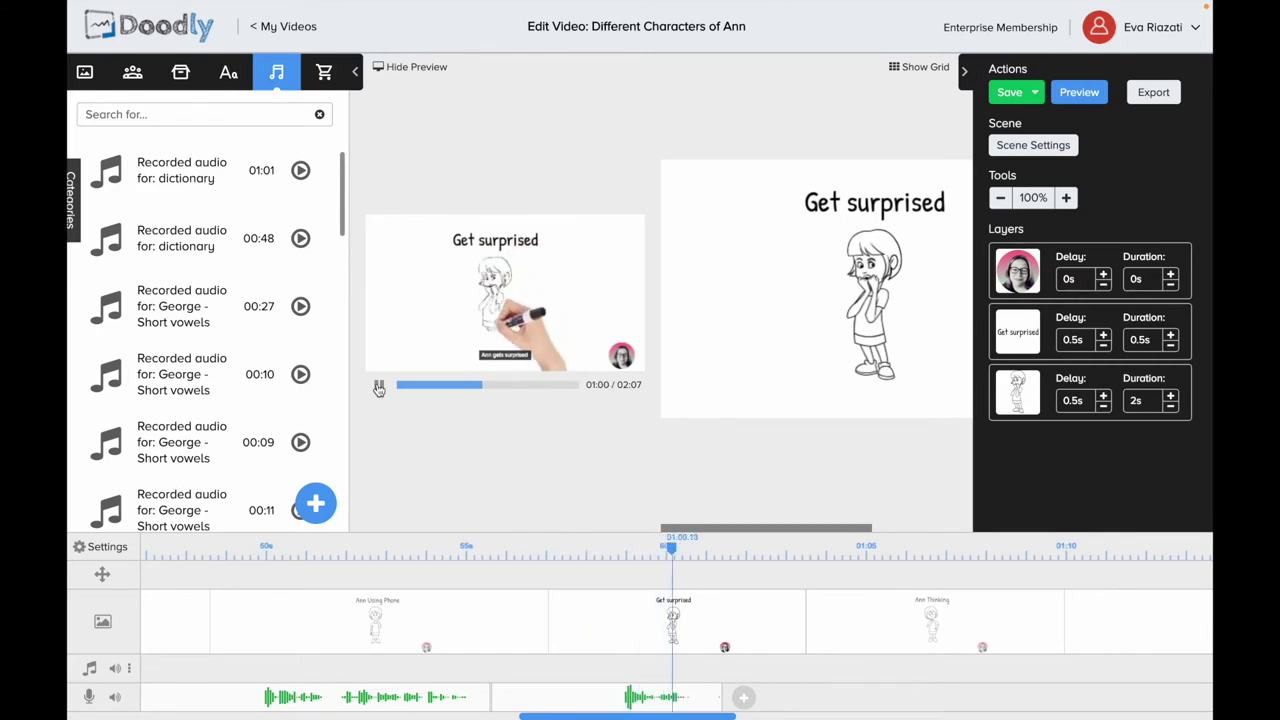
left_click_drag(529, 697, 557, 703)
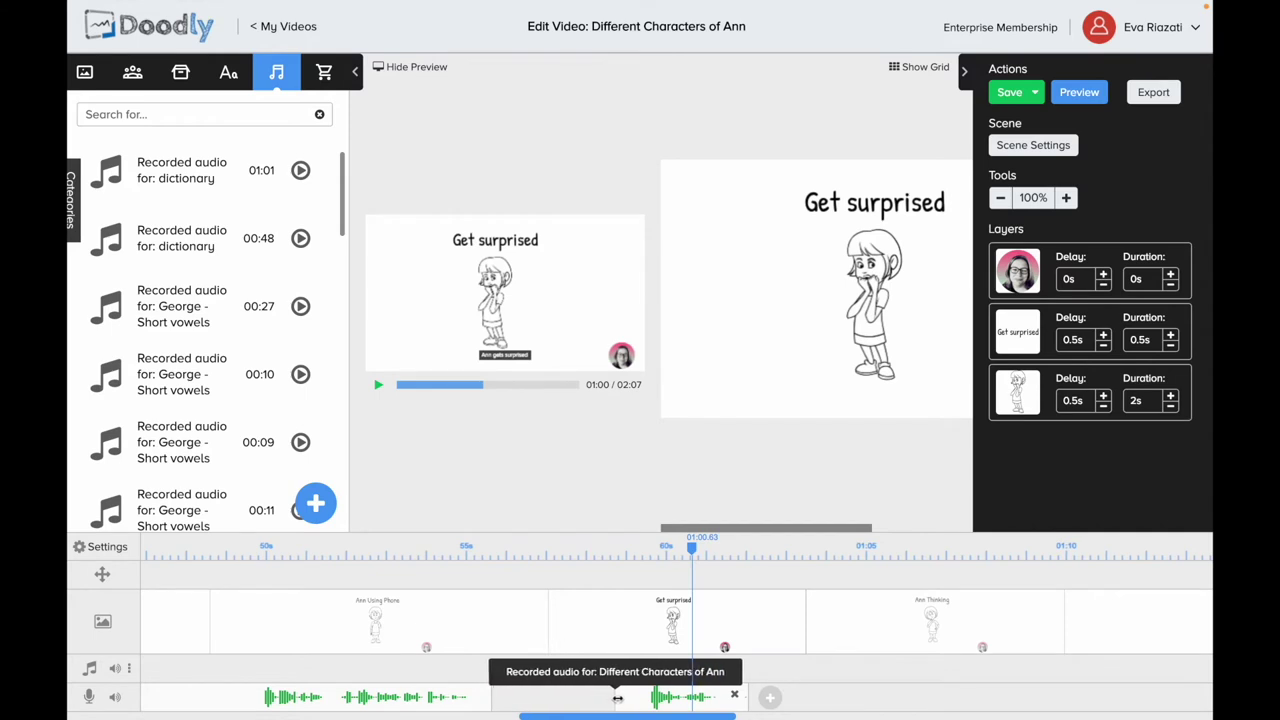
left_click(578, 549)
left_click(381, 386)
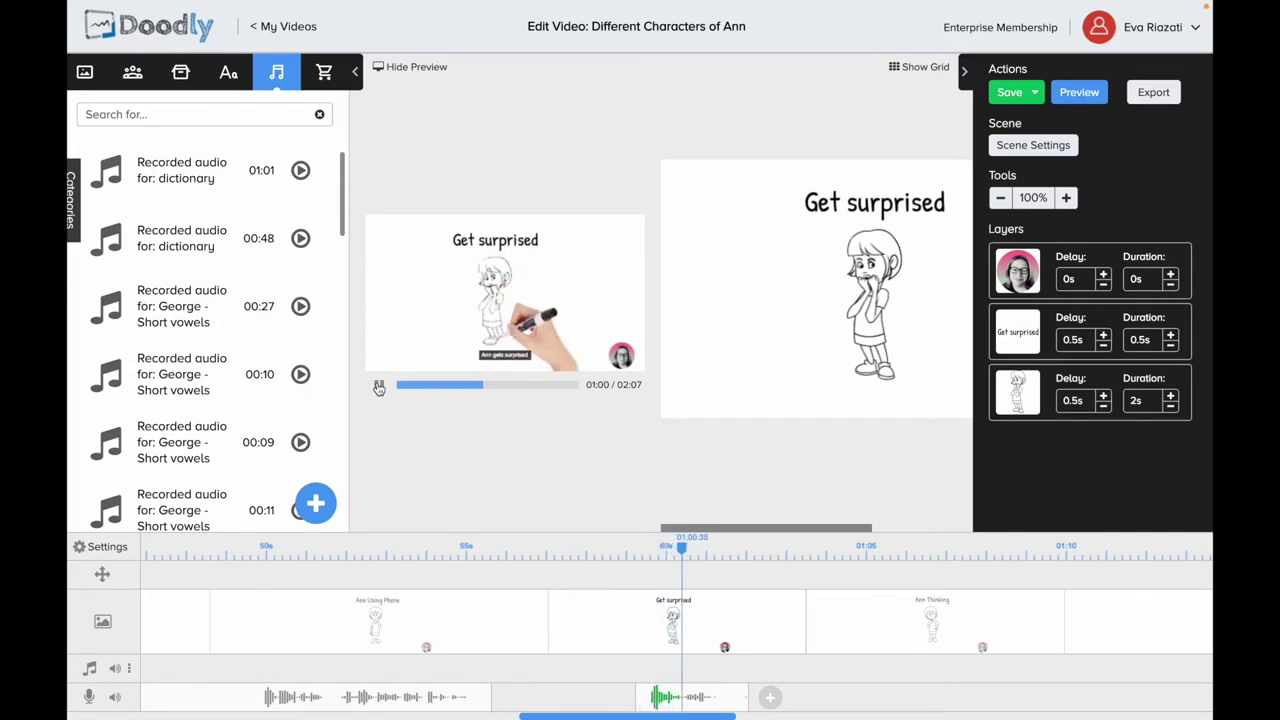
Step: Record a voice-over for the "Ann Thinking" scene, directly after the "Get surprised" clip
left_click(770, 700)
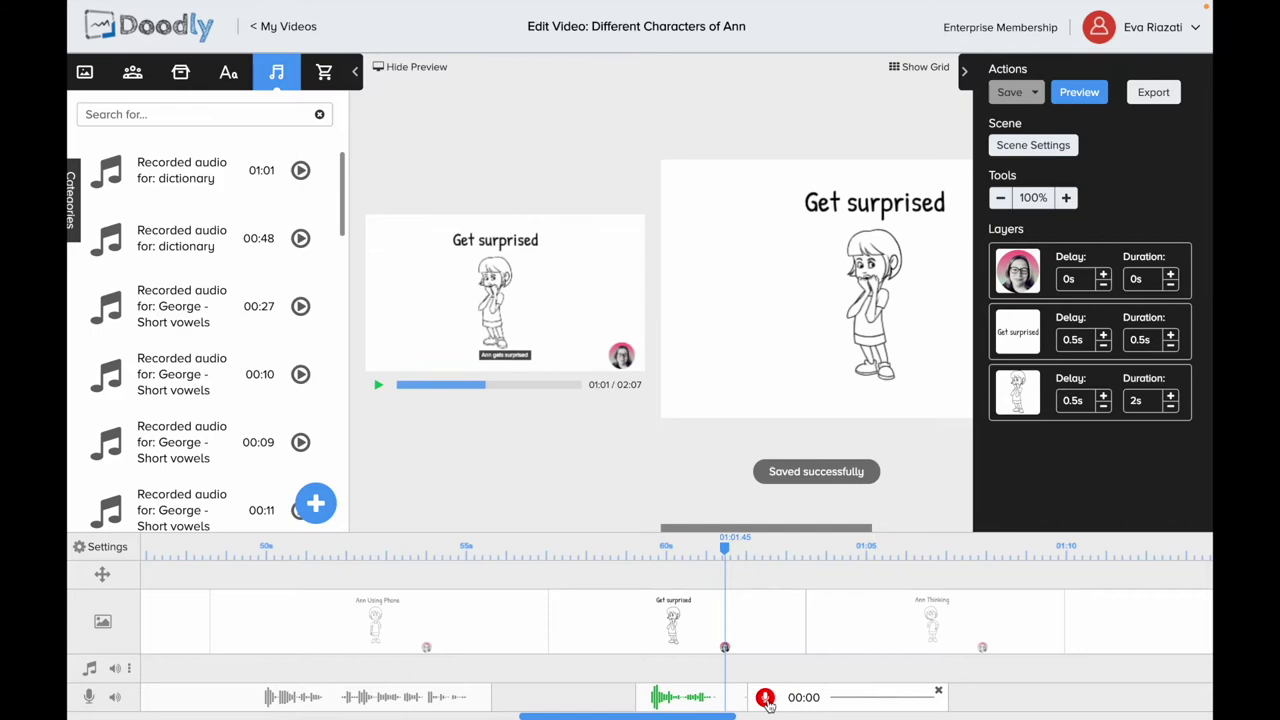
left_click(765, 698)
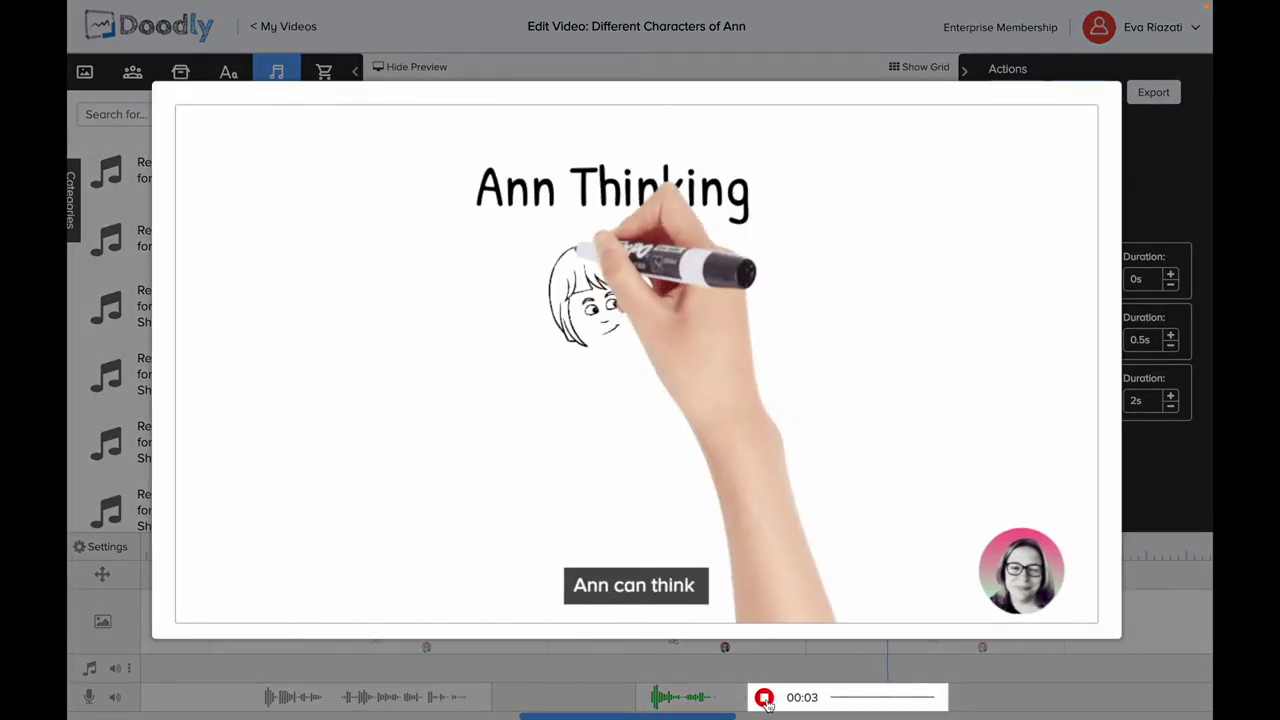
left_click(765, 698)
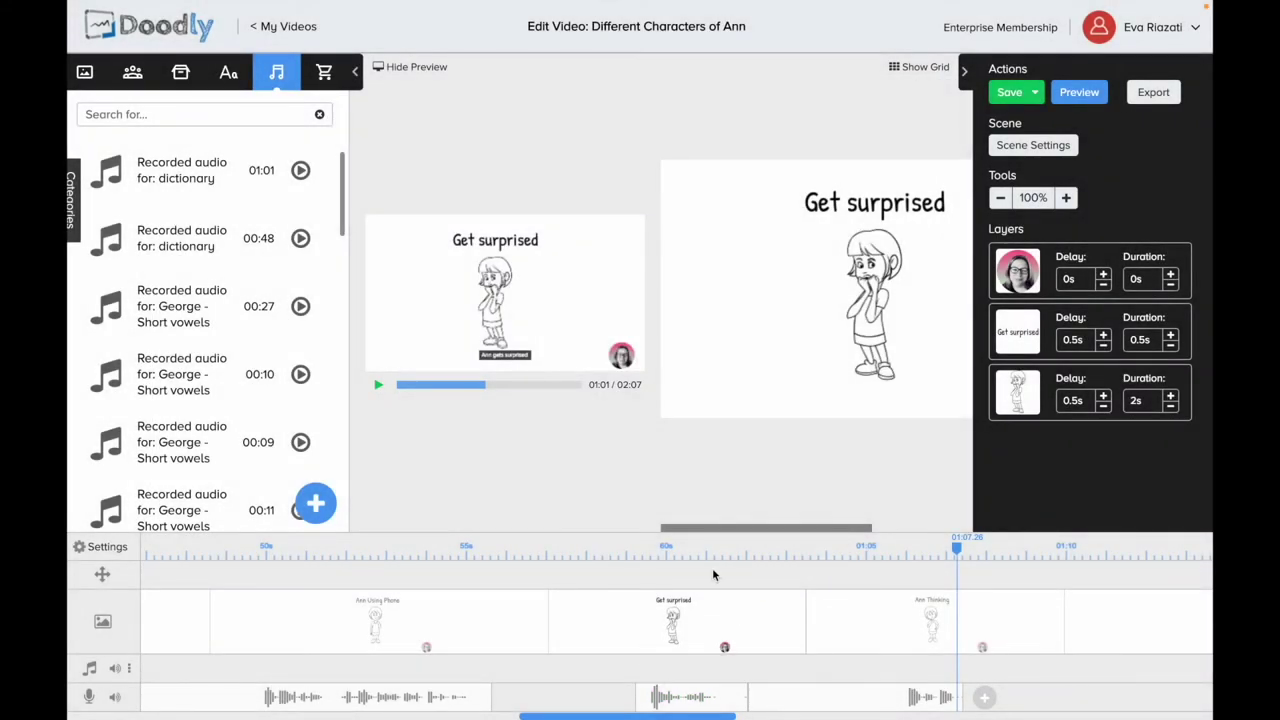
Step: Move the "Ann Thinking" voice-over to its scene's start at about 1:03.5 and trim the "Get surprised" clip's end to about 1:01.4
left_click(706, 571)
left_click(380, 389)
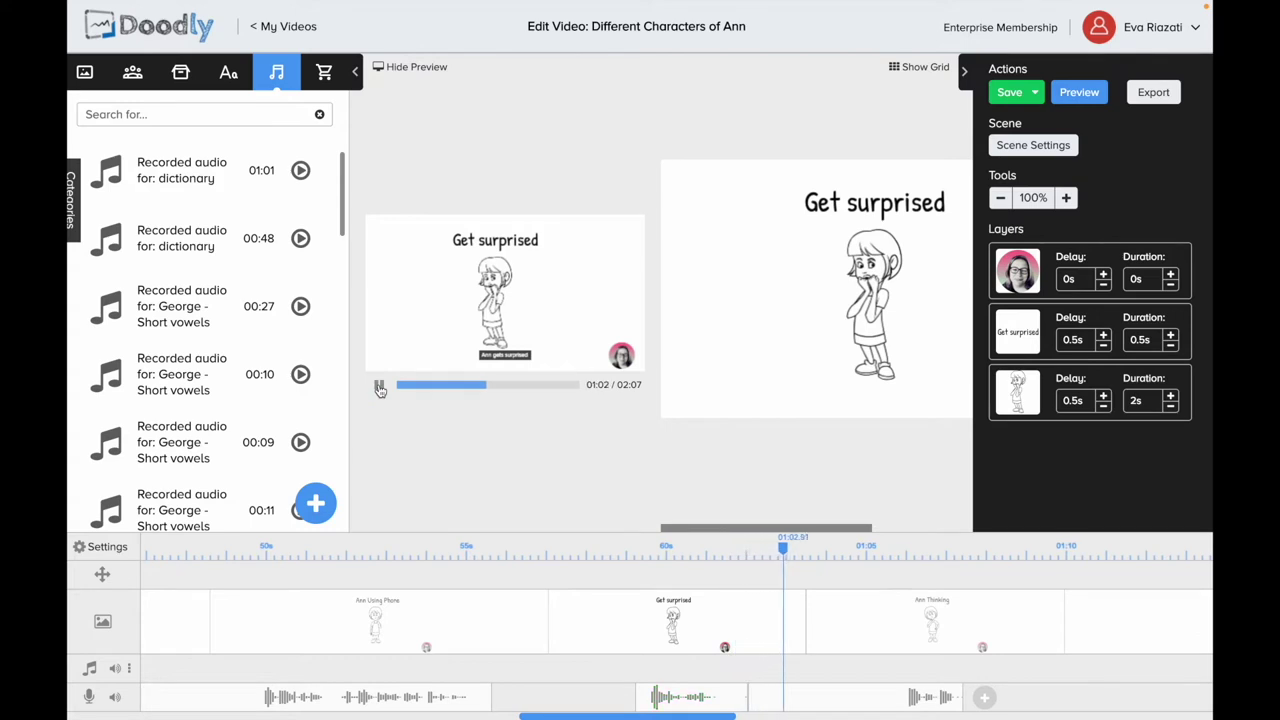
mouse_move(744, 692)
left_mouse_down()
mouse_move(821, 696)
mouse_move(743, 697)
left_mouse_up()
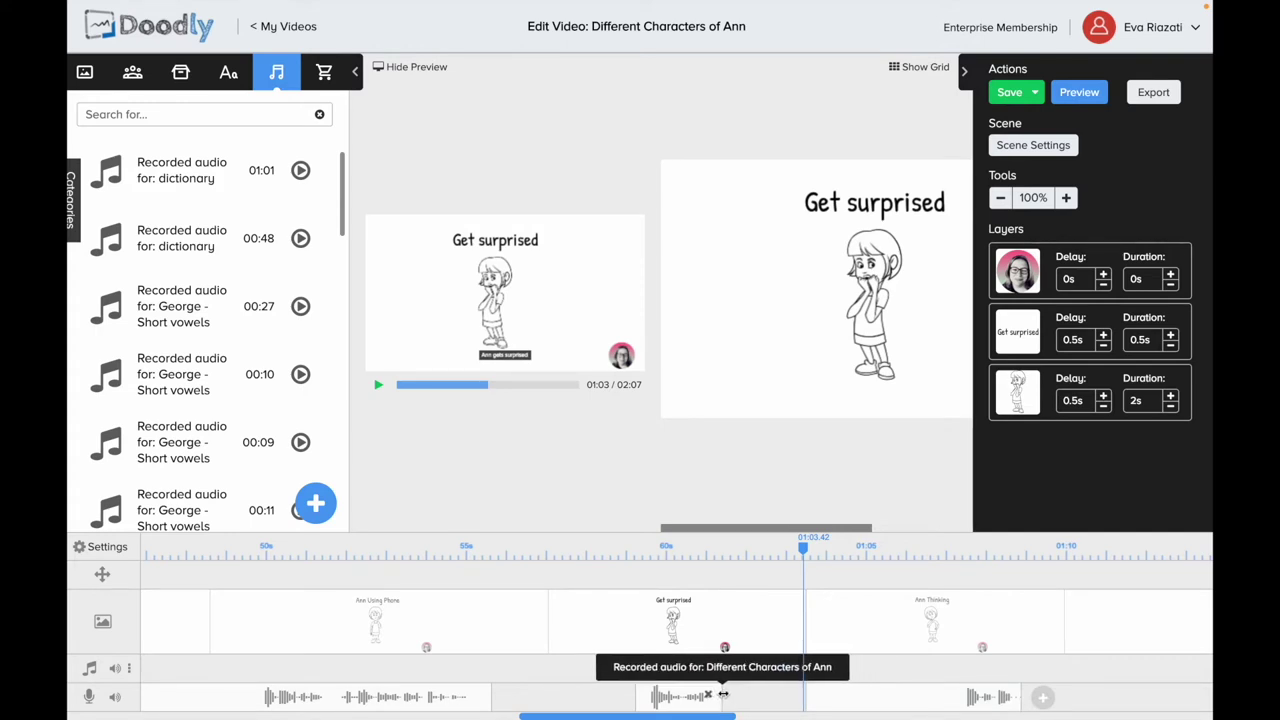
Step: Replay from about 58 s, trim the silent start of the "Ann Thinking" voice-over, and move the clip to start at about 1:04.7
left_click(588, 548)
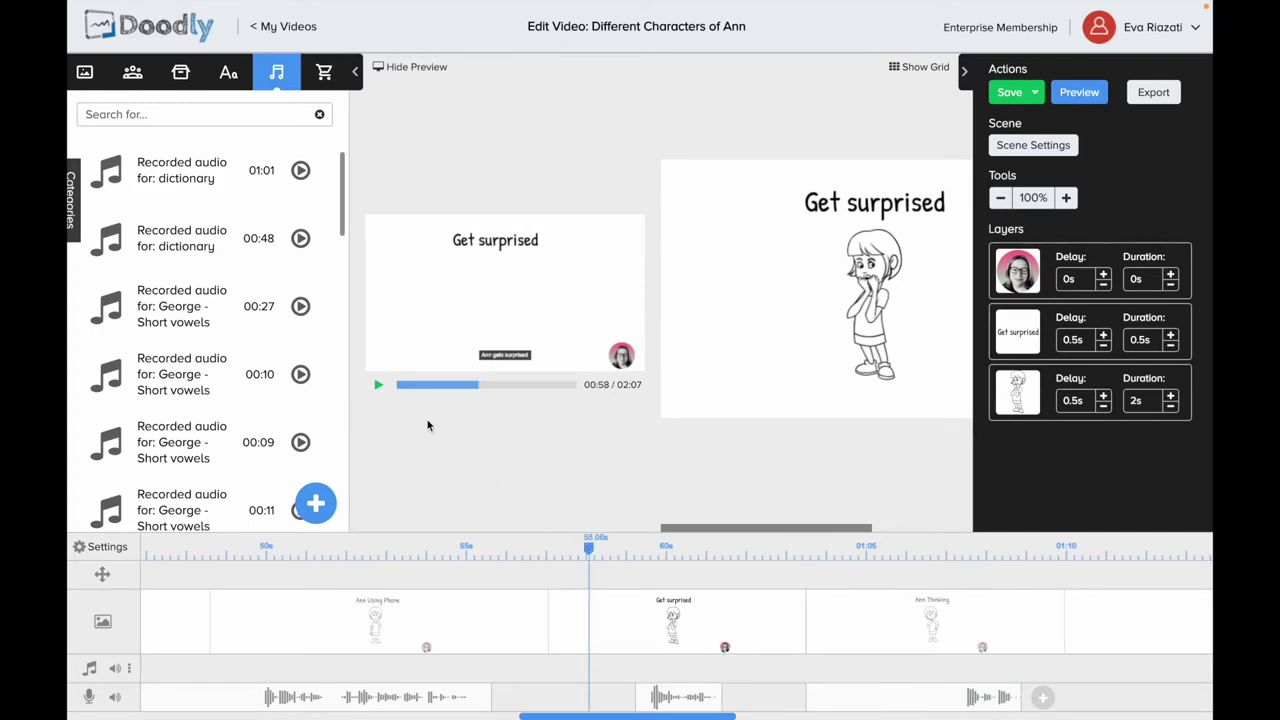
left_click(379, 387)
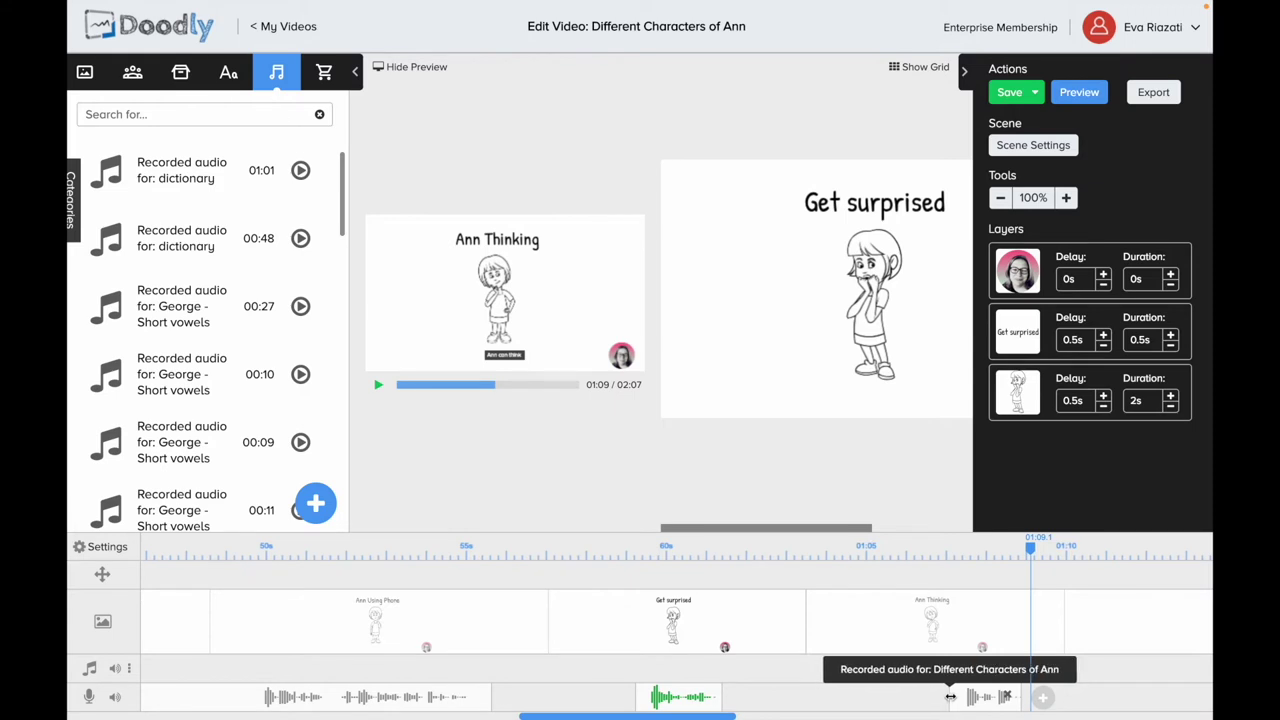
left_click_drag(952, 697, 879, 686)
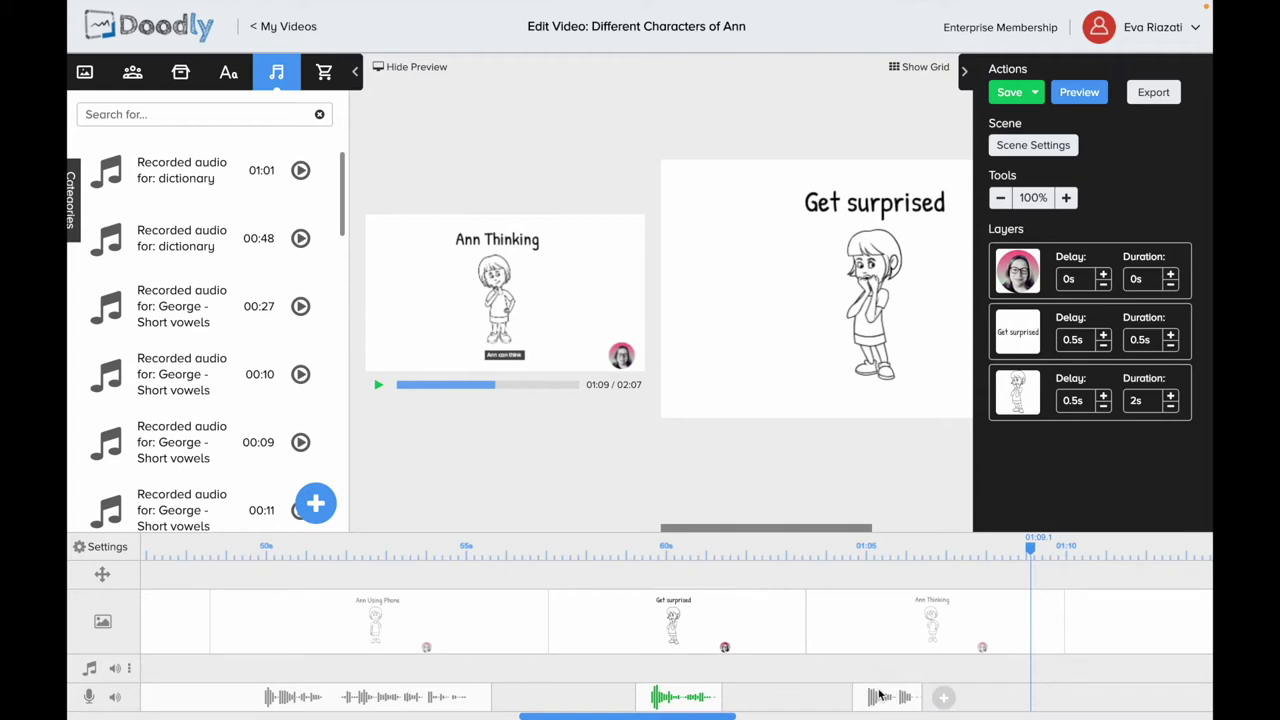
Step: Replay from about 1:02.5 and set the extra time at the end of the "Ann Thinking" scene to 2 s
left_click(765, 550)
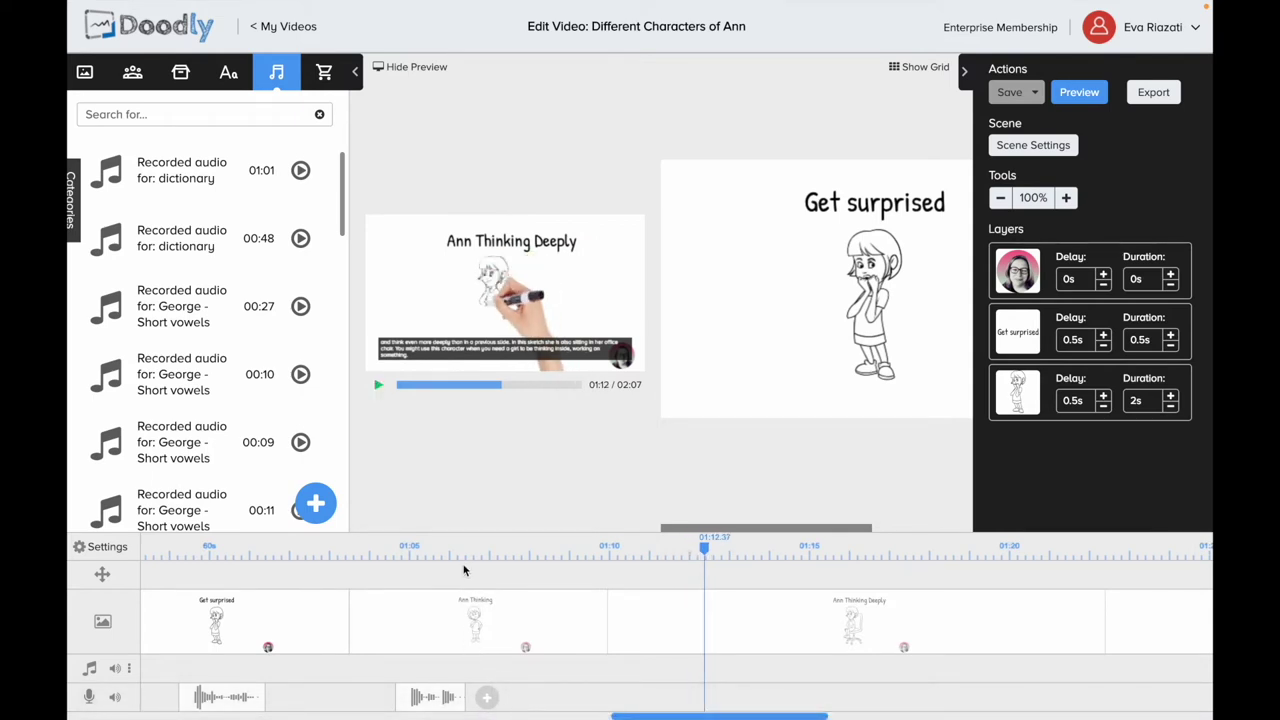
left_click(592, 620)
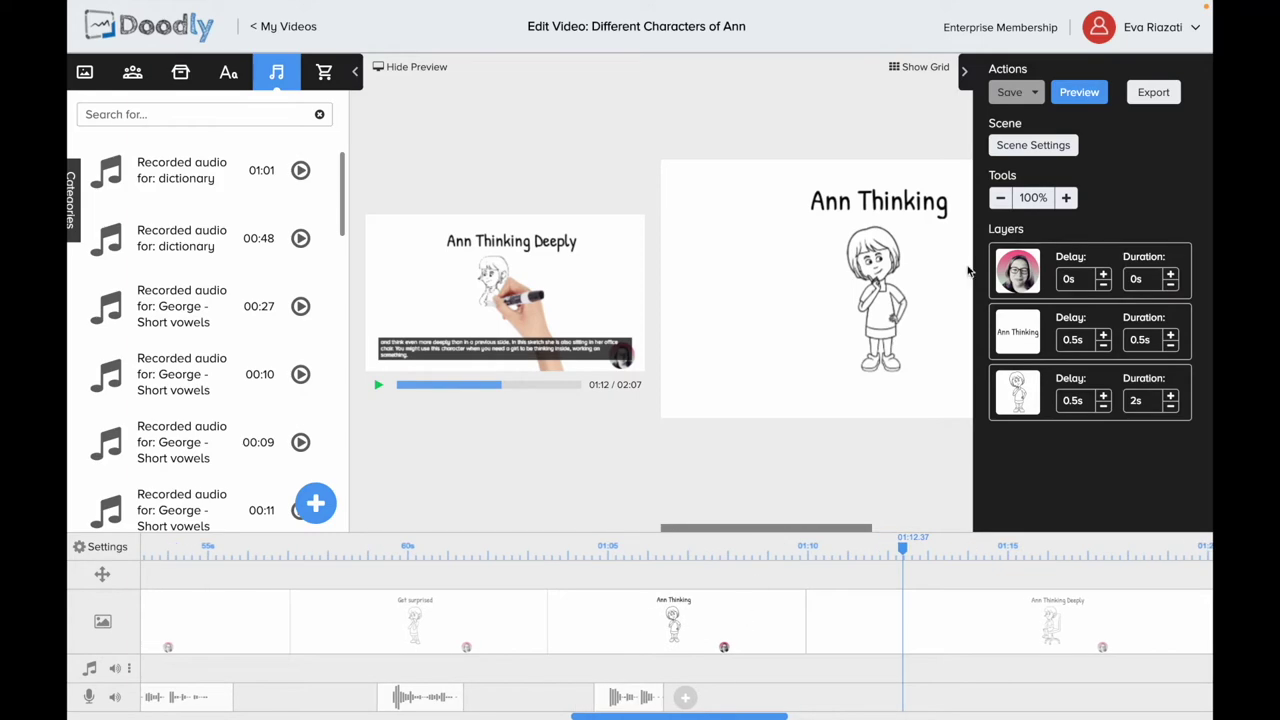
left_click(1047, 145)
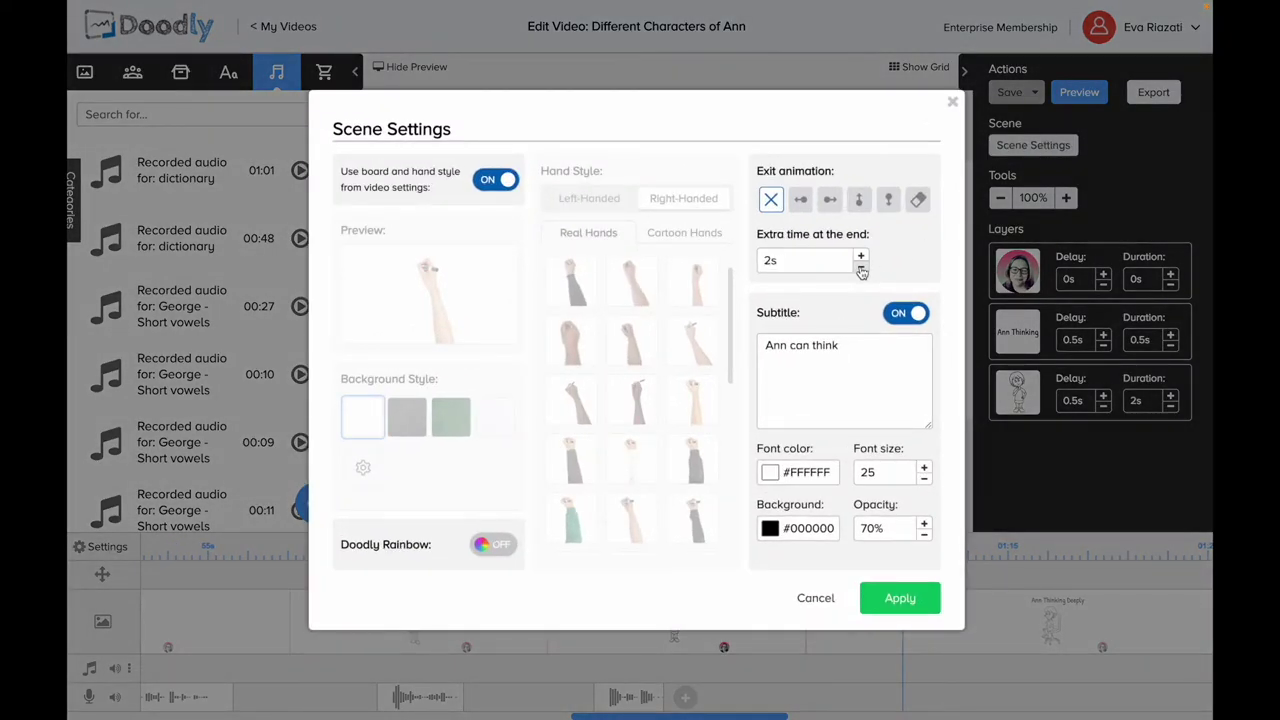
left_click(900, 599)
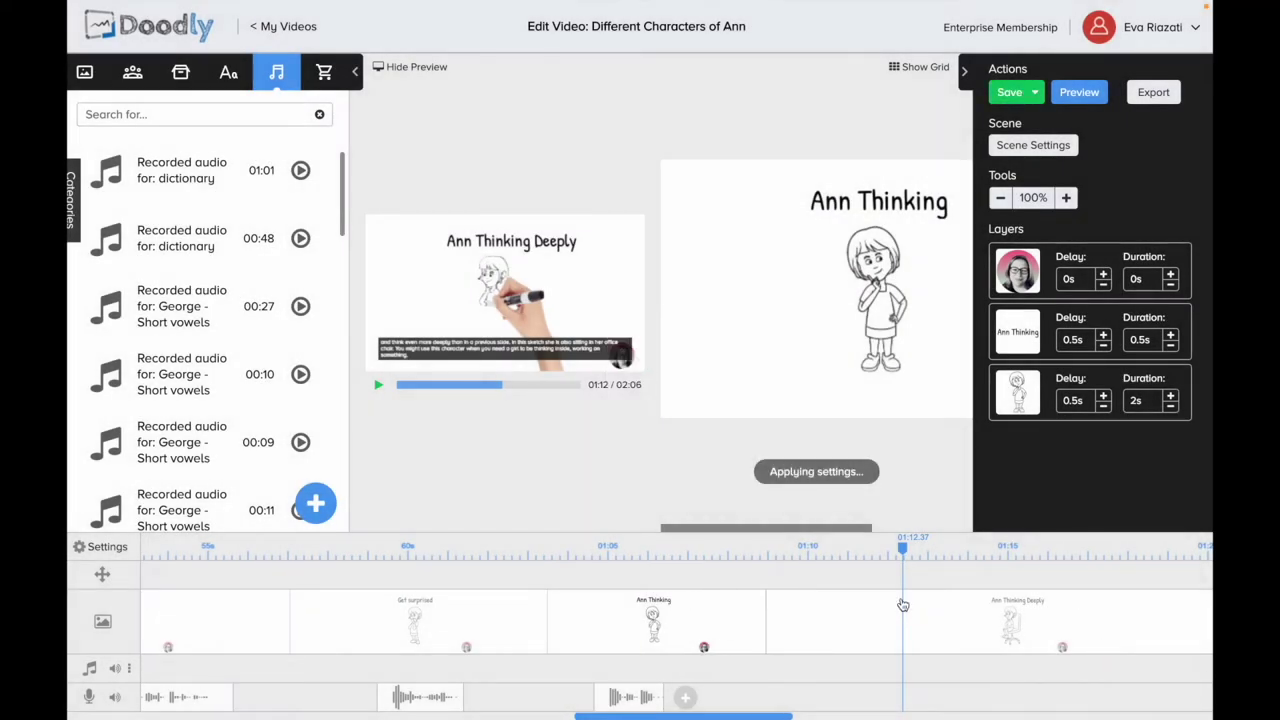
Step: Record a voice-over for "Ann Thinking Deeply" after the "Ann Thinking" clip and set the scene's extra time at the end to 16 s
left_click(686, 704)
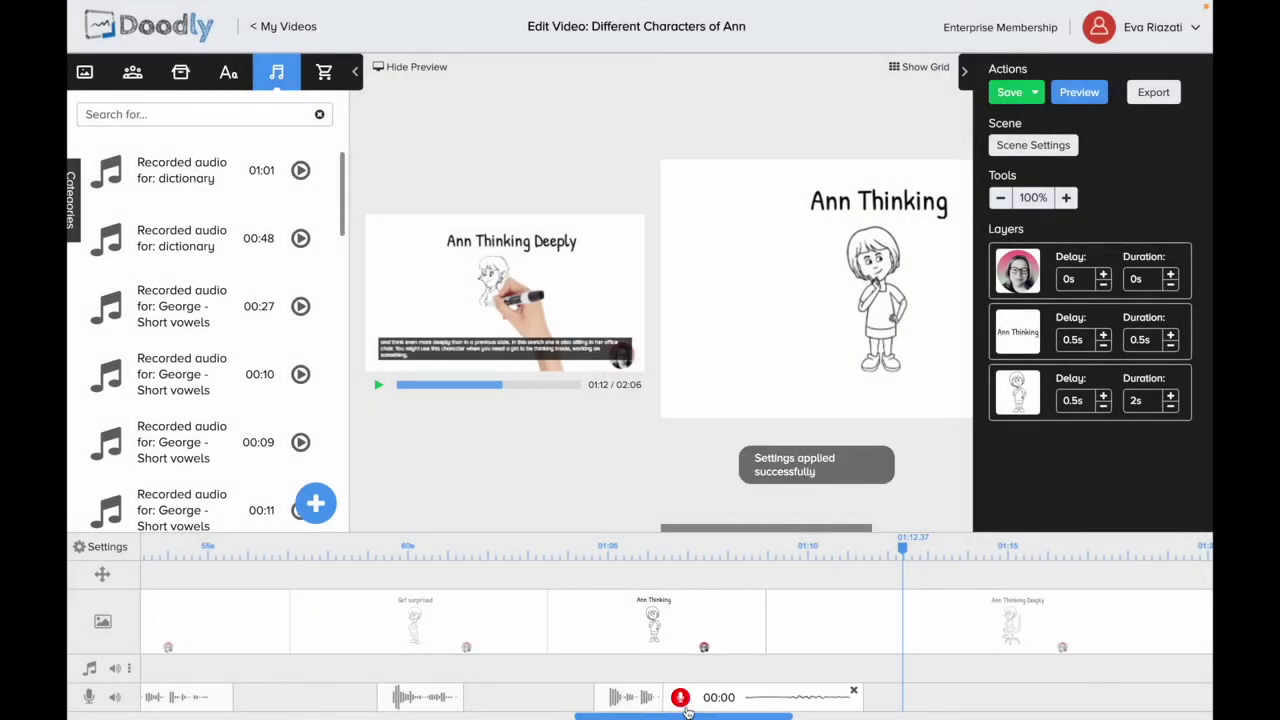
left_click(680, 700)
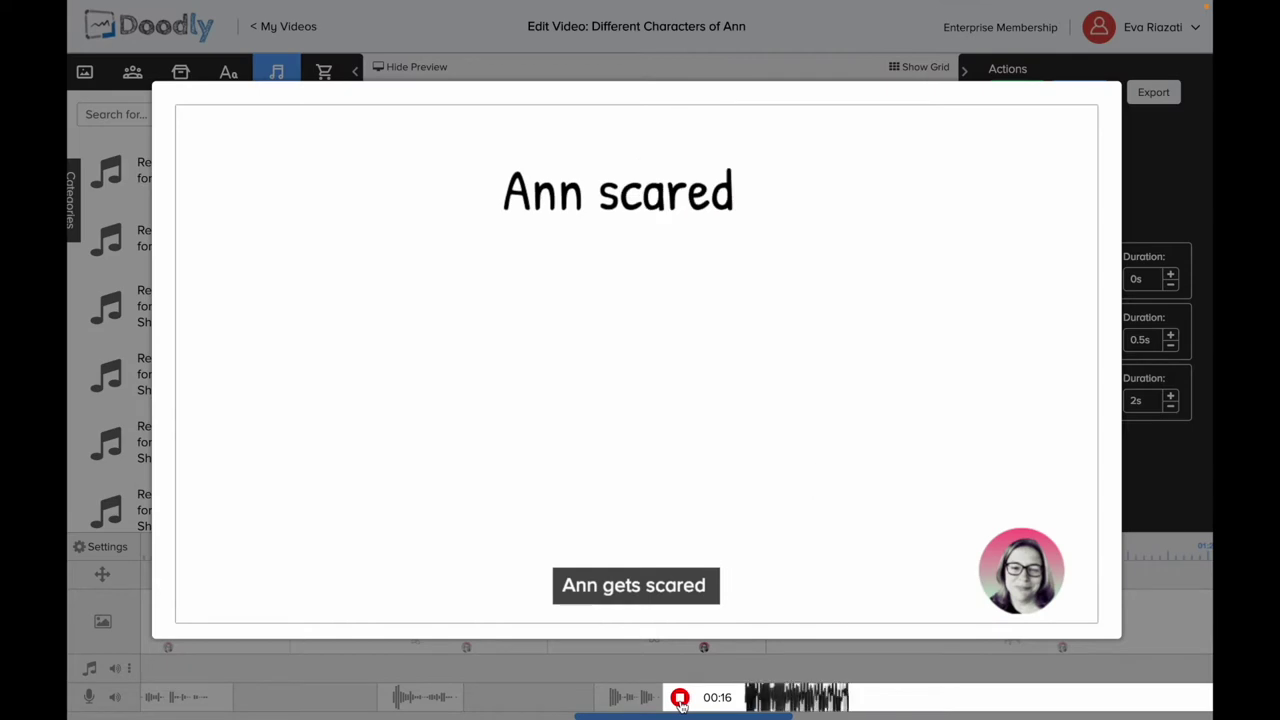
left_click(680, 699)
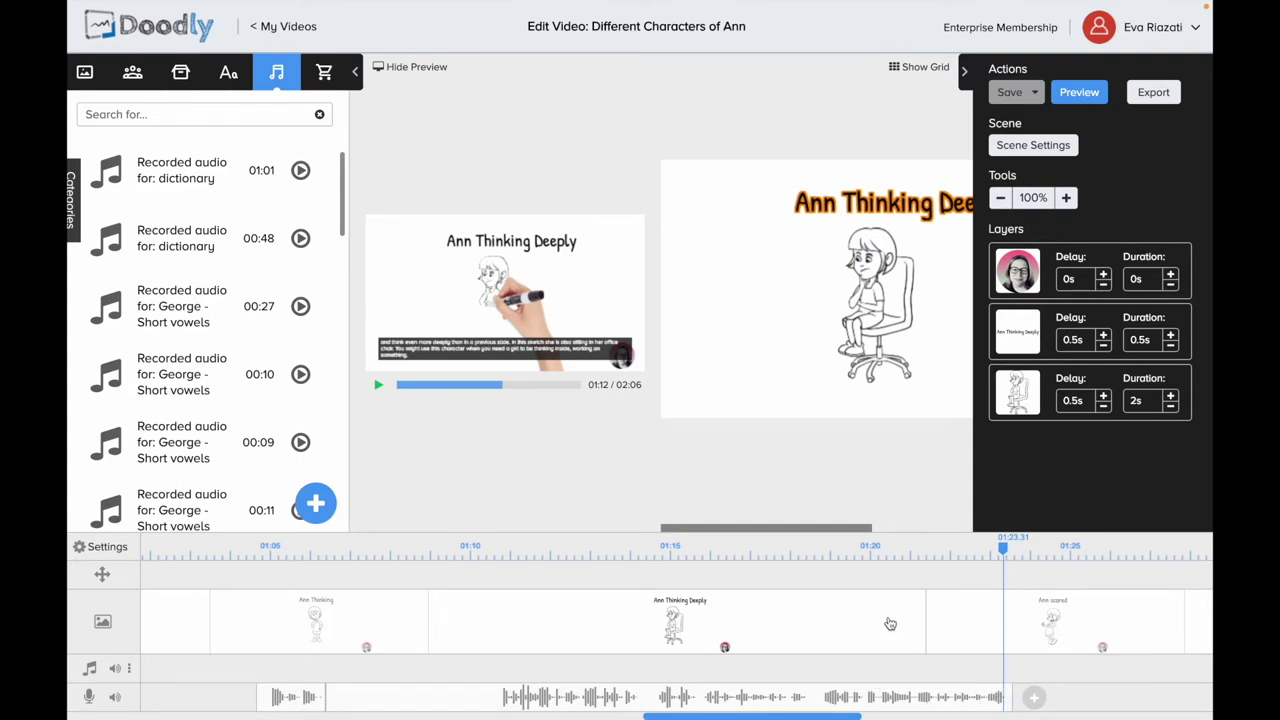
left_click(1040, 146)
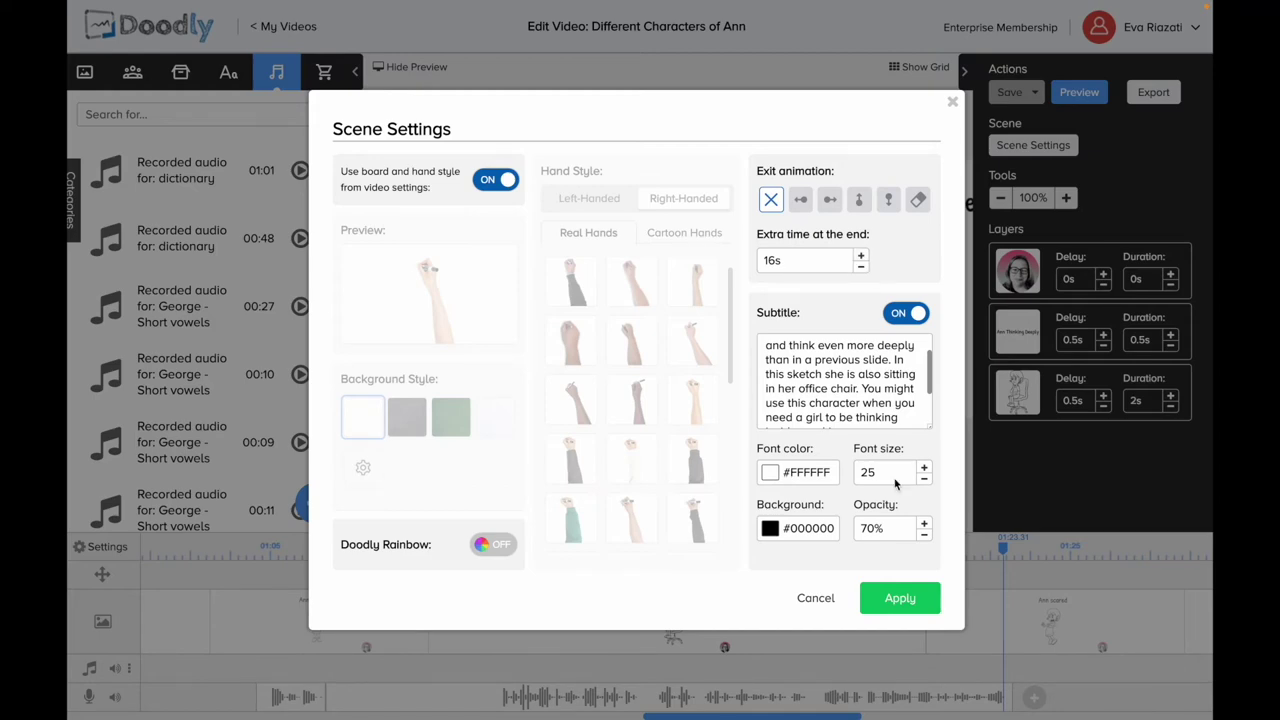
left_click(900, 600)
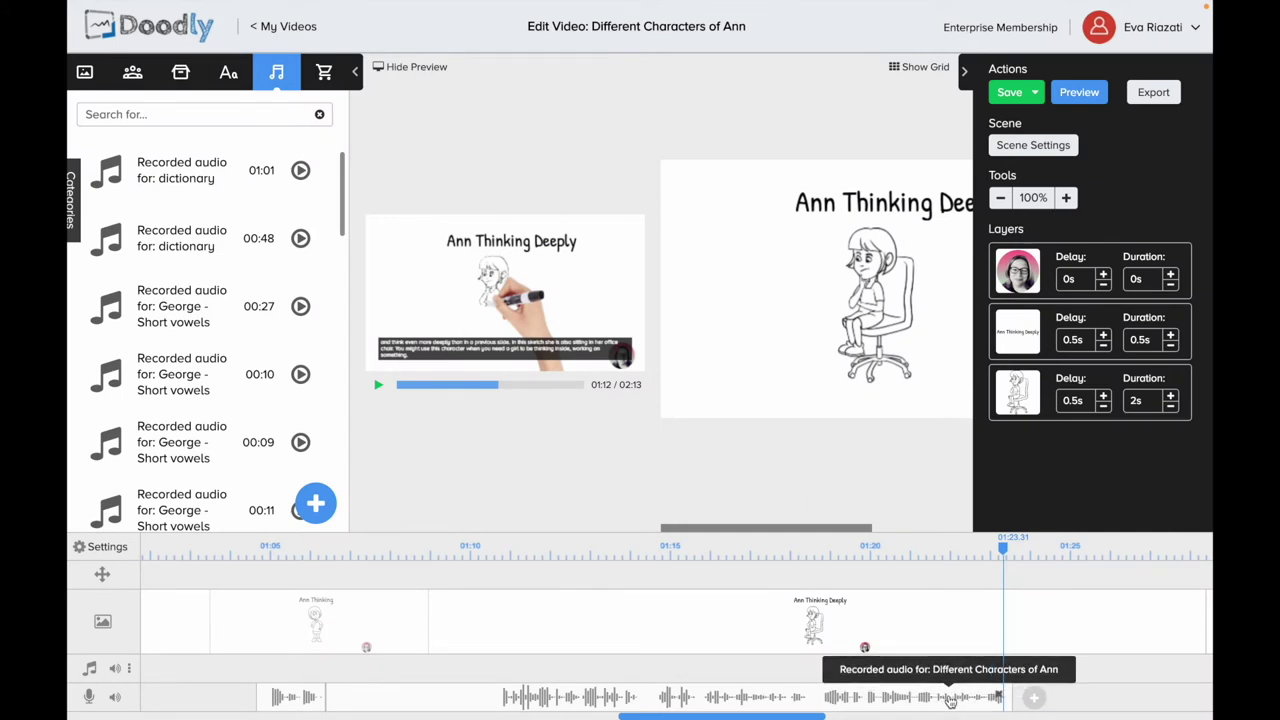
Step: Shift the "Ann Thinking Deeply" voice-over slightly later, then delete that clip
left_click_drag(953, 697, 956, 697)
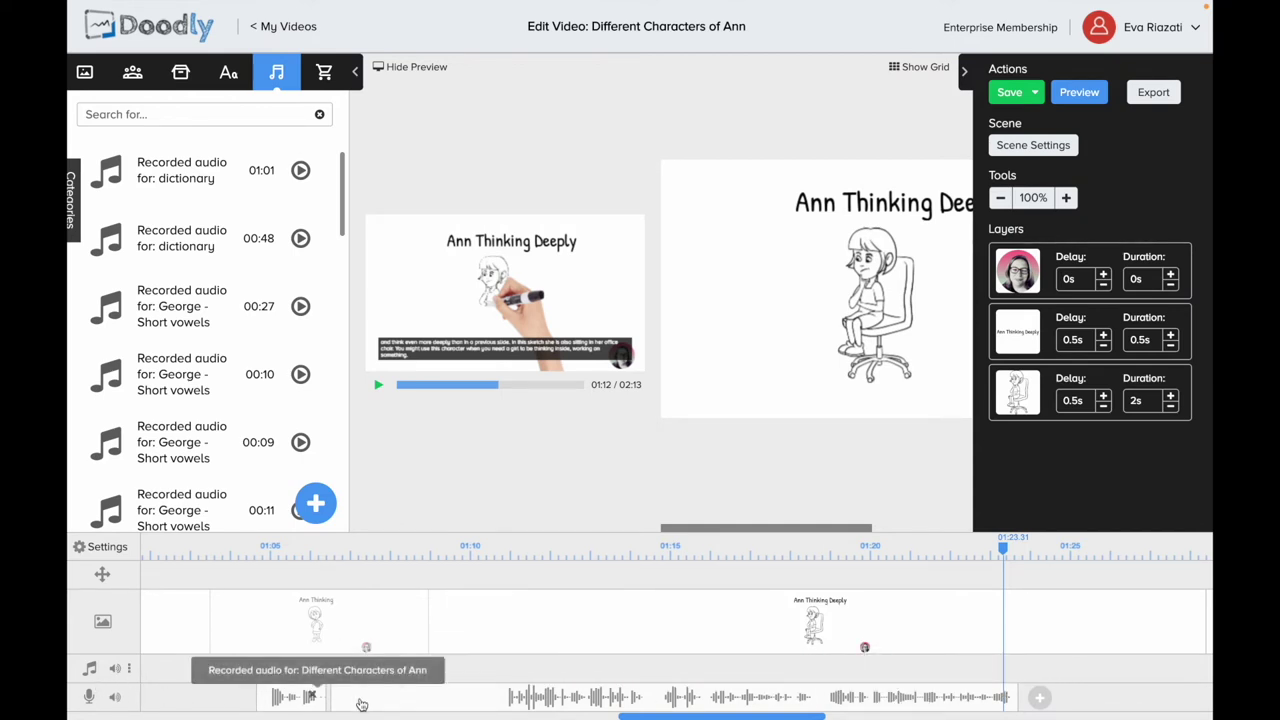
mouse_move(950, 693)
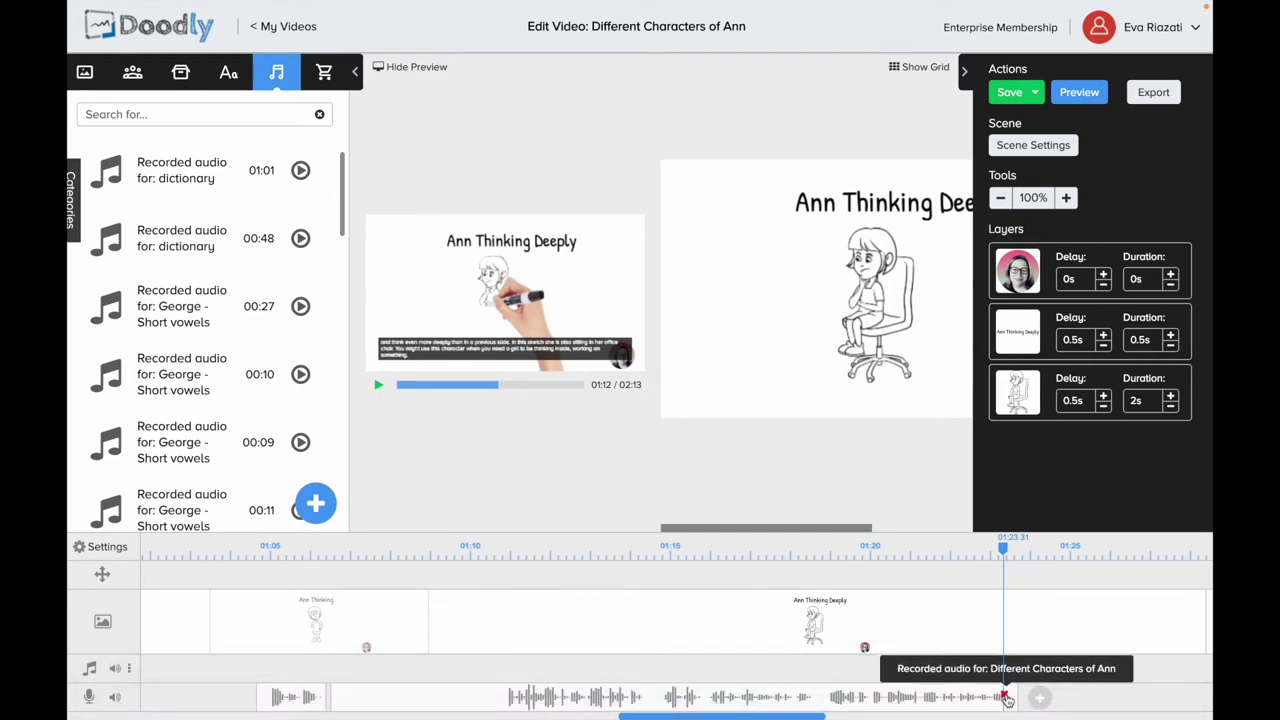
left_click(1050, 548)
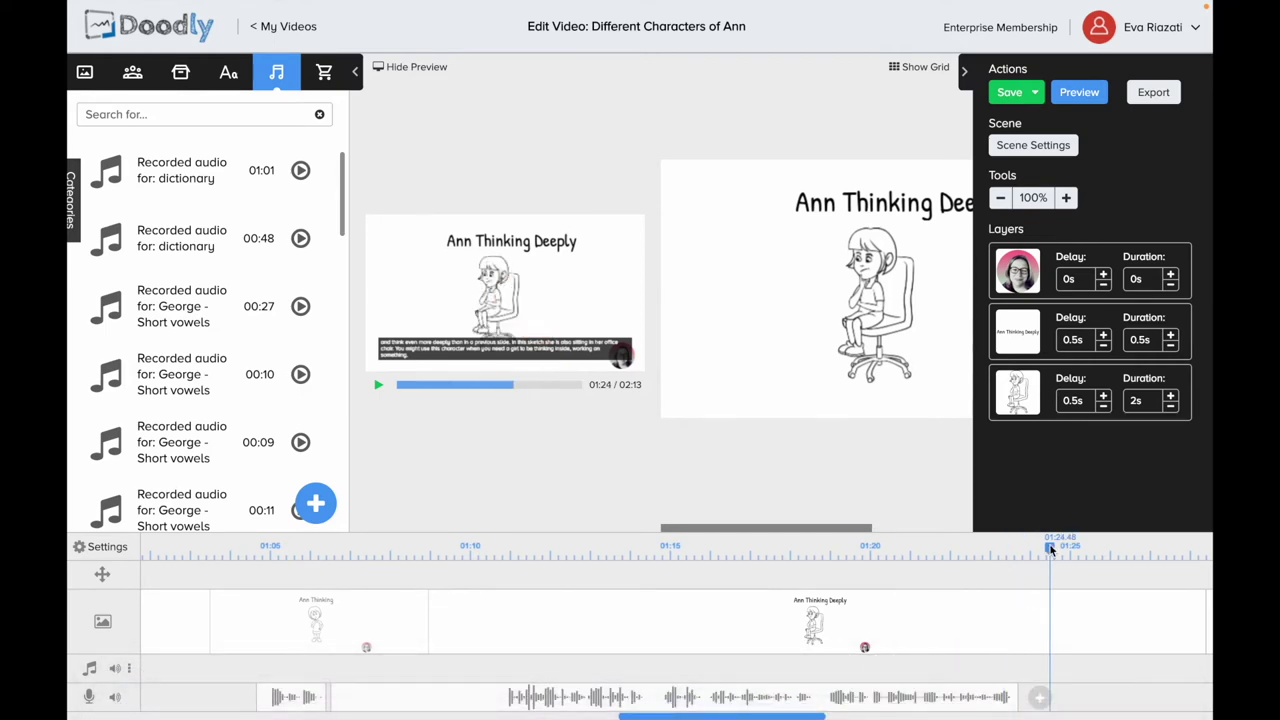
left_click(1005, 697)
left_click(674, 379)
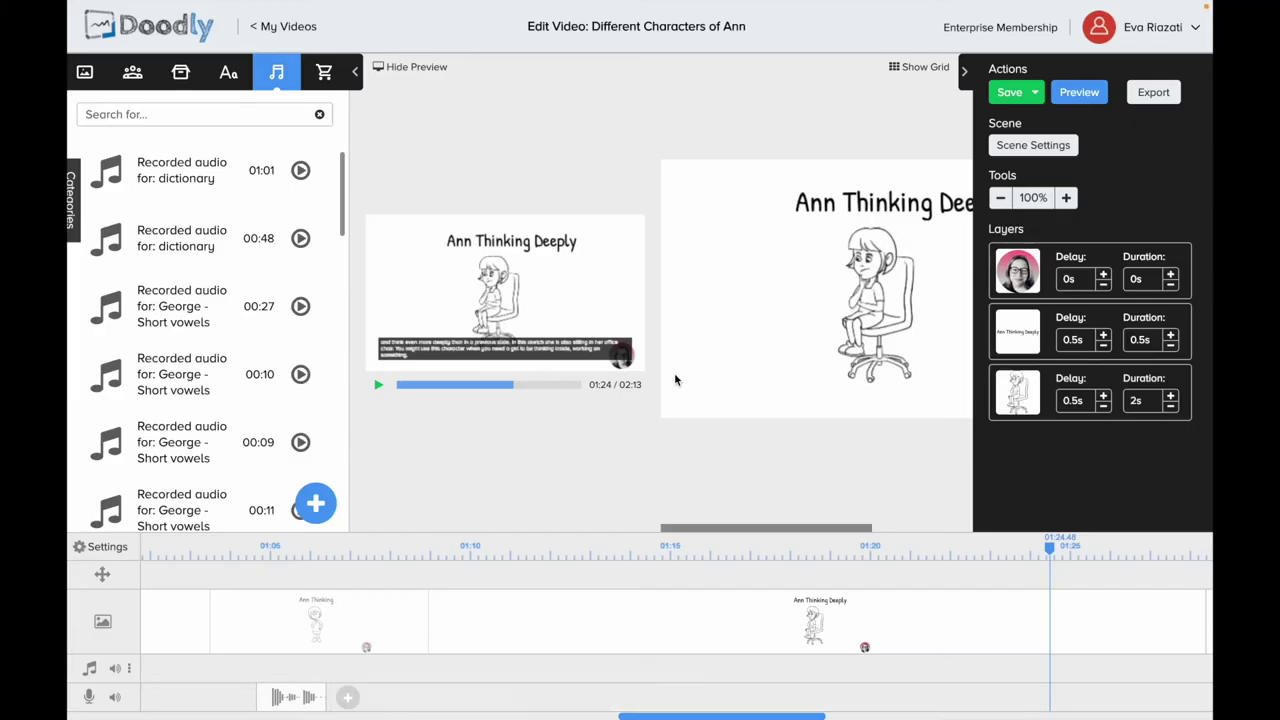
Step: Record a new voice-over for the "Ann Thinking Deeply" scene, directly after the "Ann Thinking" clip
left_click(346, 699)
left_click(342, 698)
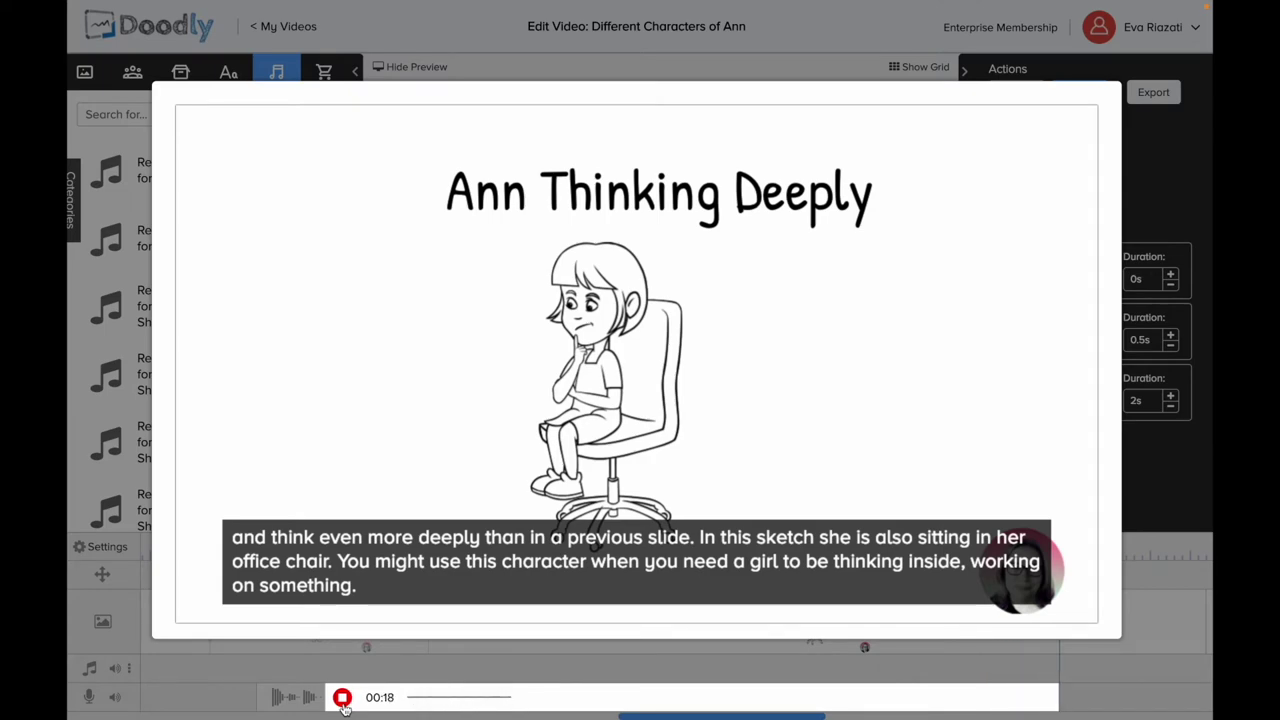
left_click(342, 703)
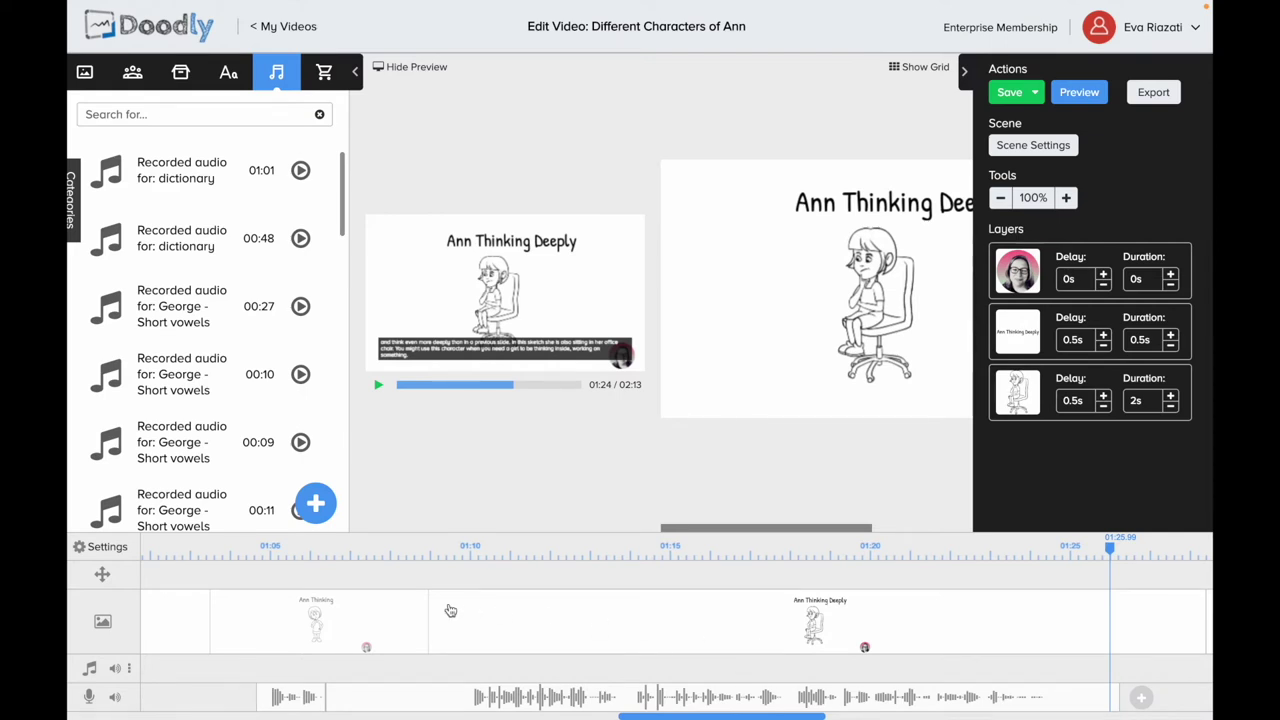
Step: Replay from about 1:08 and set the extra time at the end of the "Ann Thinking Deeply" scene to 14.5 s
left_click(392, 571)
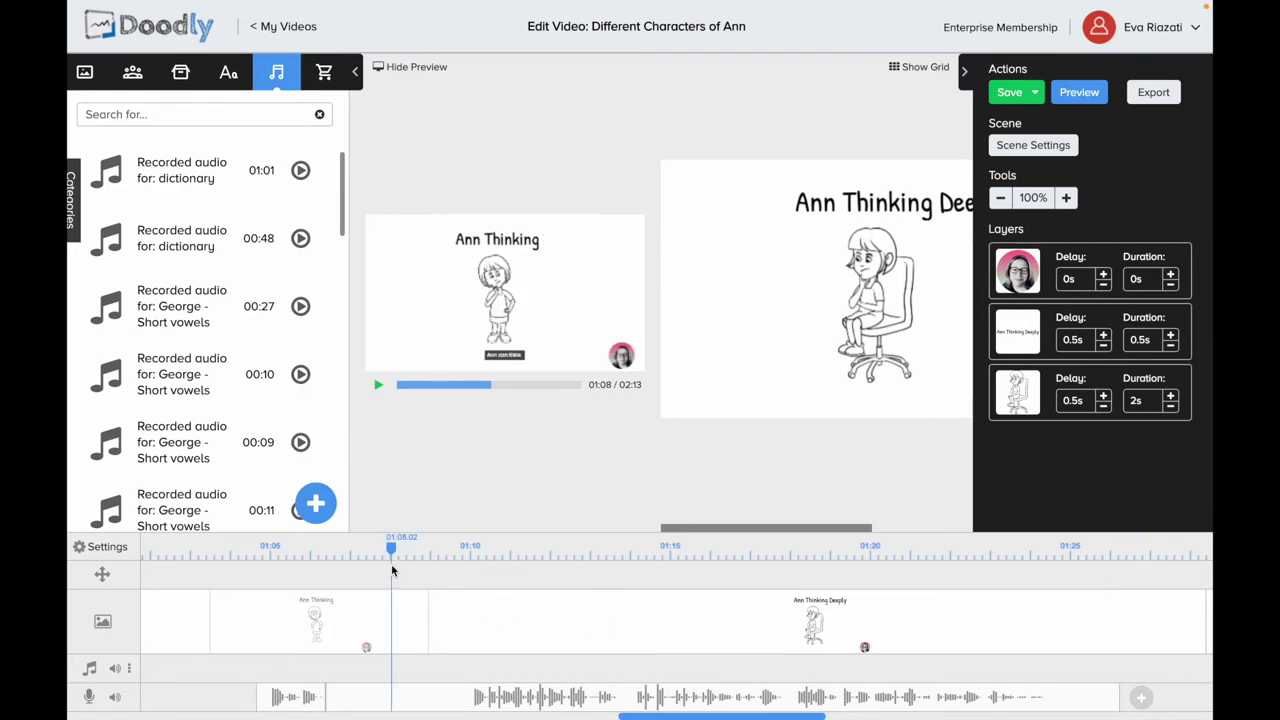
left_click(380, 389)
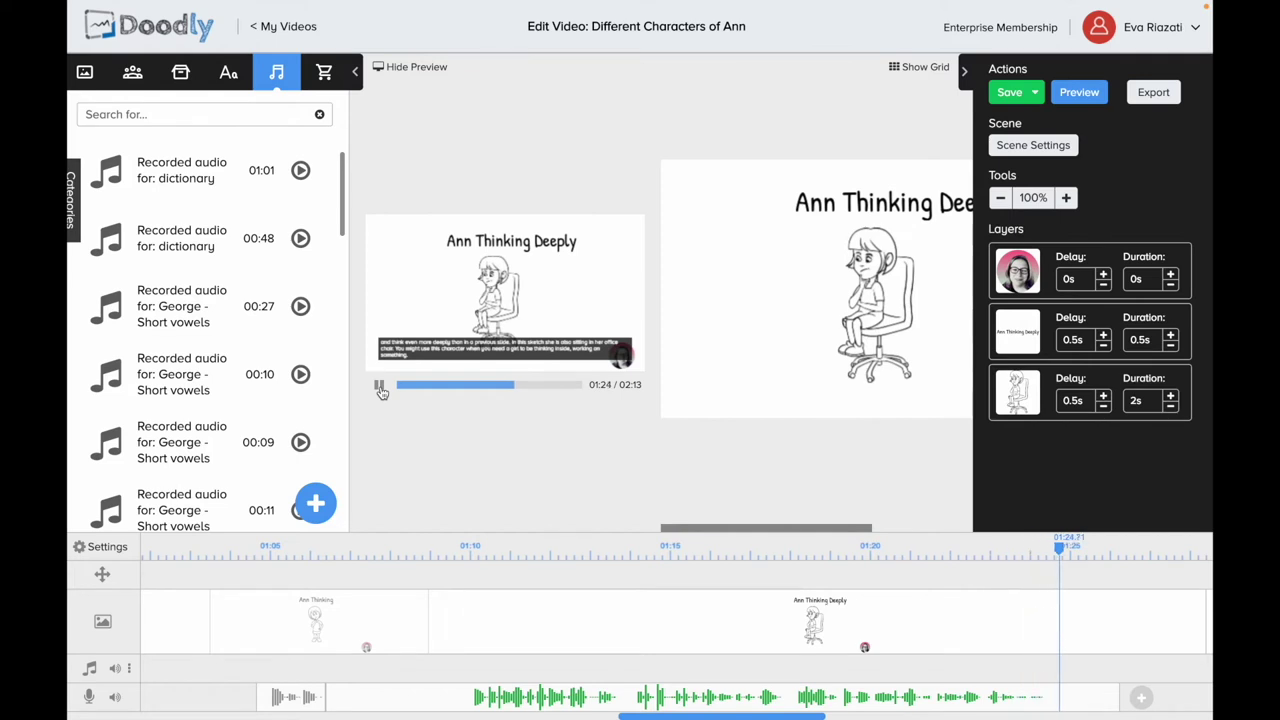
left_click(380, 387)
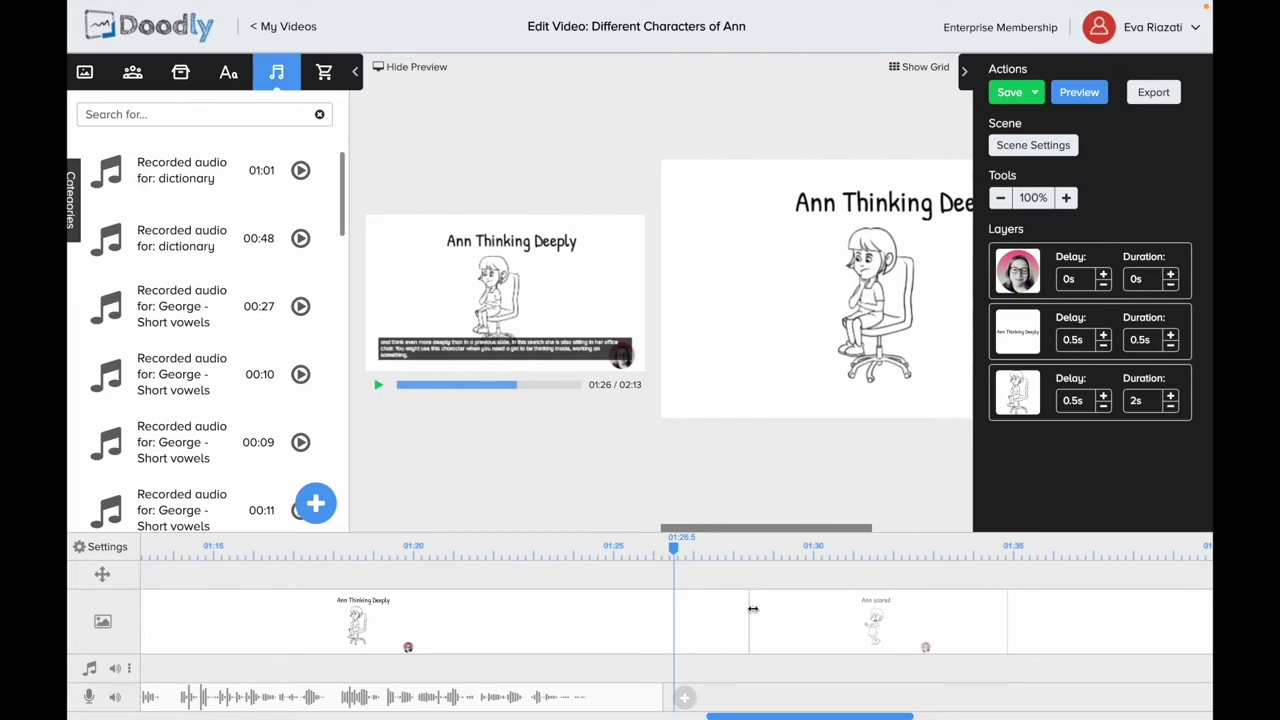
left_click(1057, 152)
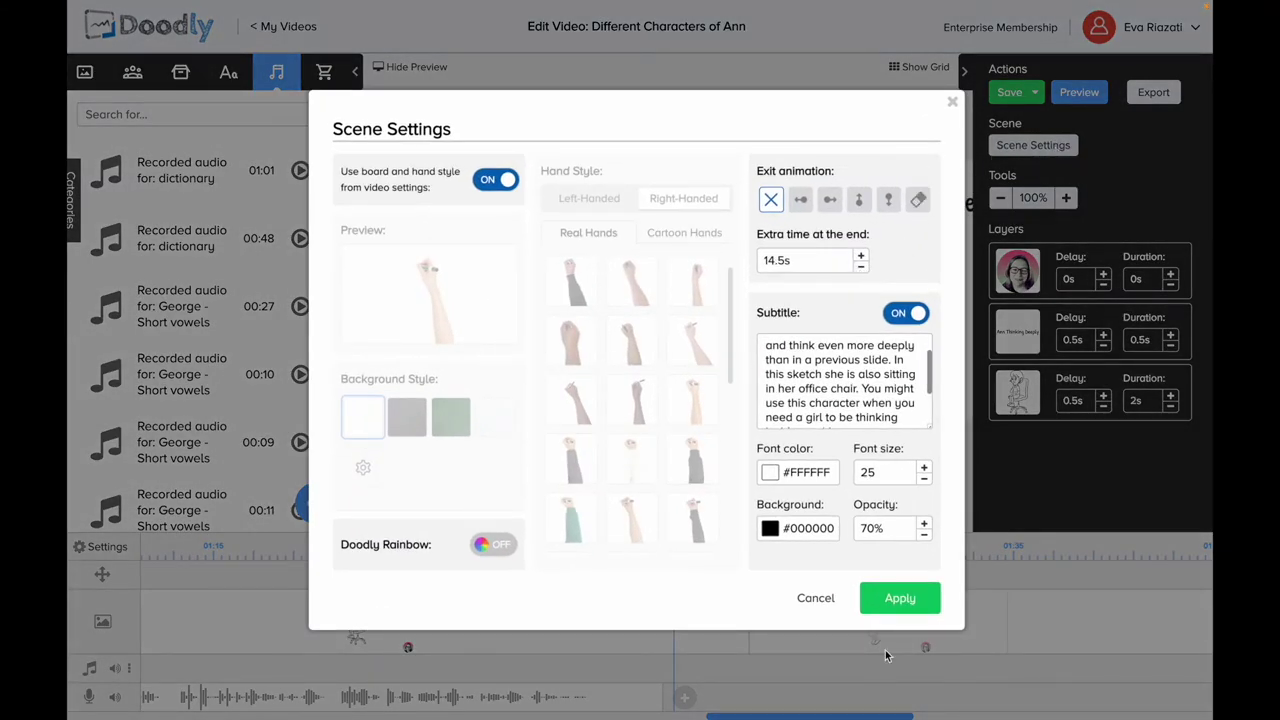
left_click(896, 603)
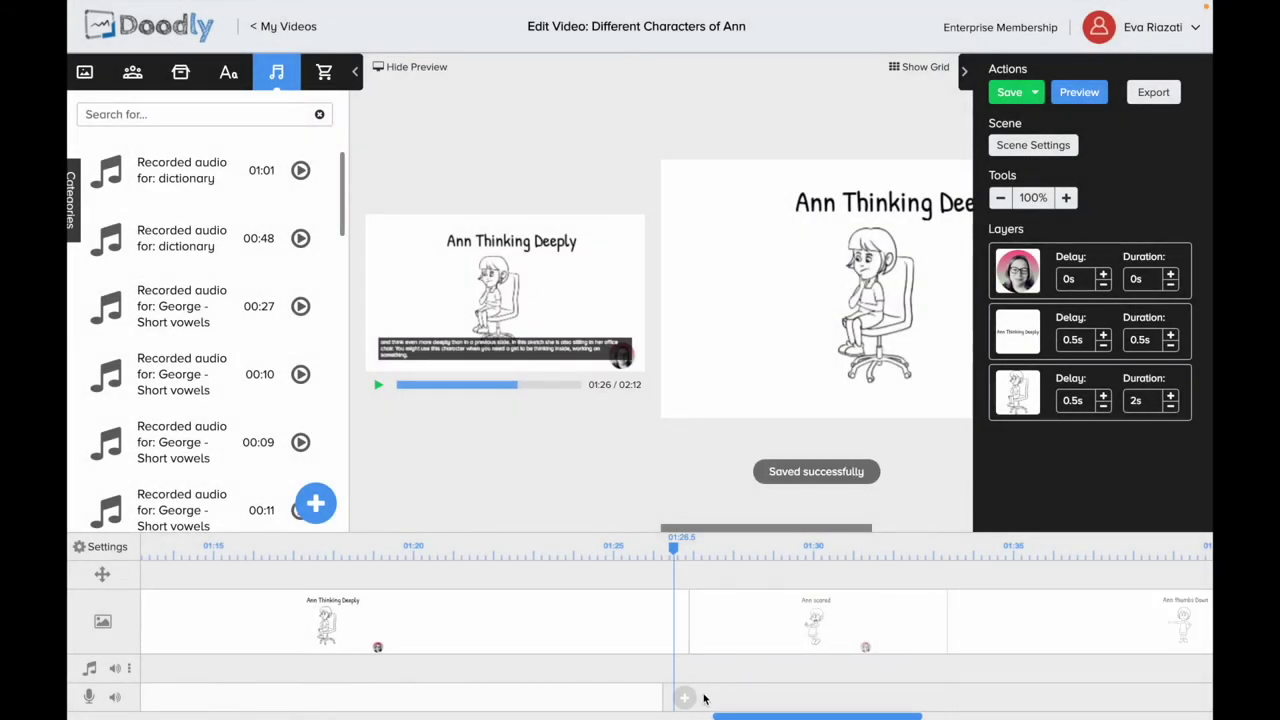
Step: Record one continuous voice-over for the remaining scenes, from "Ann scared" through "Ann Relaxing"
scroll(924, 638, "right", 10)
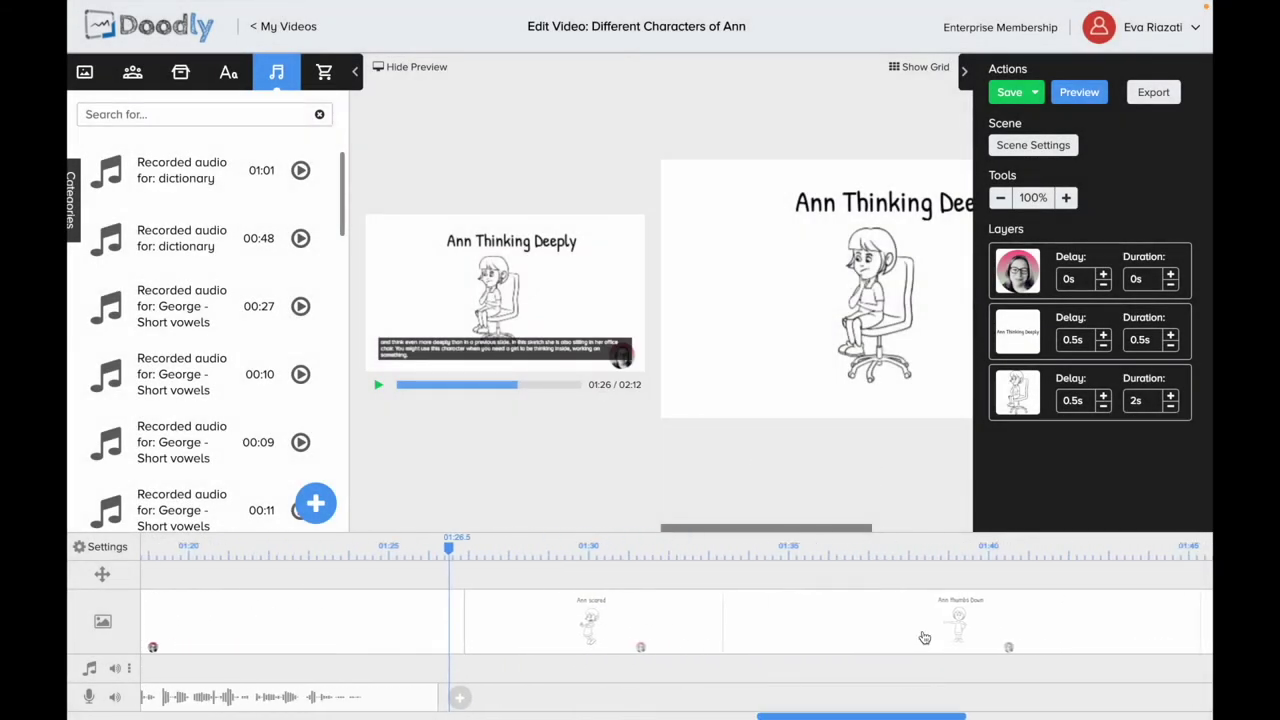
scroll(924, 638, "right", 12)
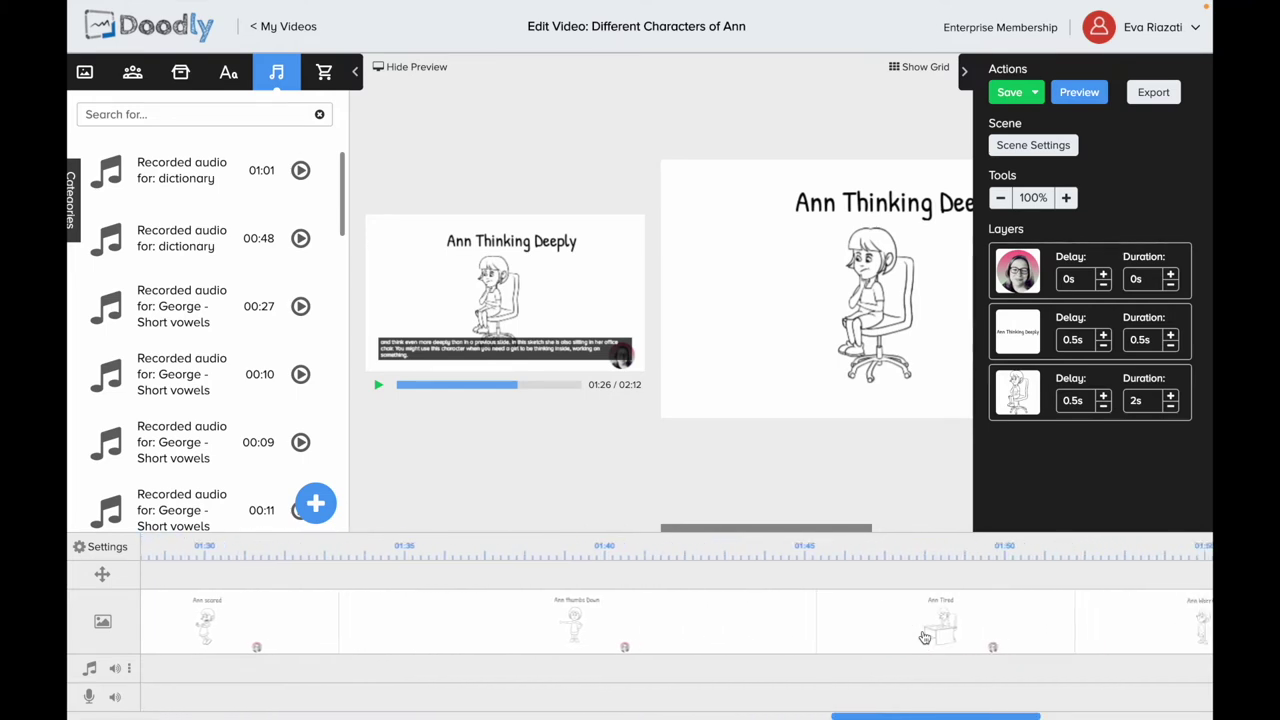
scroll(924, 638, "left", 15)
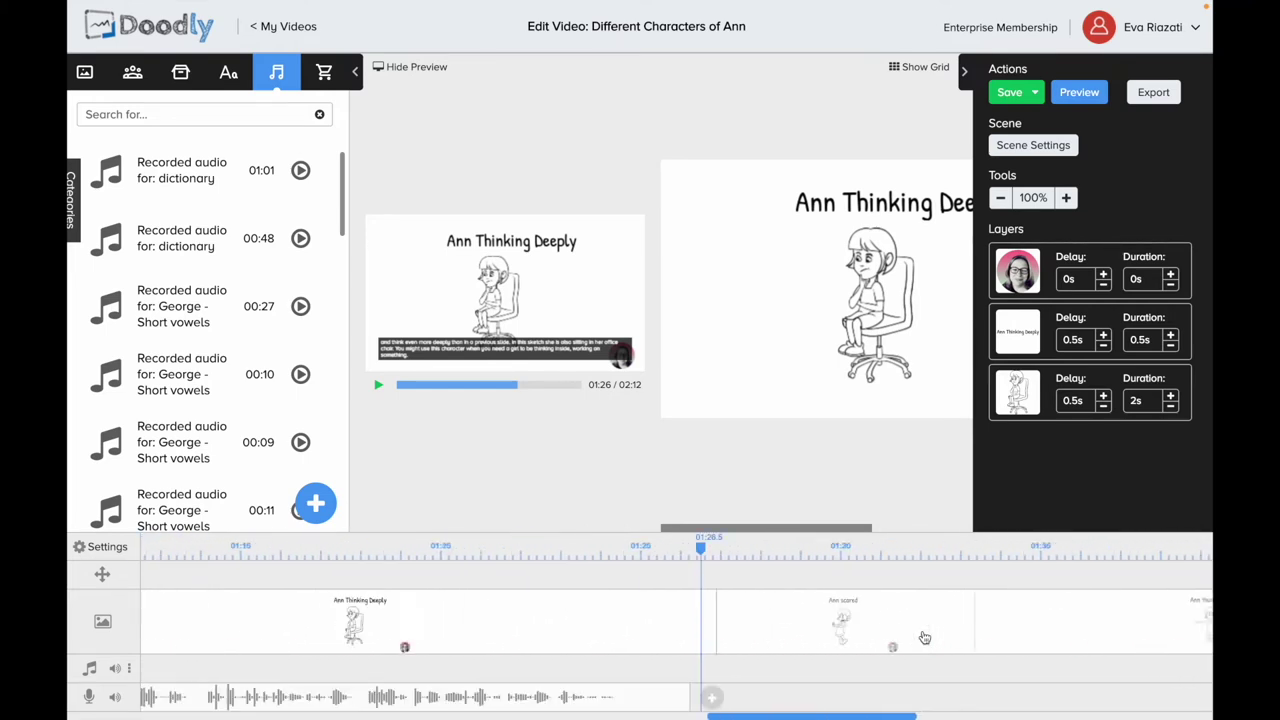
scroll(924, 638, "right", 1)
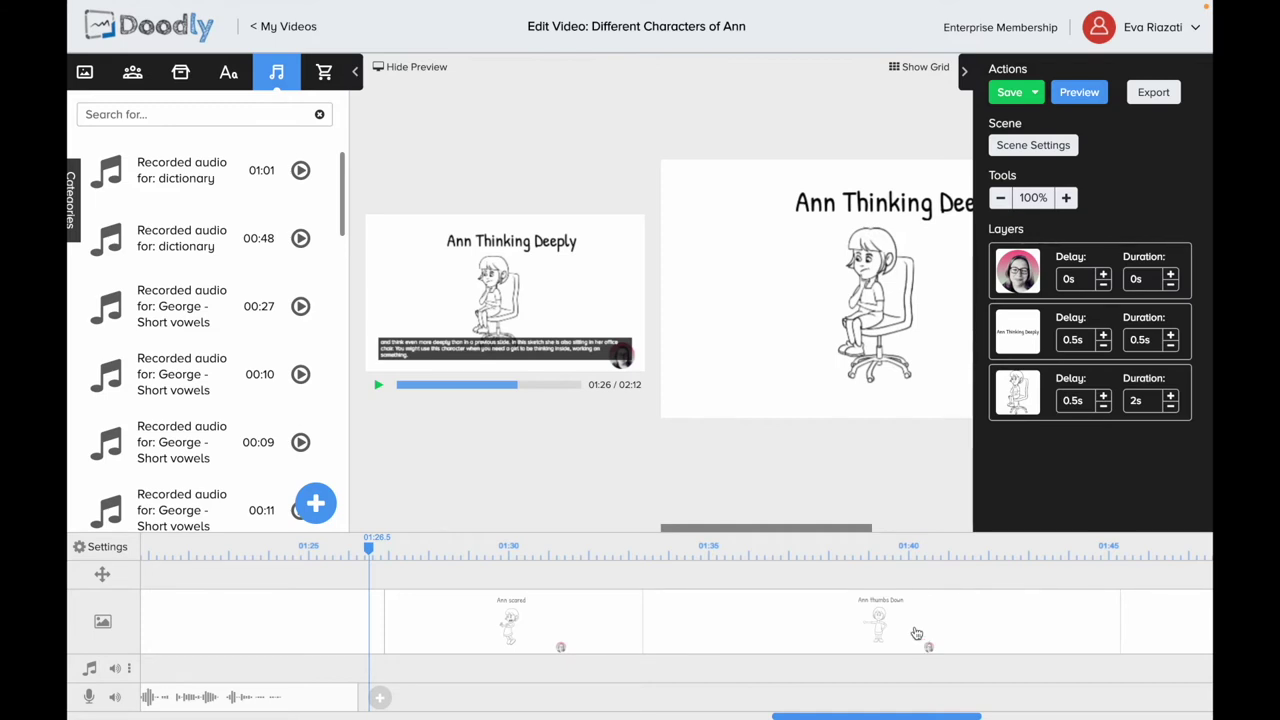
left_click(385, 700)
left_click(373, 697)
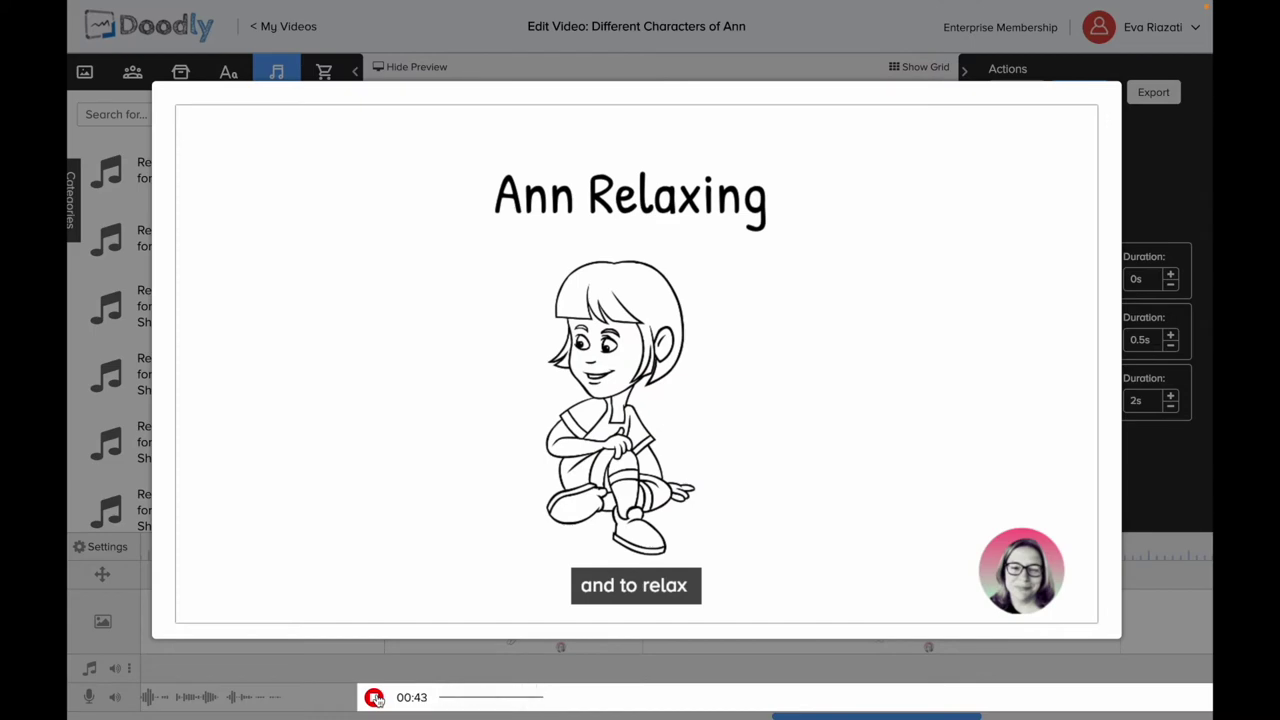
left_click(374, 697)
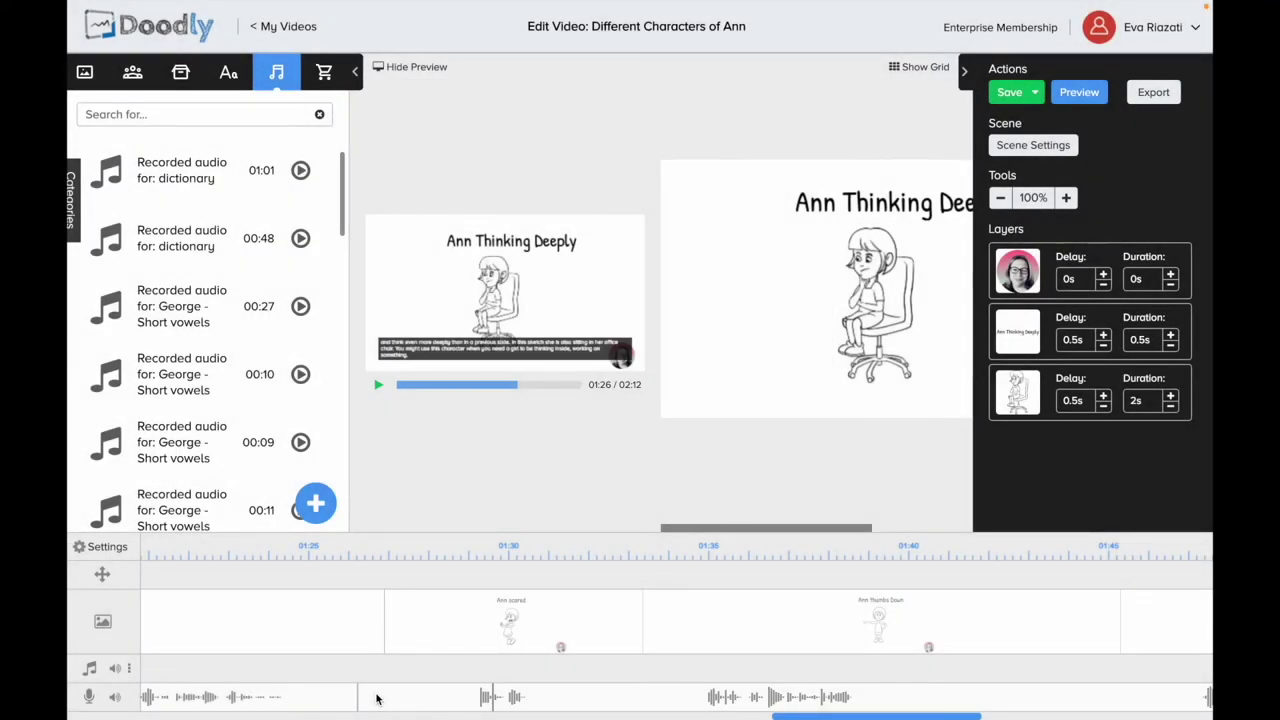
Step: Replay the video from about 1:26 to the end and compare the long voice-over's waveform with the remaining scenes
mouse_move(557, 705)
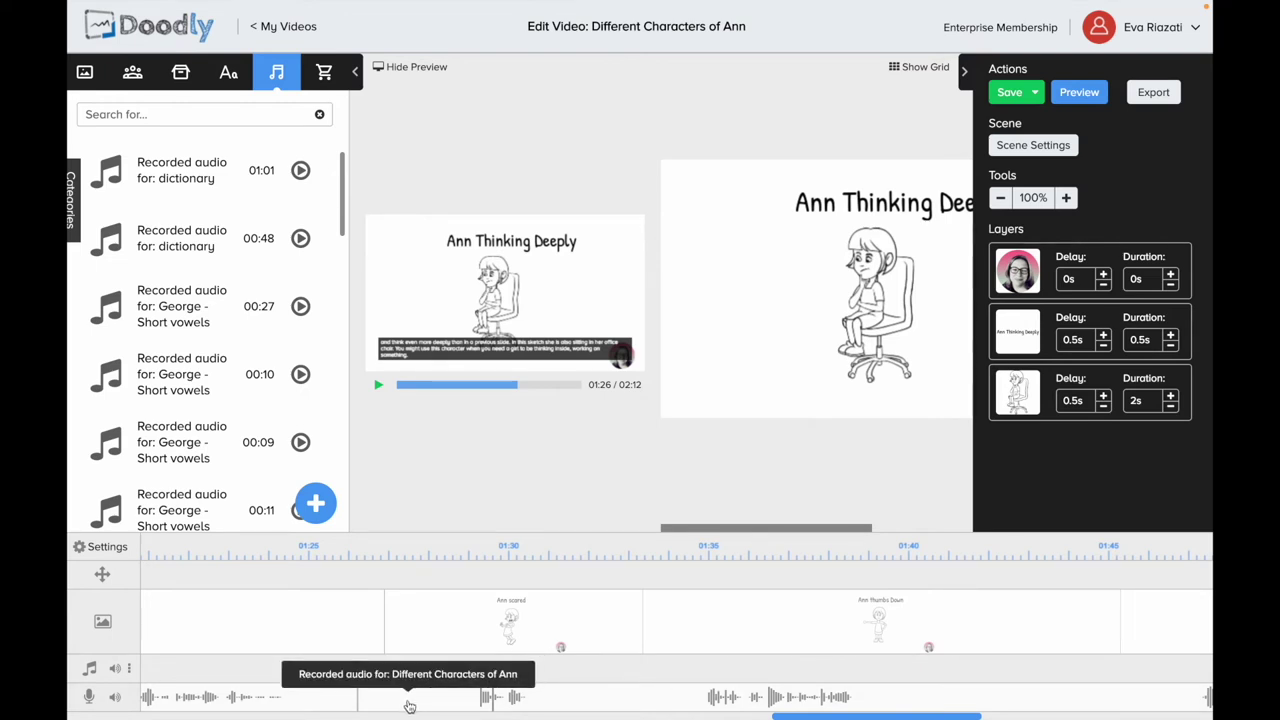
left_click(355, 550)
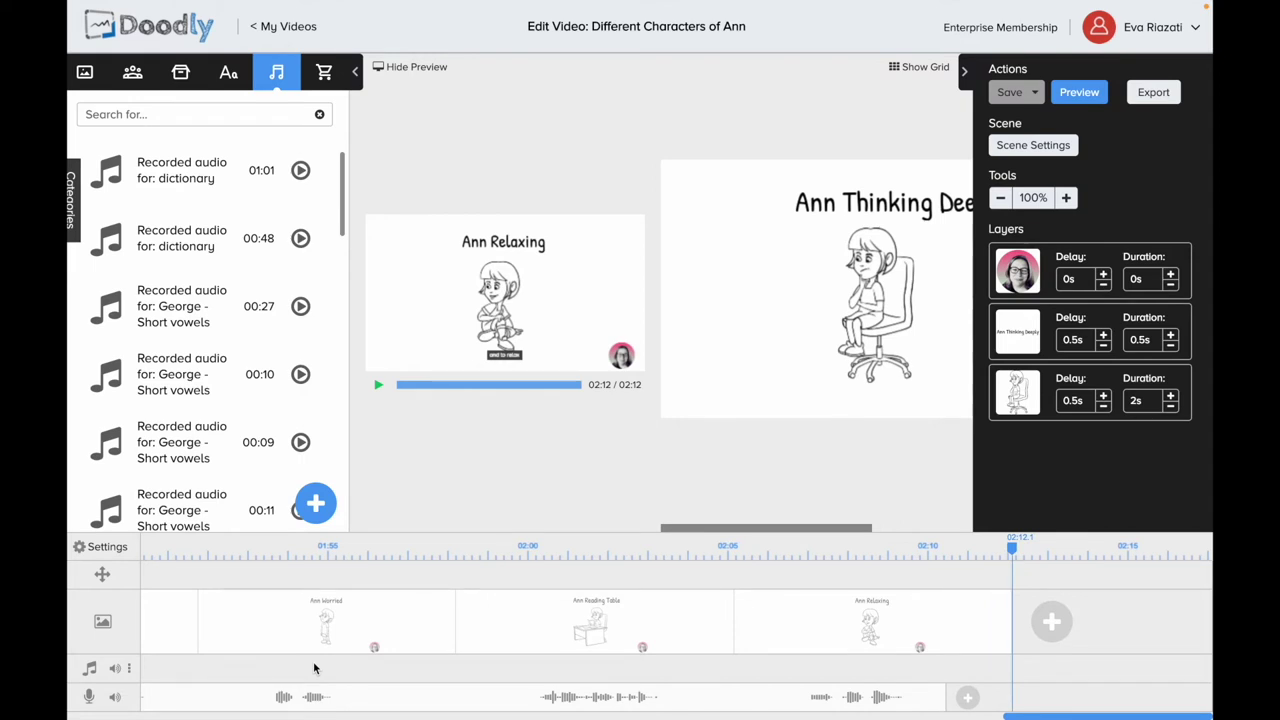
scroll(306, 697, "left", 2)
scroll(306, 697, "left", 8)
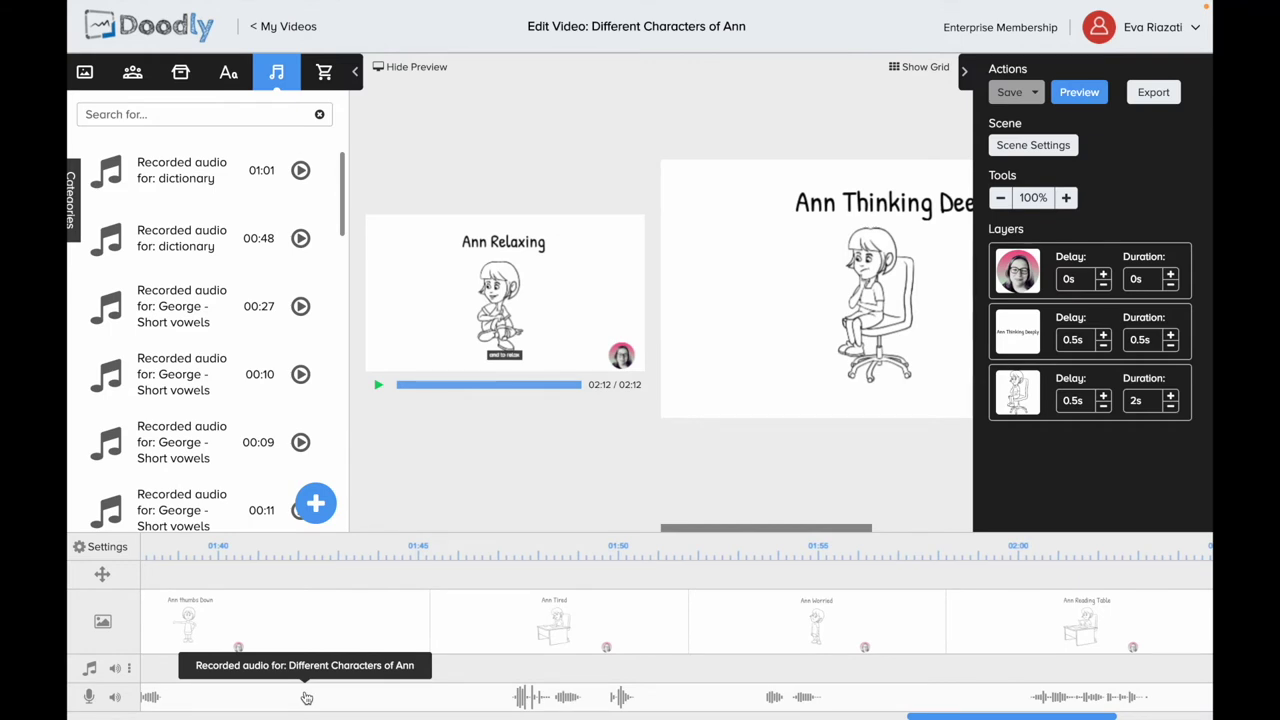
scroll(306, 697, "left", 8)
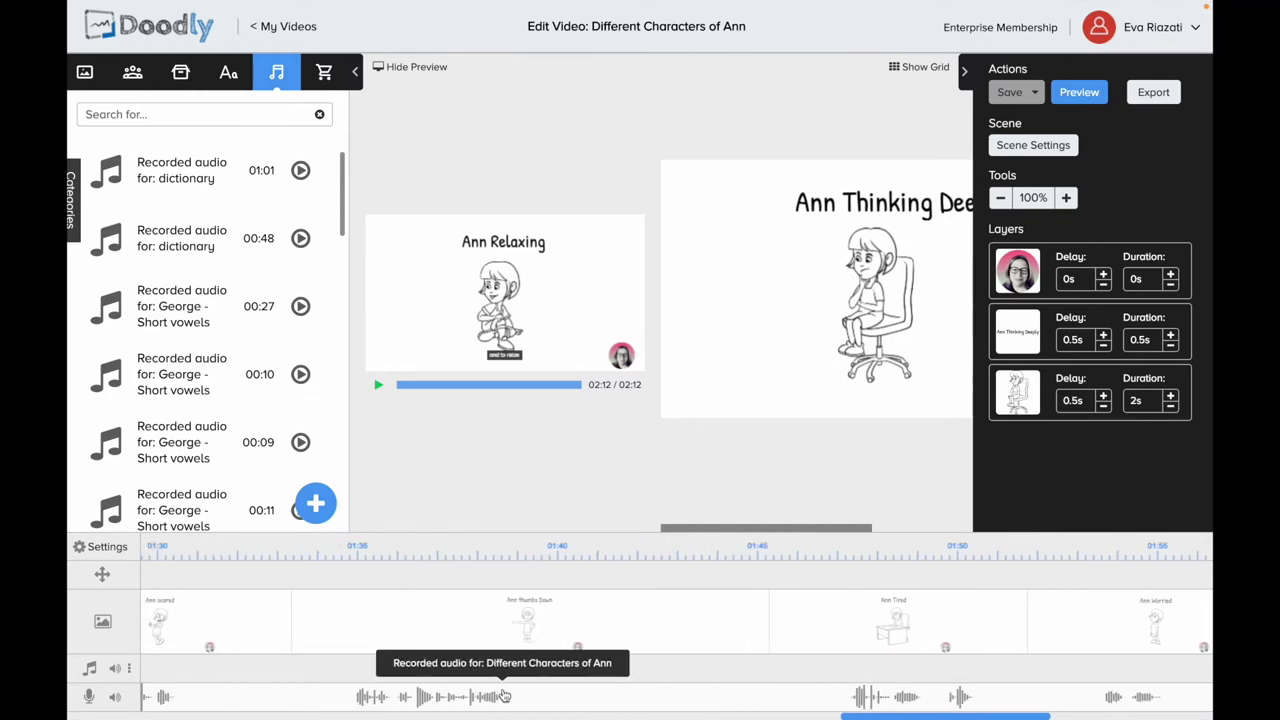
Step: Duplicate the long voice-over clip that covers the final scenes and add a second music track
scroll(617, 700, "right", 15)
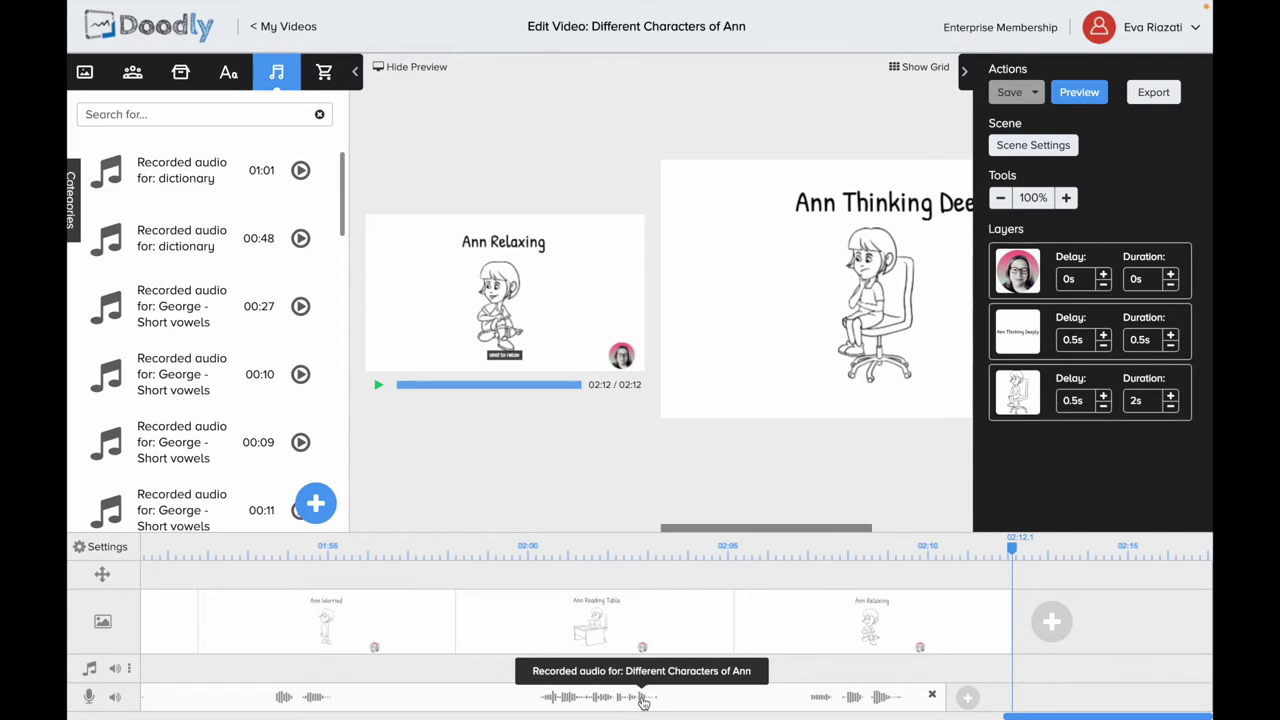
right_click(644, 703)
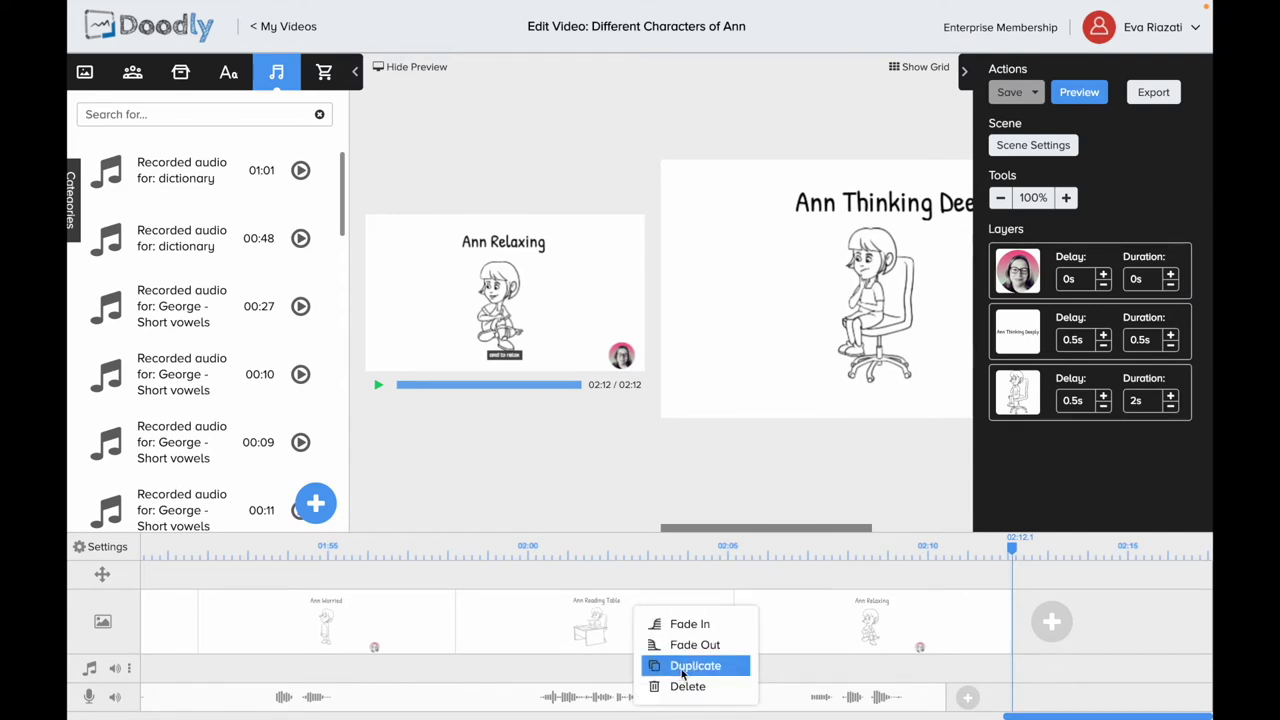
left_click(683, 666)
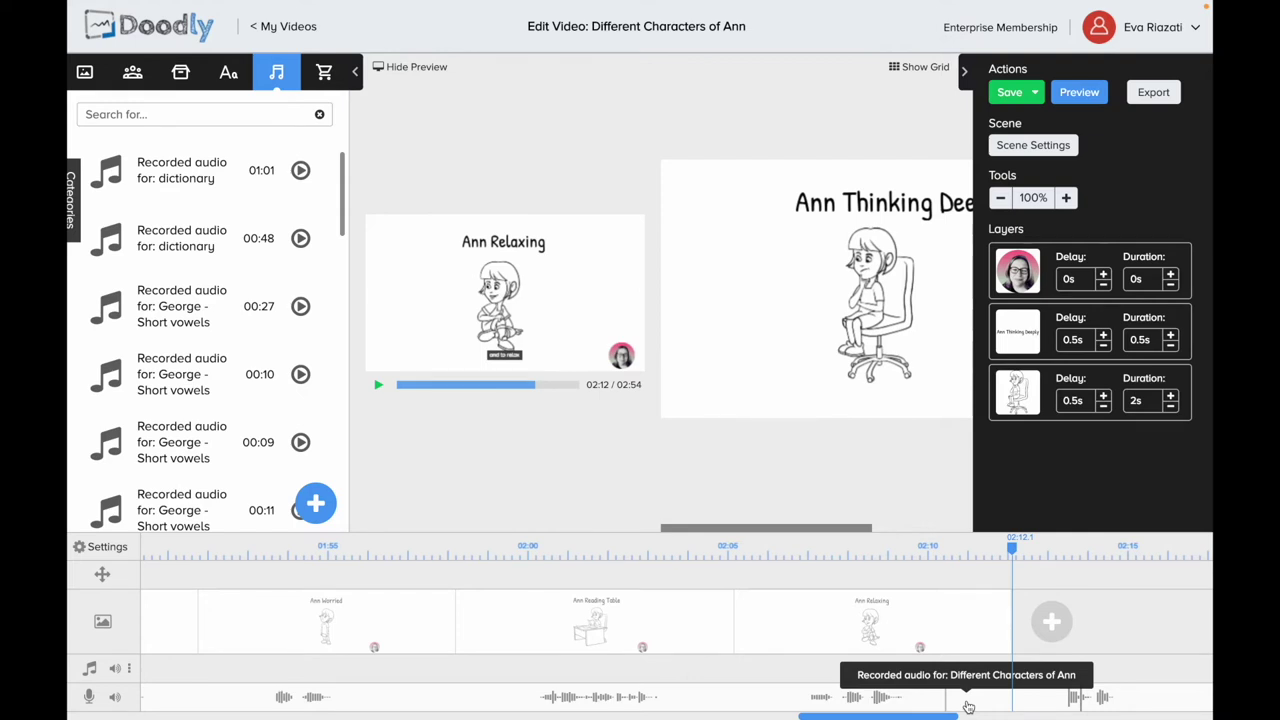
left_click(129, 668)
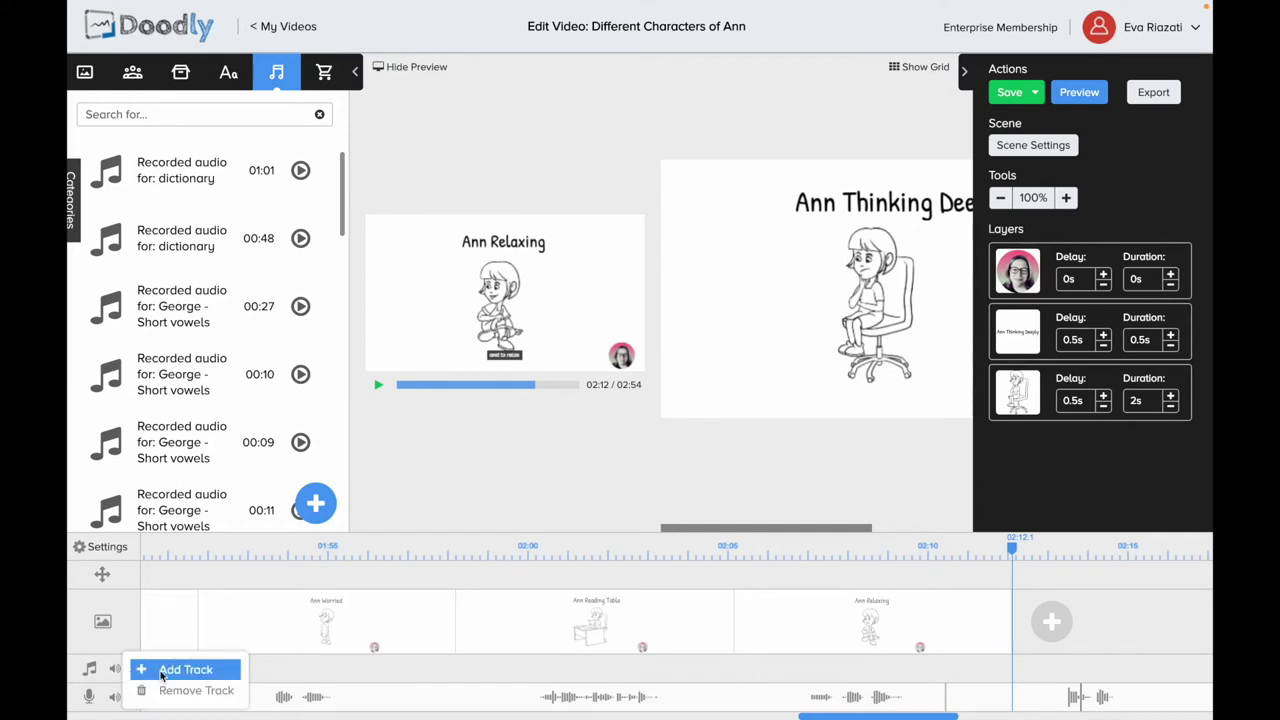
left_click(164, 670)
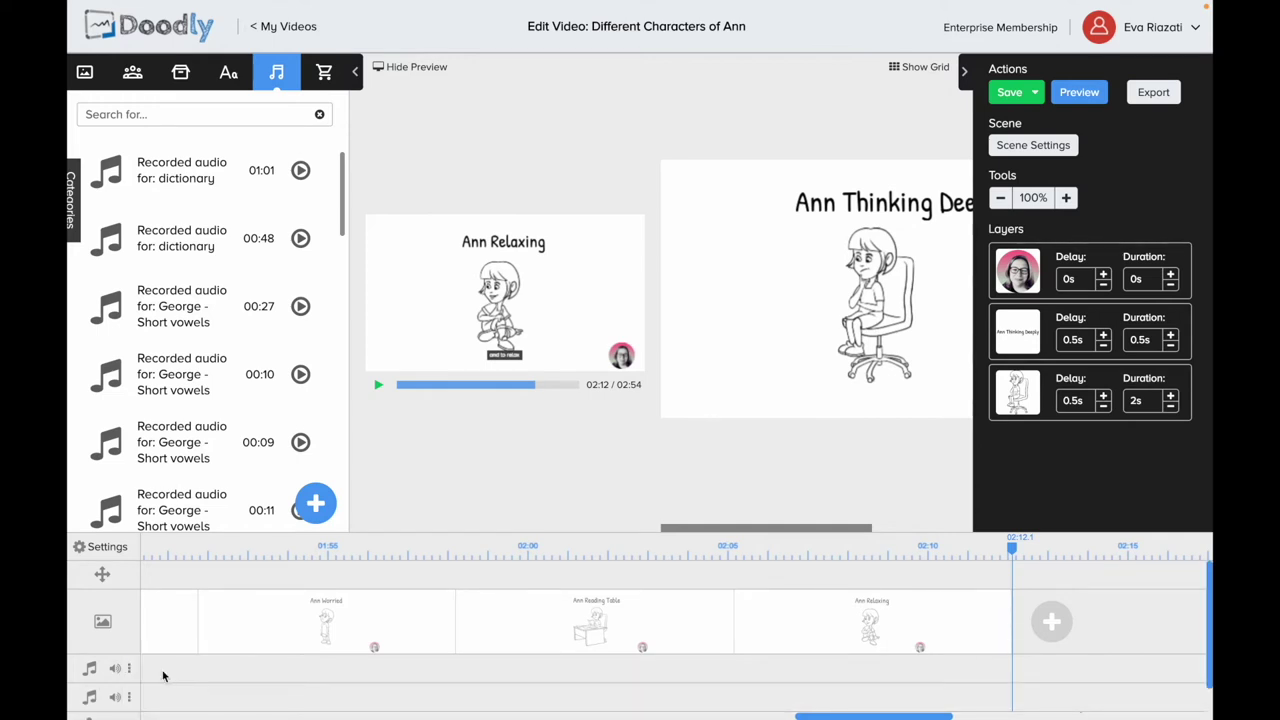
Step: Move the duplicated long voice-over onto the second music track and align its waveform with the original voice-over
scroll(163, 676, "down", 1)
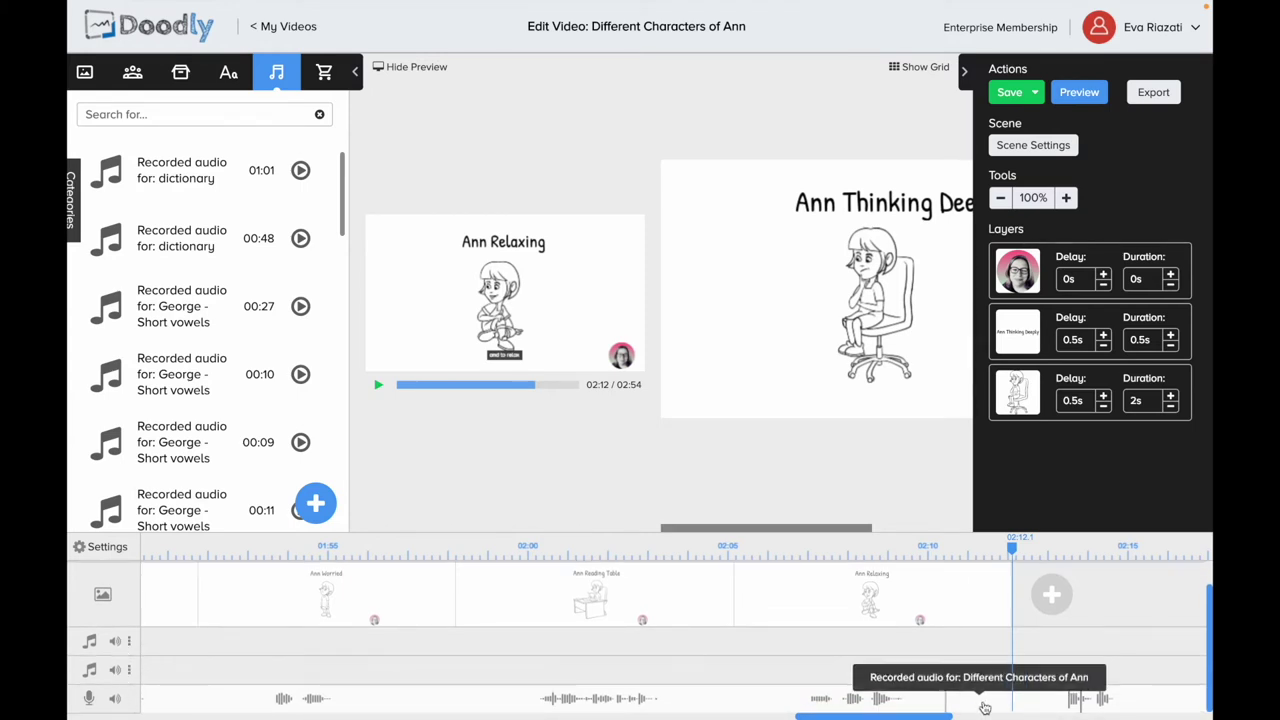
left_click_drag(984, 705, 403, 674)
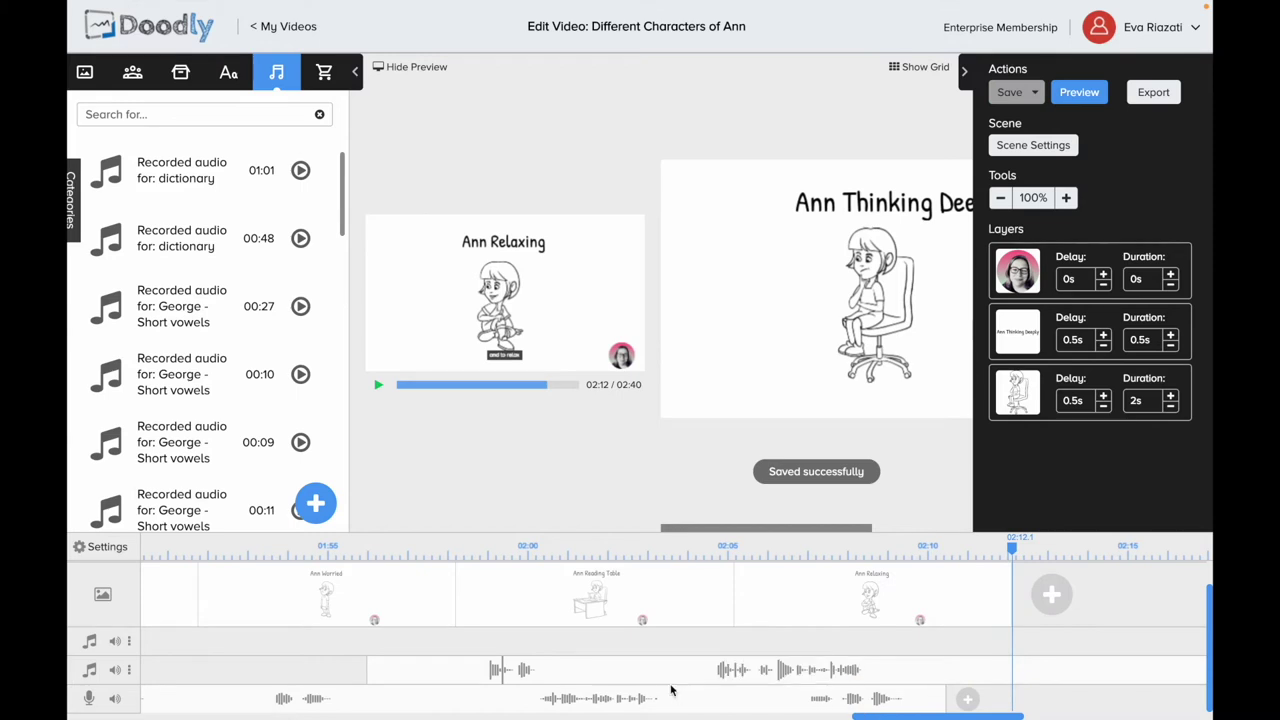
left_click_drag(634, 674, 130, 690)
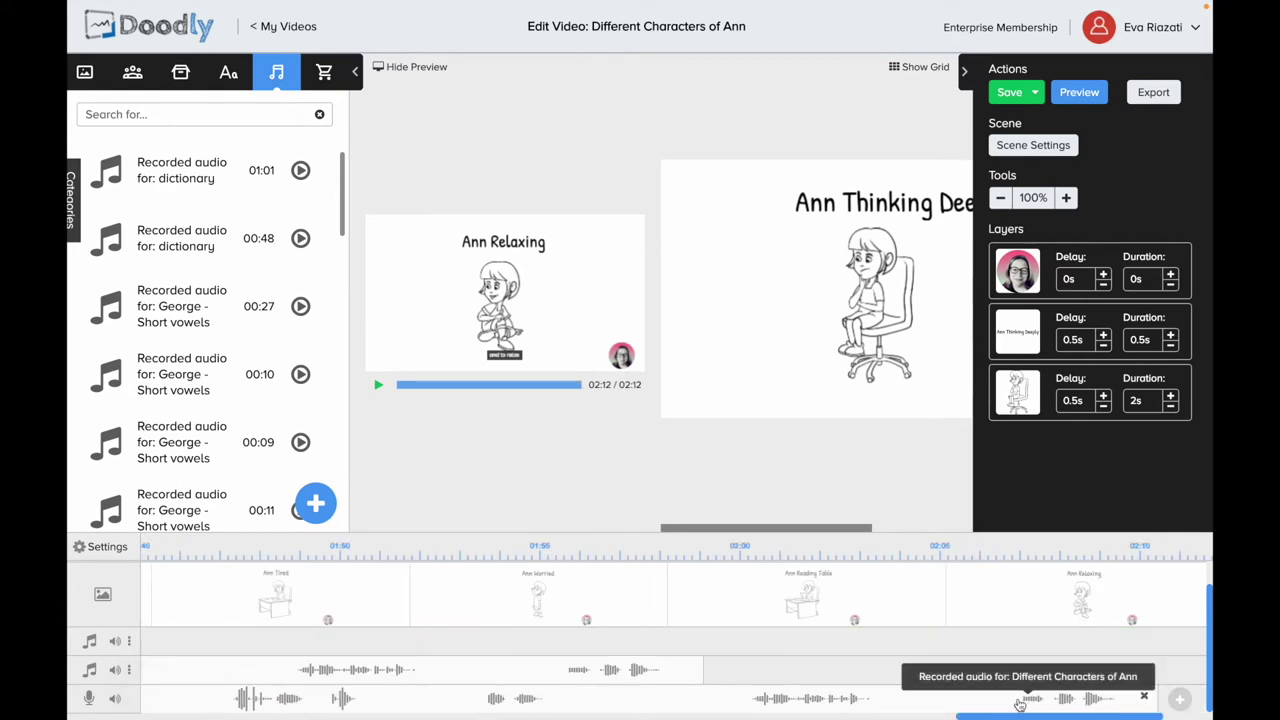
left_click_drag(684, 669, 1162, 638)
left_click_drag(1065, 649, 1041, 671)
left_click_drag(1073, 712, 1125, 717)
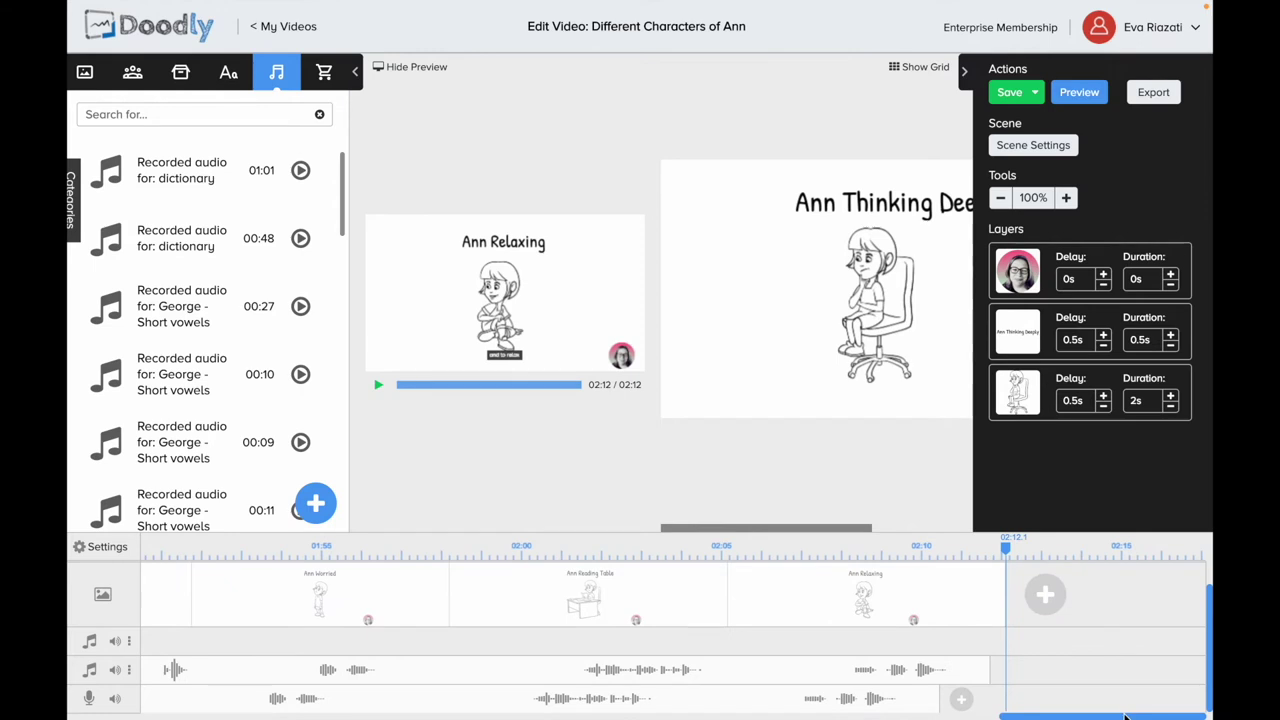
left_click_drag(806, 670, 757, 670)
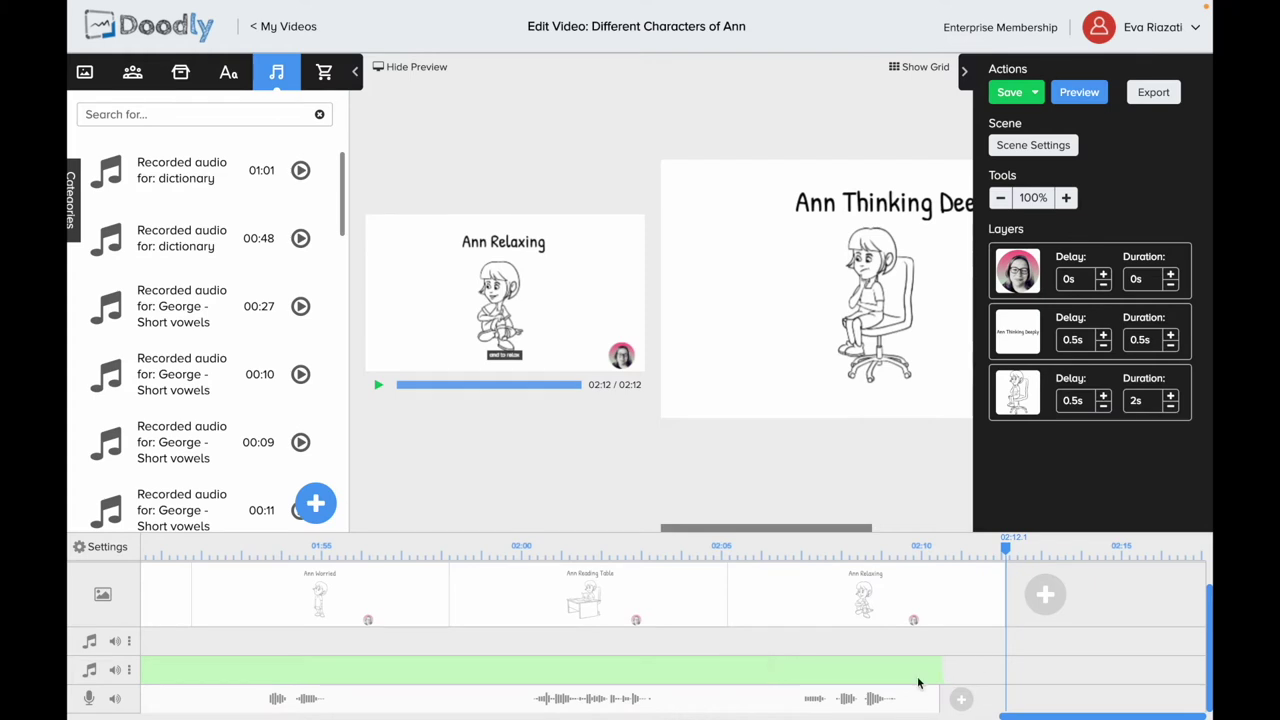
left_click_drag(745, 695, 744, 700)
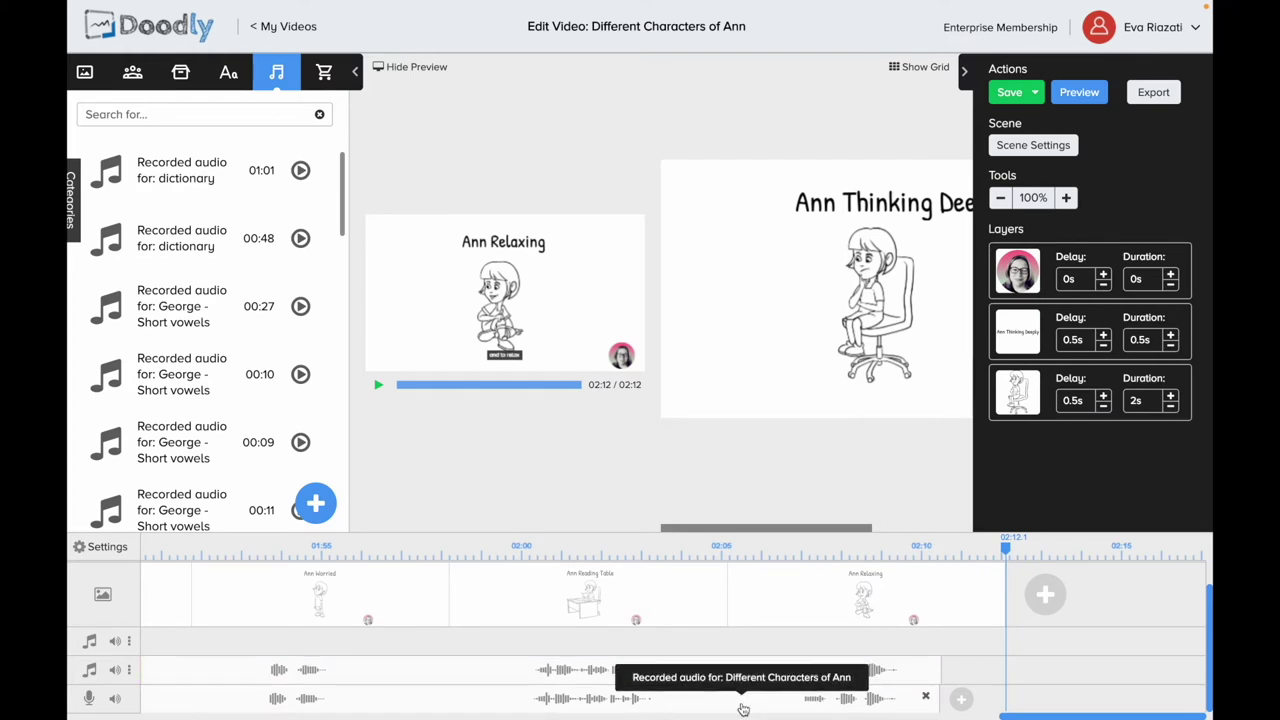
Step: Replay the video from about 1:27 through "Ann Tired" with both aligned voice-over copies
left_click_drag(743, 709, 410, 692)
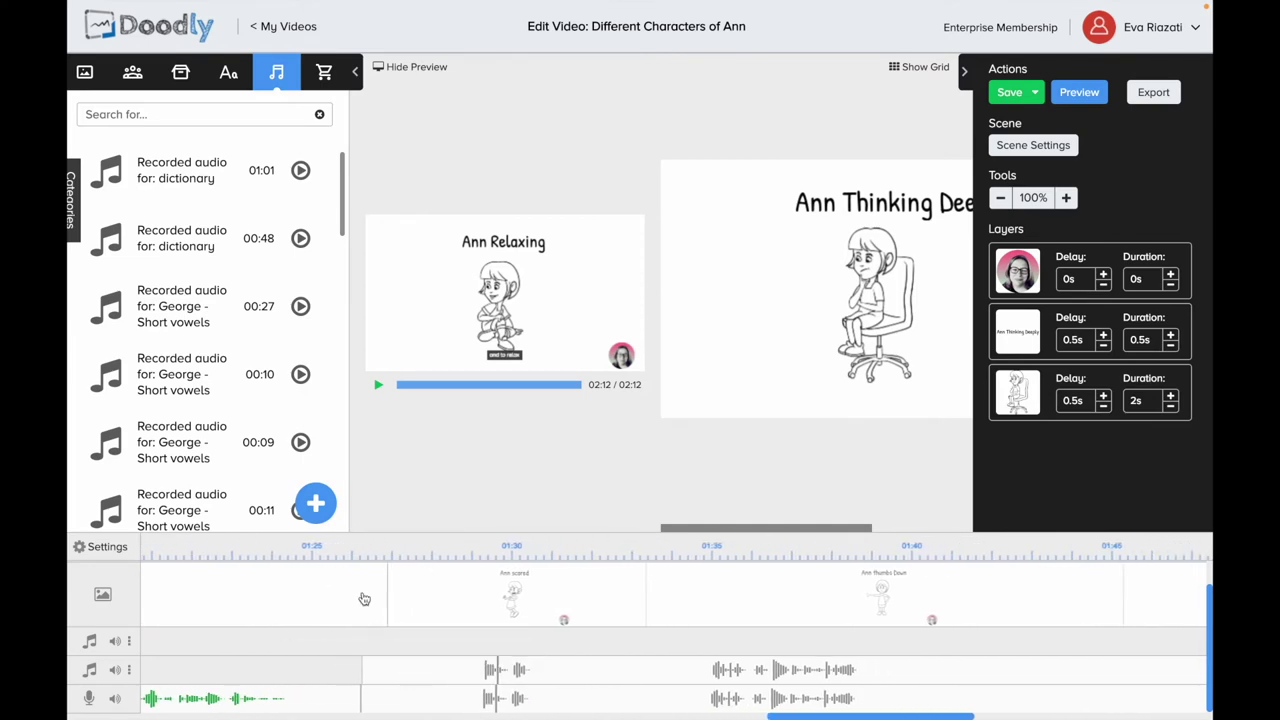
left_click(416, 545)
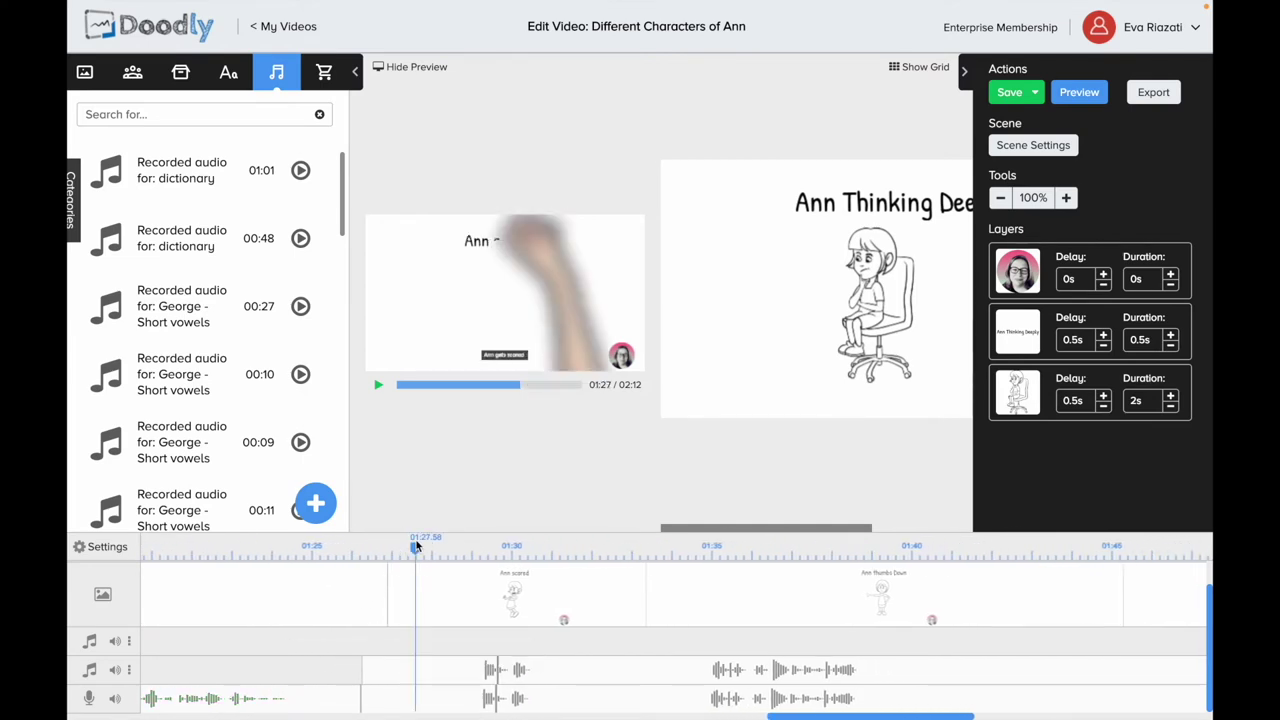
left_click(378, 385)
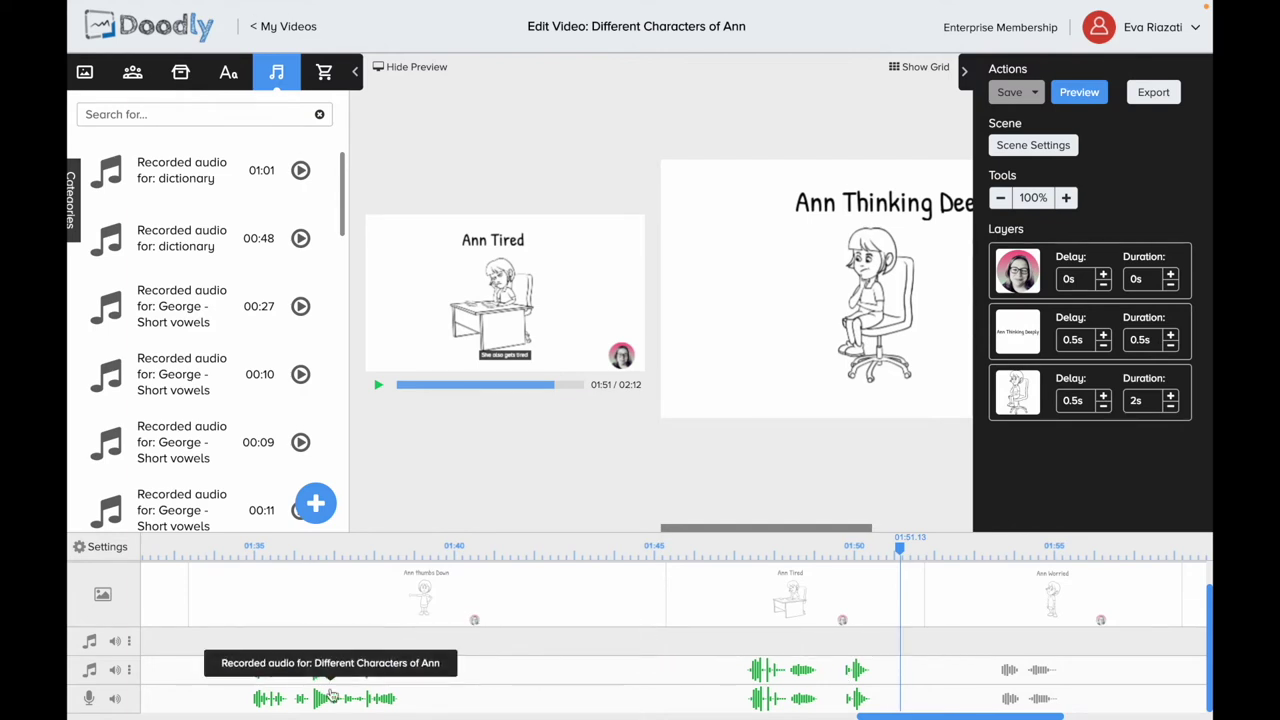
Step: Trim the start of the music-track voice-over copy to about 1:49.5, within the "Ann Tired" scene
scroll(281, 649, "left", 10)
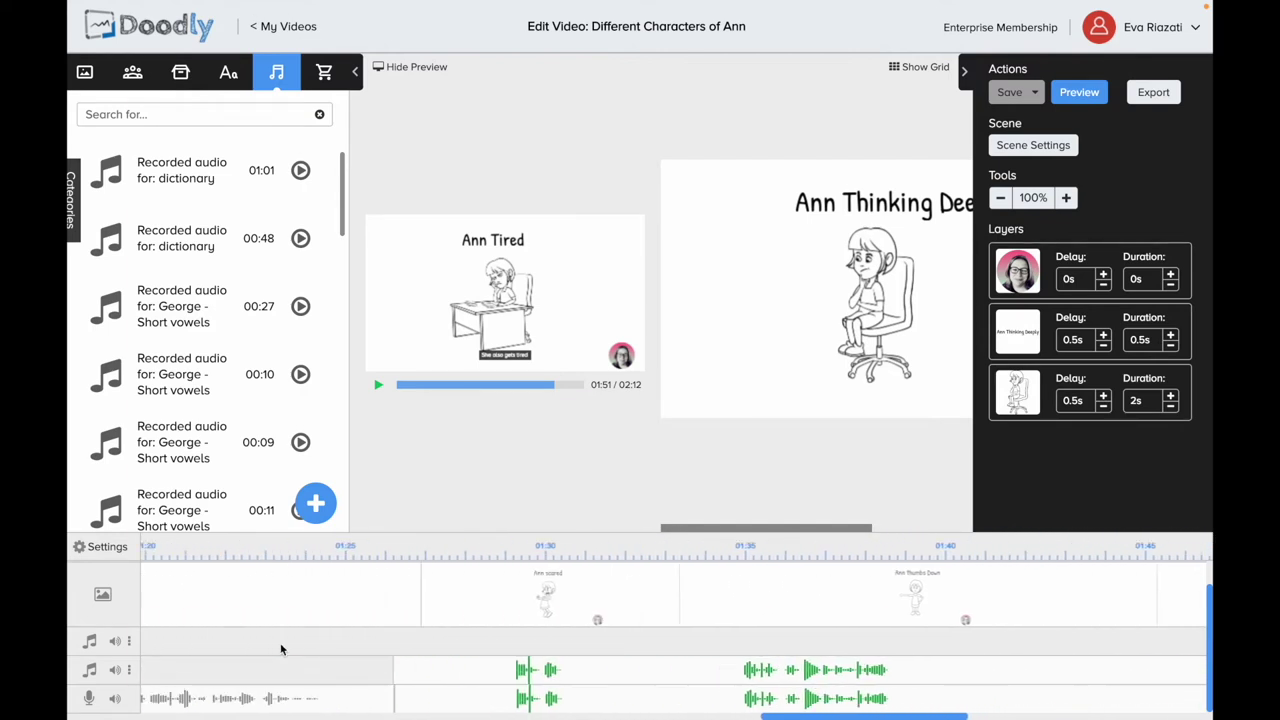
left_click_drag(404, 668, 1037, 678)
left_click_drag(551, 674, 851, 671)
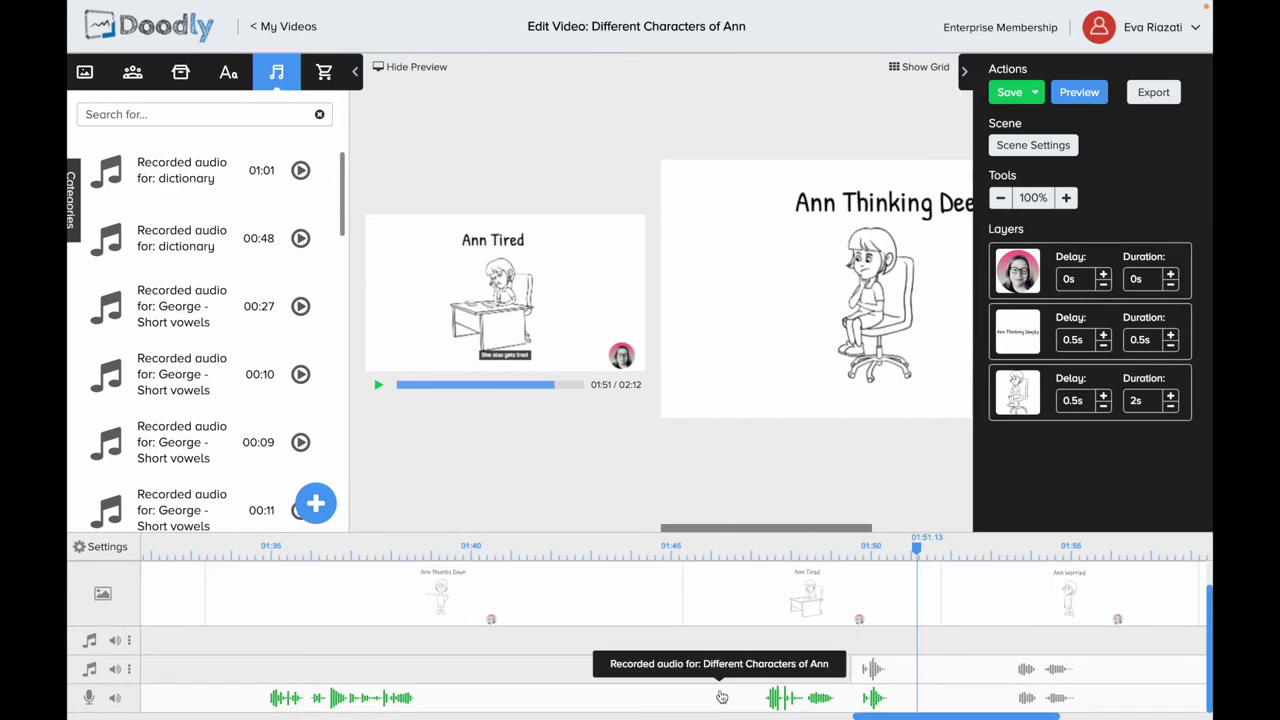
Step: Trim the end of the original long voice-over on the recording track to about 1:49.6
left_click_drag(907, 713, 1080, 717)
left_click_drag(940, 697, 410, 699)
scroll(420, 690, "left", 8)
left_click_drag(800, 697, 503, 686)
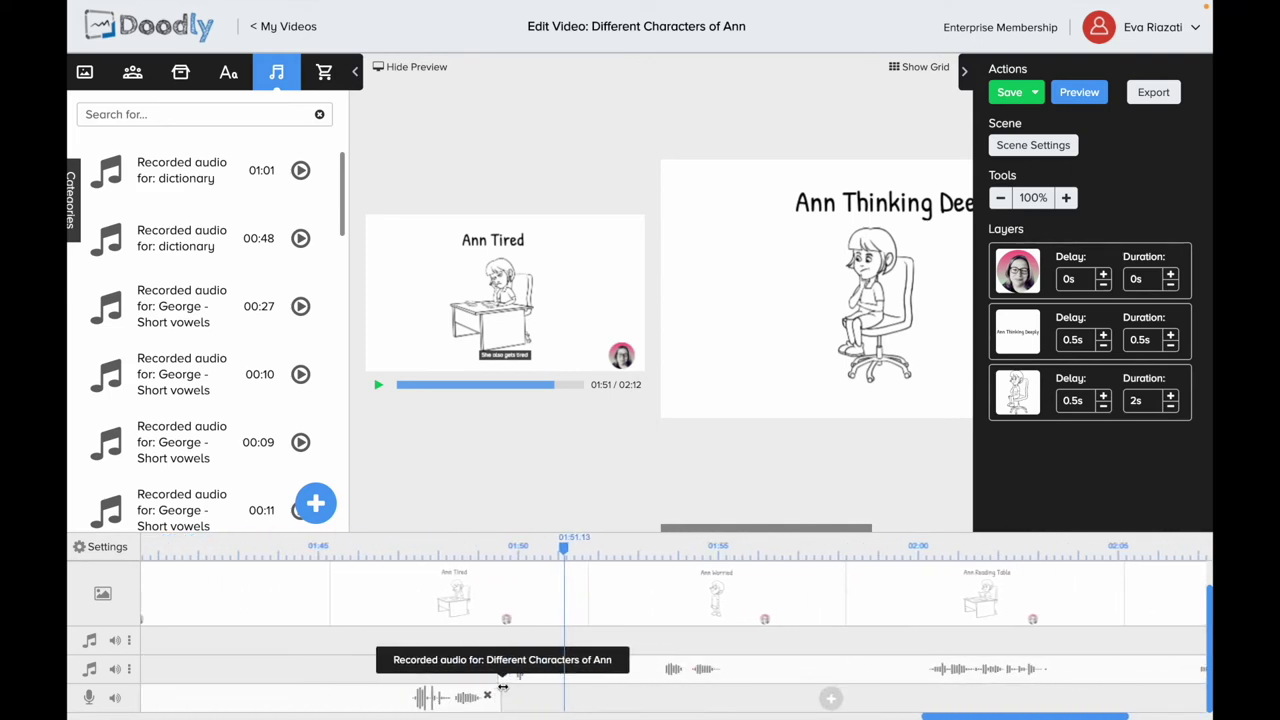
Step: Trim the music-track voice-over's start further to about 1:50.6, replaying the transition from "Ann Tired" to "Ann Worried" before and after
left_click(279, 546)
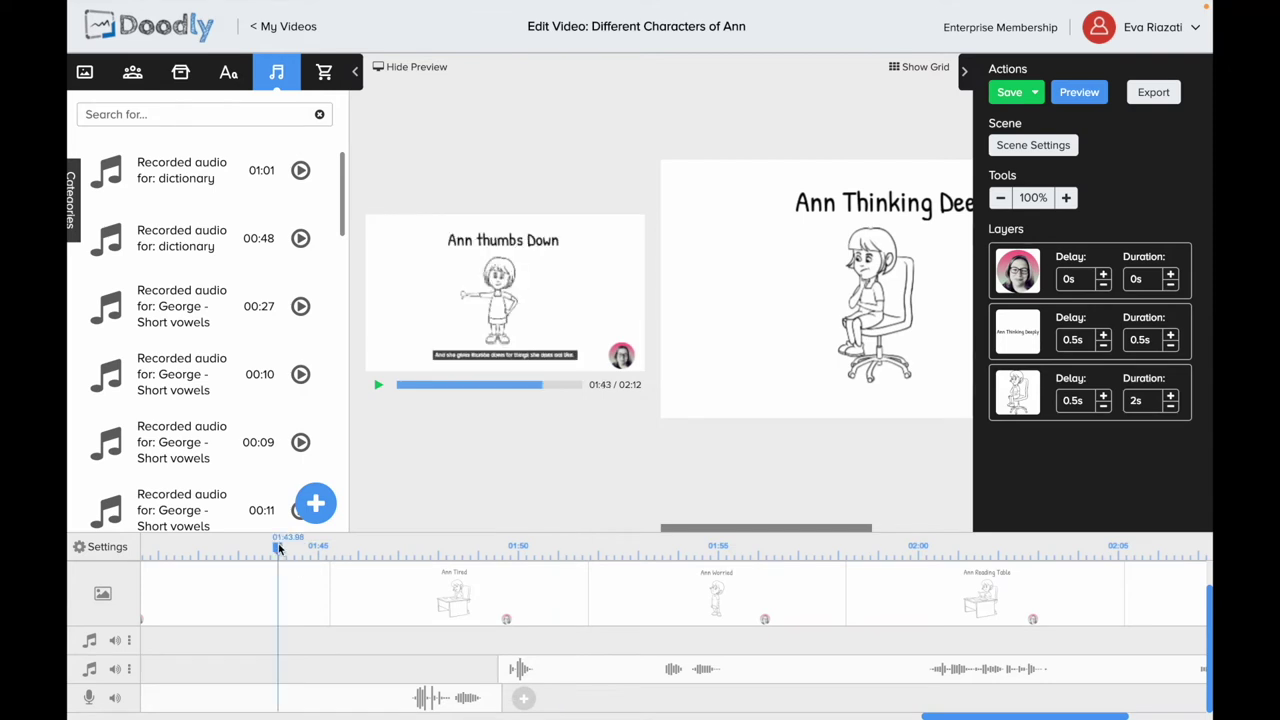
left_click(377, 387)
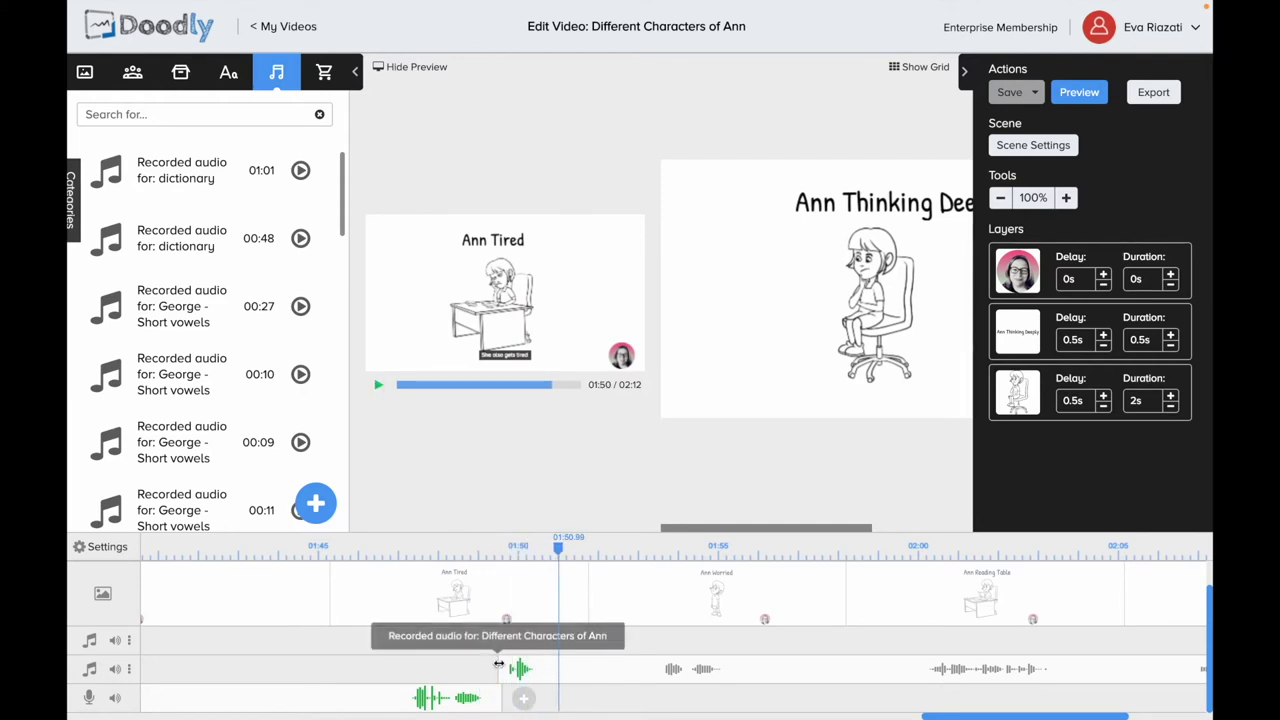
left_click_drag(499, 664, 543, 663)
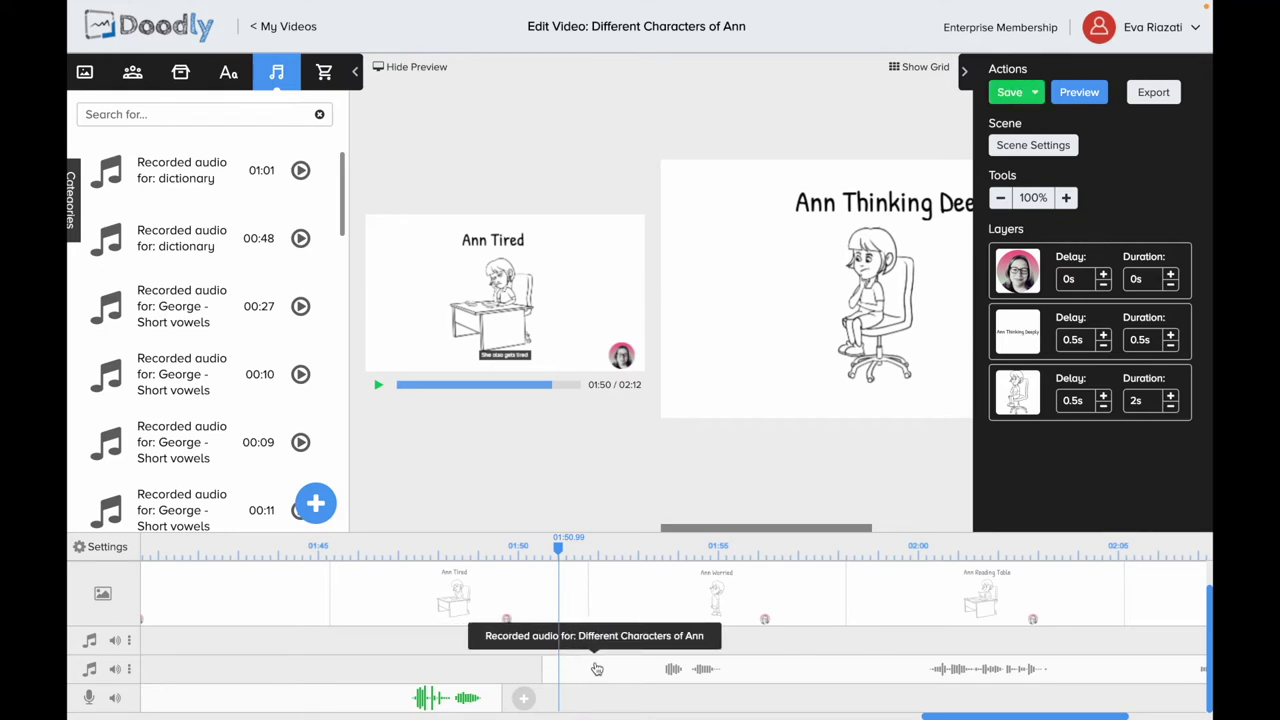
left_click(362, 541)
left_click(378, 386)
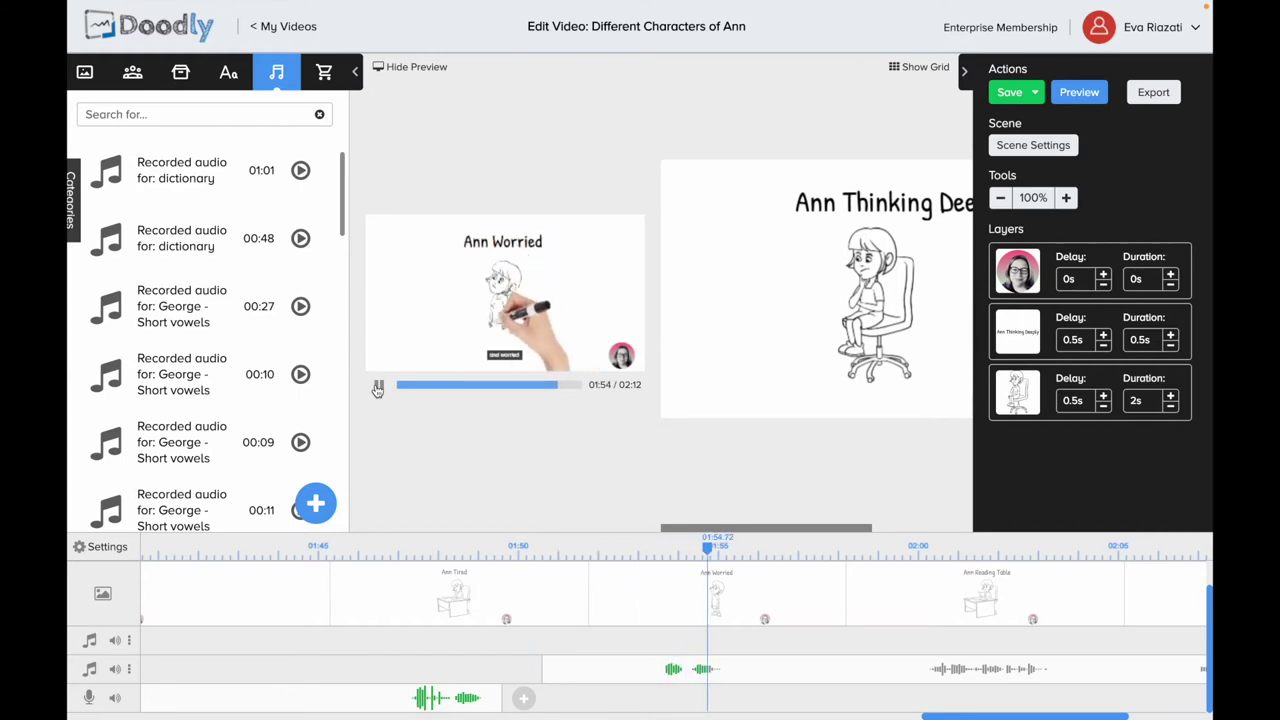
left_click(378, 388)
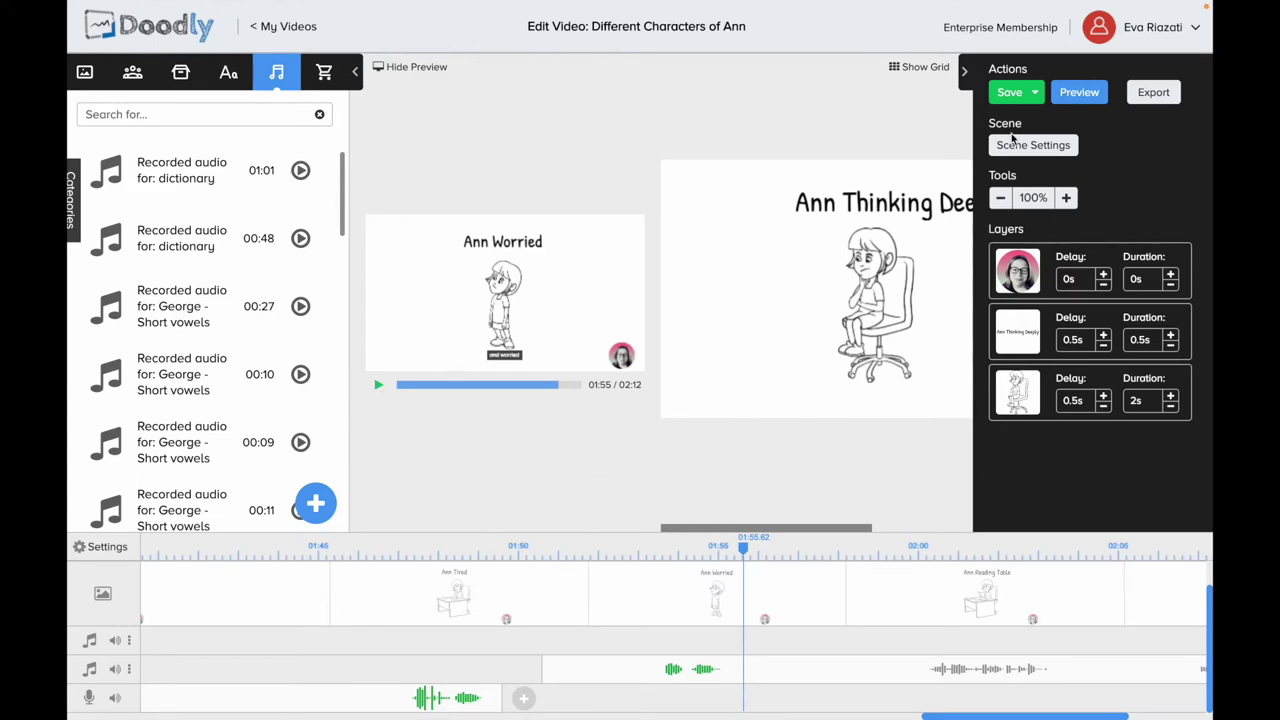
Step: Preview the whole video and look back over the voice-over clips in the early scenes
left_click(1083, 100)
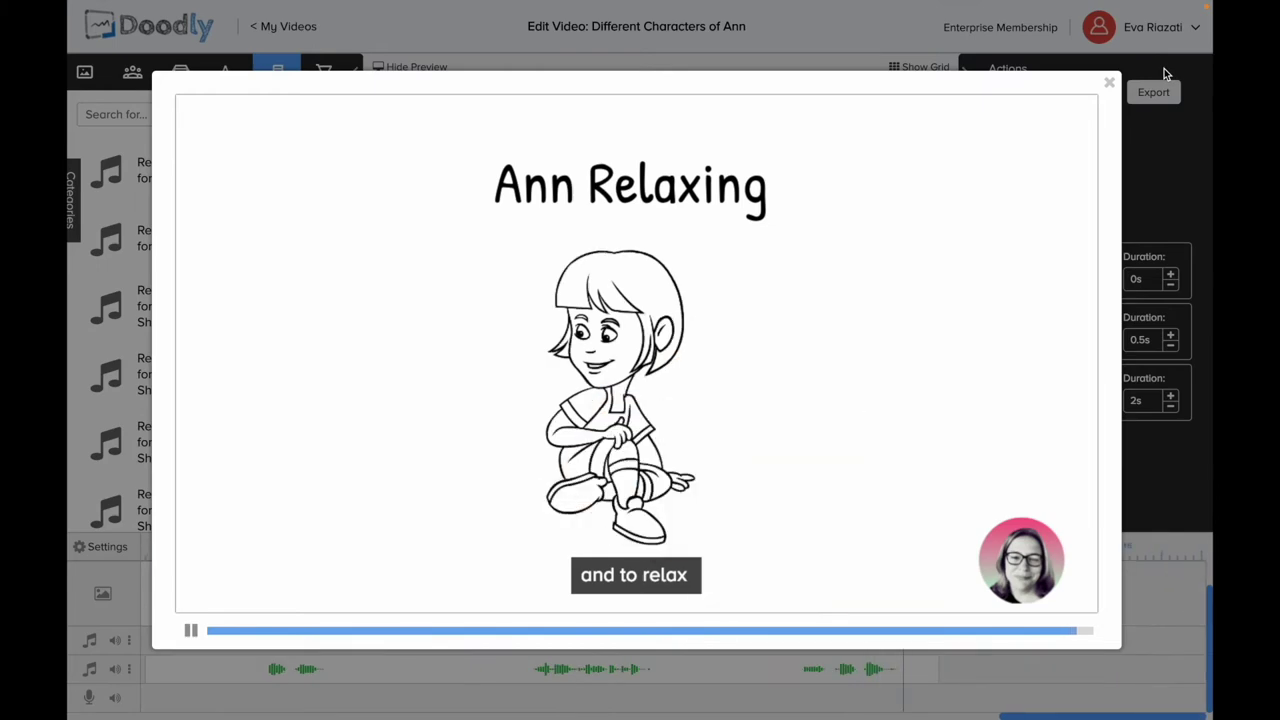
left_click(1109, 82)
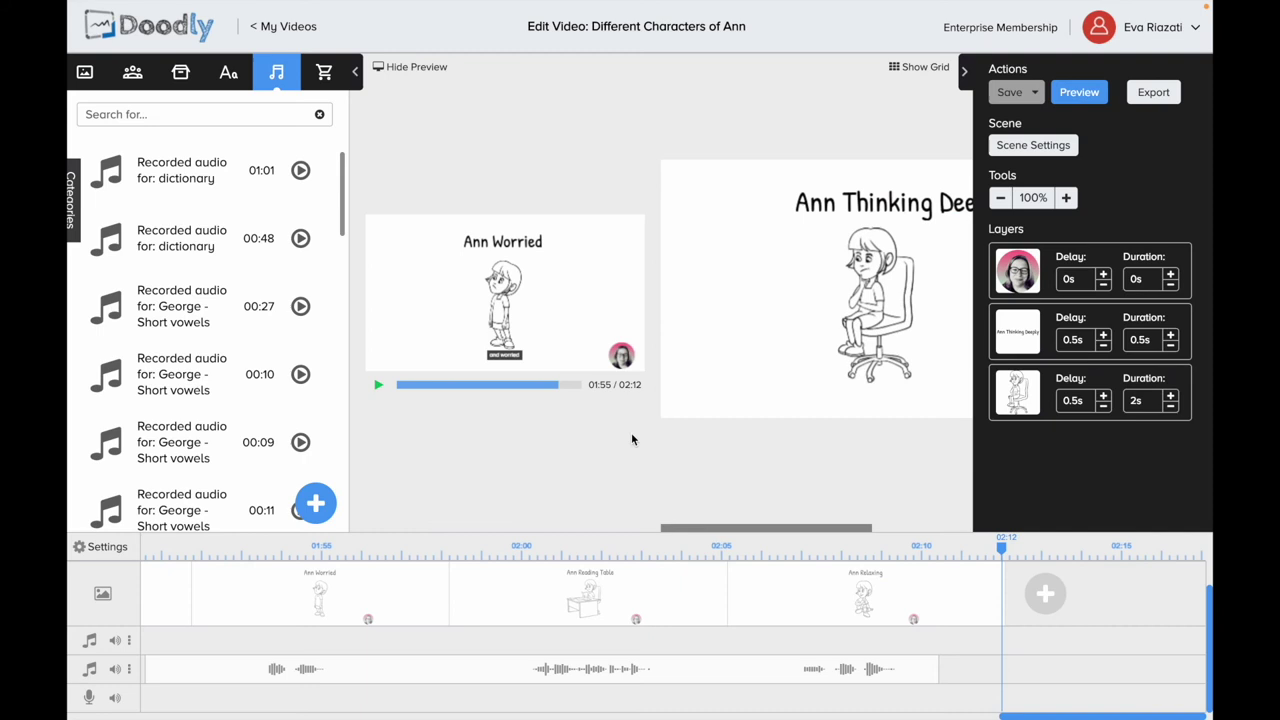
scroll(476, 583, "up", 10)
scroll(476, 583, "up", 5)
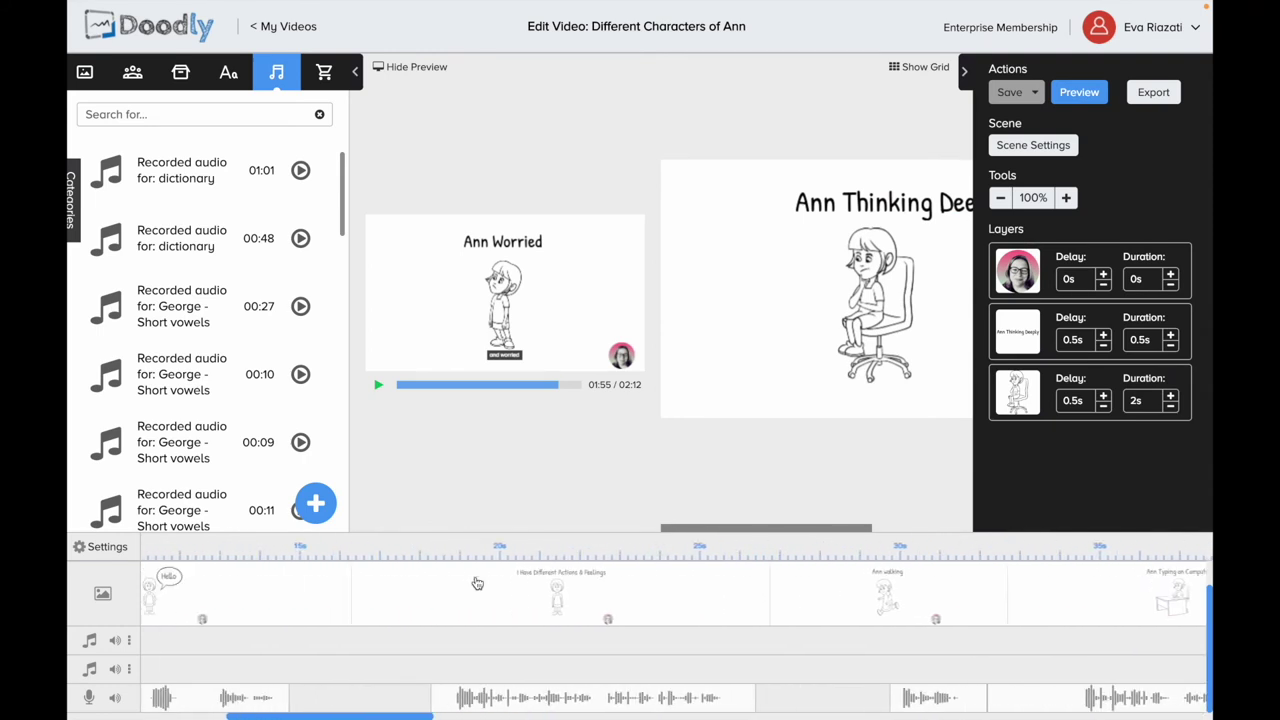
scroll(477, 583, "up", 2)
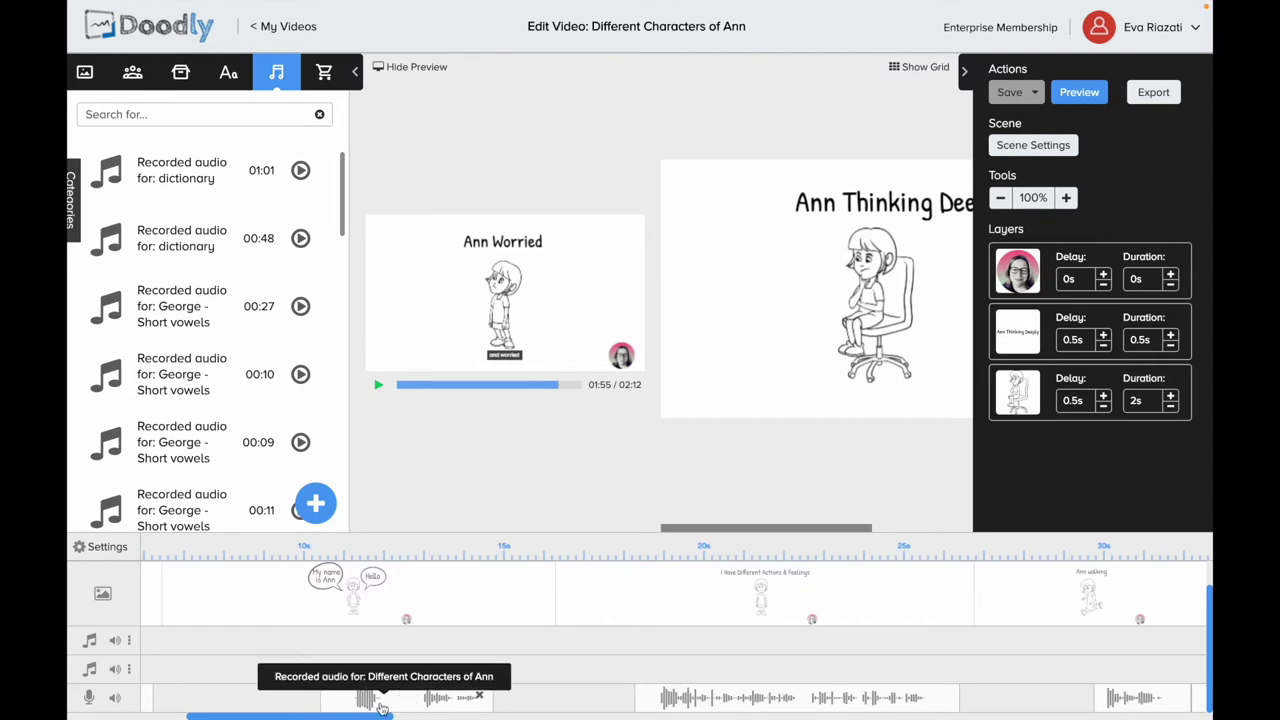
Step: Shift the music-track voice-over to start at about 1:54.3 and record a short voice-over directly after the trimmed recording
left_click_drag(380, 716, 1145, 695)
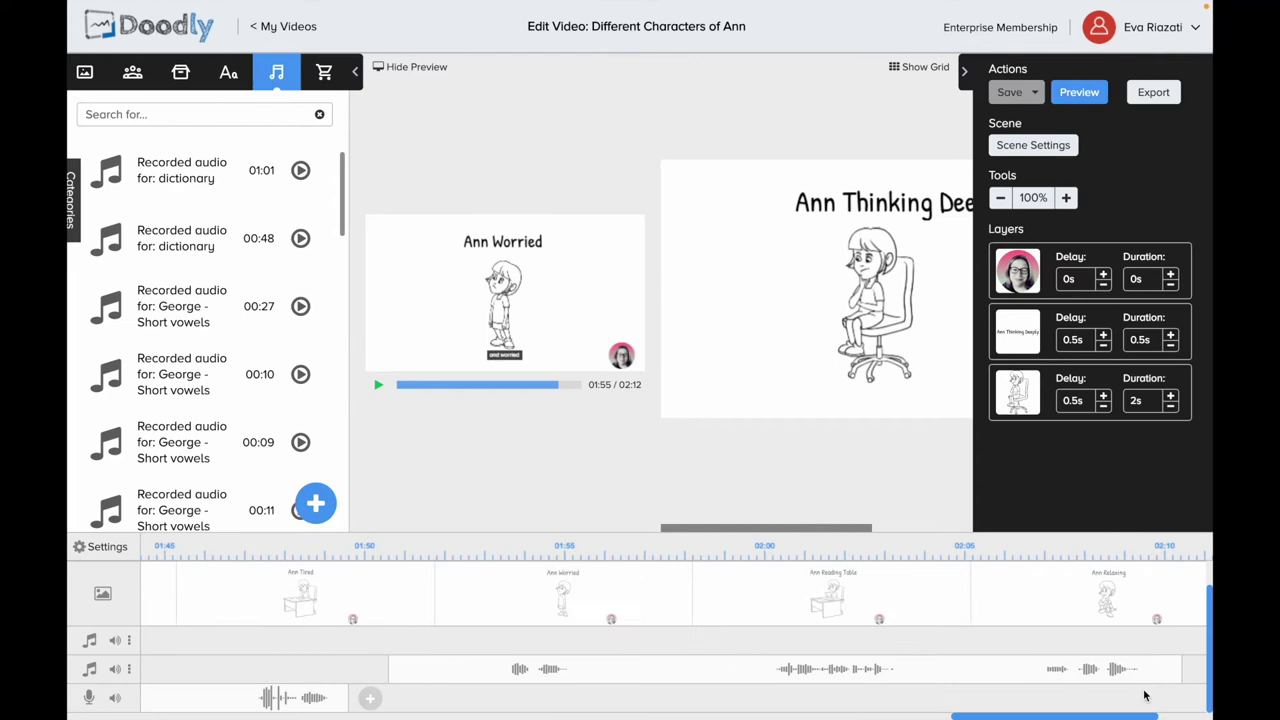
left_click_drag(369, 696, 971, 670)
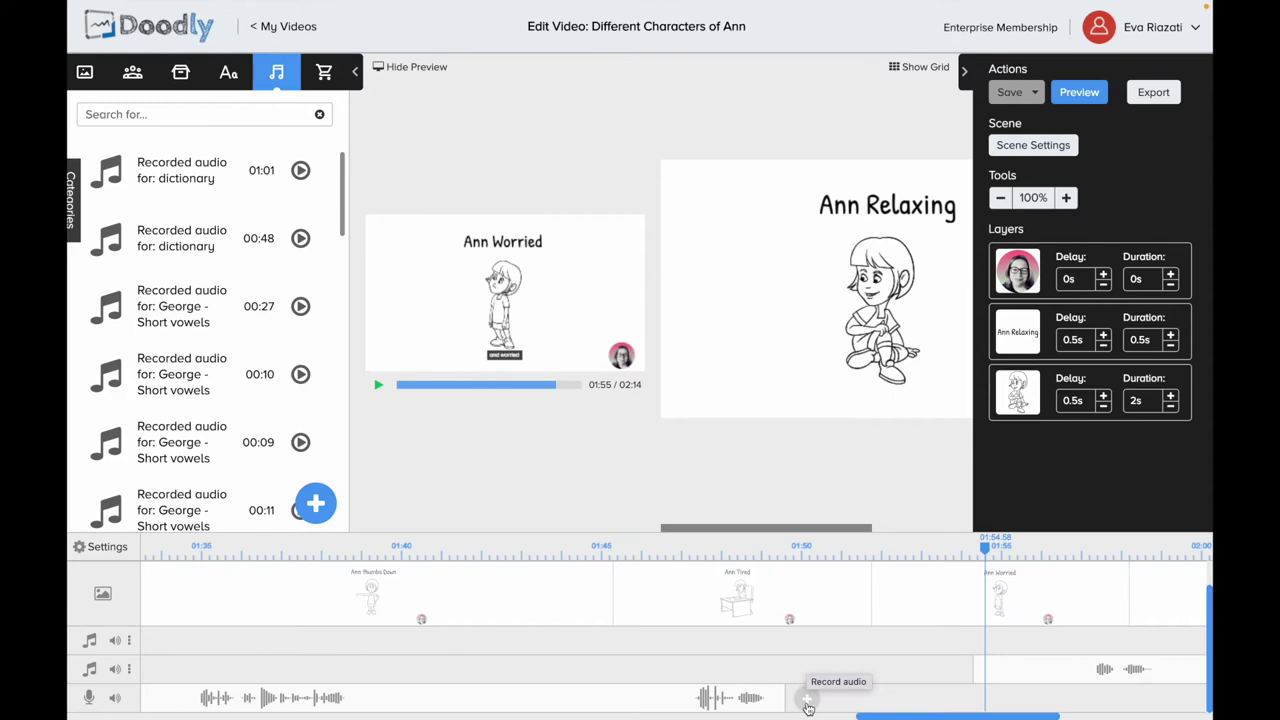
left_click(807, 704)
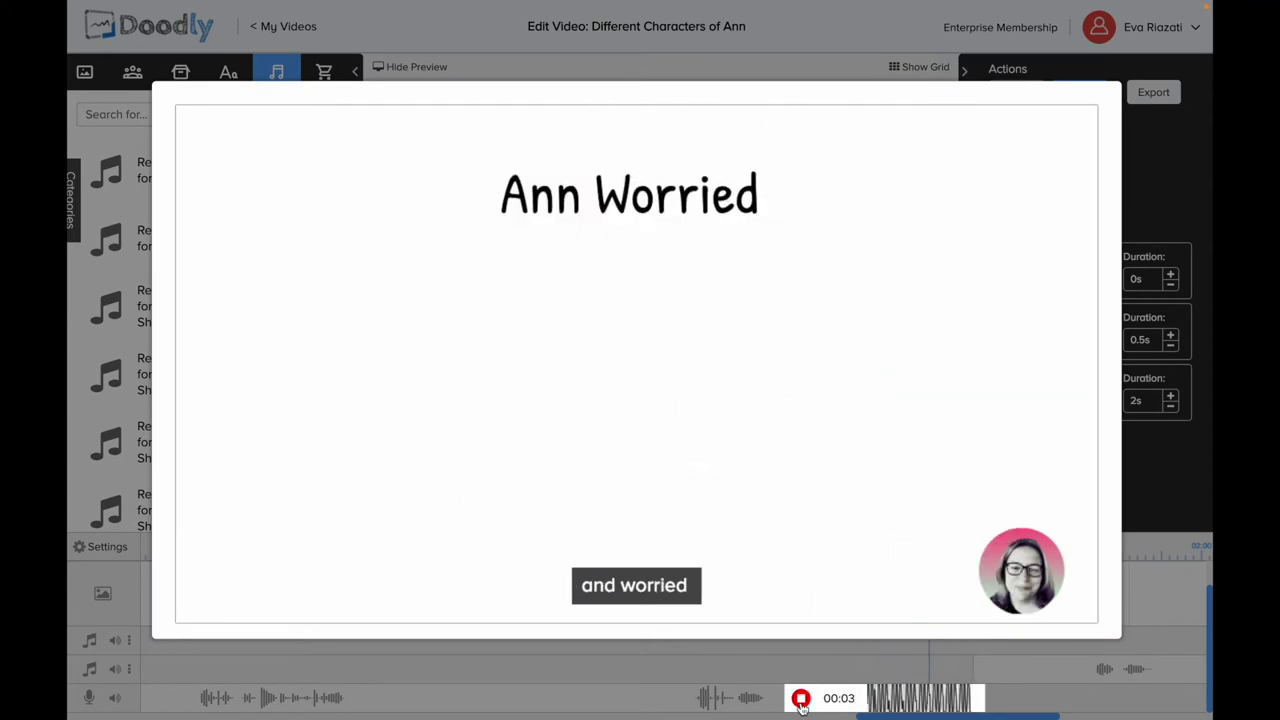
left_click(801, 700)
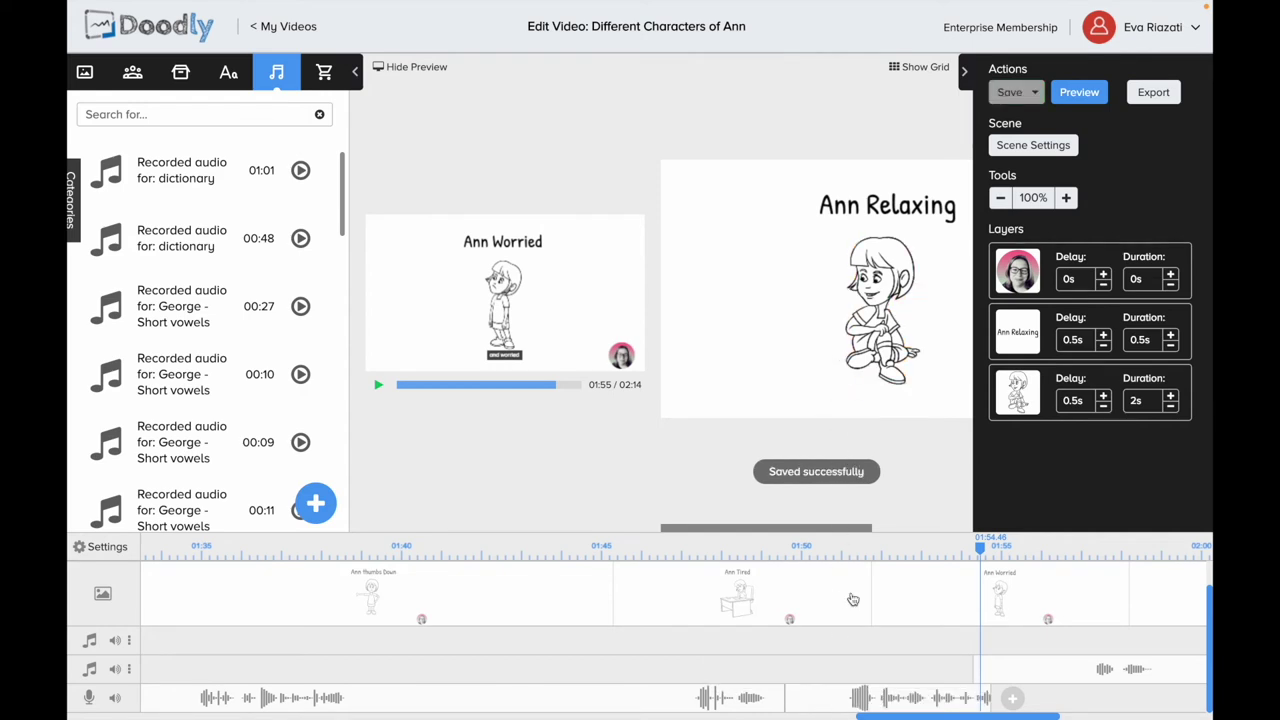
Step: Add a third music track and move the new short recording onto the uppermost one, starting at about 1:37.4
left_click(128, 640)
left_click(153, 640)
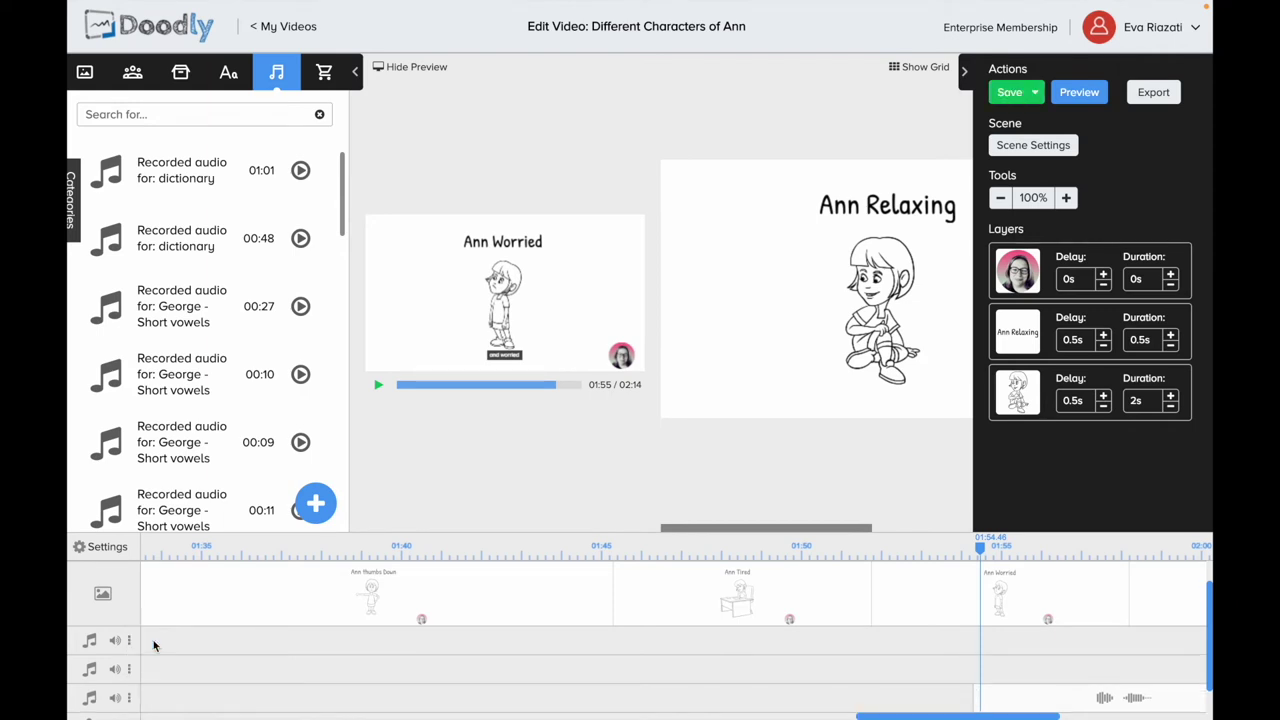
scroll(870, 700, "down", 1)
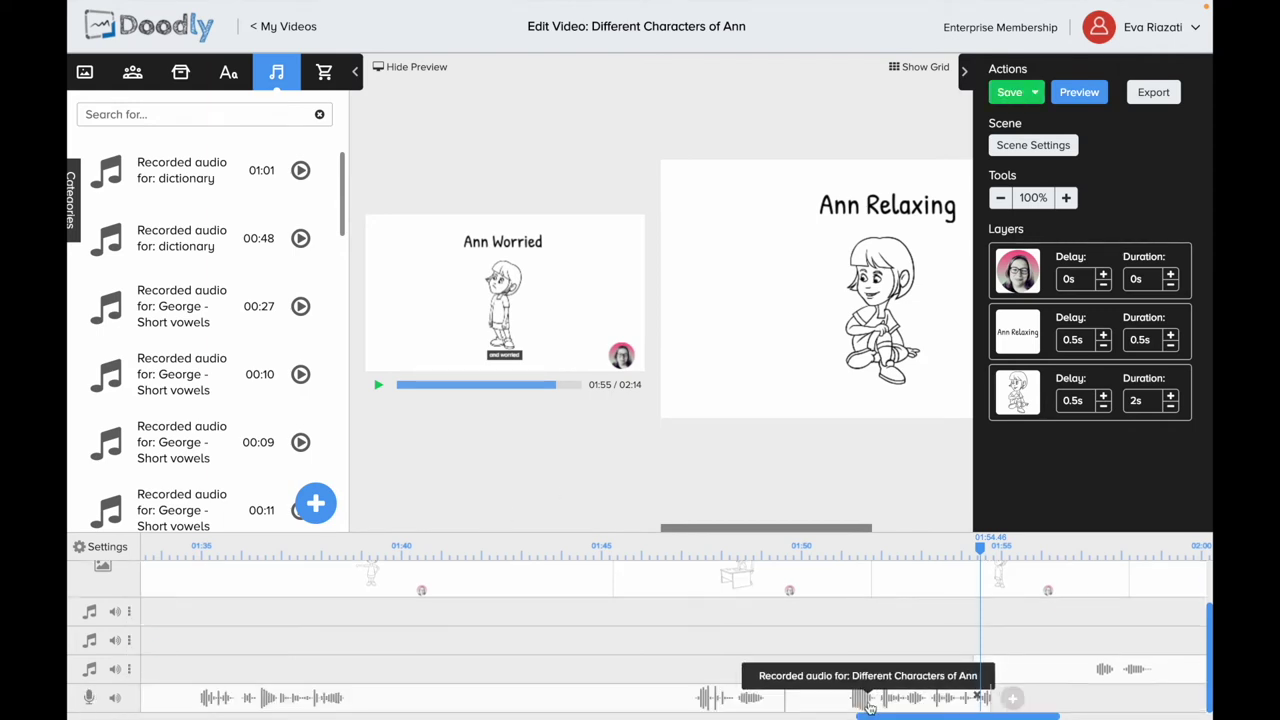
left_click_drag(869, 705, 323, 620)
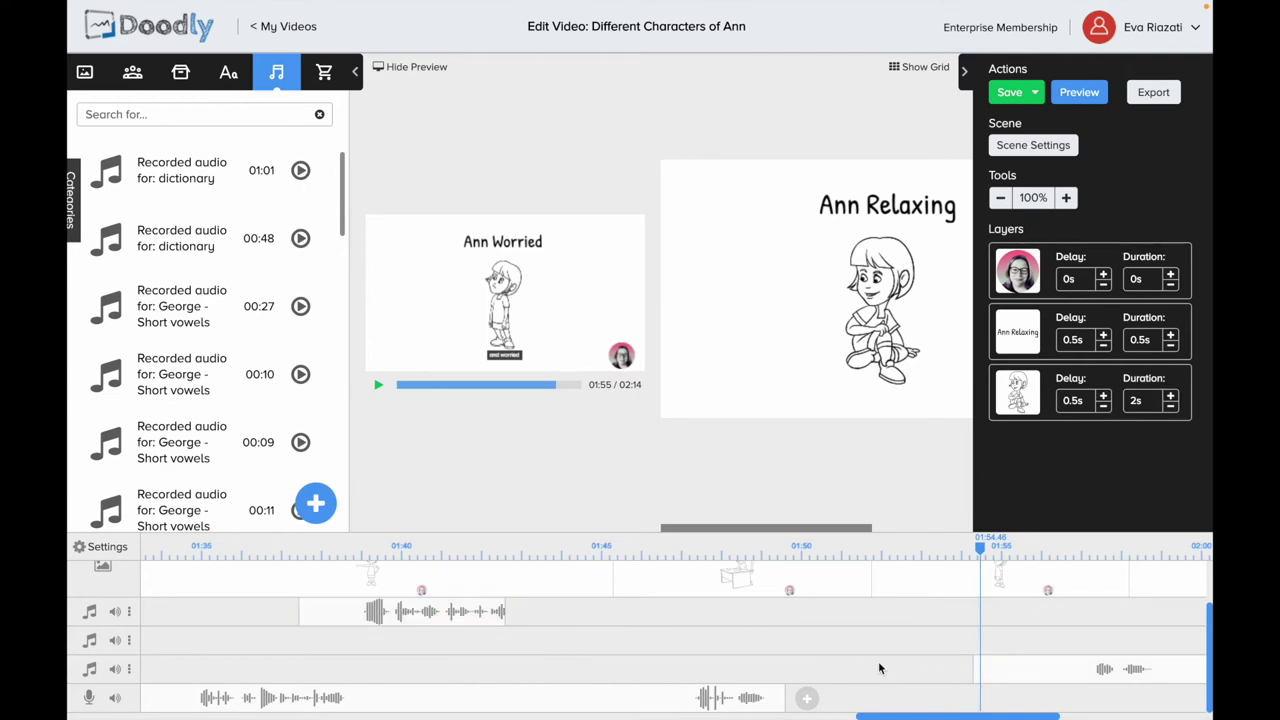
Step: Move the long voice-over on the lowest music track back to about 1:50.4, checking its timing by replaying from about 1:47
left_click_drag(1026, 676, 873, 660)
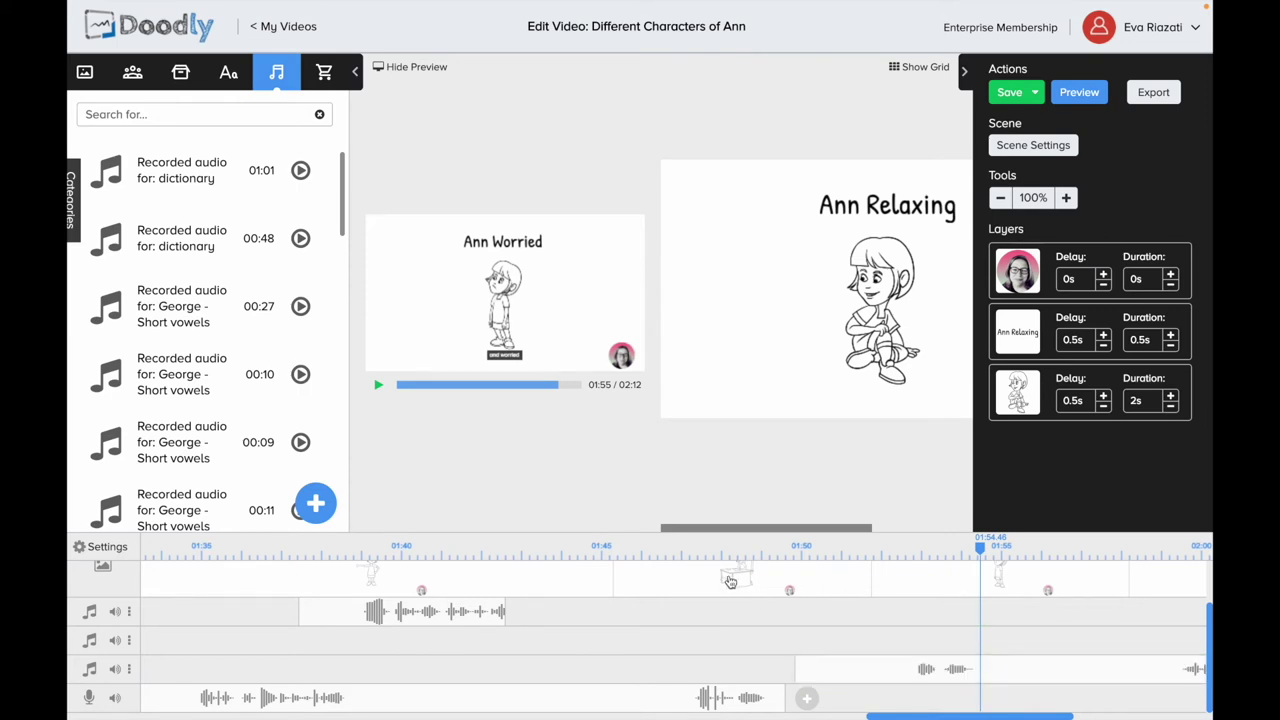
left_click(730, 581)
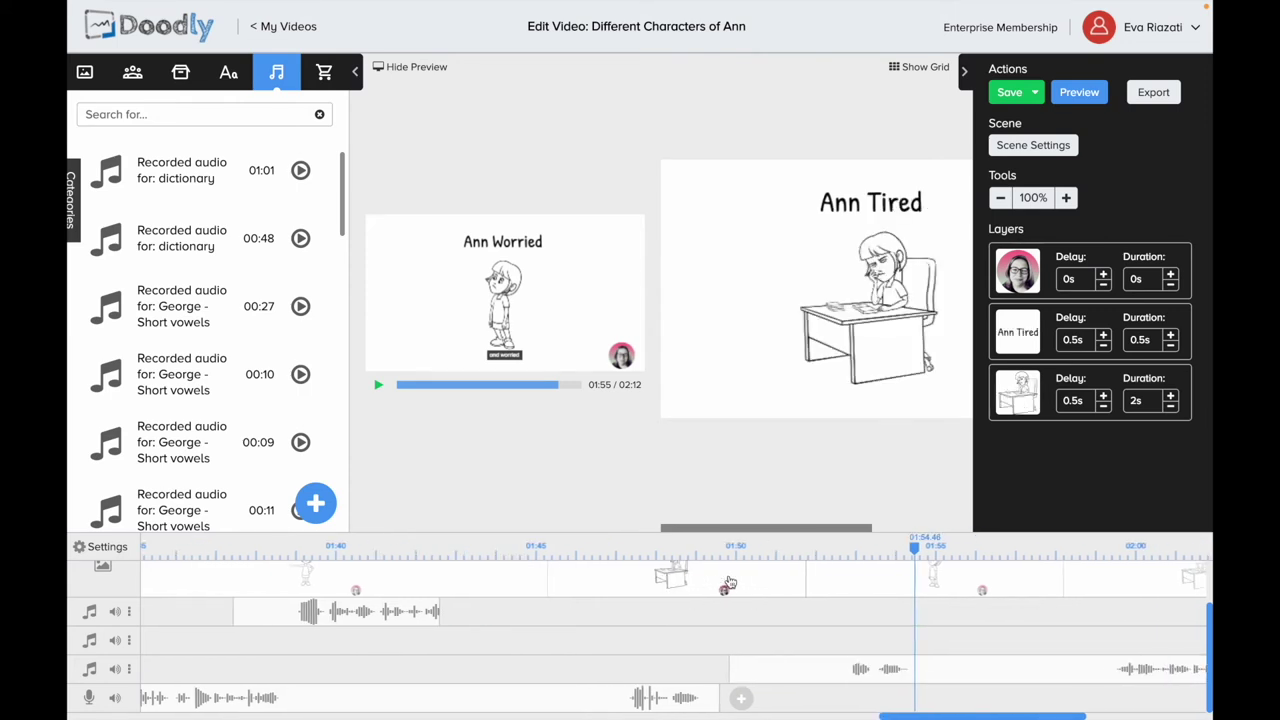
left_click(622, 547)
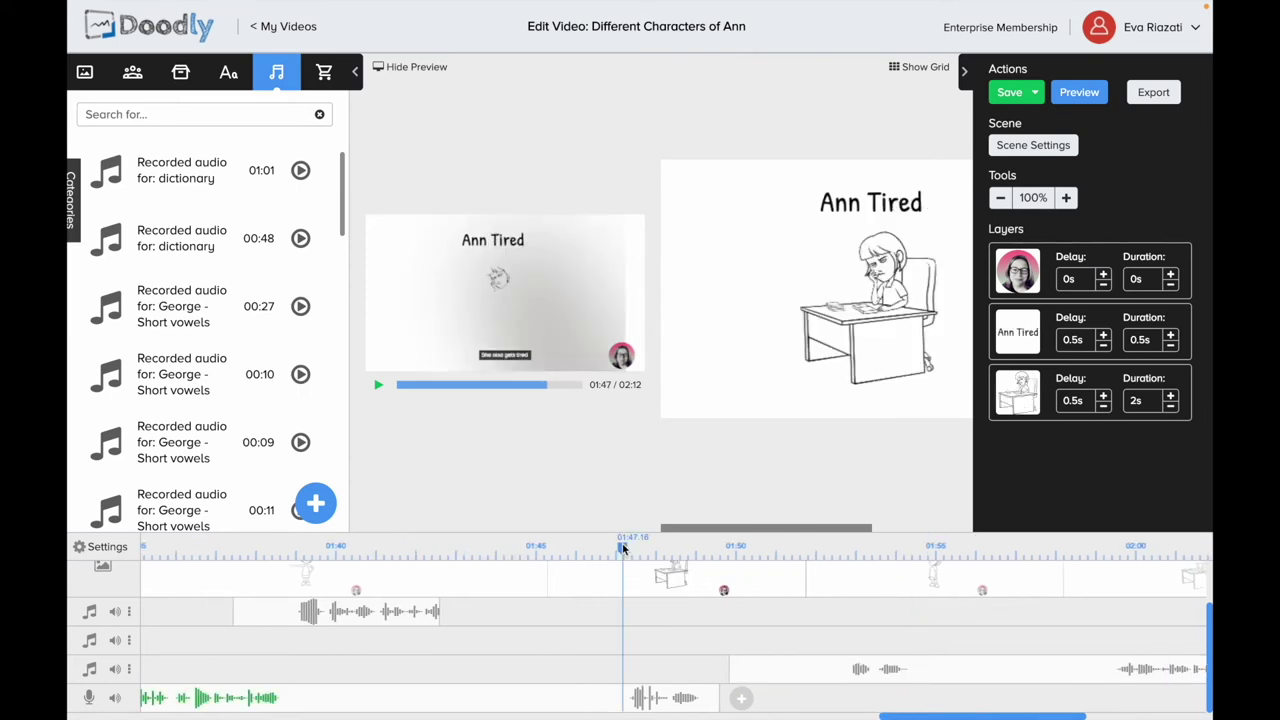
left_click(380, 386)
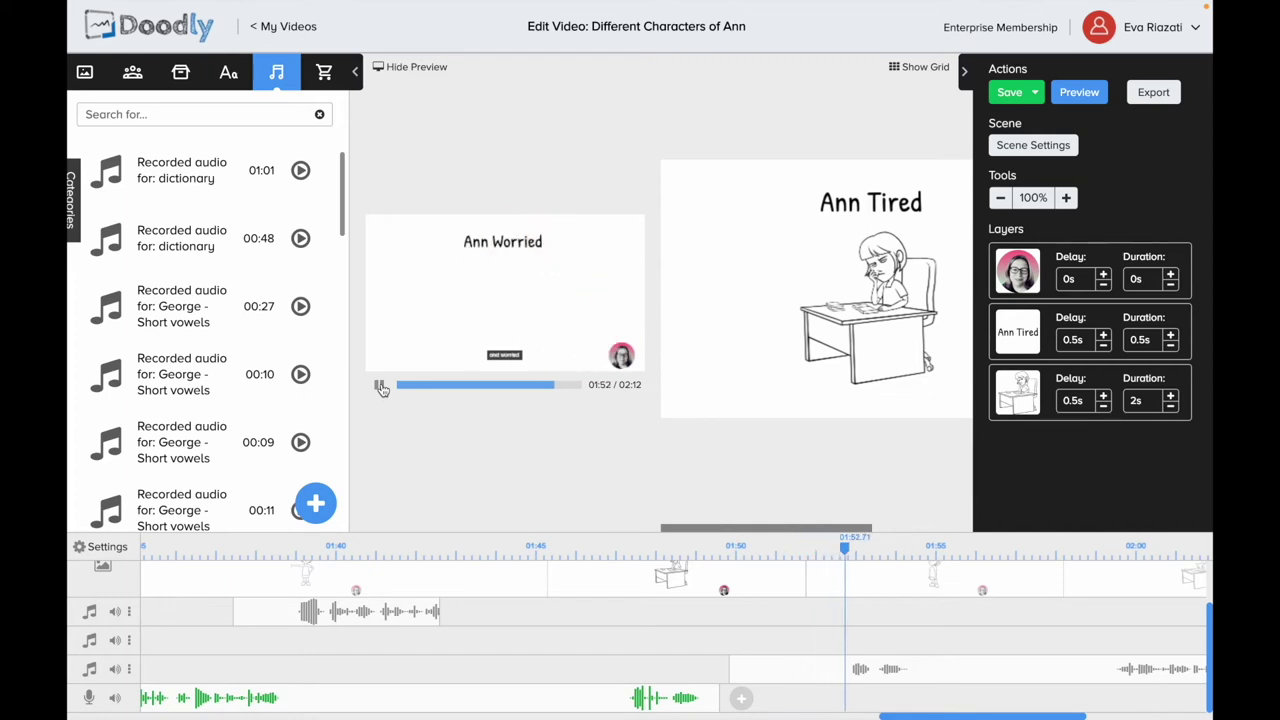
left_click(381, 389)
left_click_drag(806, 675, 828, 675)
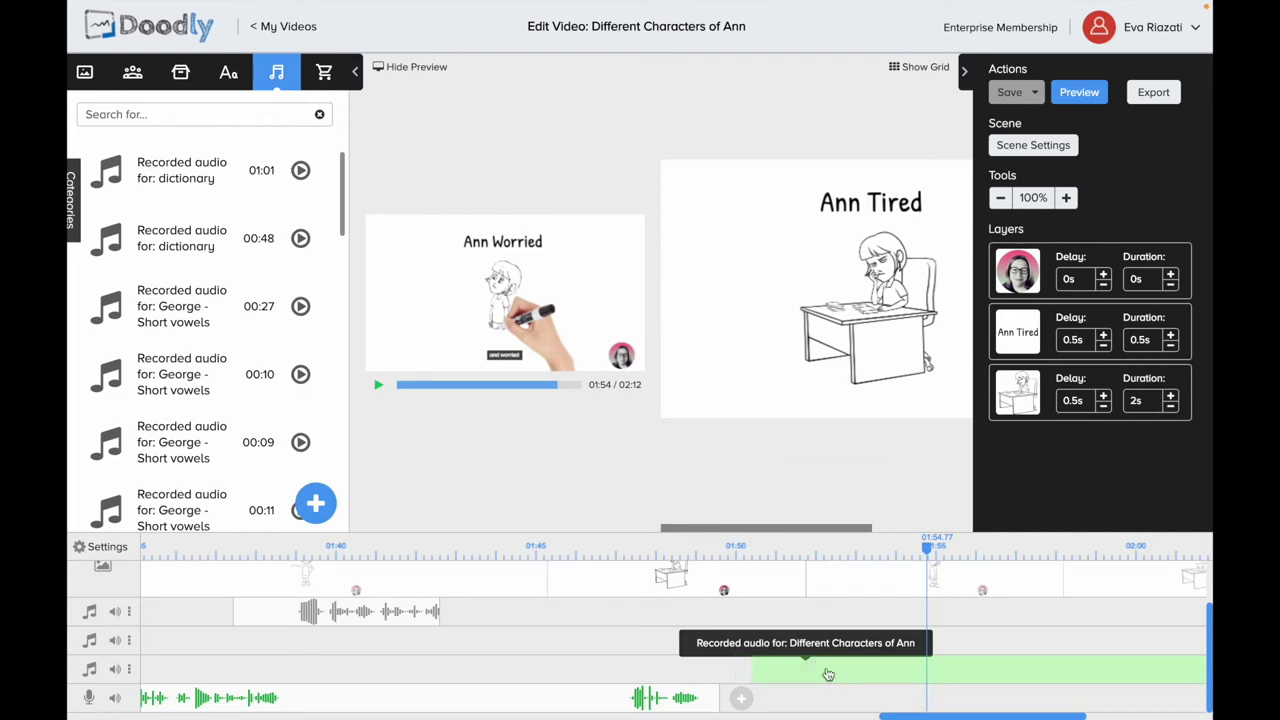
Step: Move the short recording from the uppermost music track to the middle one near the video's beginning, starting at about 8.1 s
left_click_drag(886, 717, 771, 717)
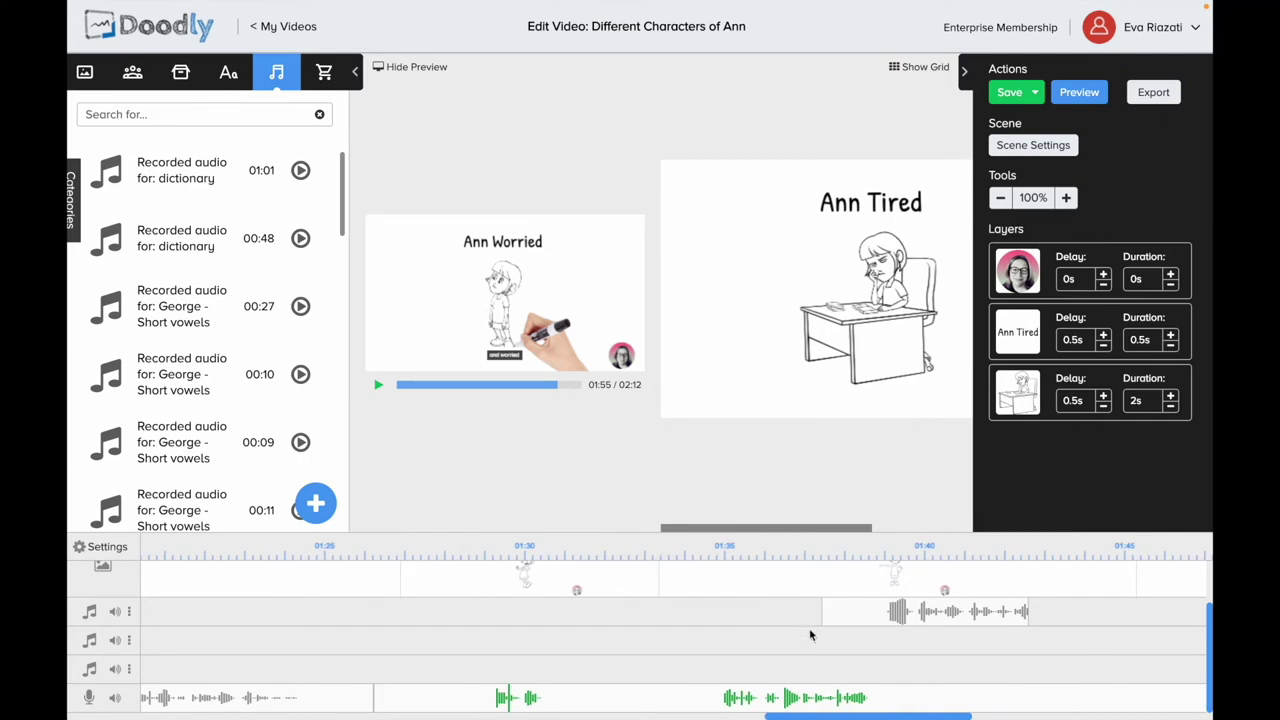
left_click_drag(826, 613, 494, 640)
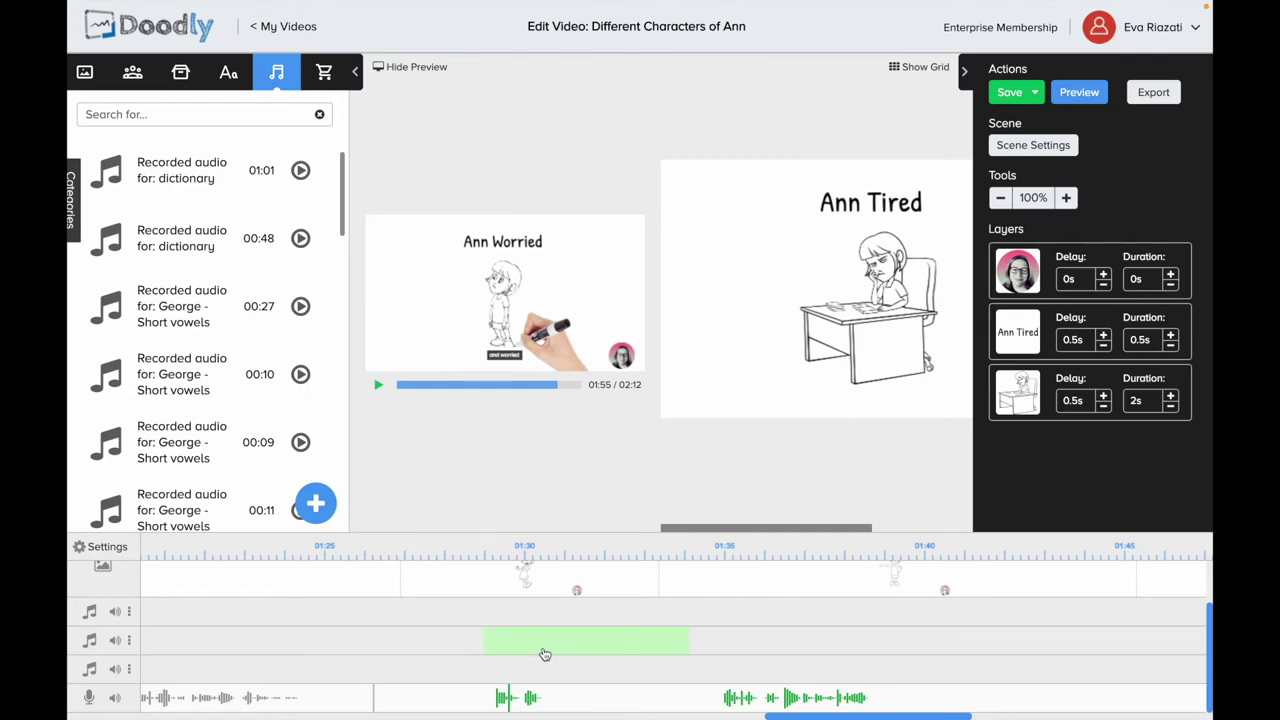
scroll(514, 651, "left", 10)
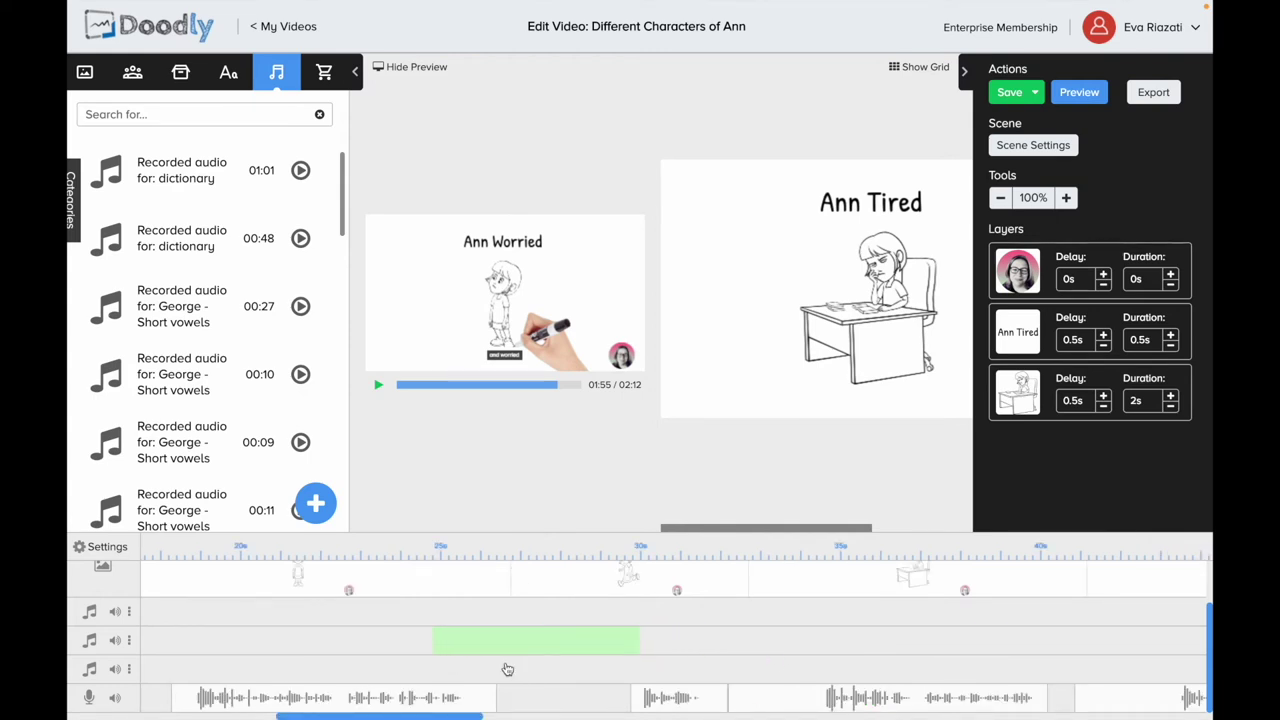
left_click_drag(446, 649, 229, 645)
left_click_drag(342, 716, 160, 716)
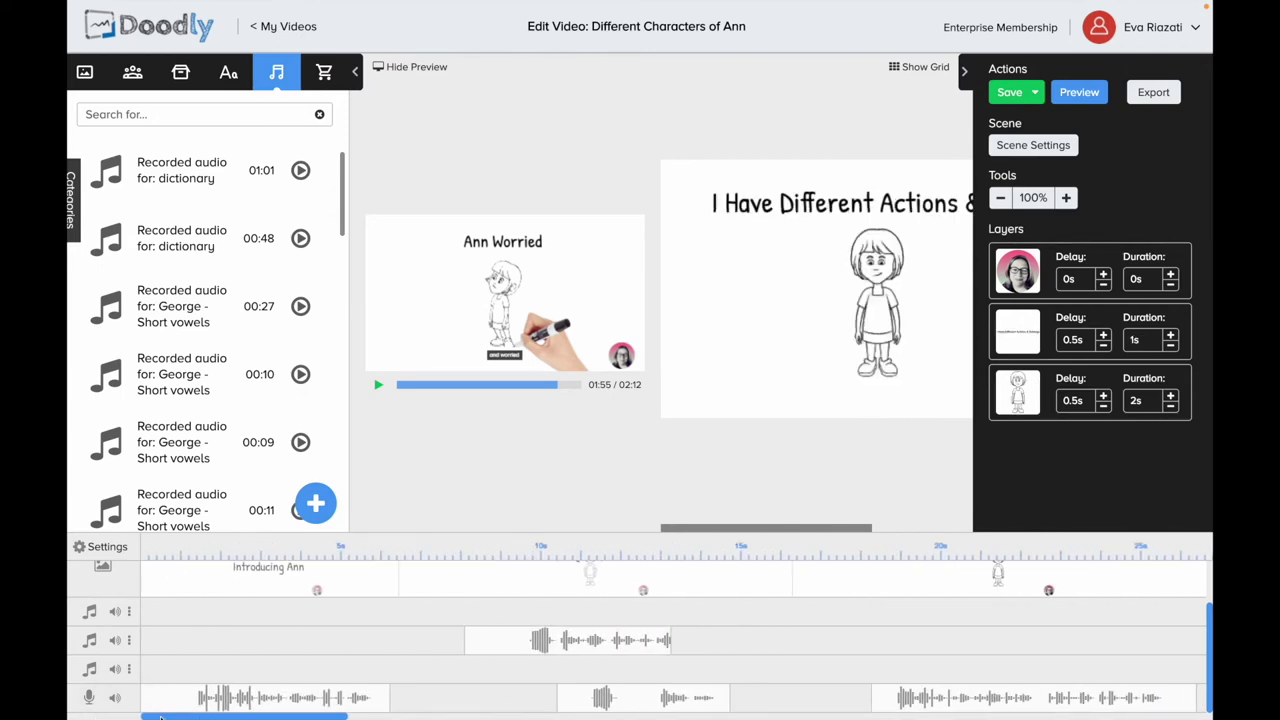
Step: Align the short recording with the "Hello, My name is Ann" scene at about 9.9 s and place it on the lowest music track
left_click(489, 583)
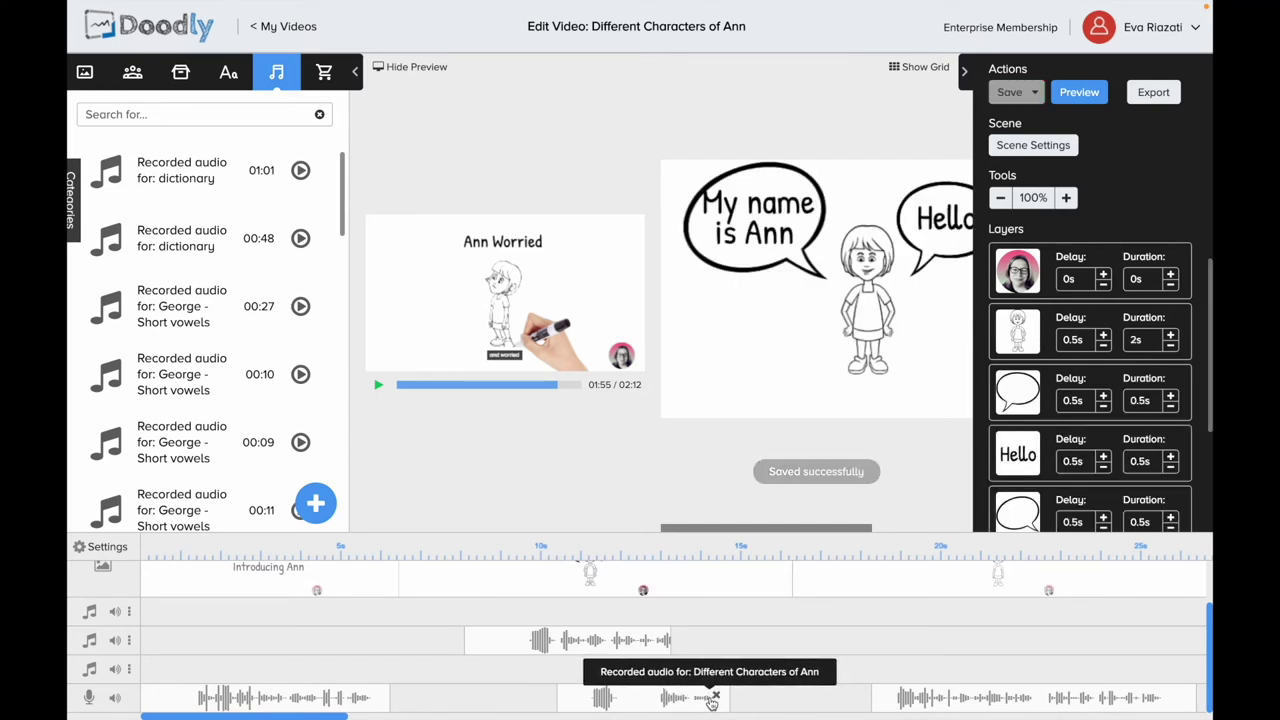
left_click_drag(561, 647, 633, 658)
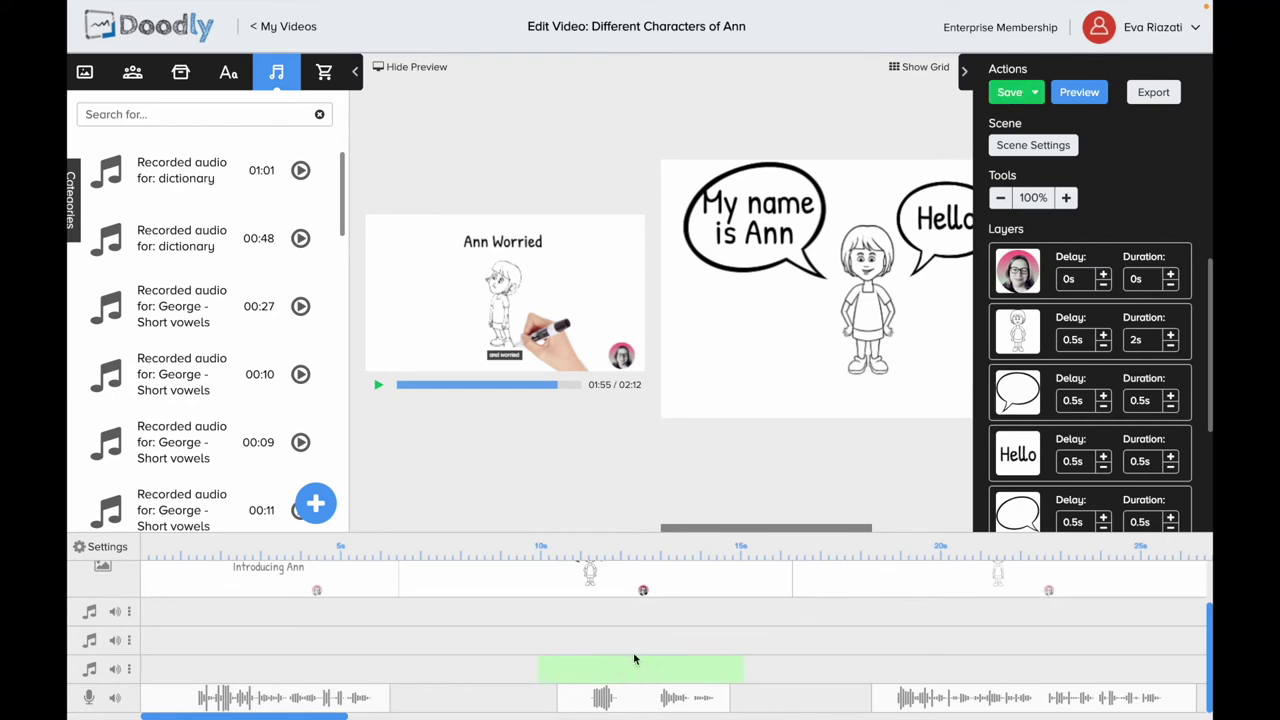
left_click(129, 641)
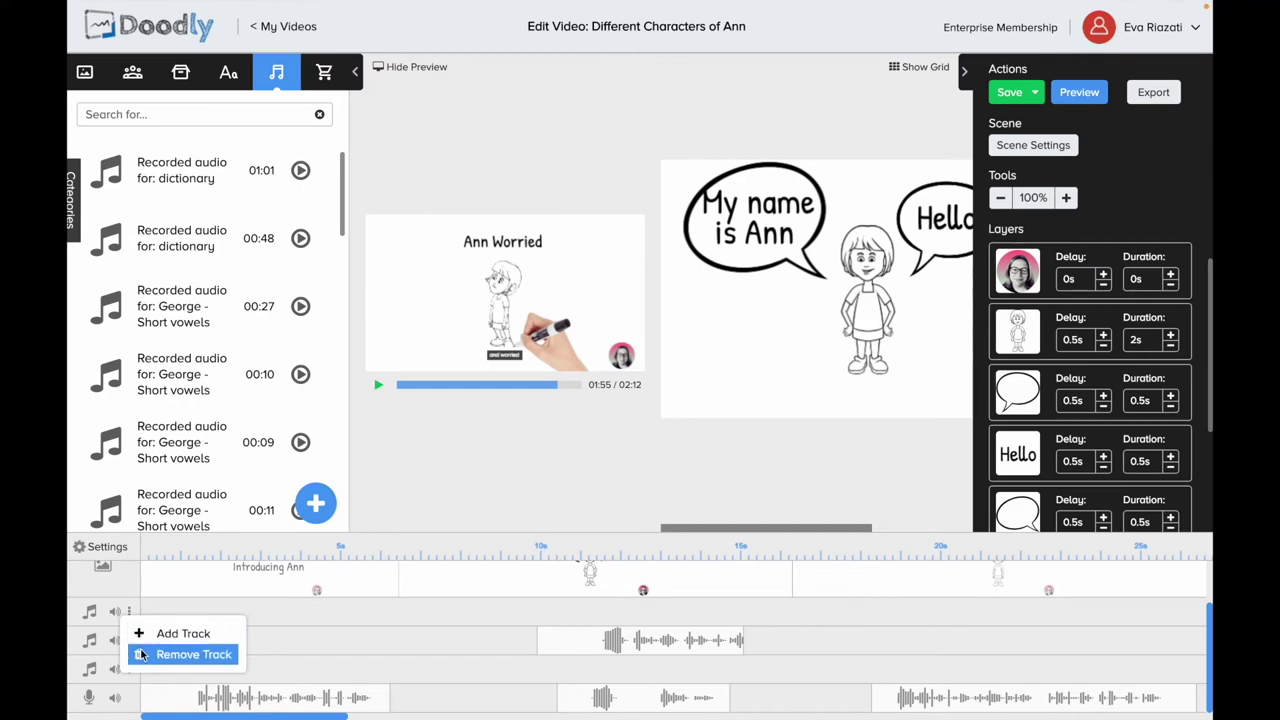
left_click(531, 640)
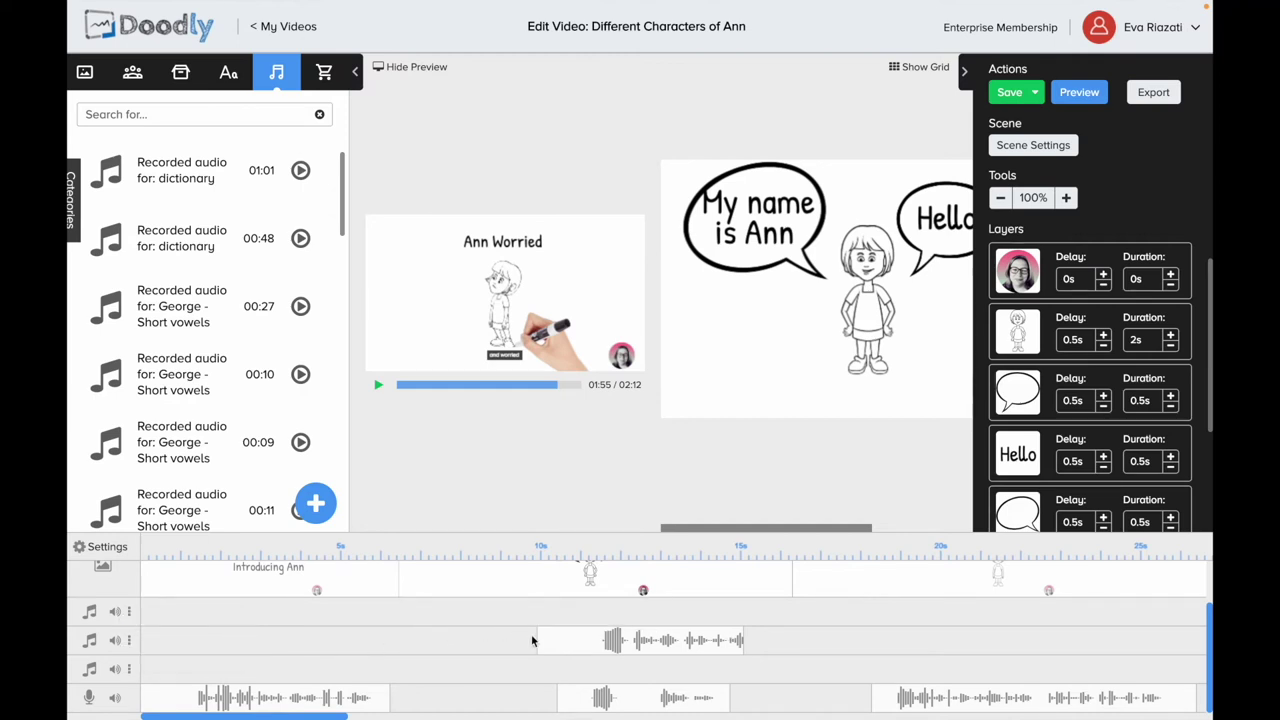
left_click_drag(563, 641, 562, 668)
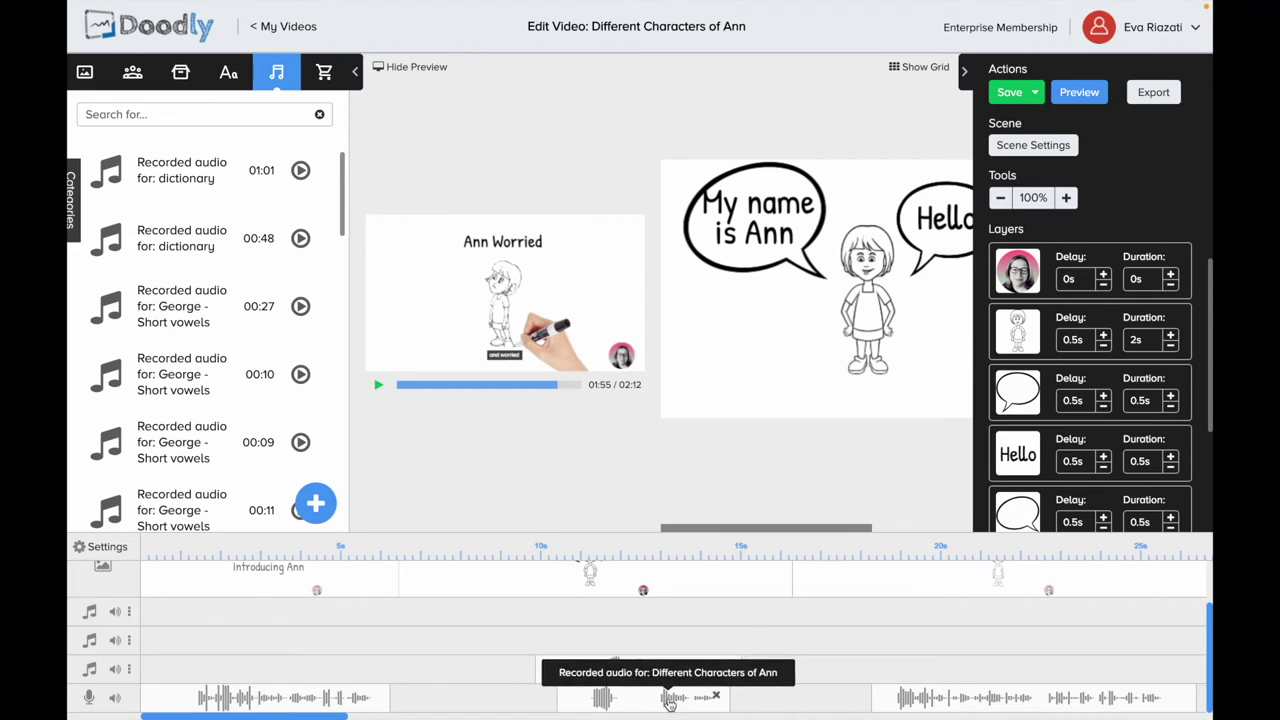
Step: Delete the old voice-over clip under the "My name is Ann" scene and put the short recording in its place on the voice-over track
mouse_move(717, 700)
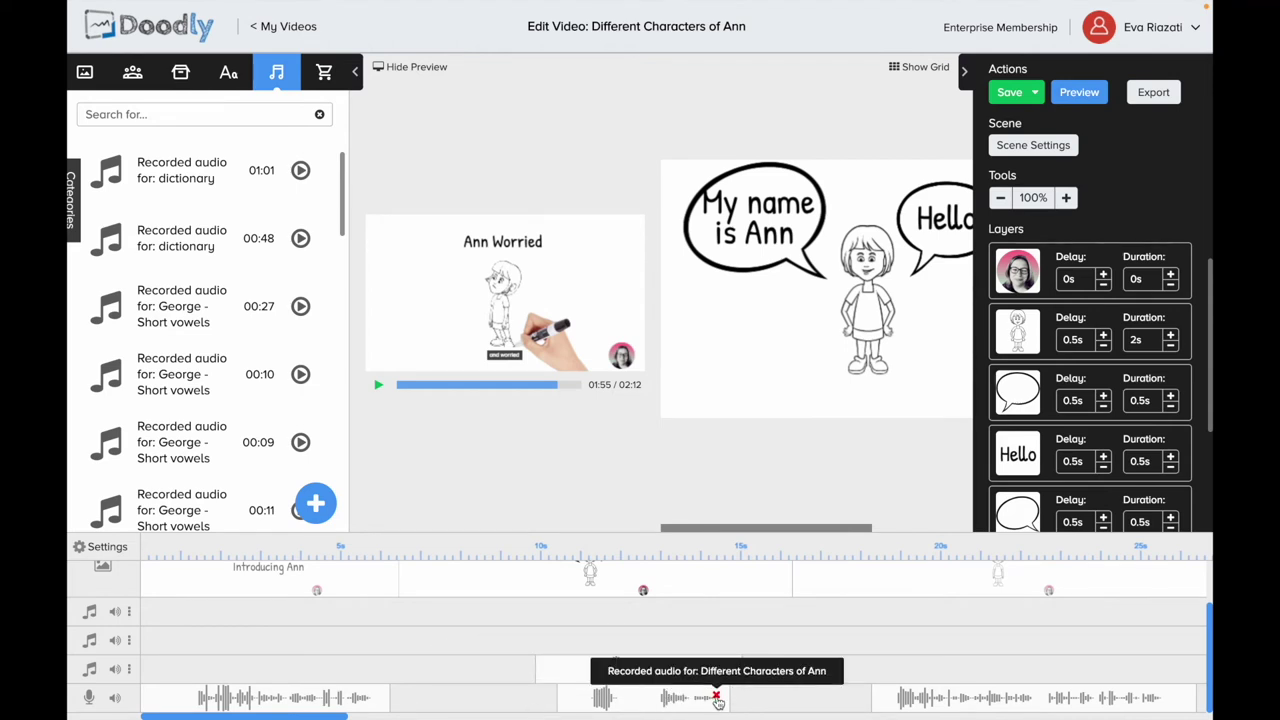
left_click(716, 697)
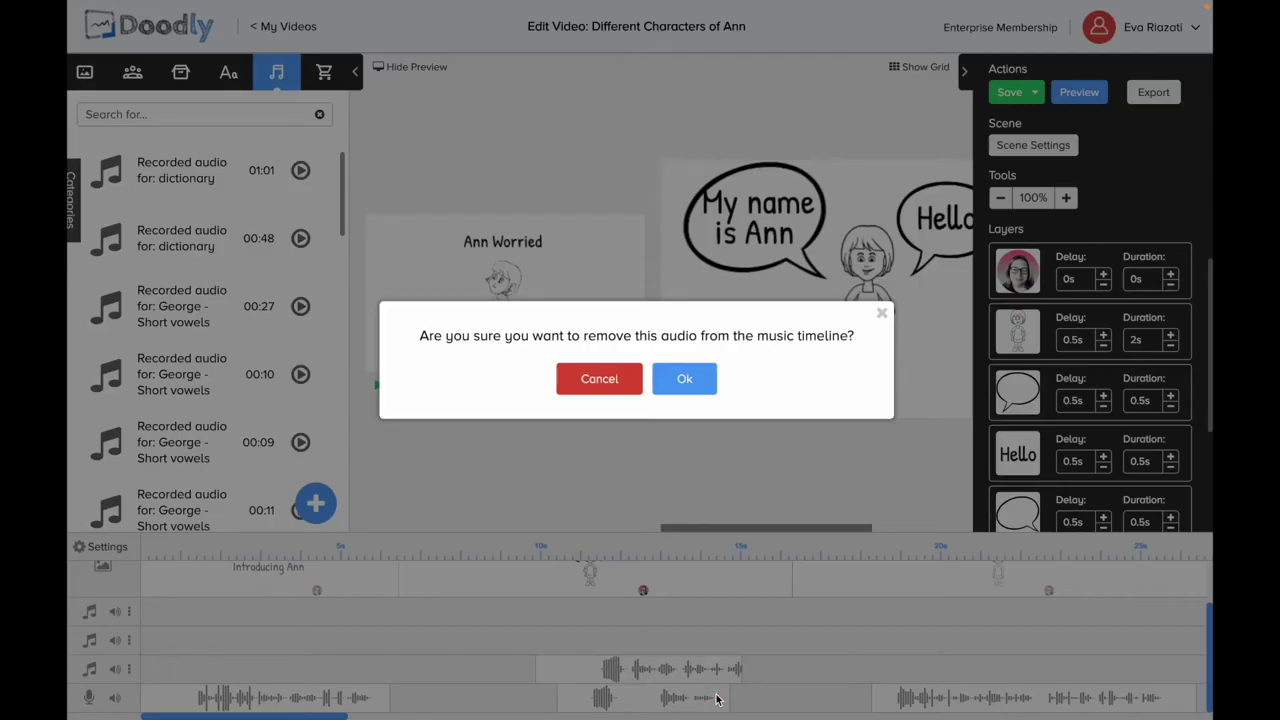
left_click(688, 380)
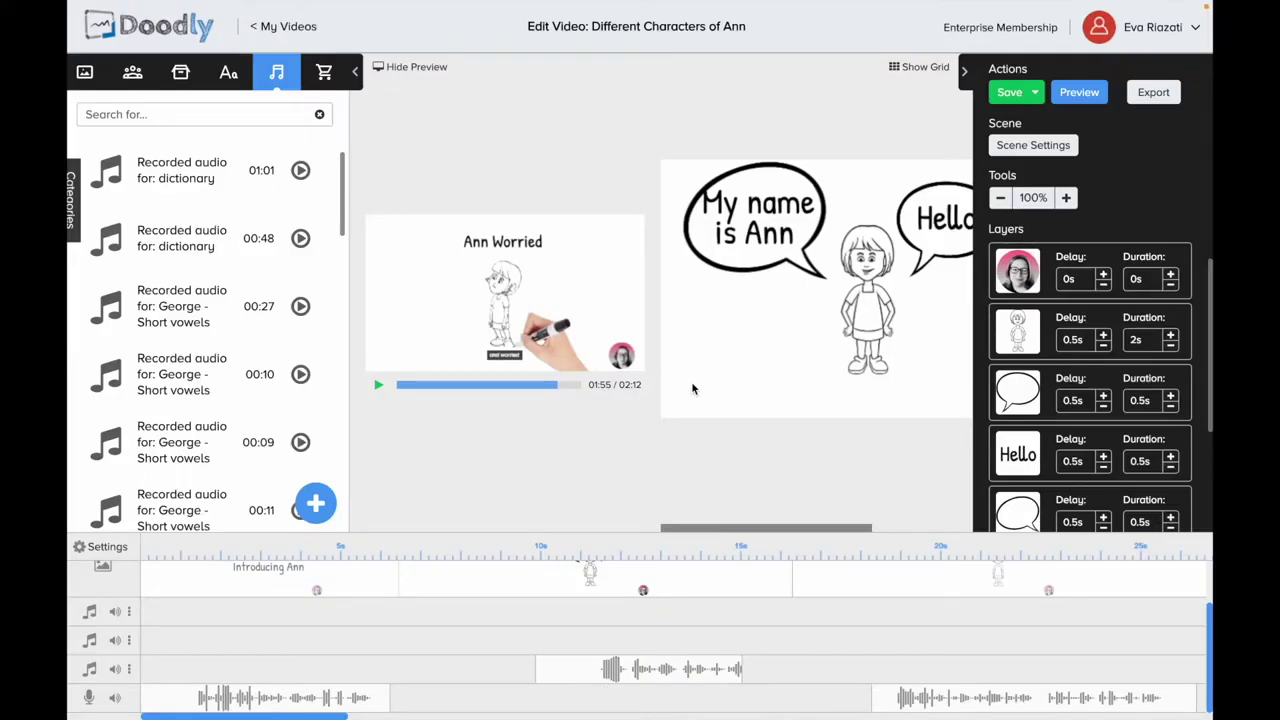
left_click_drag(636, 672, 635, 695)
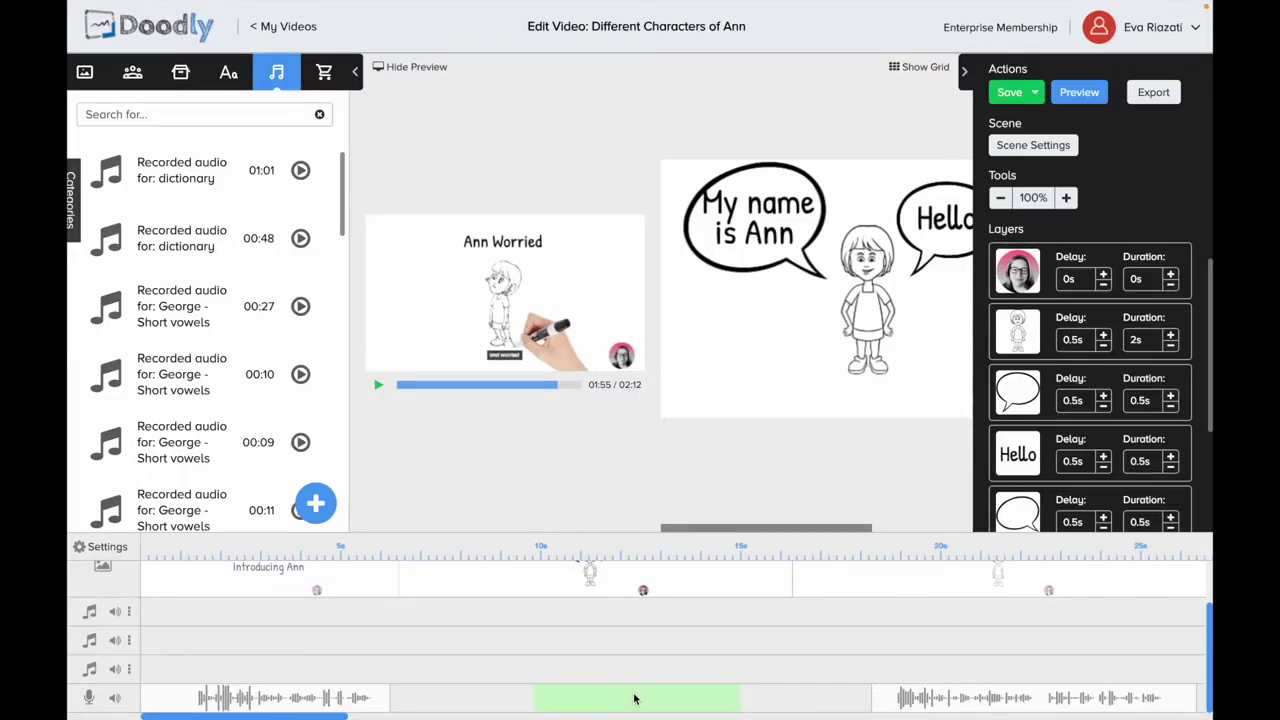
Step: Remove the empty uppermost music track from the timeline
left_click(128, 612)
left_click(149, 626)
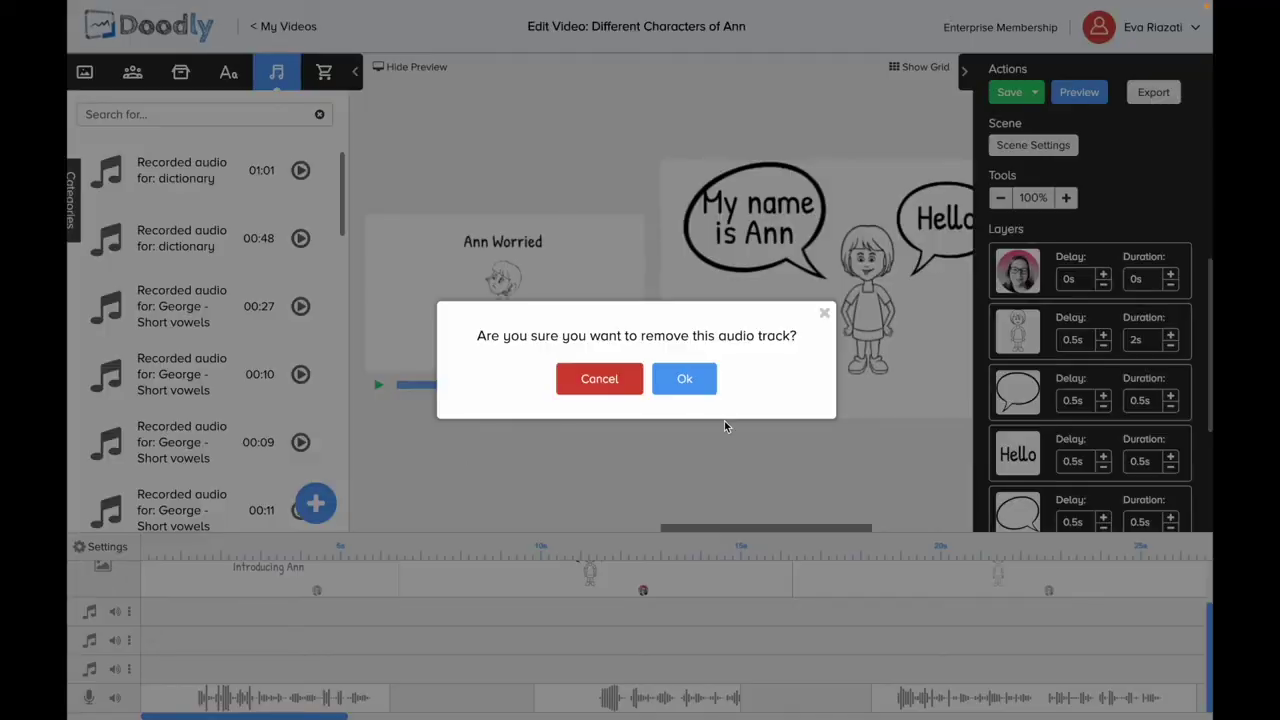
left_click(688, 378)
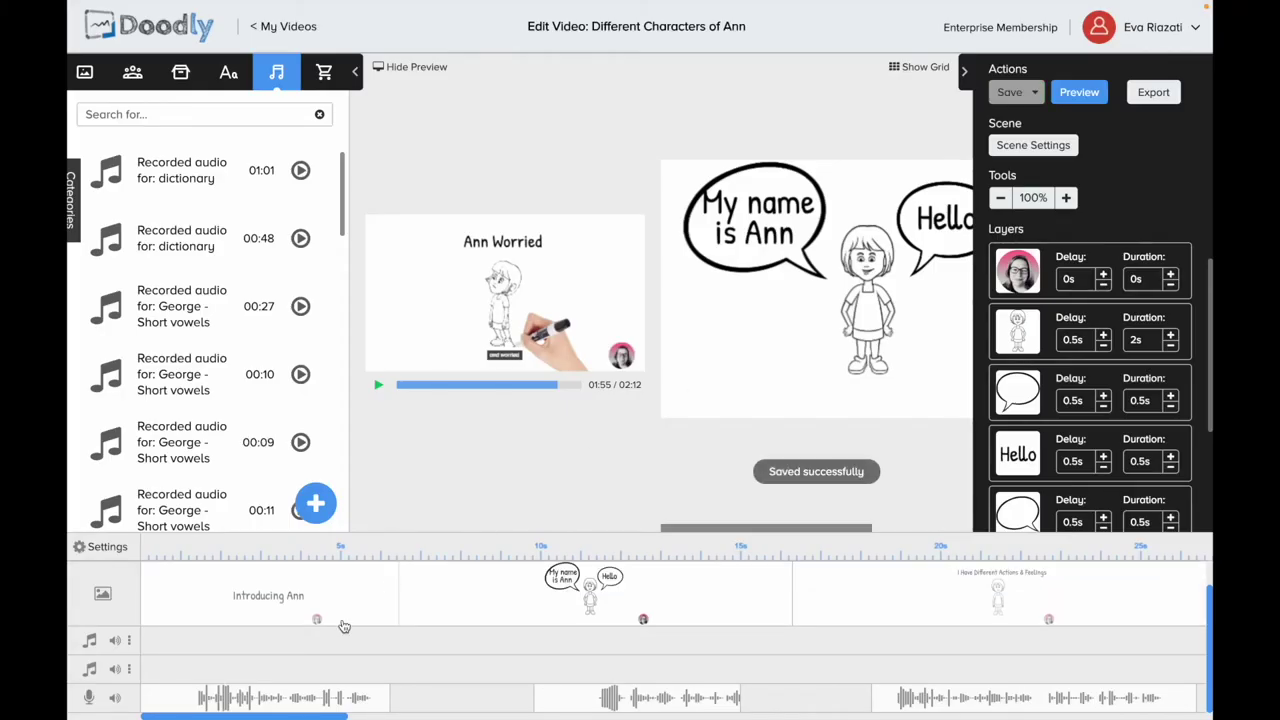
Step: Preview the video from the start through the "My name is Ann" scene to check the replaced voice-over
left_click(1079, 92)
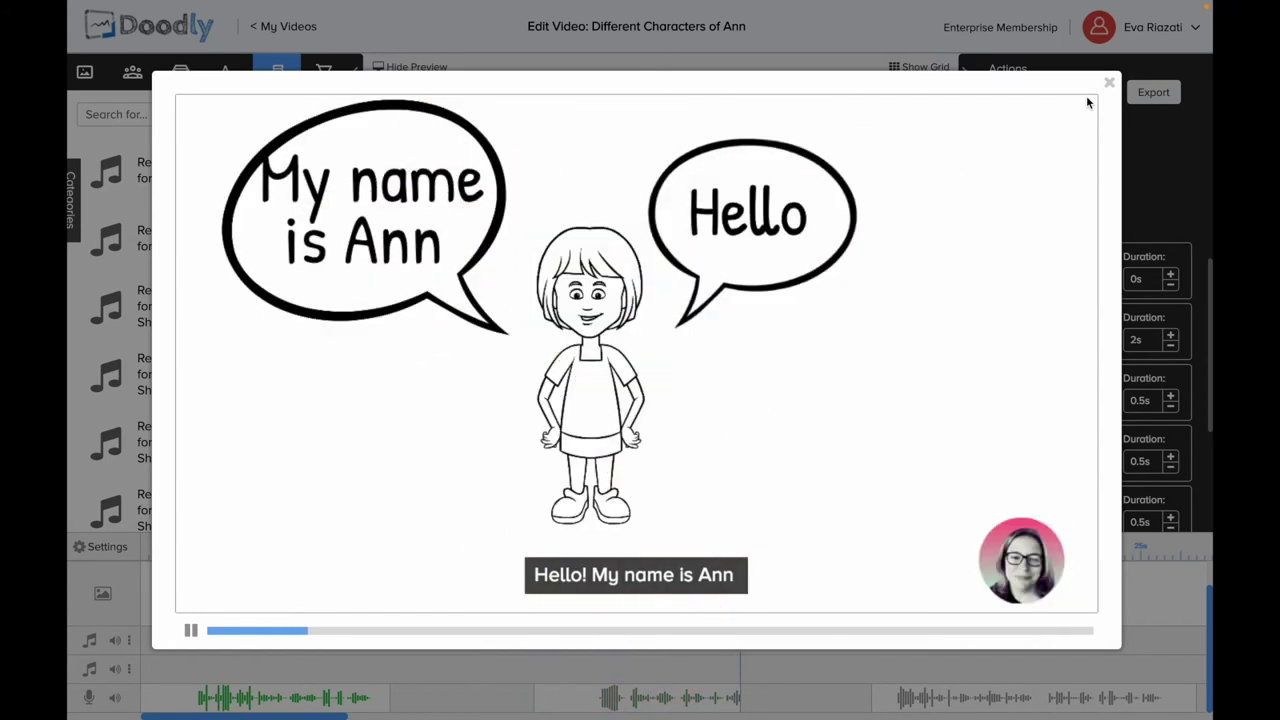
key("space")
left_click(1108, 84)
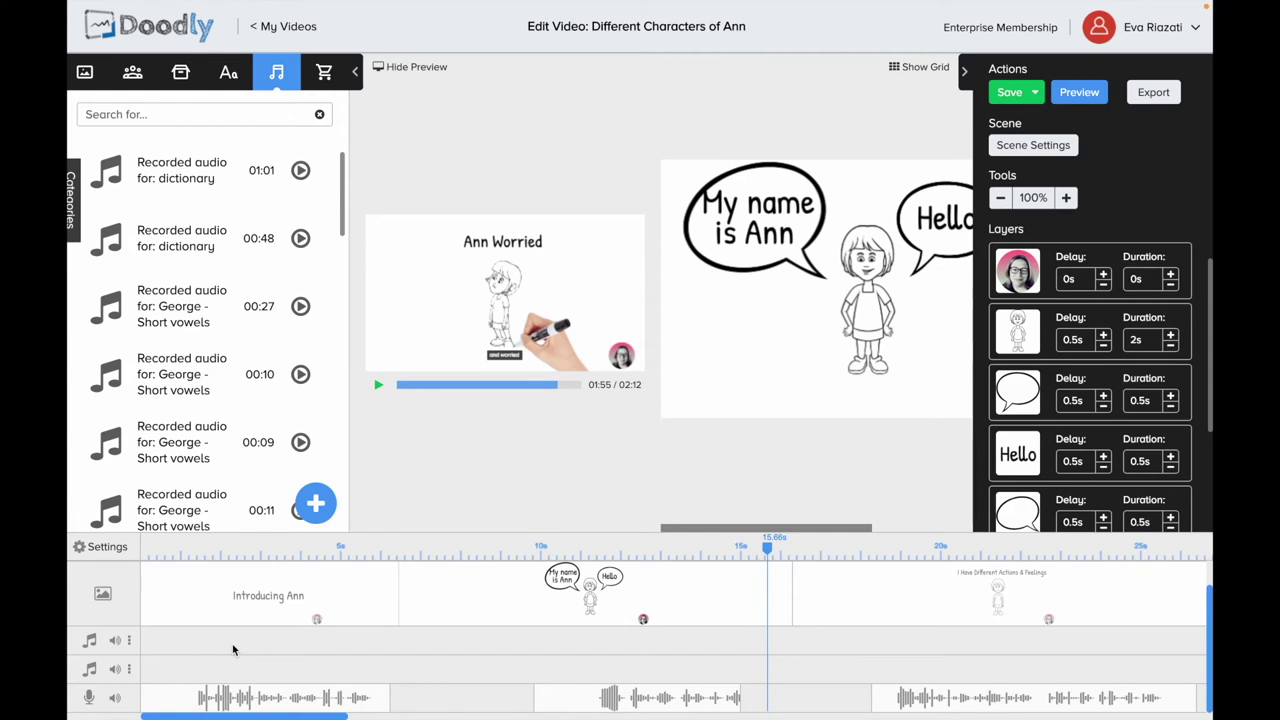
Step: Adjust the volume of the voice-over track and preview the opening "Introducing Ann" scene to check it
left_click(115, 700)
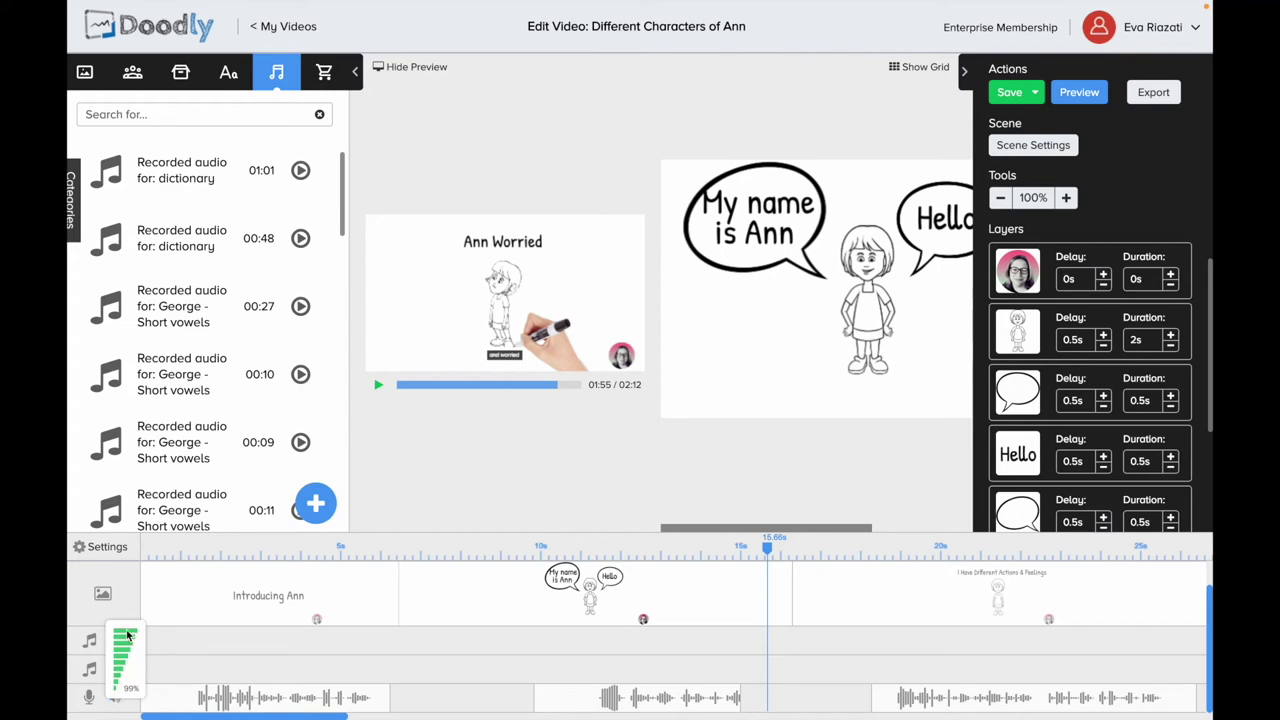
left_click_drag(127, 634, 127, 662)
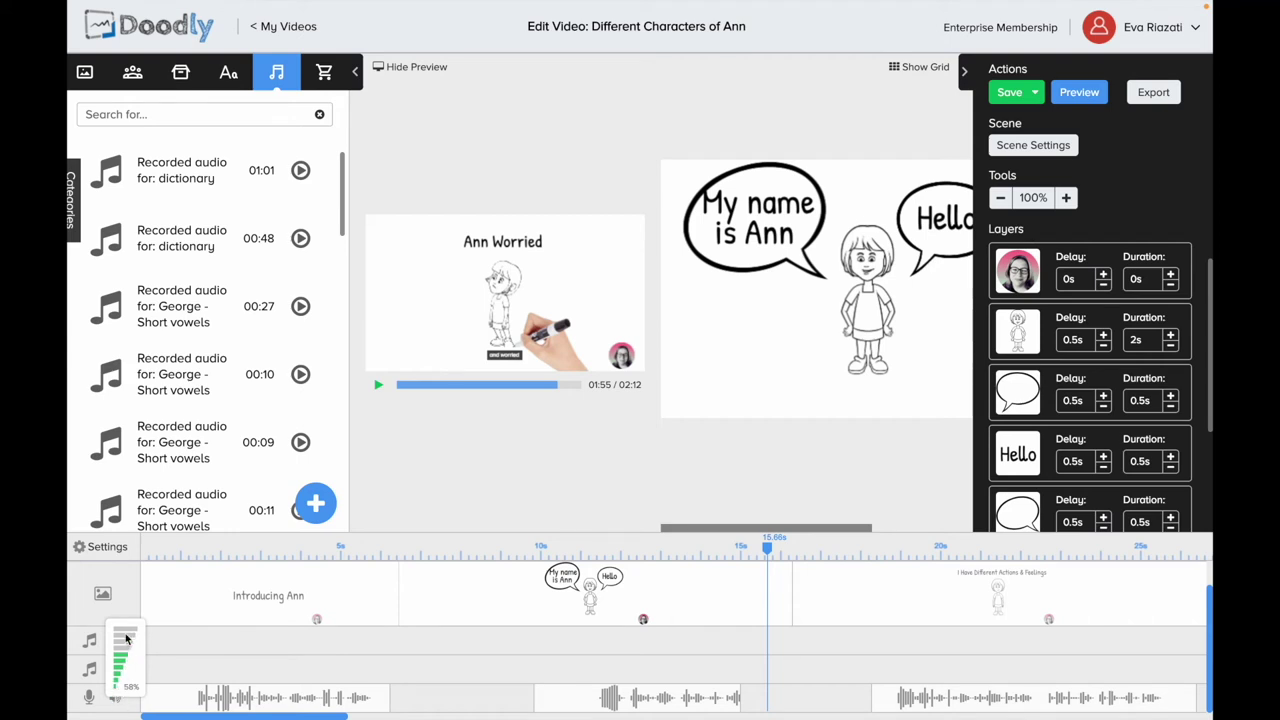
left_click(124, 650)
left_click_drag(124, 652, 127, 651)
left_click_drag(124, 654, 126, 652)
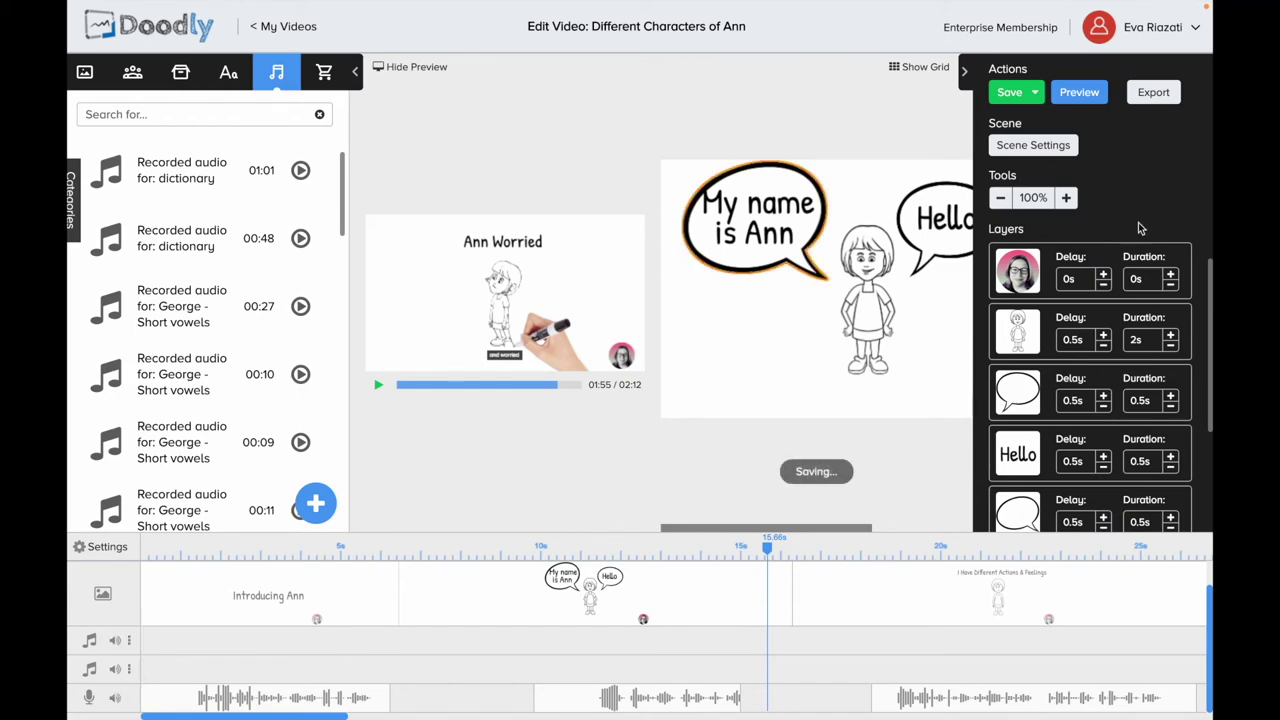
left_click(1079, 92)
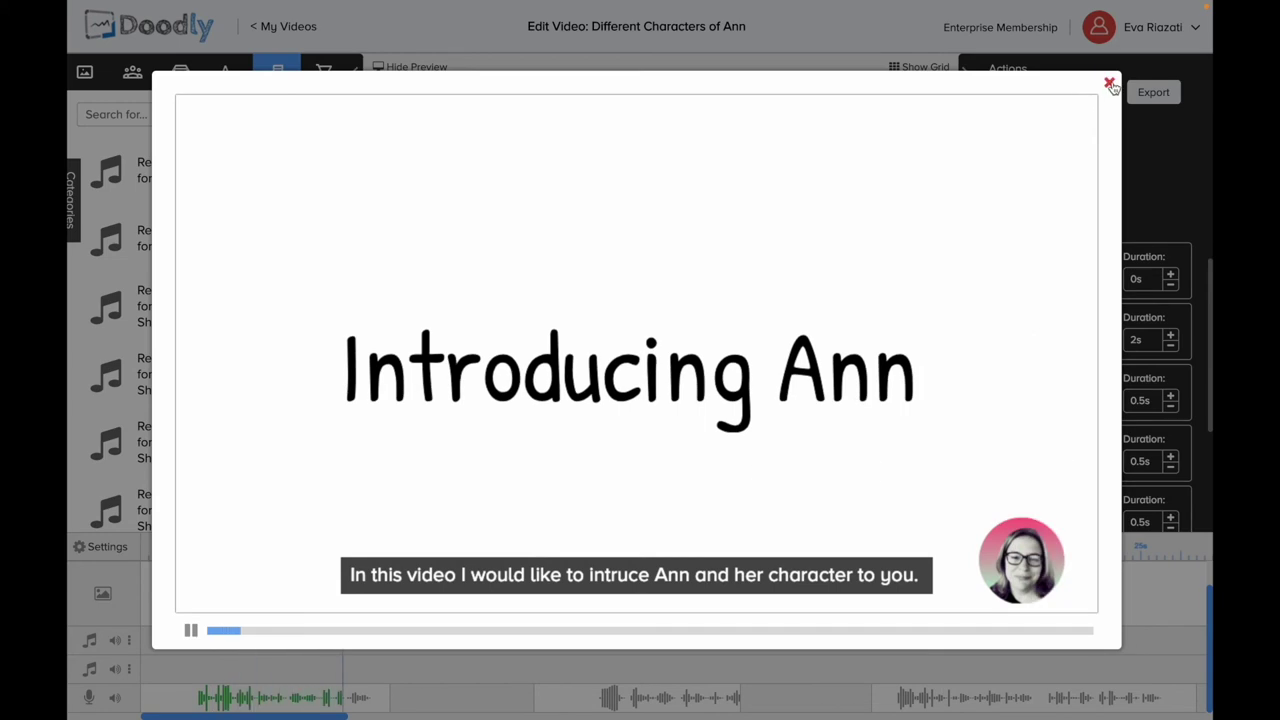
left_click(1110, 84)
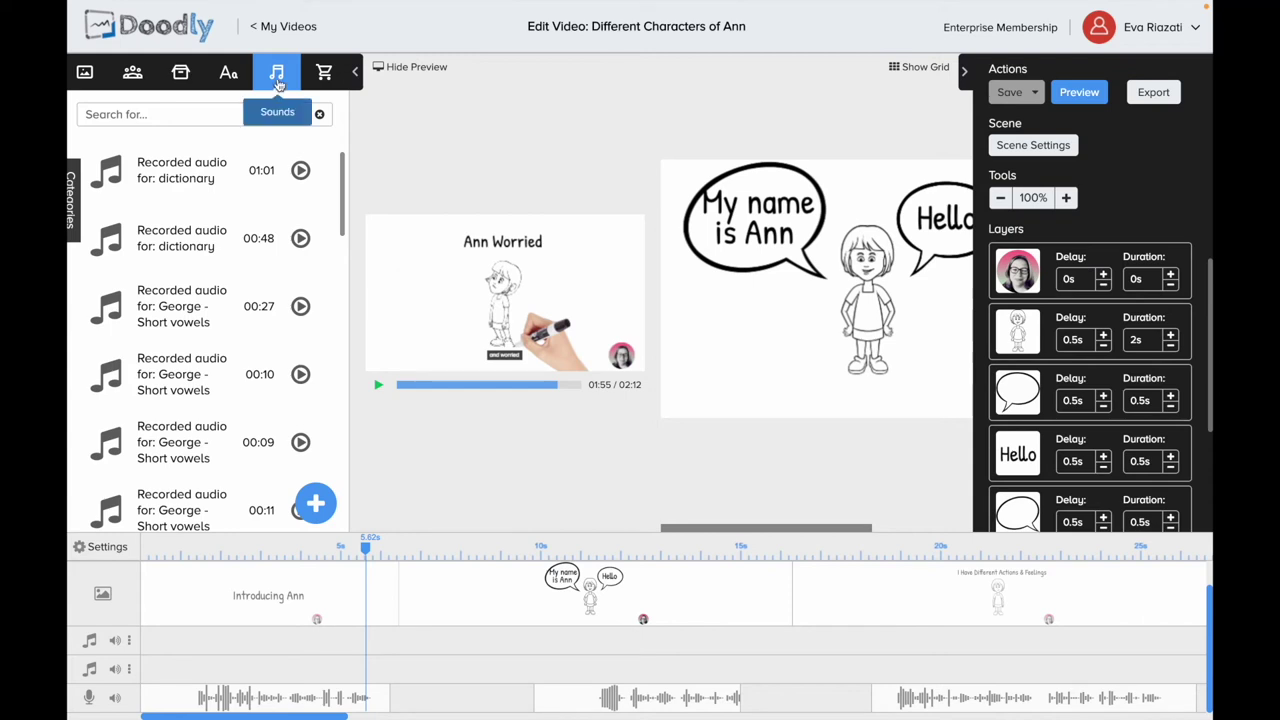
Step: Show the recorded-audio category in the sound library and look through the recordings for Different Characters of Ann
left_click(74, 195)
left_click(86, 220)
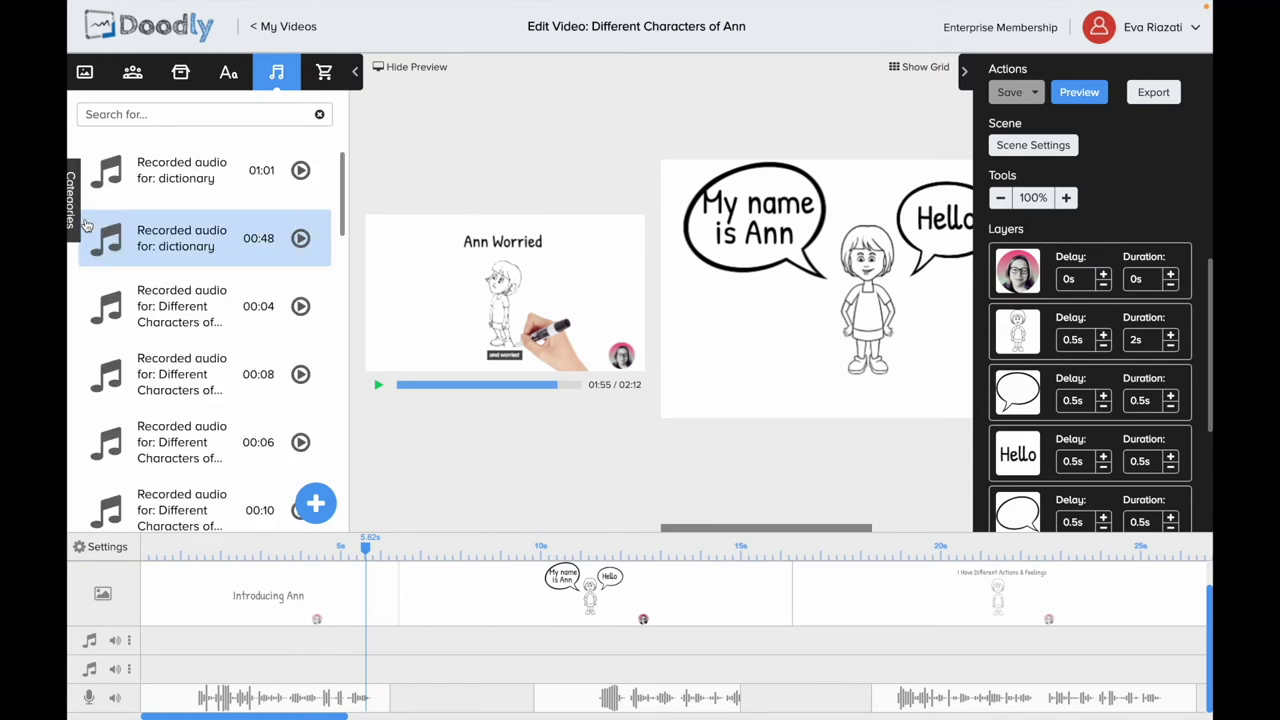
left_click(170, 316)
scroll(170, 322, "down", 3)
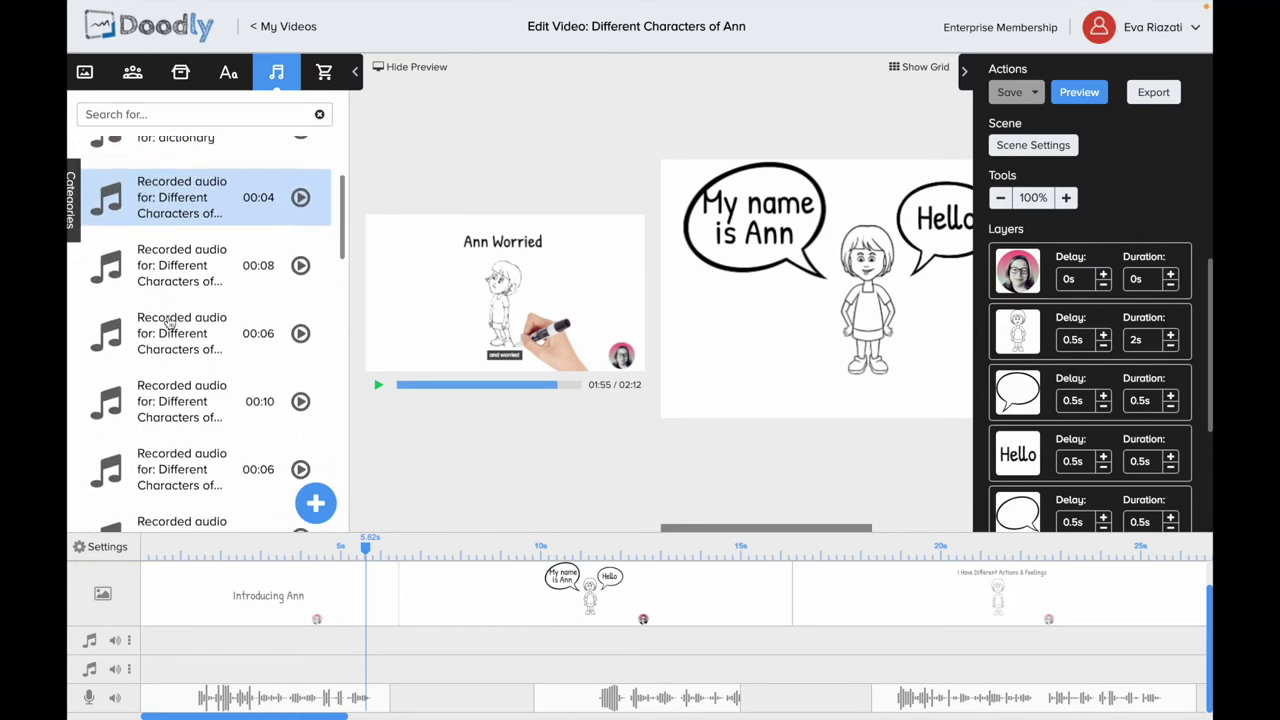
left_click(170, 321)
scroll(170, 322, "down", 3)
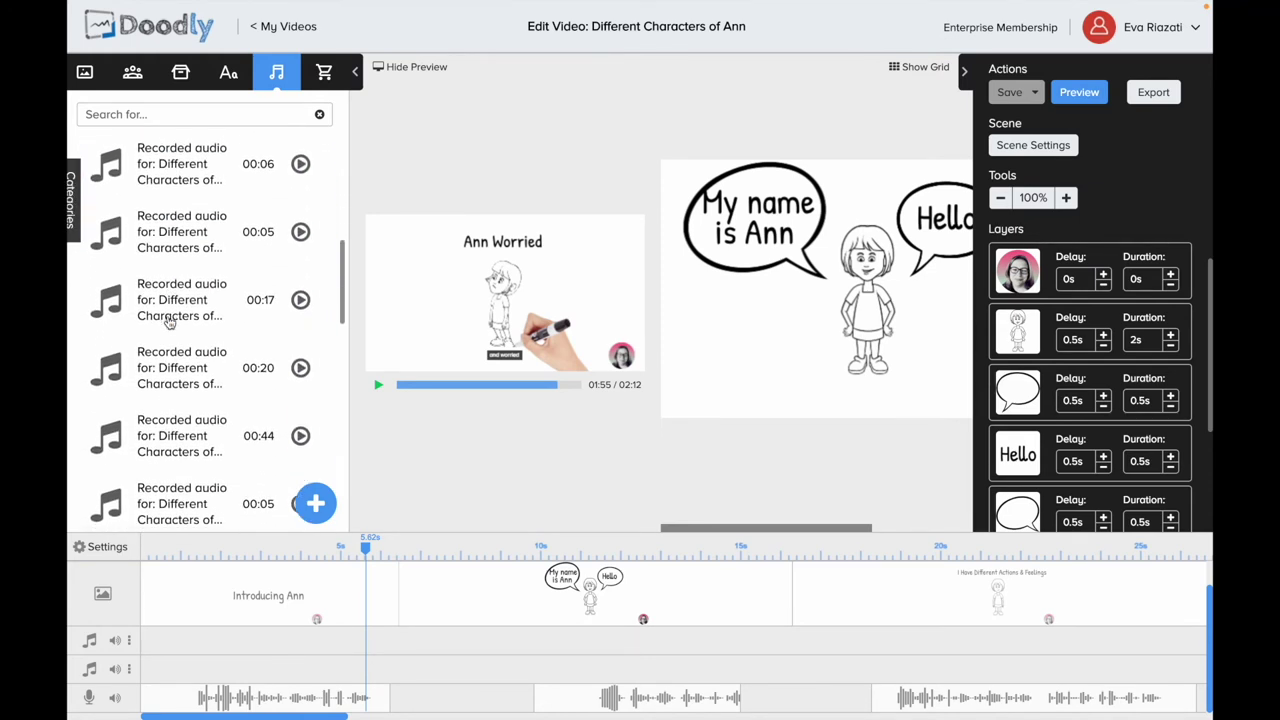
left_click(170, 322)
scroll(170, 300, "down", 10)
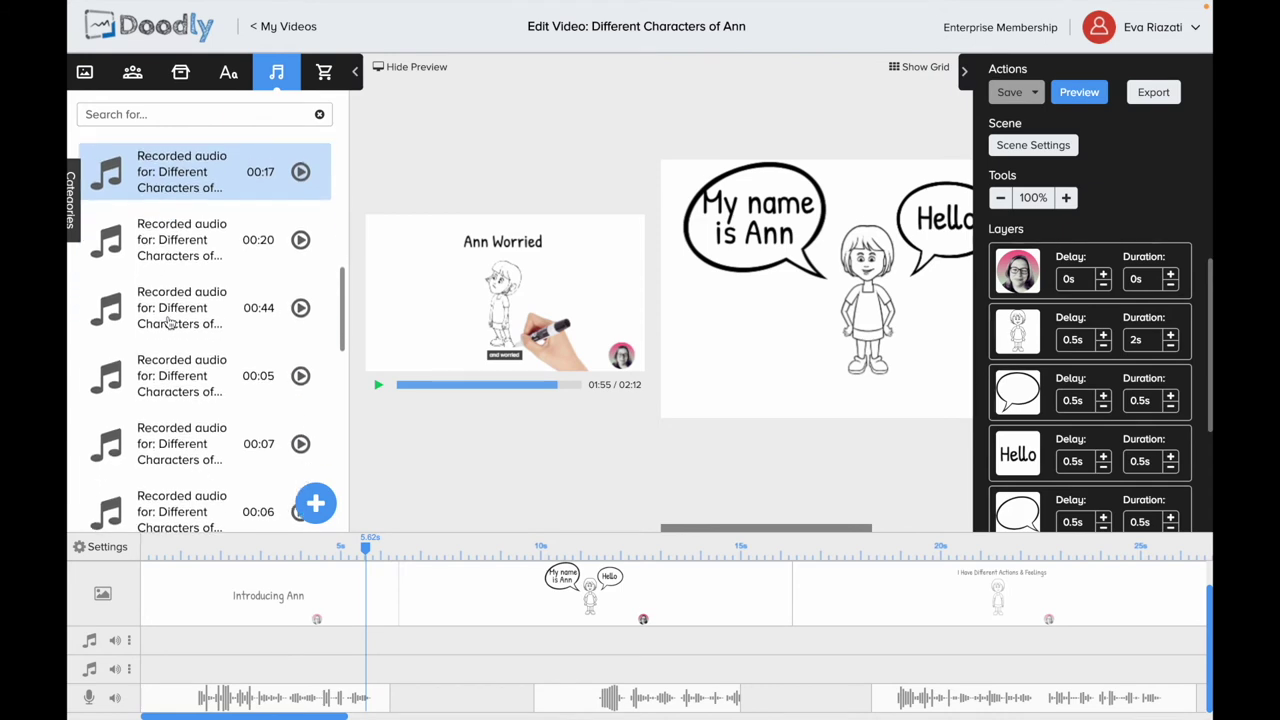
Step: Switch the sound library to the sound effects and listen to Boing, Blast, Bass Drum and Busy Tone
left_click(70, 226)
left_click(89, 272)
left_click(302, 418)
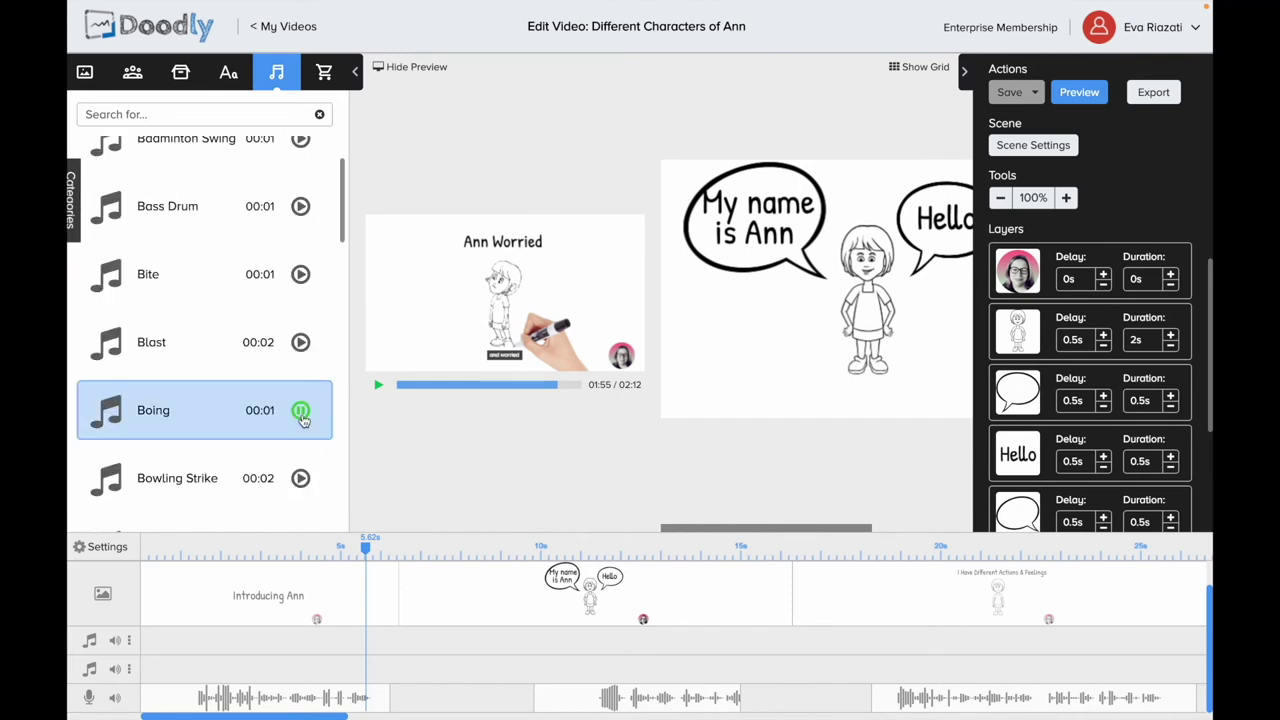
left_click(301, 343)
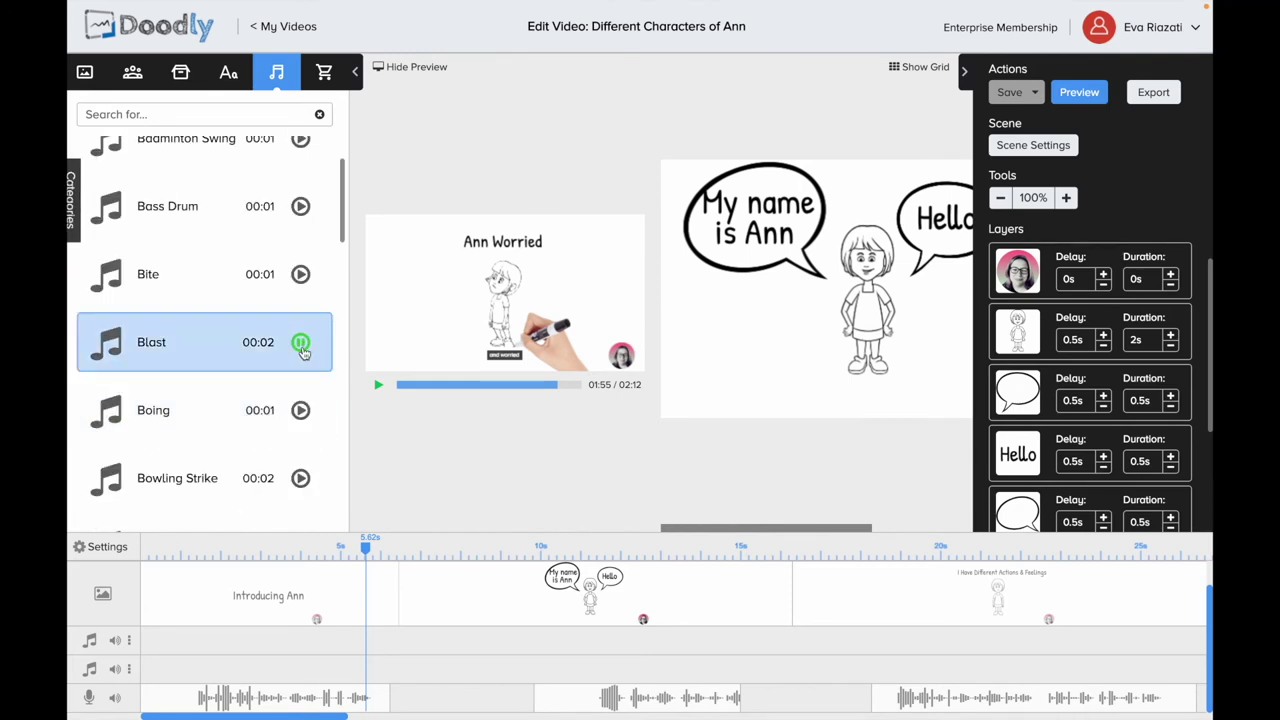
left_click(300, 206)
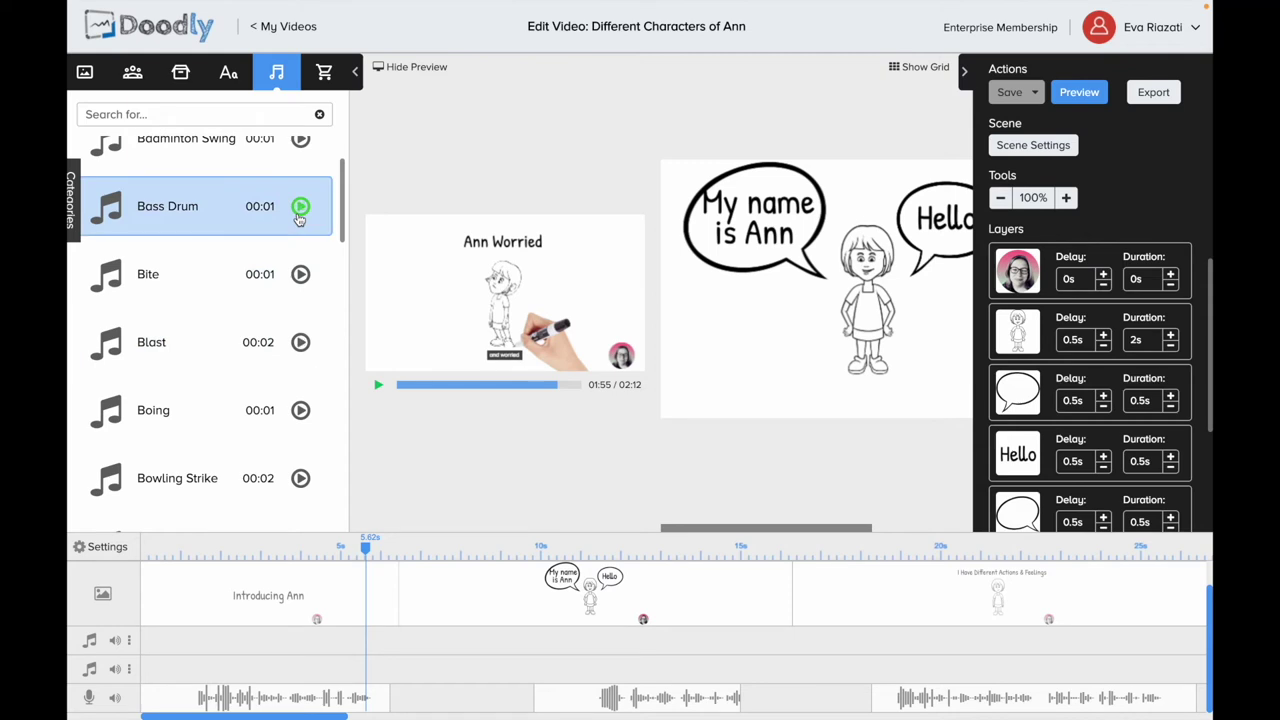
left_click(300, 410)
scroll(210, 470, "down", 5)
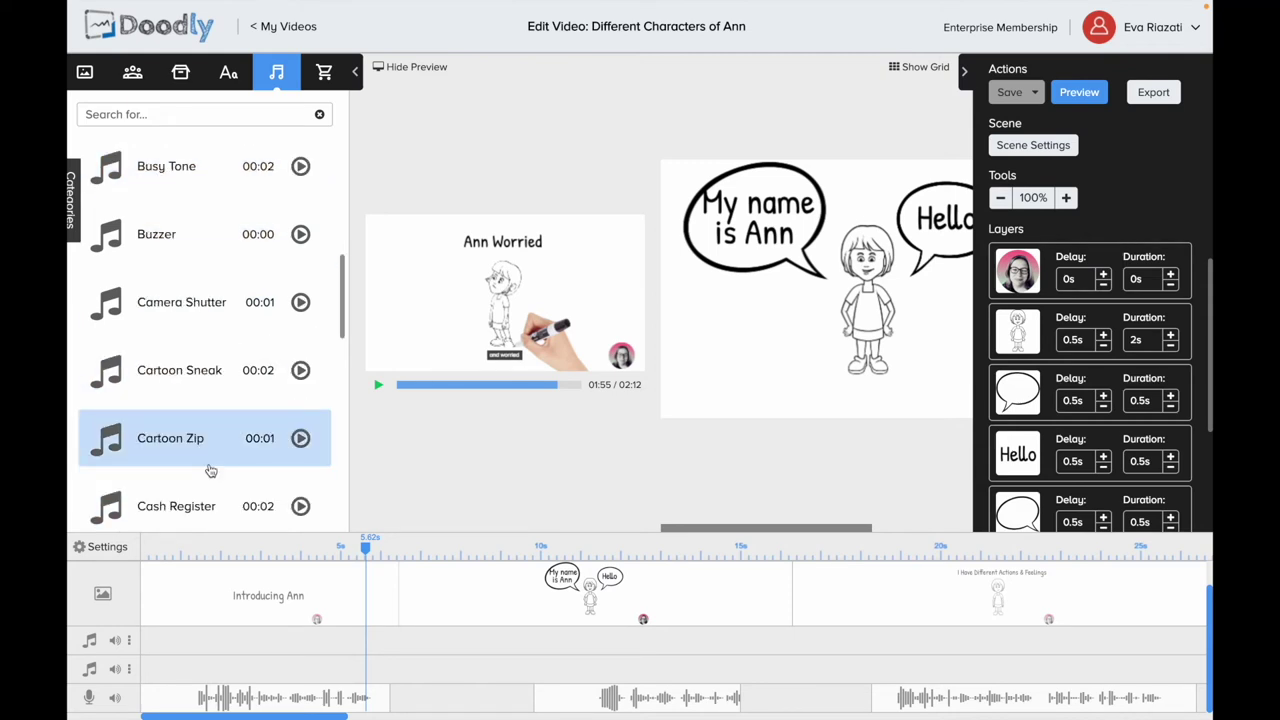
scroll(214, 449, "up", 2)
left_click(300, 296)
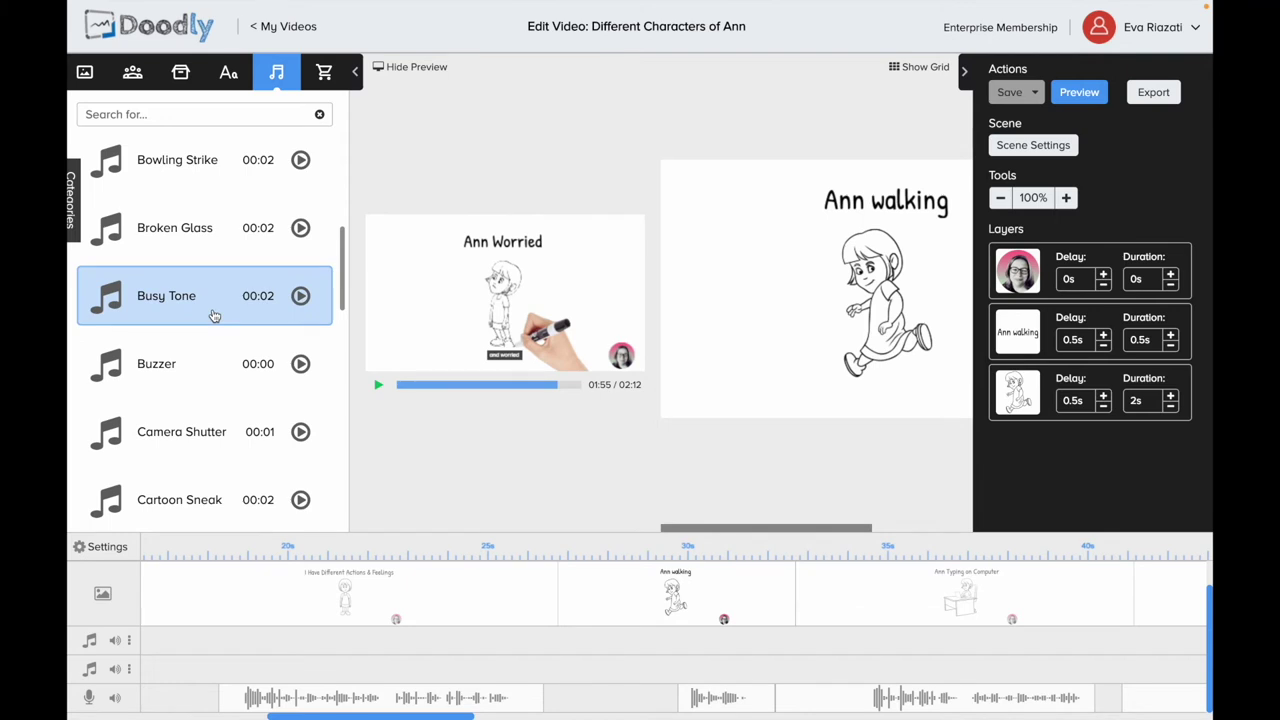
Step: Add the Busy Tone sound effect to the second audio track beneath the Ann Using Phone scene
left_click(861, 601)
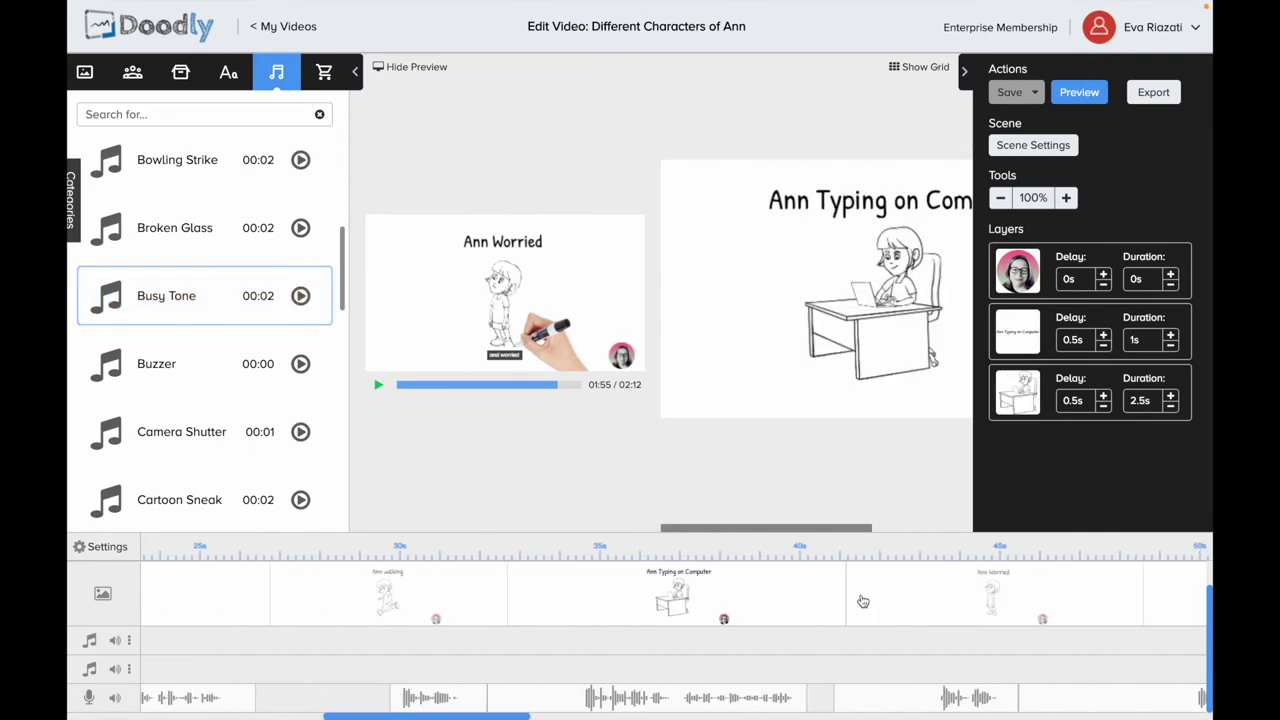
left_click(863, 601)
left_click(863, 601)
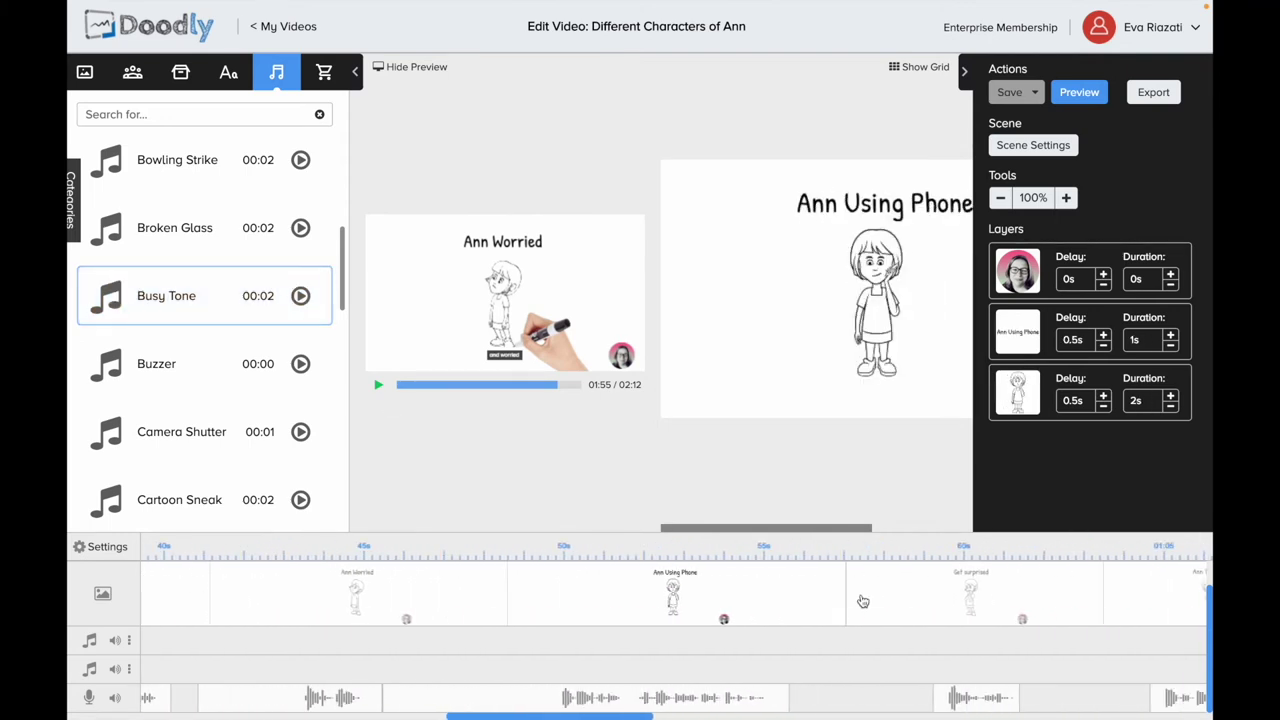
left_click(863, 601)
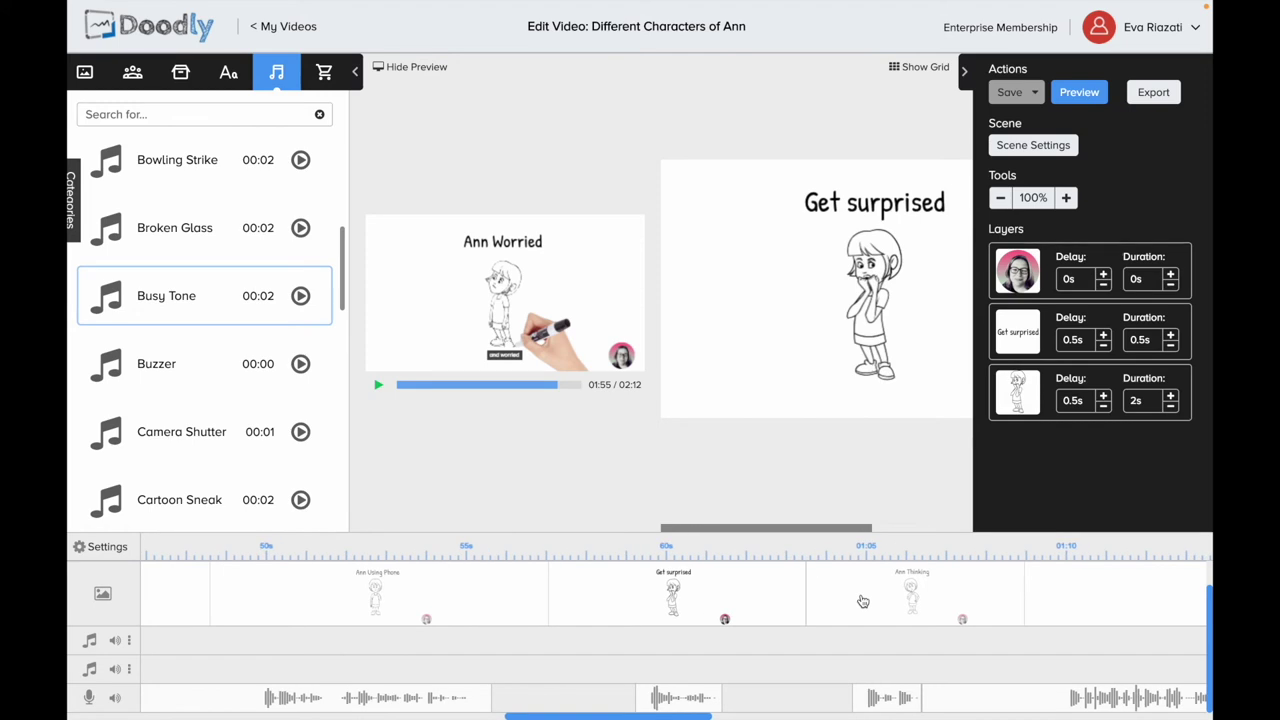
left_click(863, 601)
left_click(863, 601)
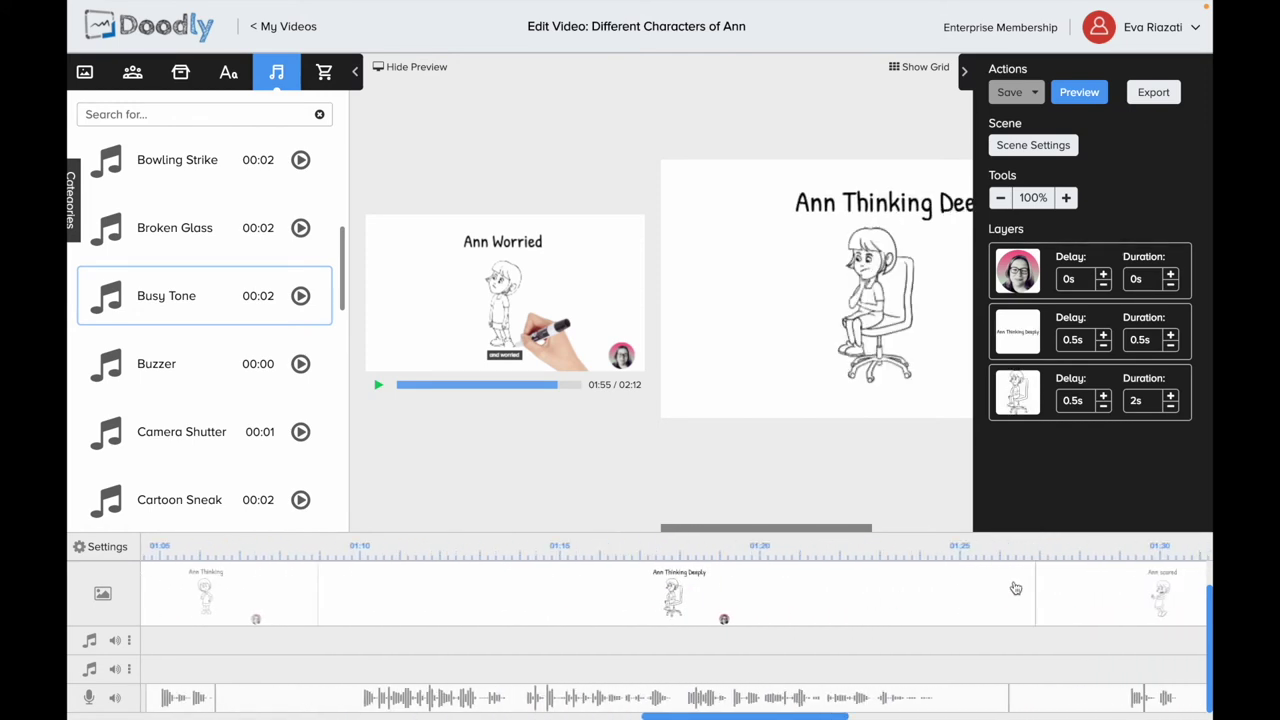
left_click(1103, 592)
left_click(1032, 611)
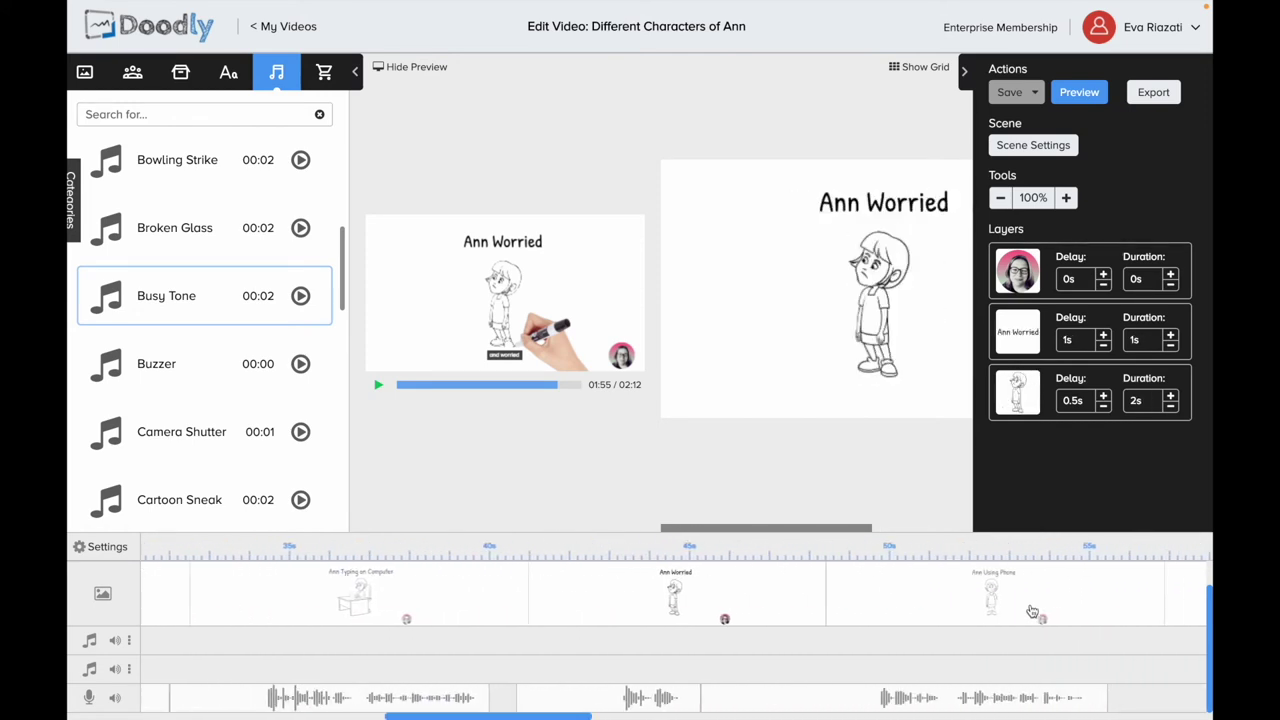
left_click(1032, 611)
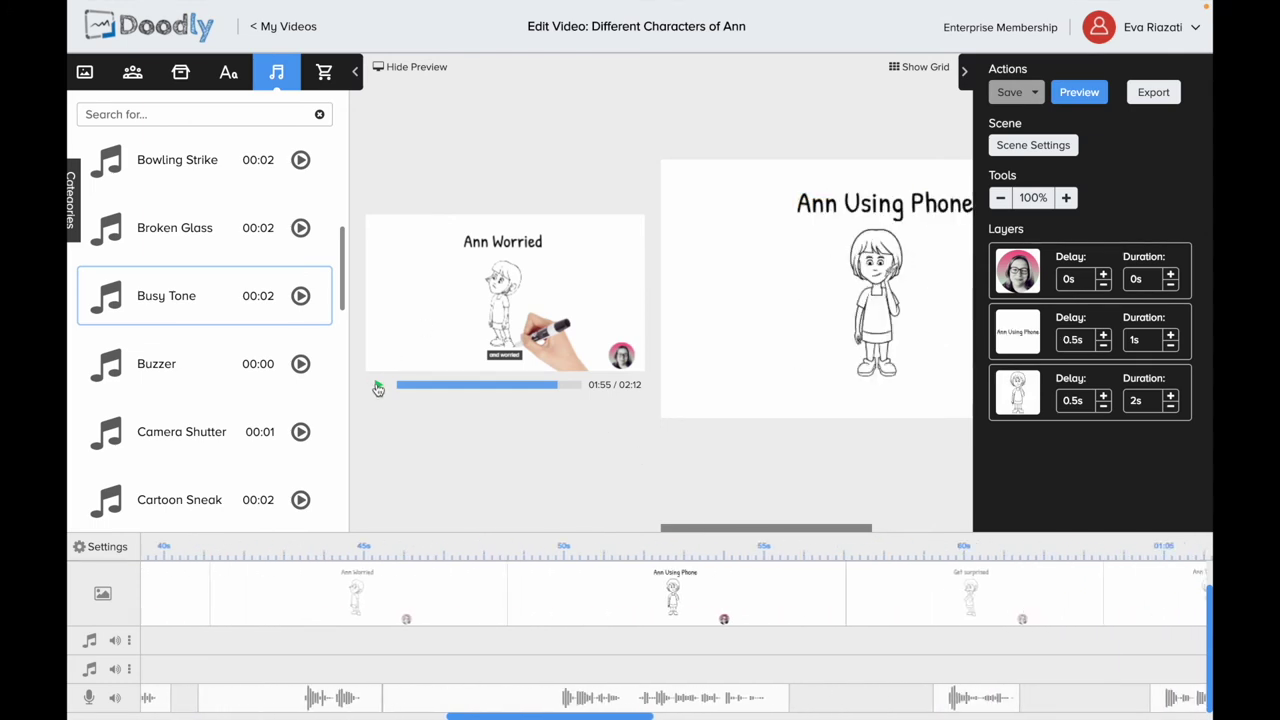
left_click(409, 67)
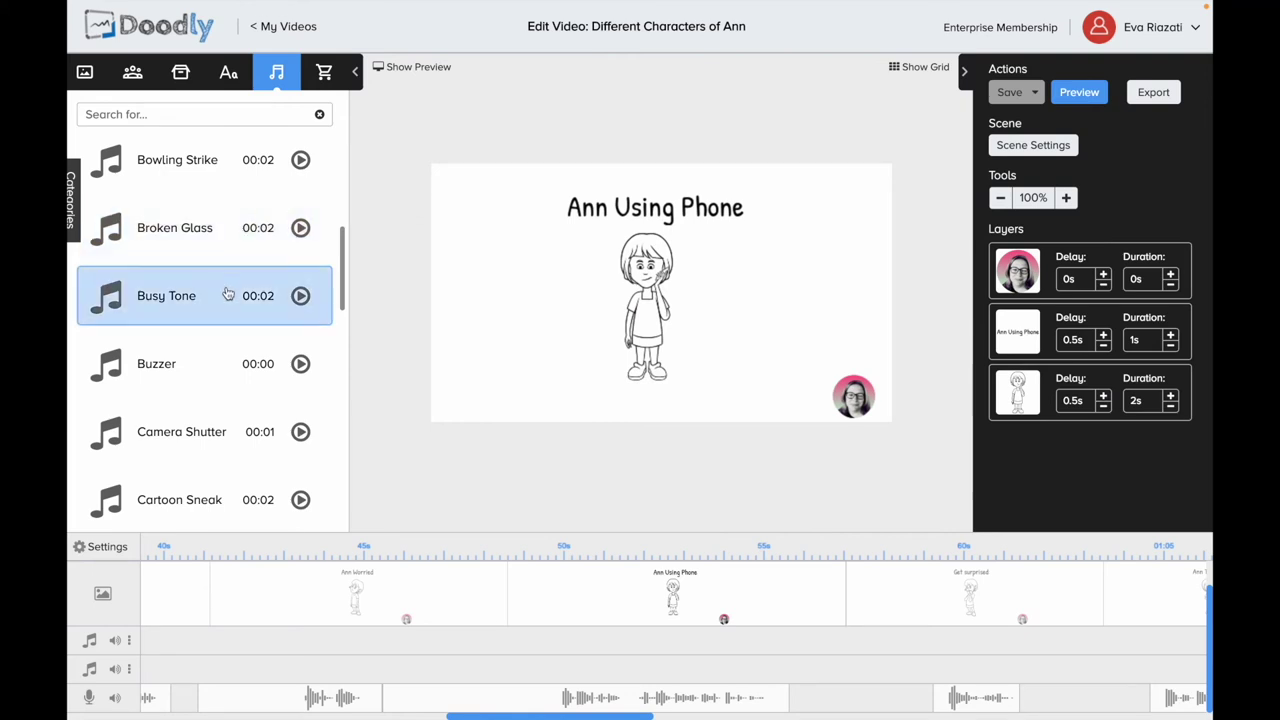
left_click_drag(227, 292, 658, 662)
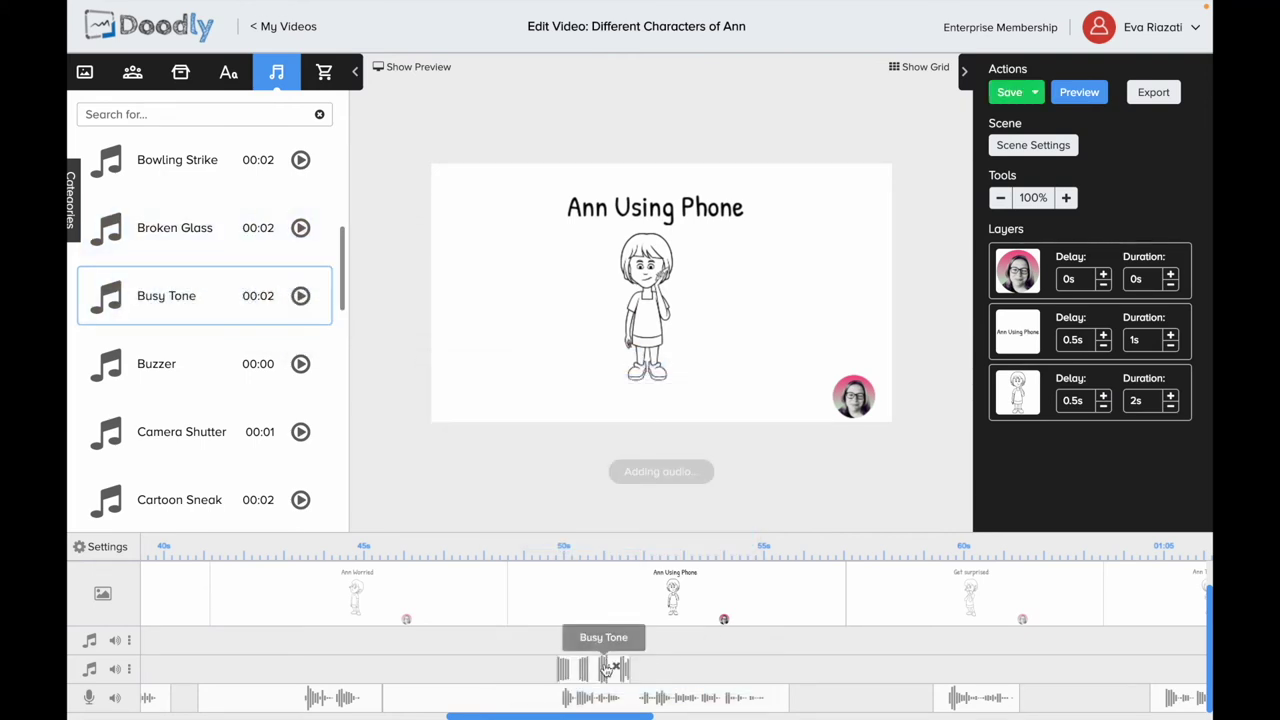
Step: Shift the Busy Tone clip to about 55 s, at the end of the scene's voice-over, and preview the Ann Using Phone scene
left_click_drag(606, 668, 741, 667)
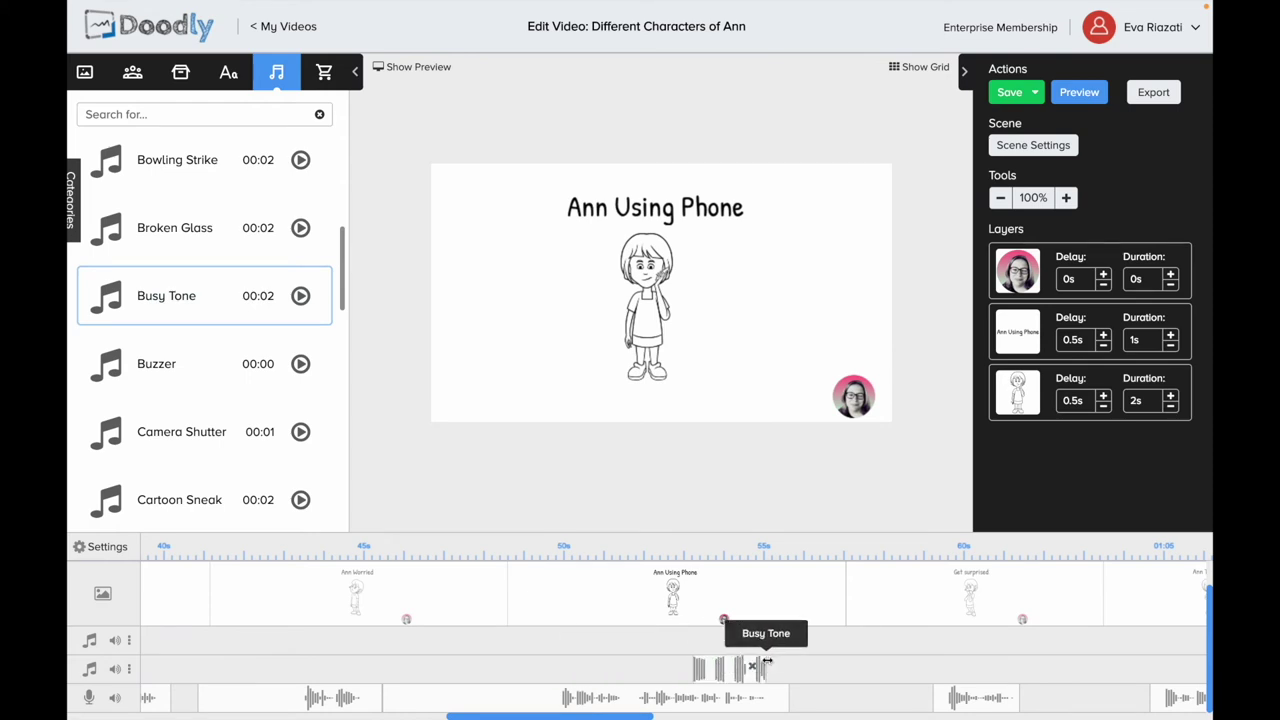
left_click_drag(733, 667, 810, 668)
left_click(412, 68)
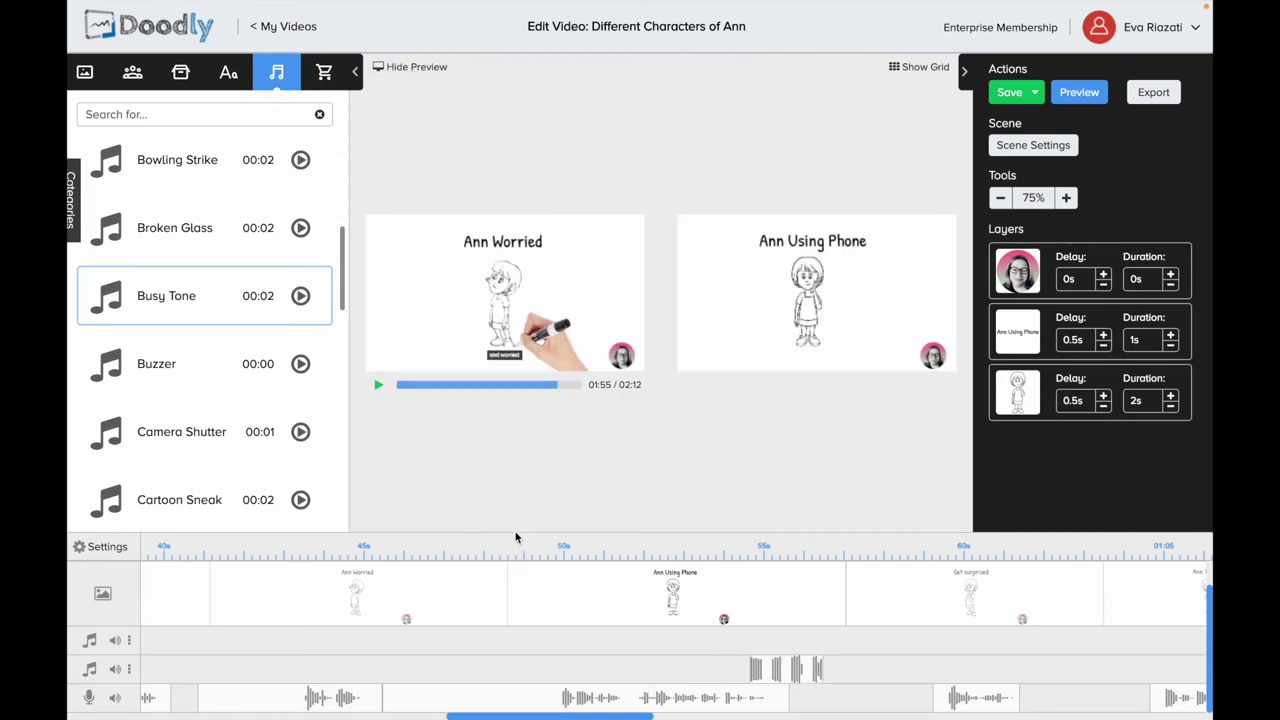
left_click(516, 545)
left_click(380, 387)
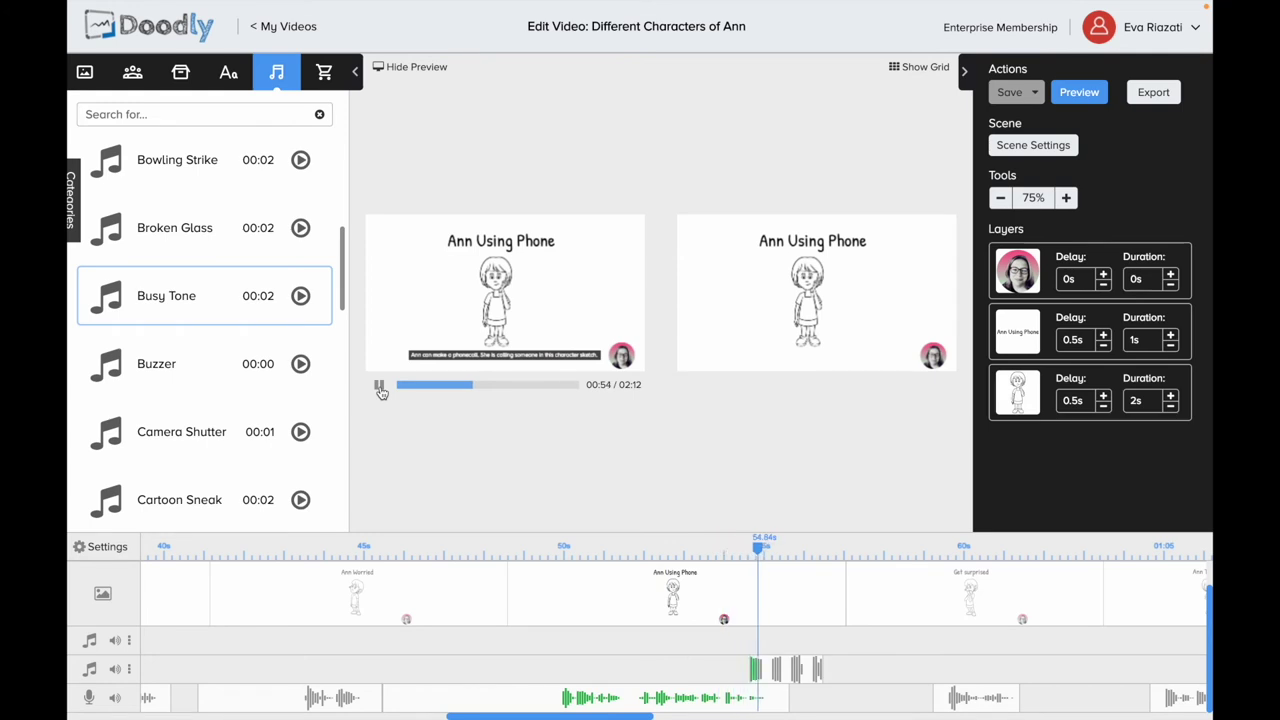
left_click(379, 386)
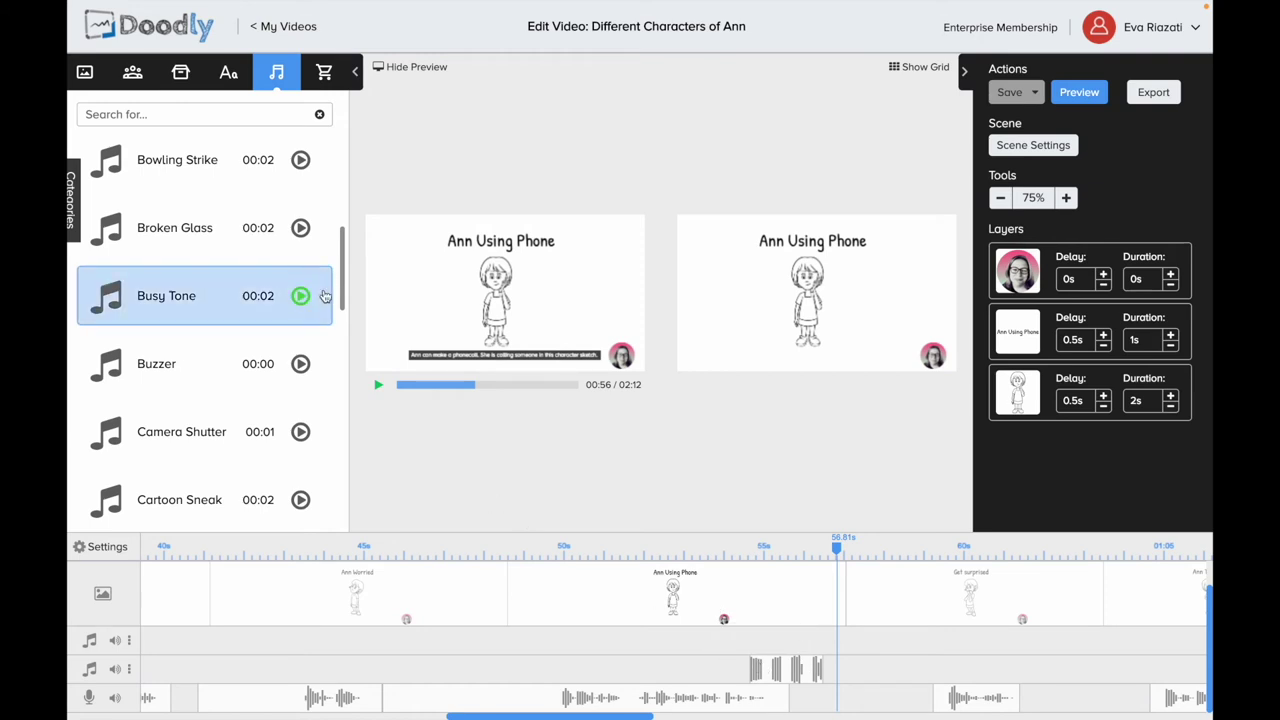
Step: Switch the sound library to music and listen to A New Hope, An Unexpected Twist, Any Minute Now and A New Dawn as background candidates
left_click(70, 220)
left_click(86, 240)
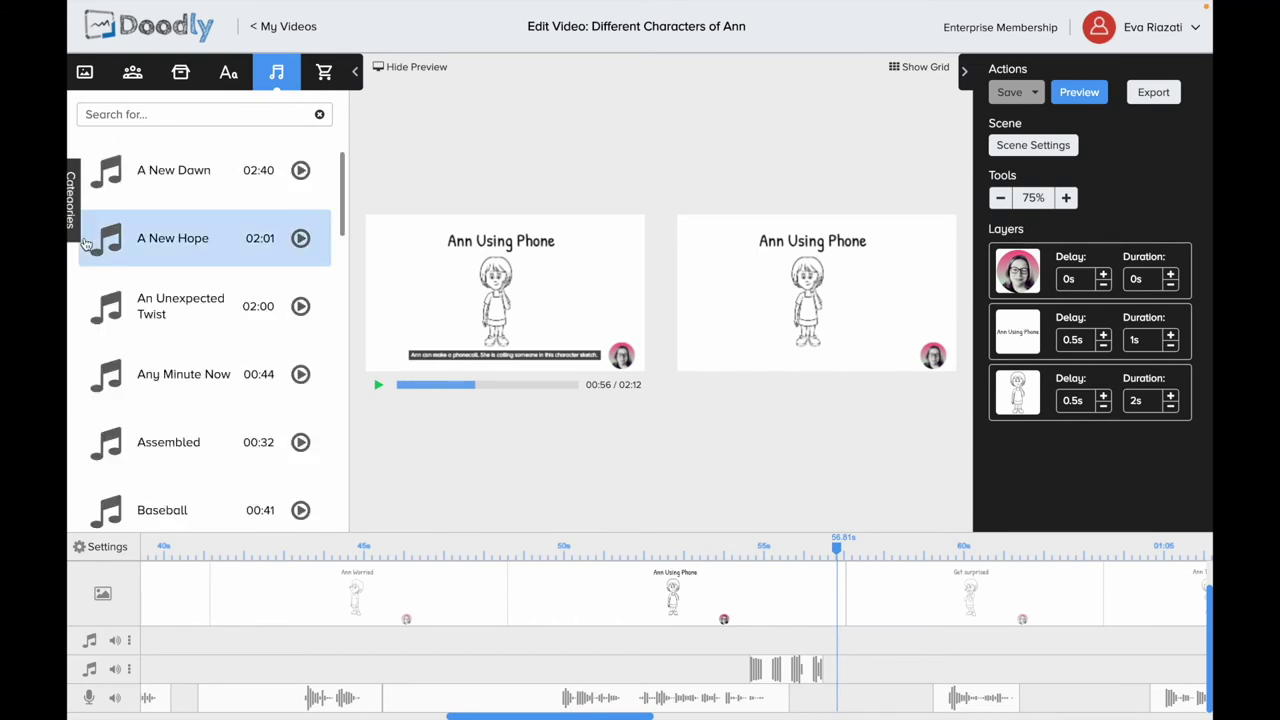
left_click(301, 239)
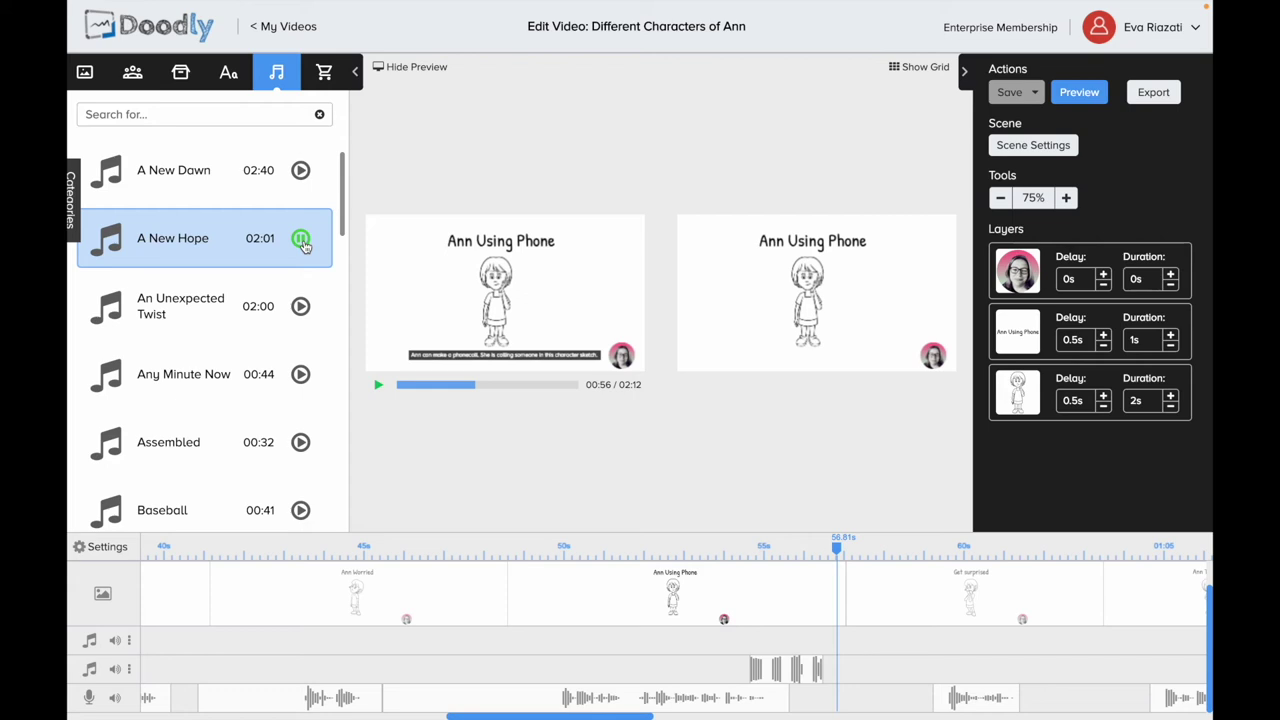
left_click(301, 307)
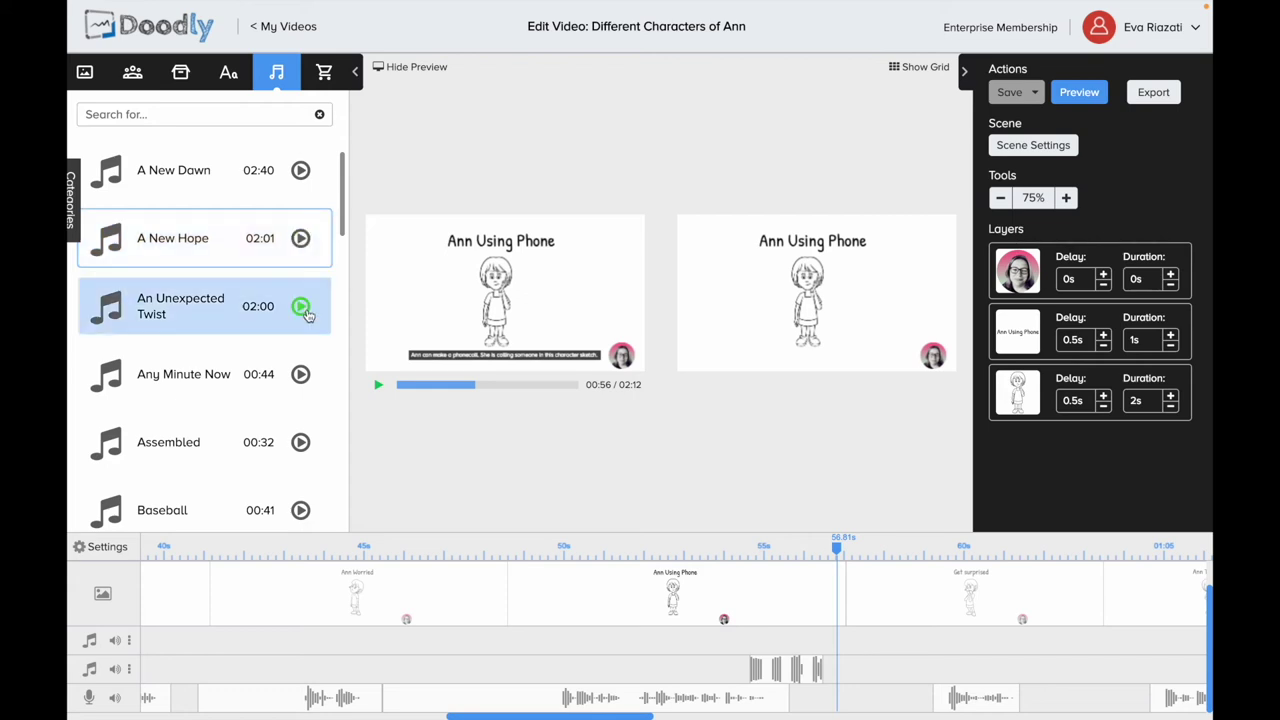
left_click(301, 308)
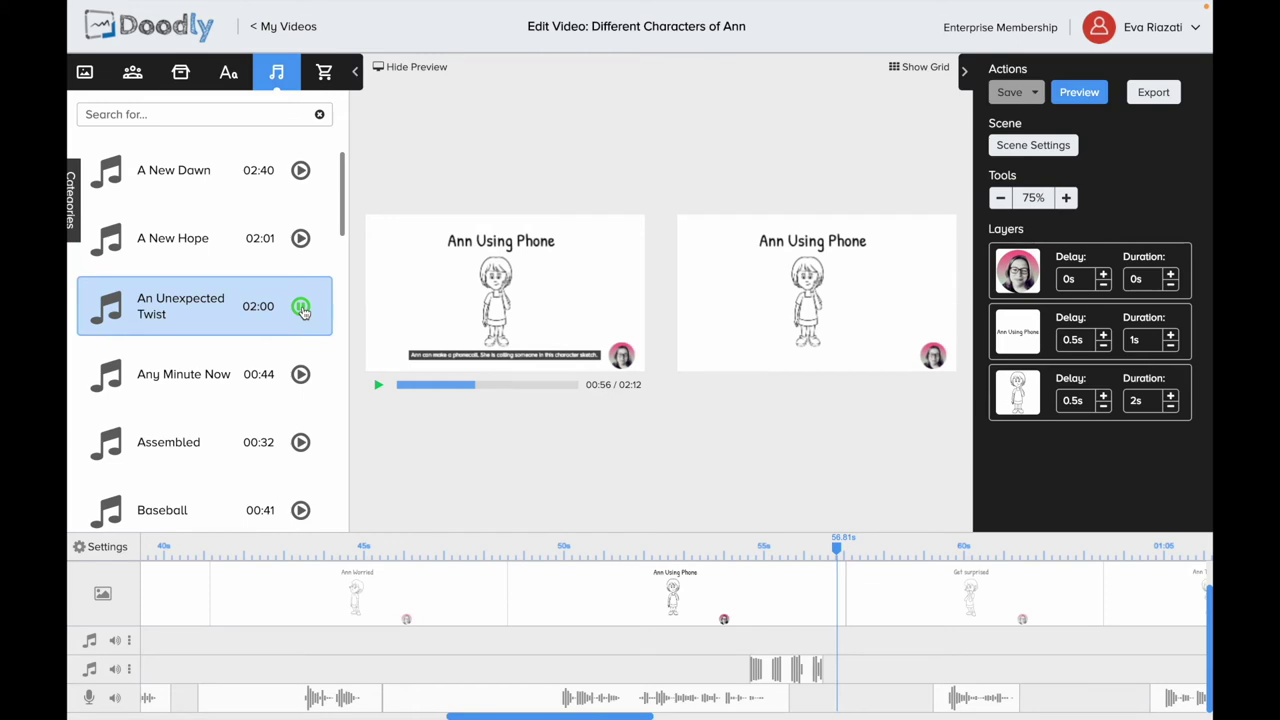
left_click(301, 375)
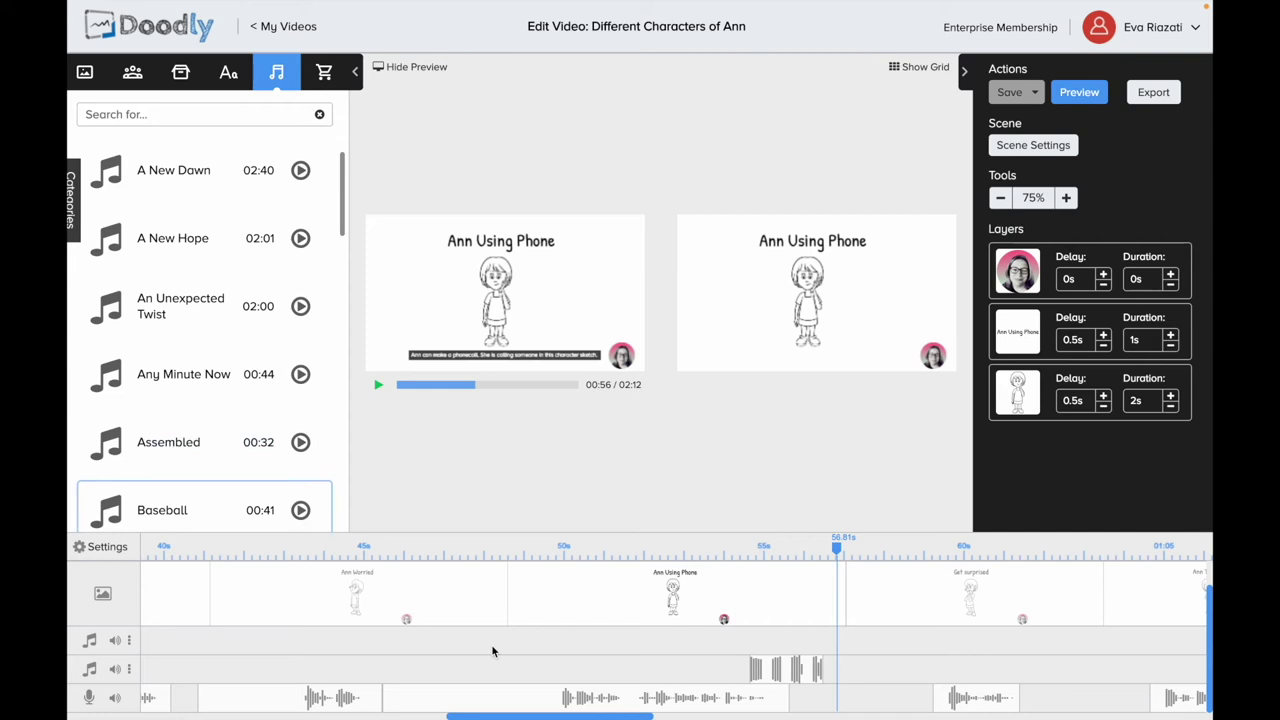
left_click_drag(612, 715, 1140, 706)
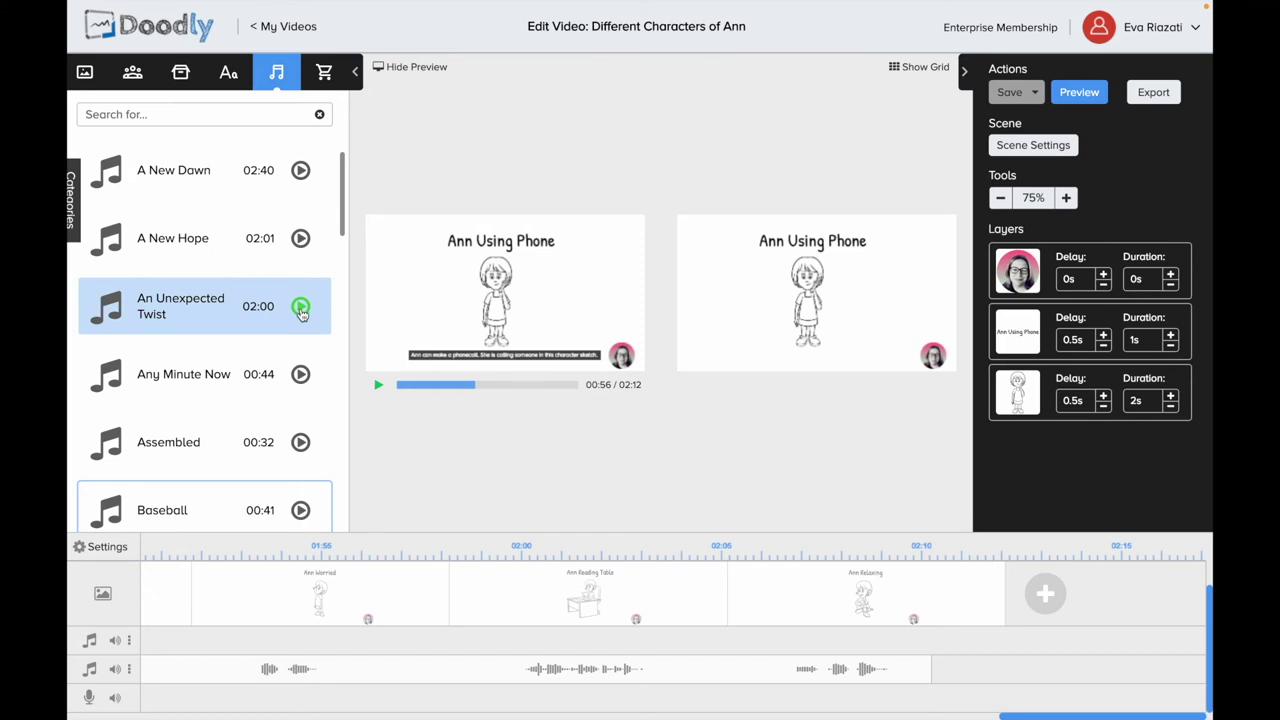
left_click(300, 245)
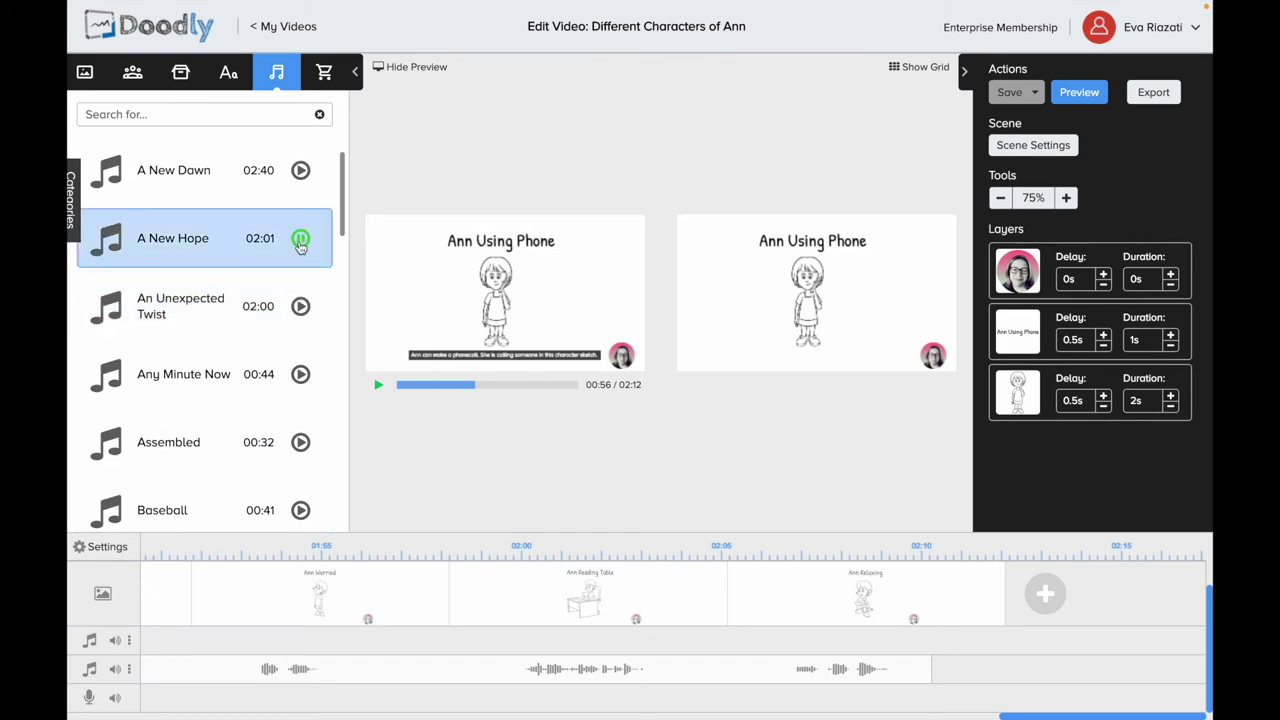
left_click(300, 242)
left_click(300, 172)
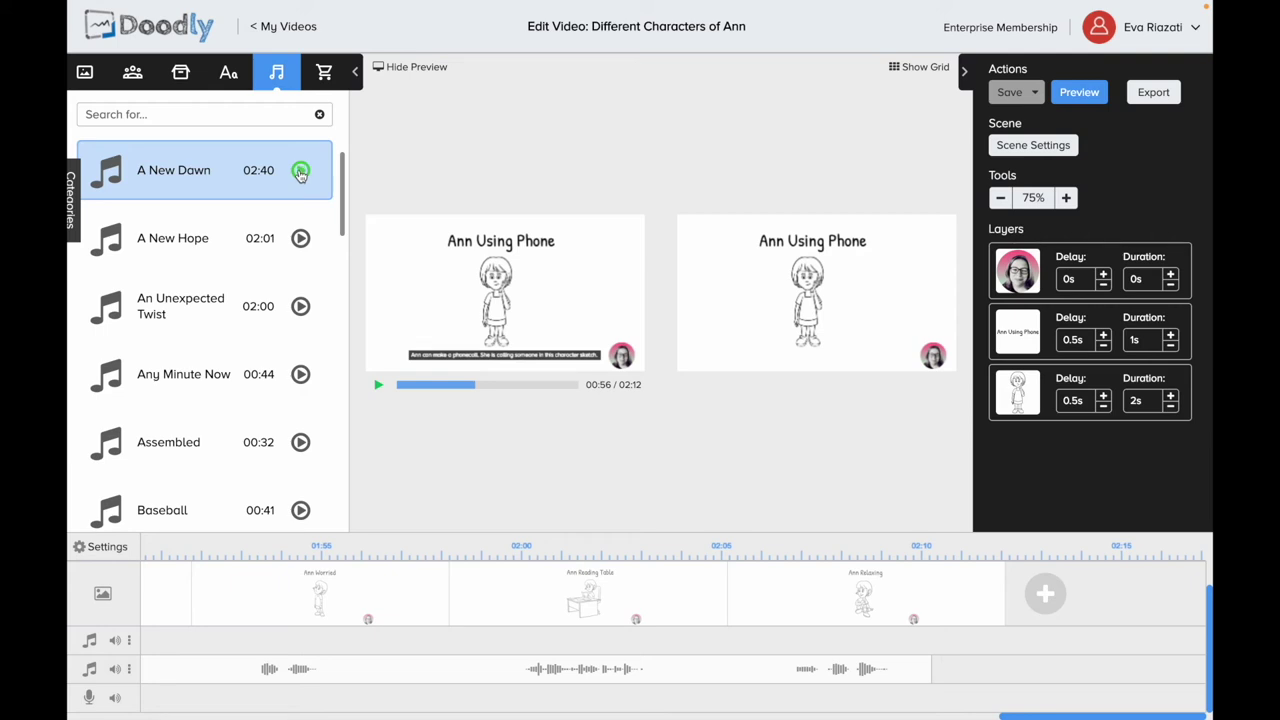
Step: Place the A New Dawn music on the first audio track, starting at the very beginning of the video
left_click_drag(1044, 717, 184, 717)
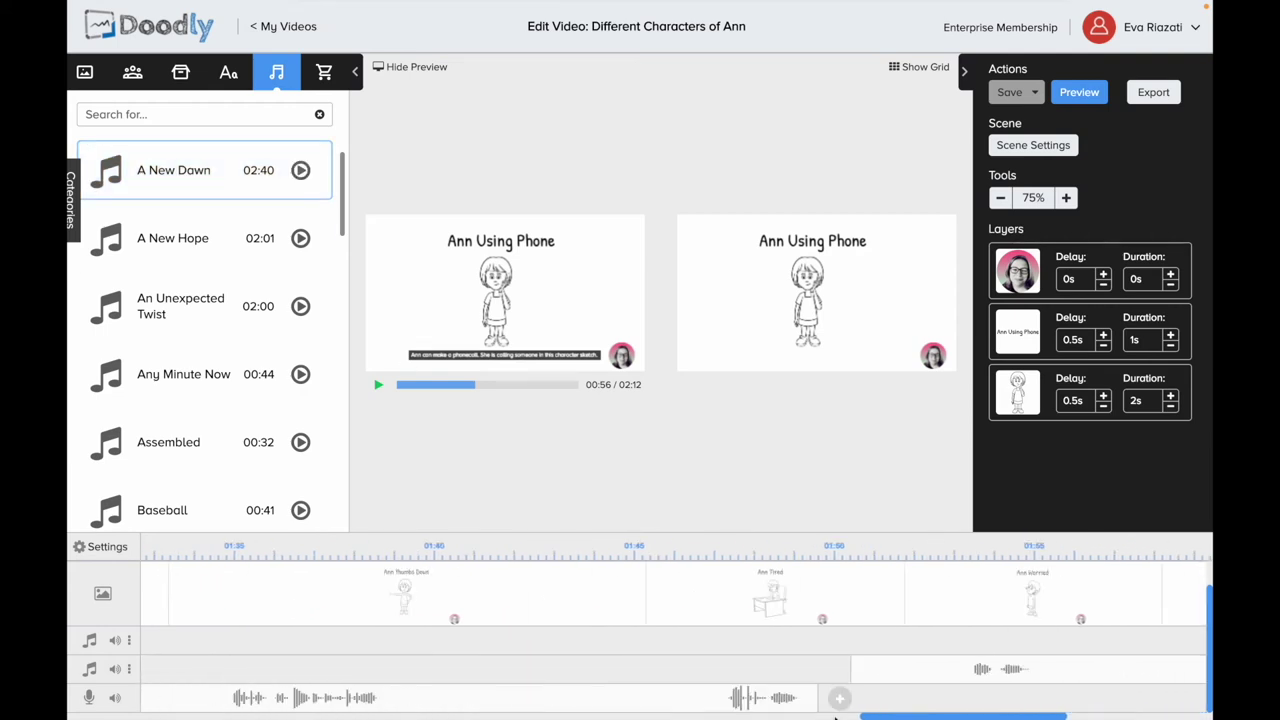
left_click_drag(158, 178, 222, 650)
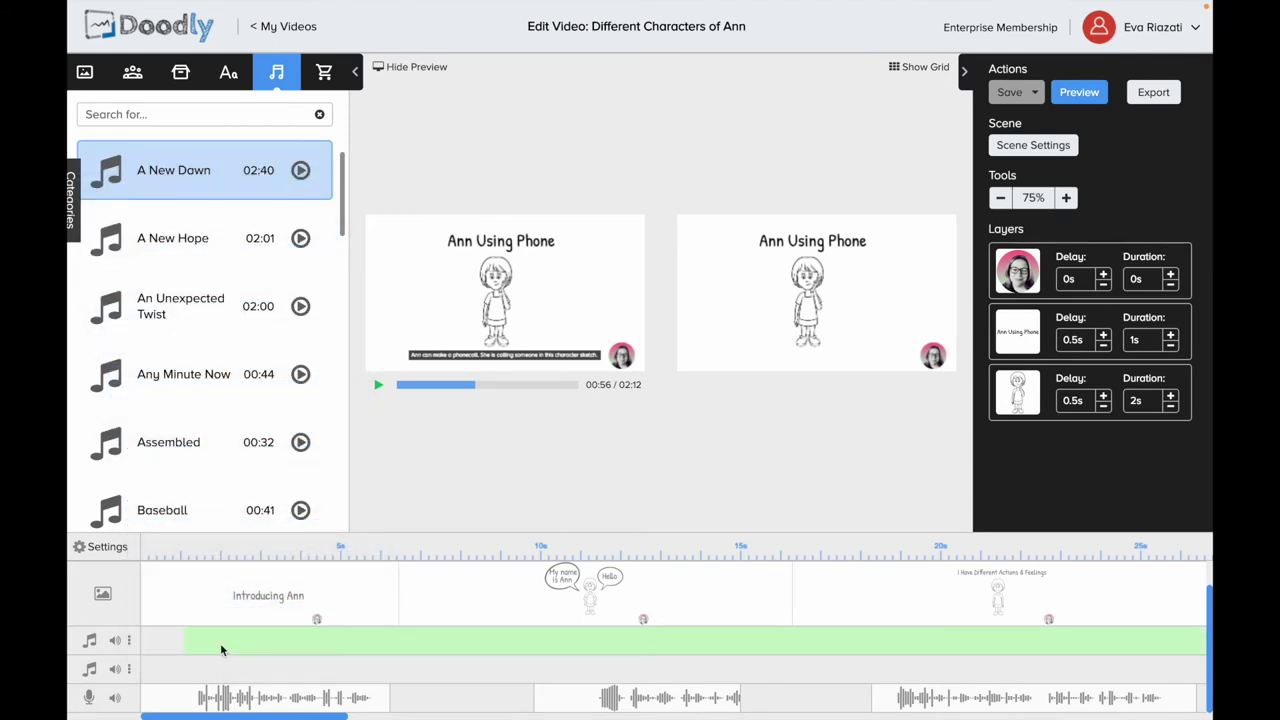
left_click_drag(220, 645, 142, 640)
mouse_move(114, 641)
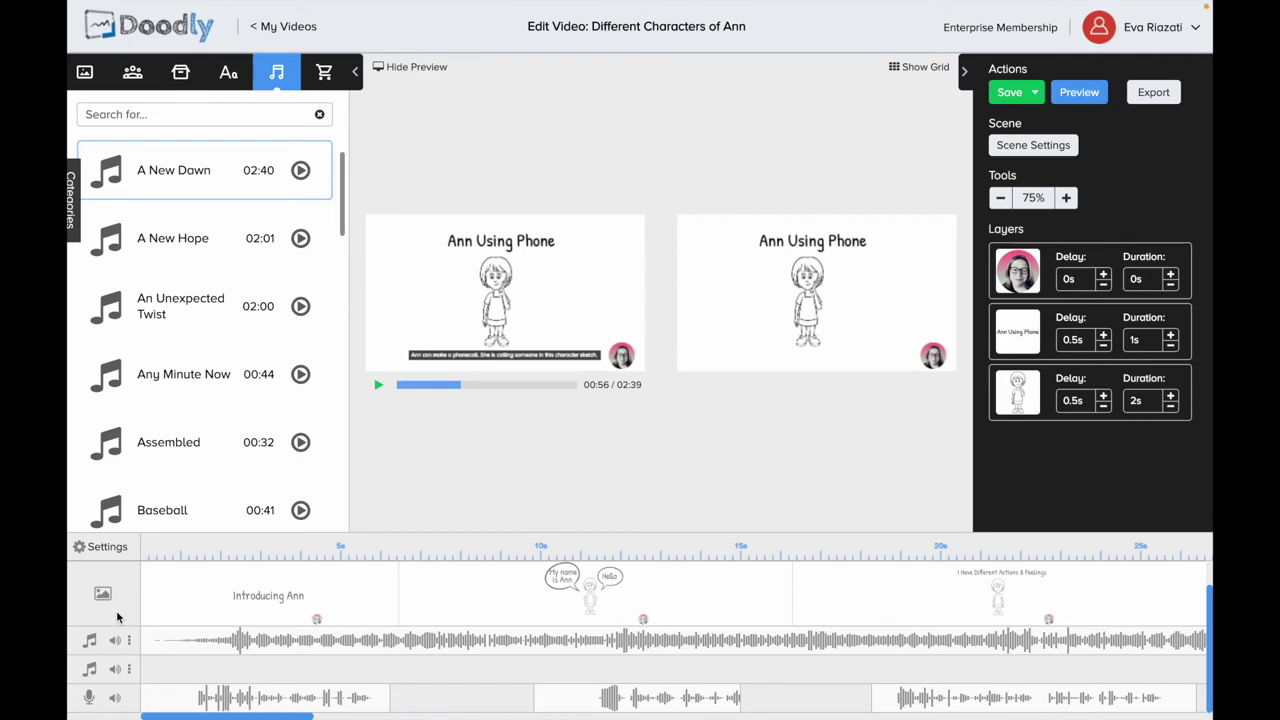
Step: Preview the opening "Introducing Ann" scene with the background music, then briefly play the inline preview and hide it
left_click(1079, 93)
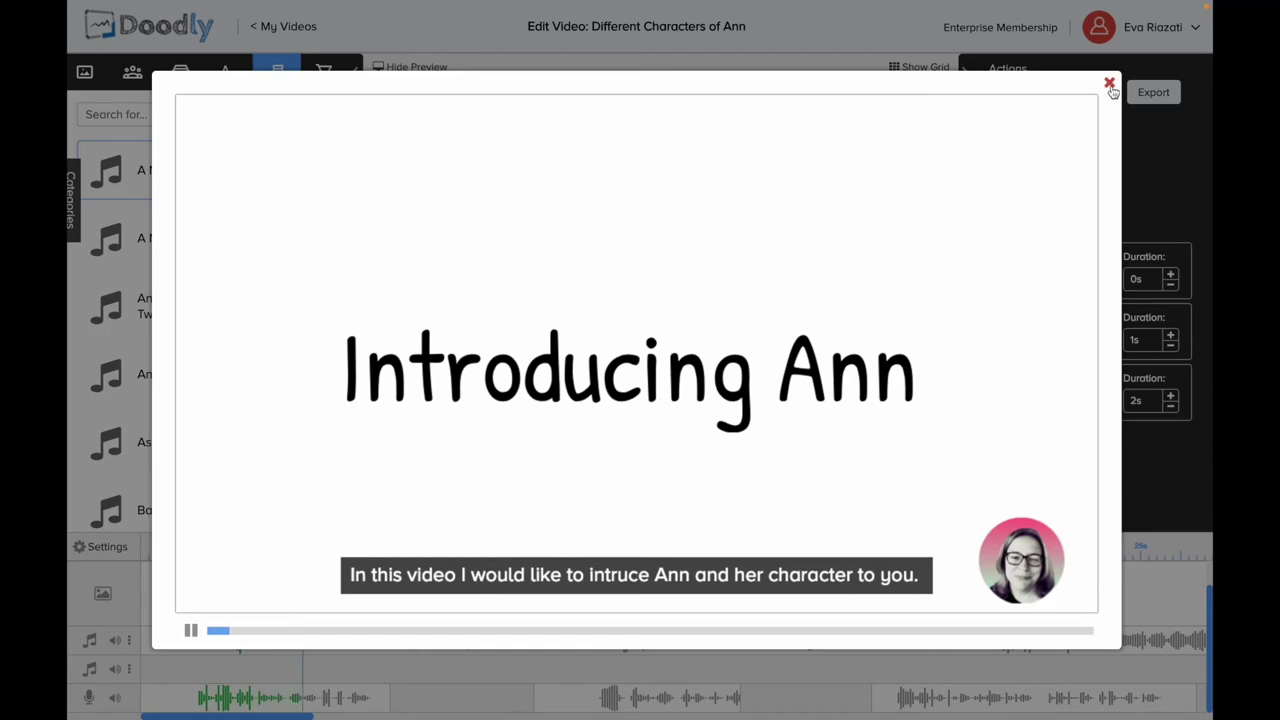
left_click(1109, 85)
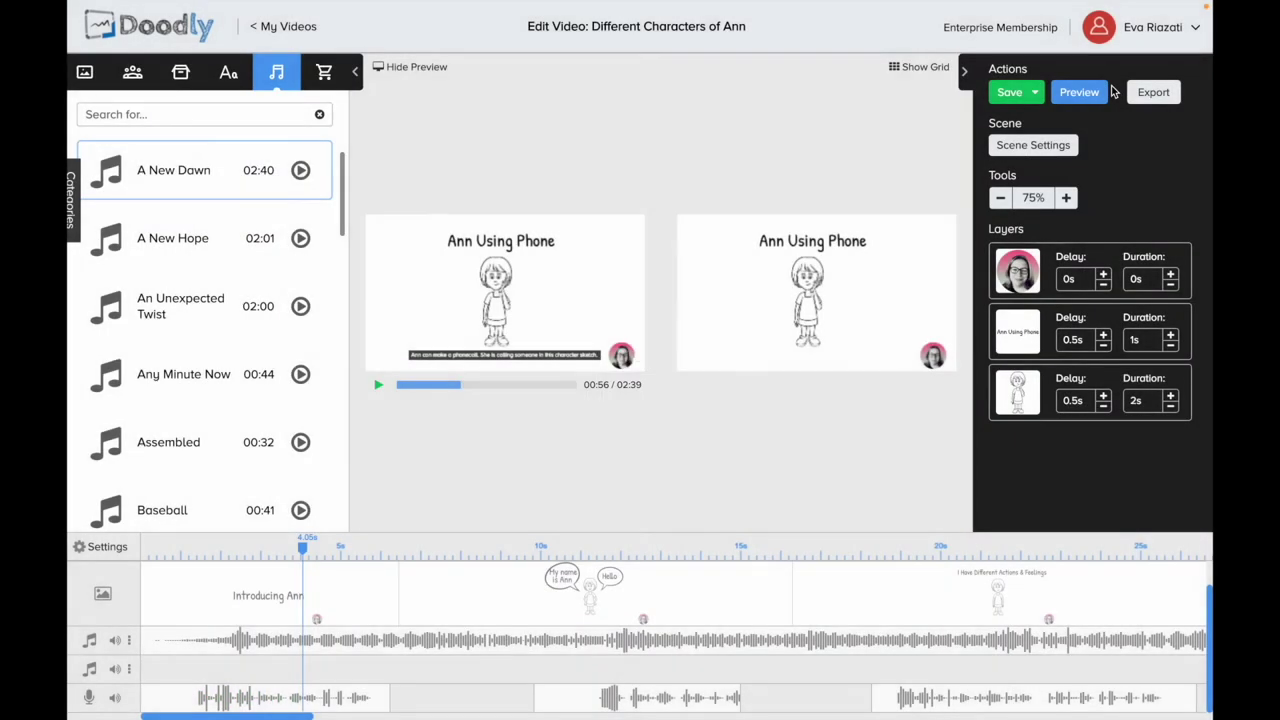
left_click(379, 389)
left_click(418, 67)
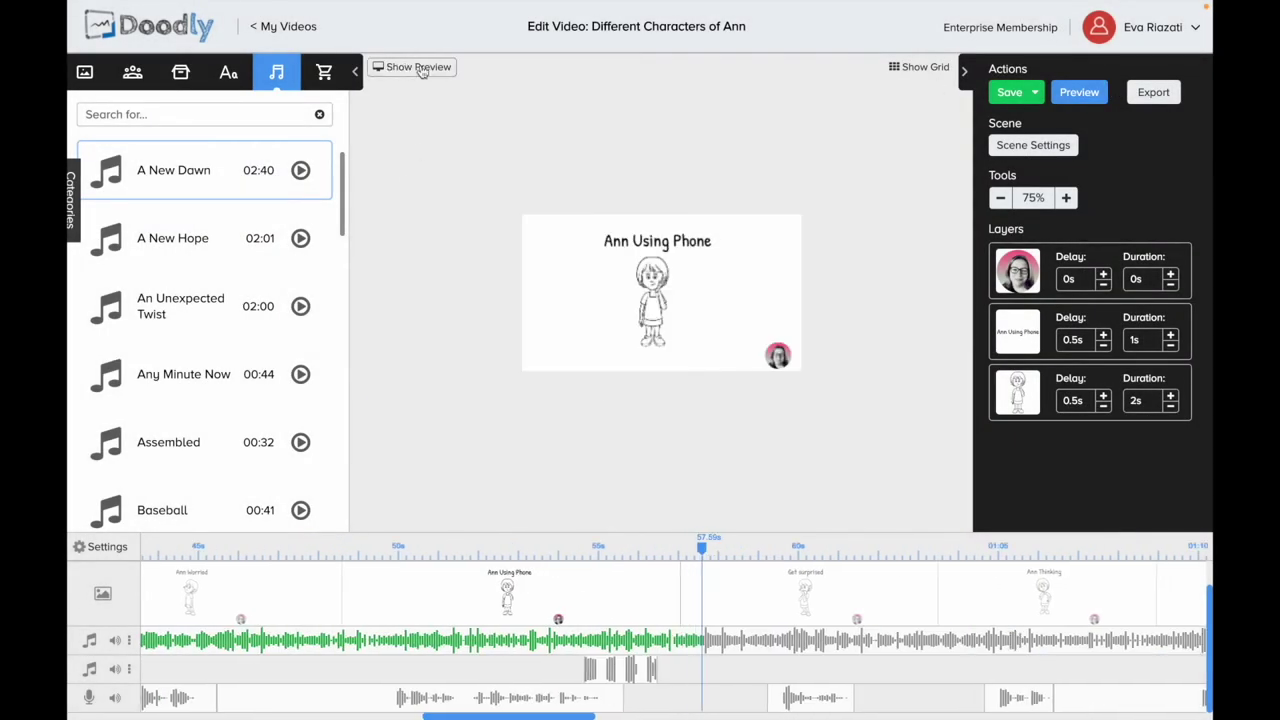
Step: Lower the background music track's volume to 67% and preview the opening "Introducing Ann" scene
left_click(115, 643)
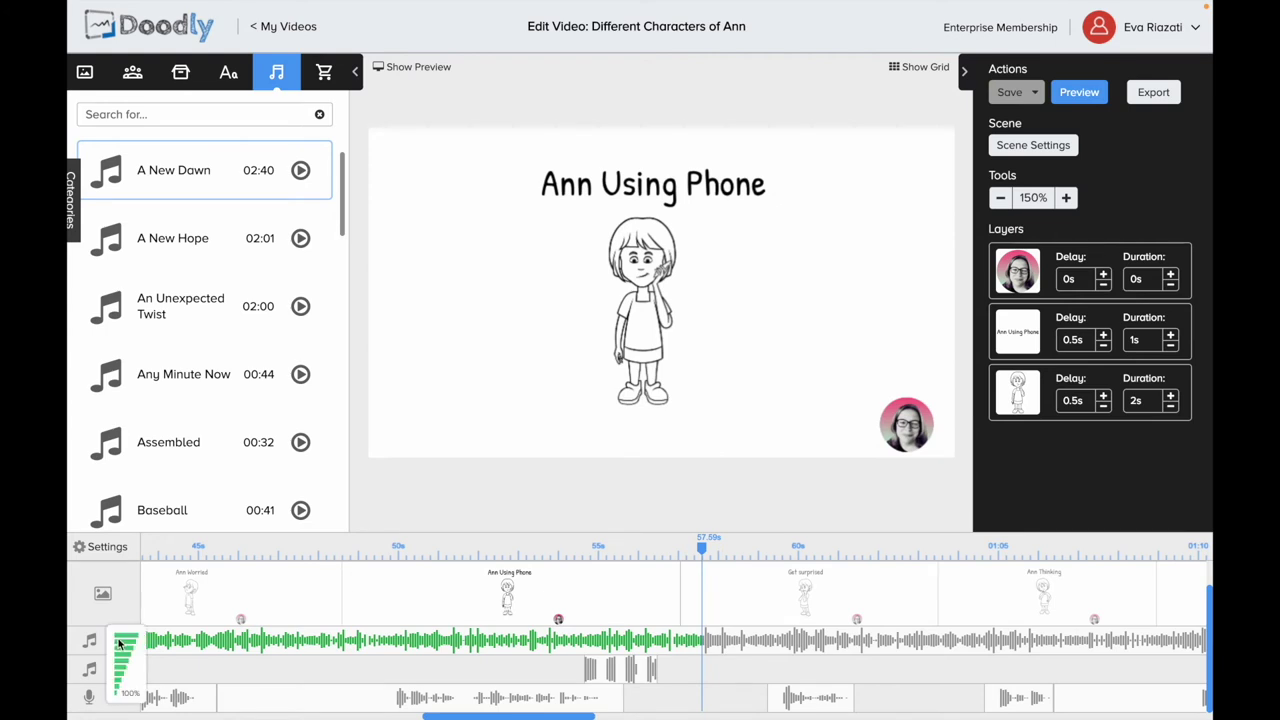
left_click(117, 696)
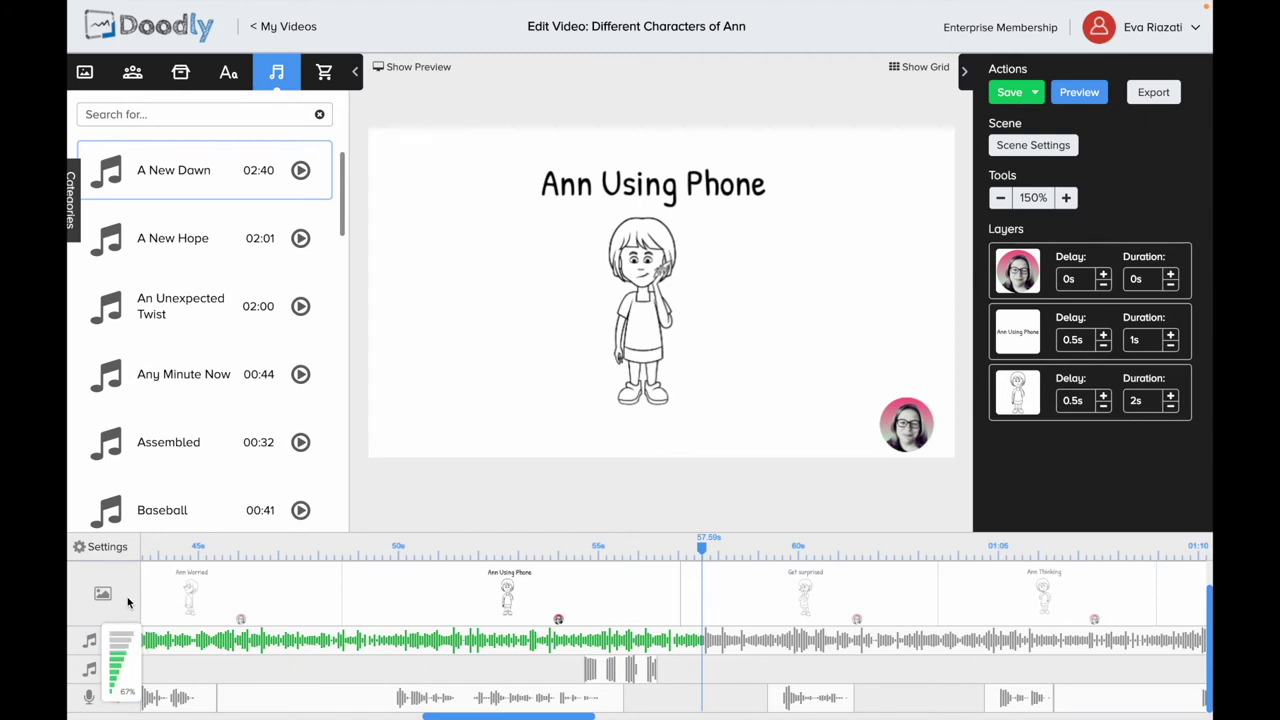
left_click(1073, 100)
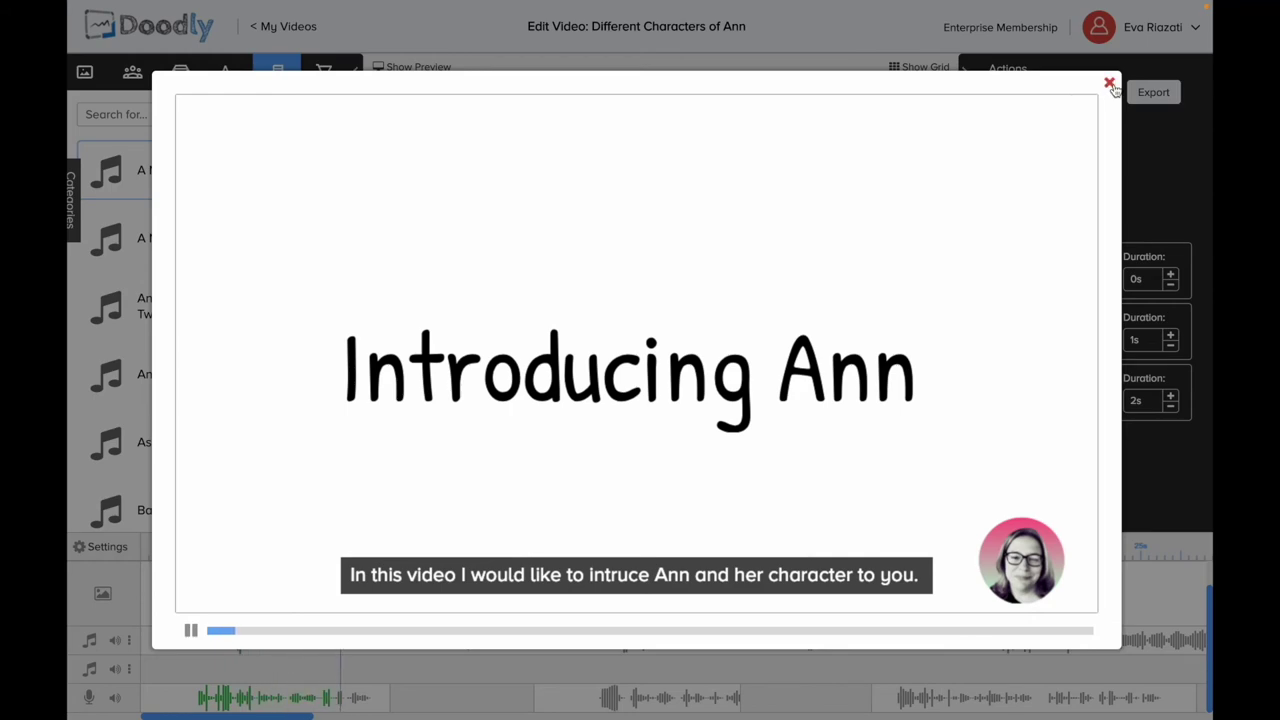
left_click(1109, 83)
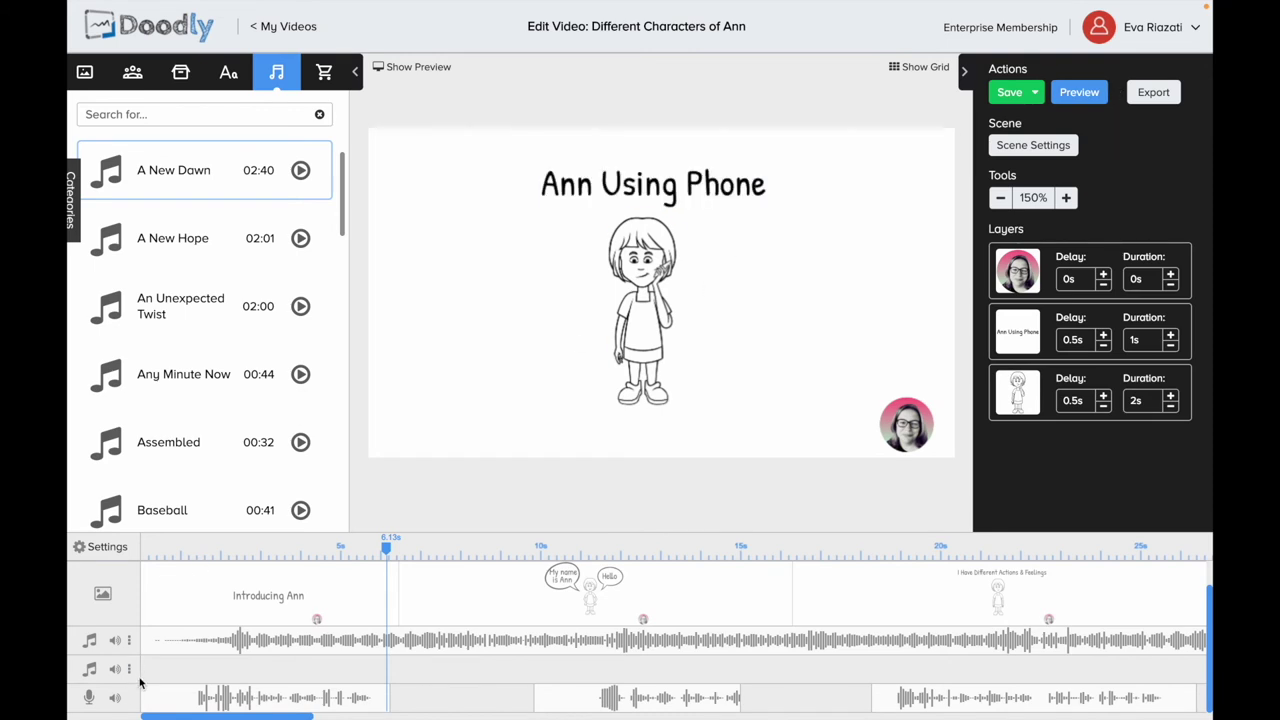
Step: Reduce the background music volume to 4% and preview the video from the start through the "My name is Ann" scene
left_click(115, 699)
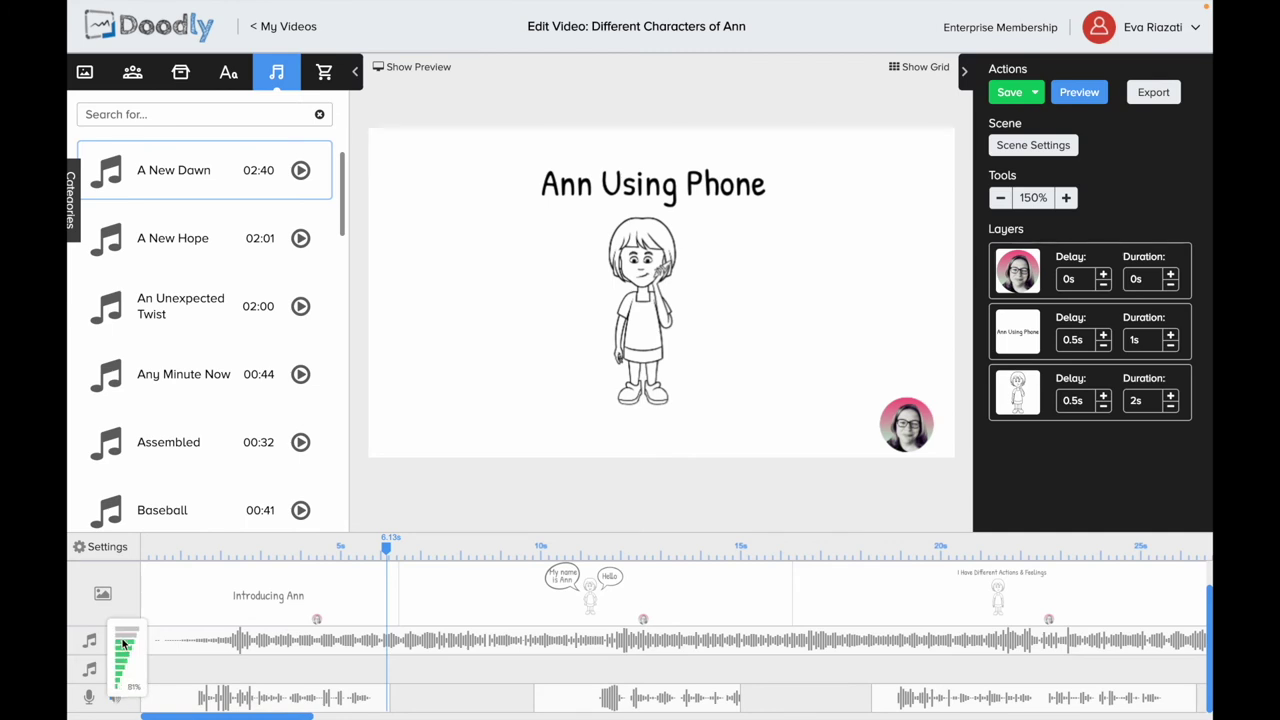
left_click_drag(123, 644, 124, 652)
left_click_drag(127, 603, 115, 695)
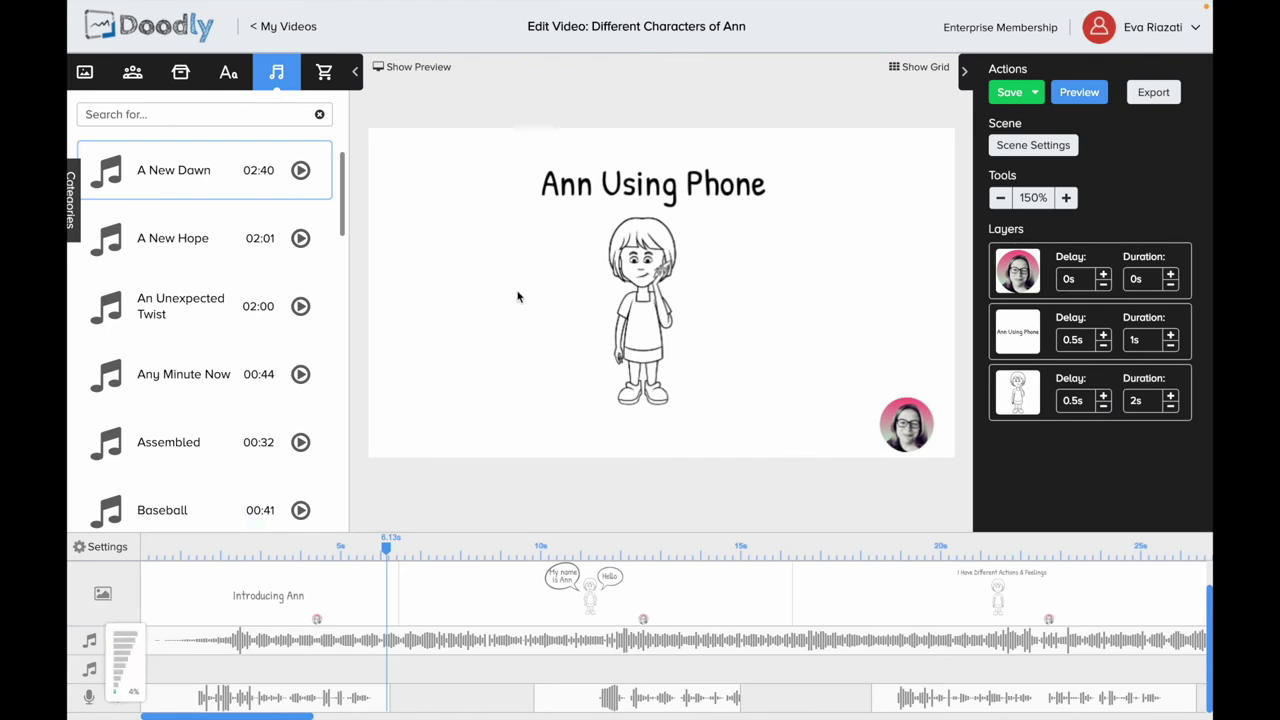
left_click(1079, 93)
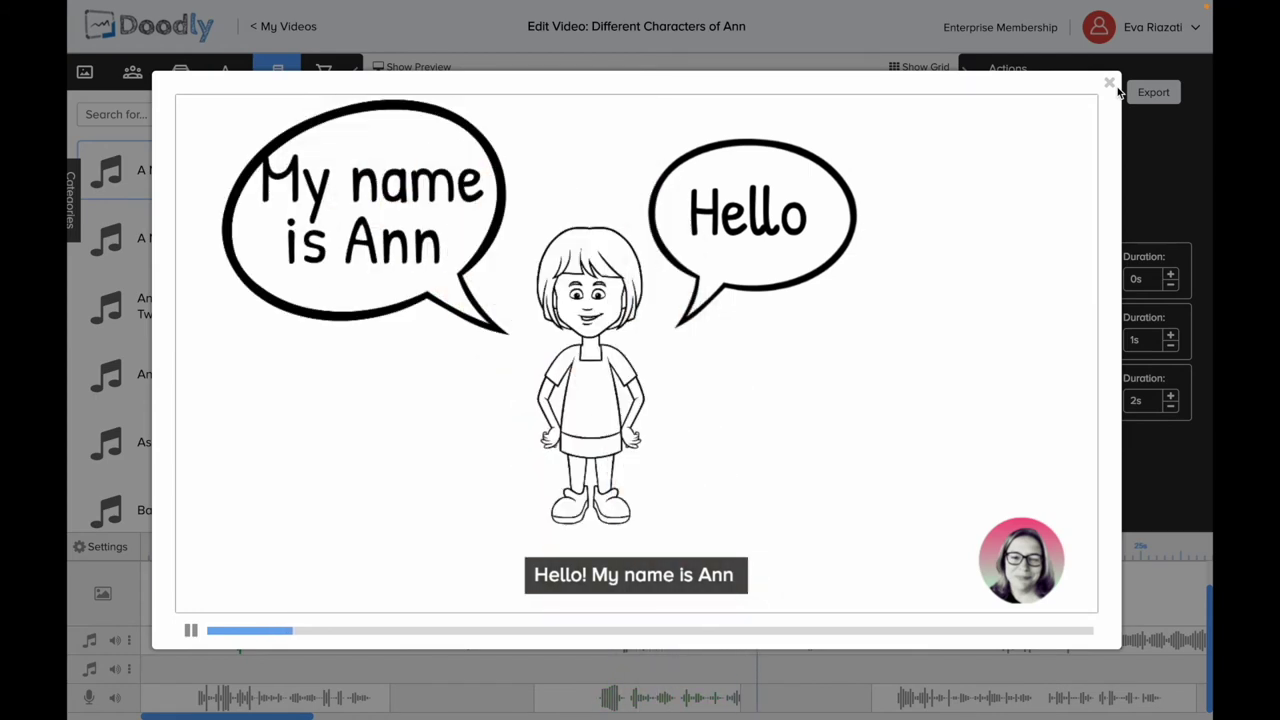
left_click(1109, 83)
Step: Close the preview and extend the "My name is Ann" scene's subtitle to read "Hello! My name is Ann. Welcome to this video"
left_click(681, 593)
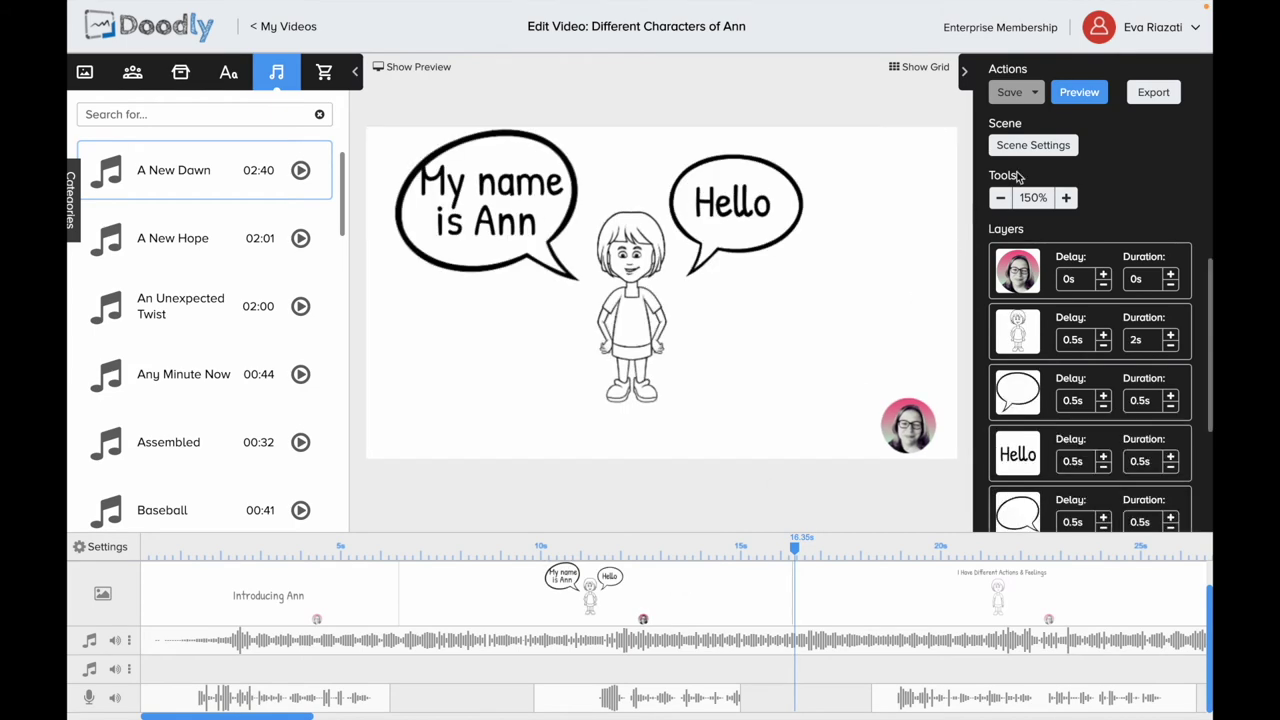
left_click(1033, 145)
left_click(891, 347)
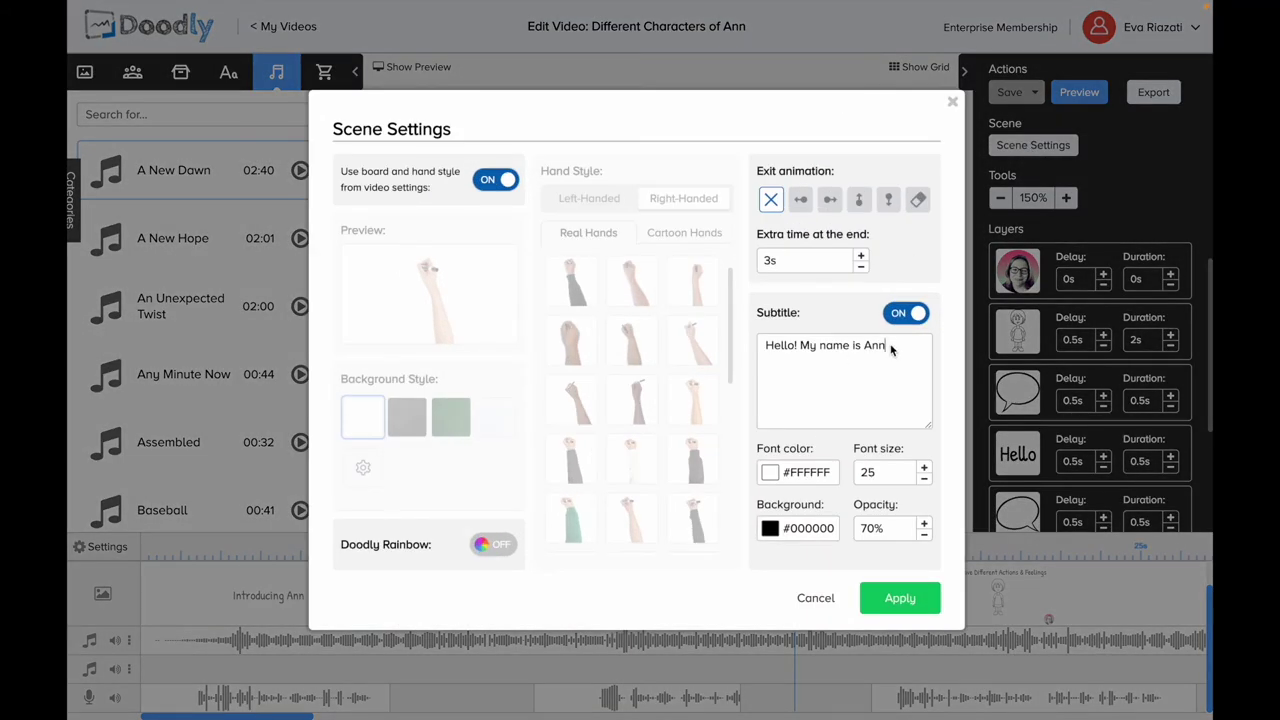
type(". Welcome to this video")
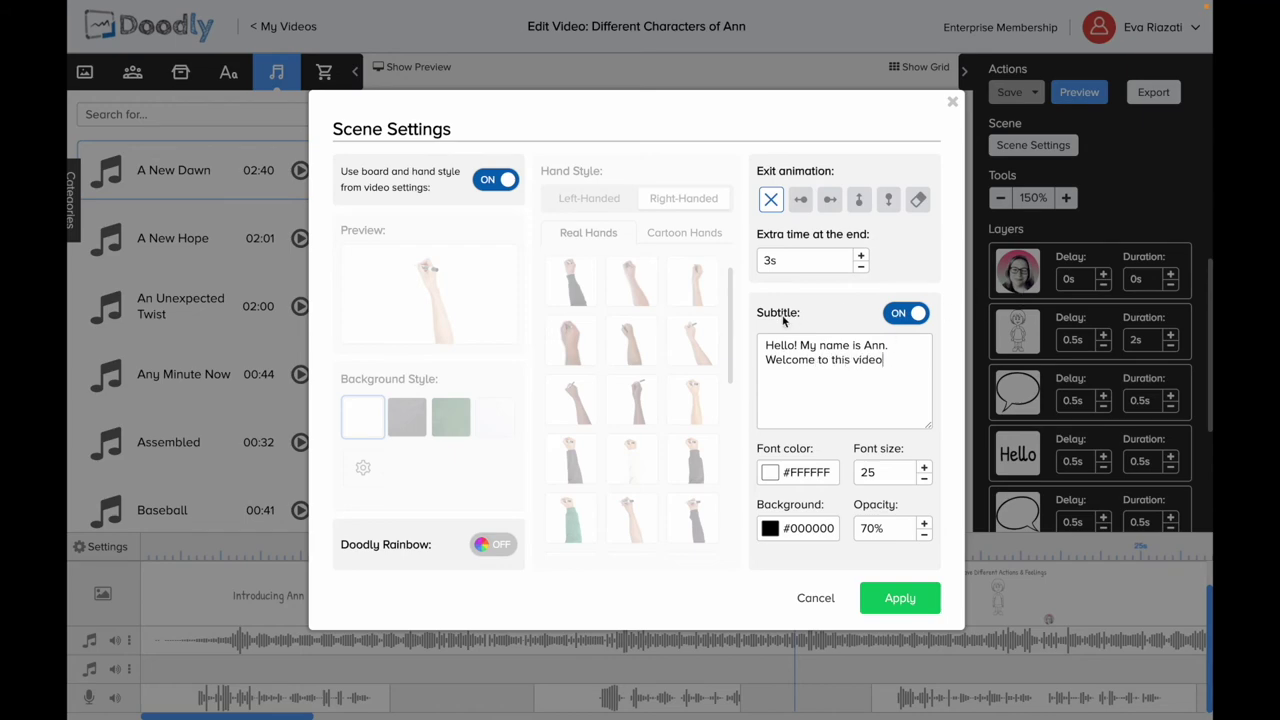
left_click(890, 597)
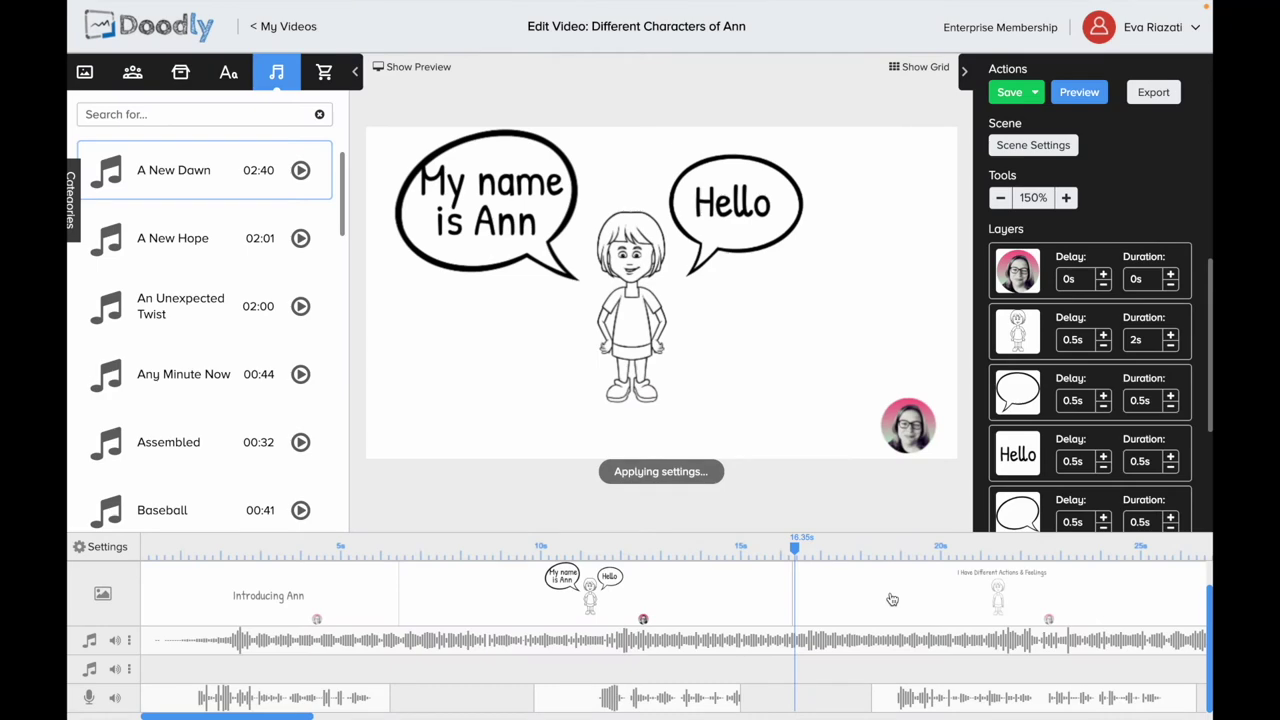
Step: Trim the end of the A New Dawn music to just past the final "Ann Relaxing" scene, at about 02:13
scroll(674, 627, "right", 10)
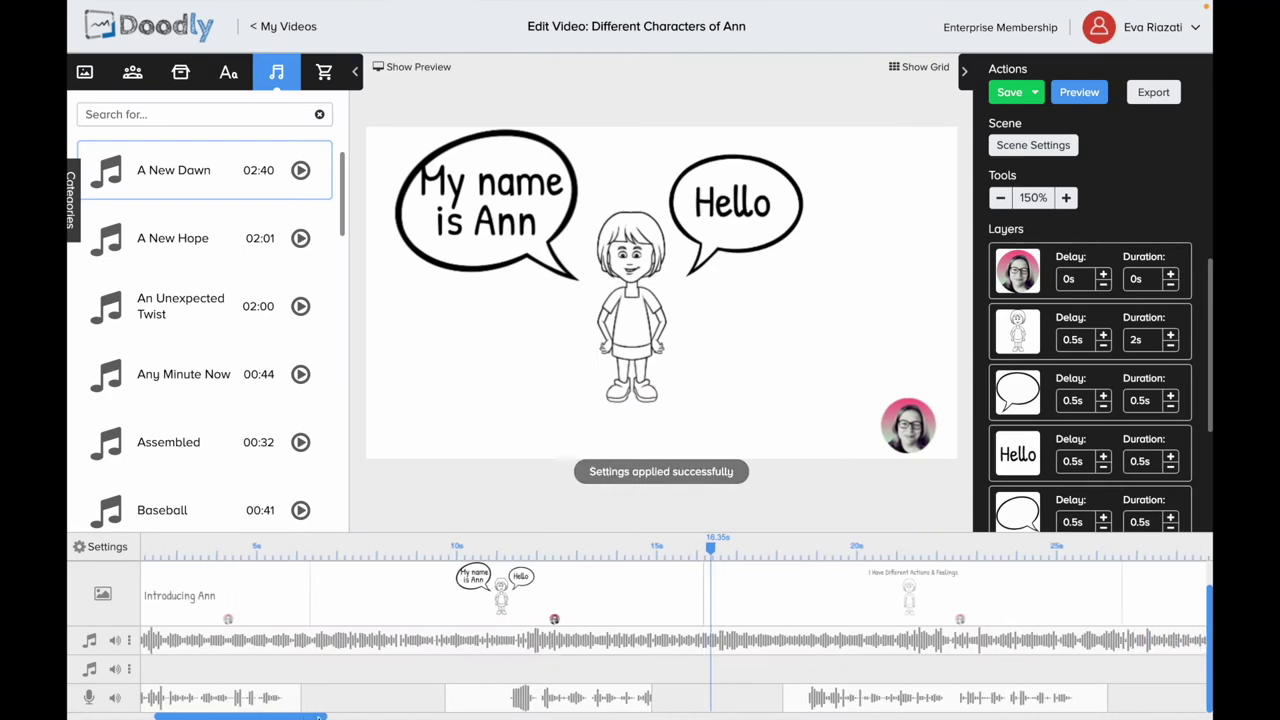
left_click_drag(560, 717, 1168, 708)
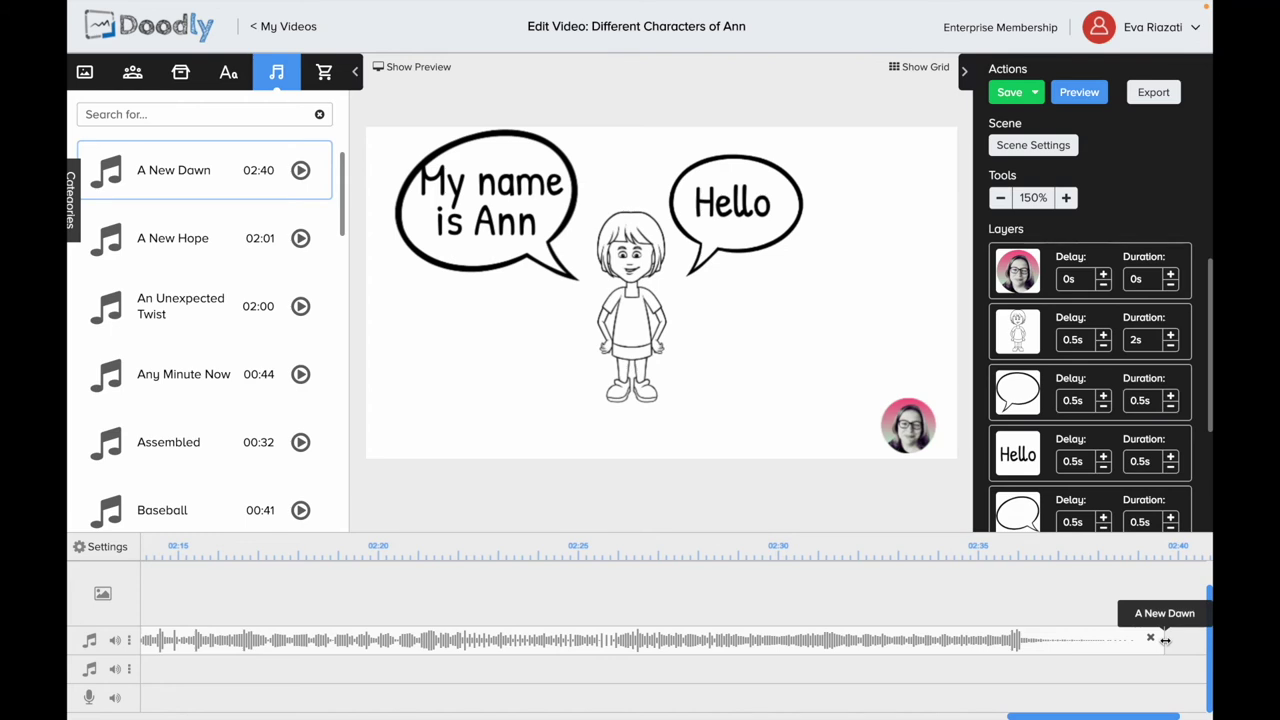
left_click_drag(1165, 640, 773, 640)
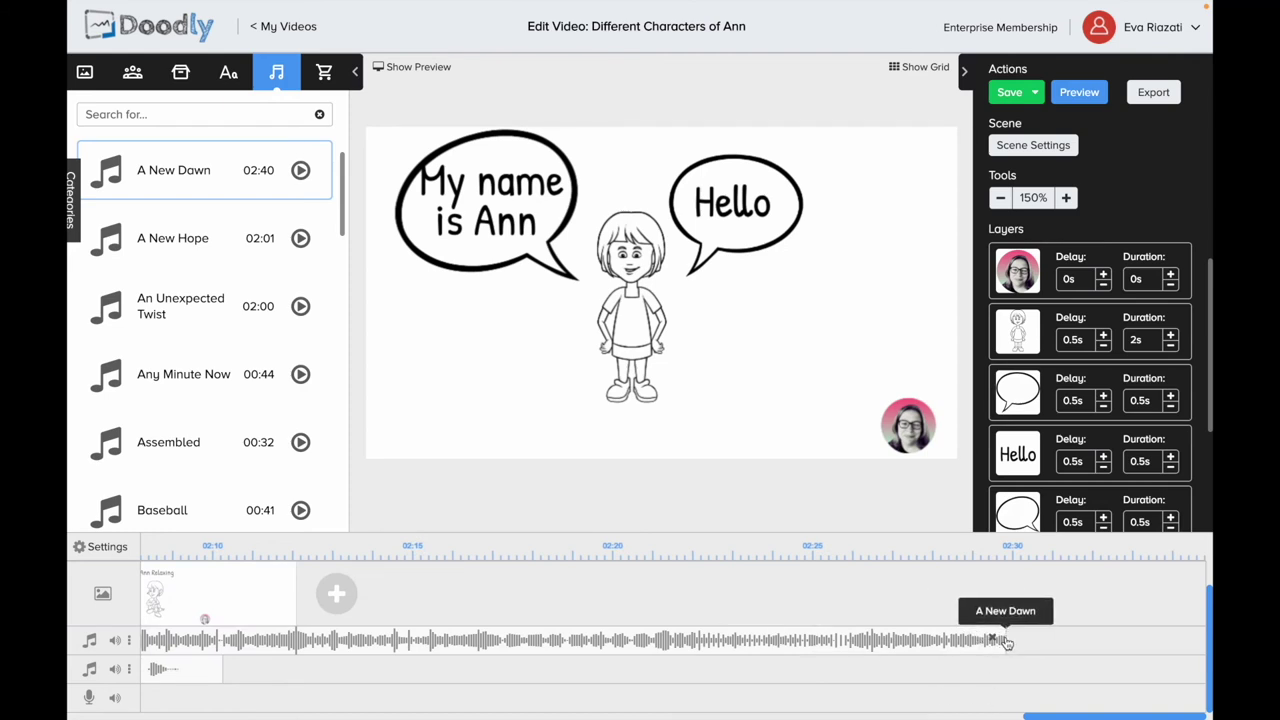
left_click_drag(1007, 638, 330, 645)
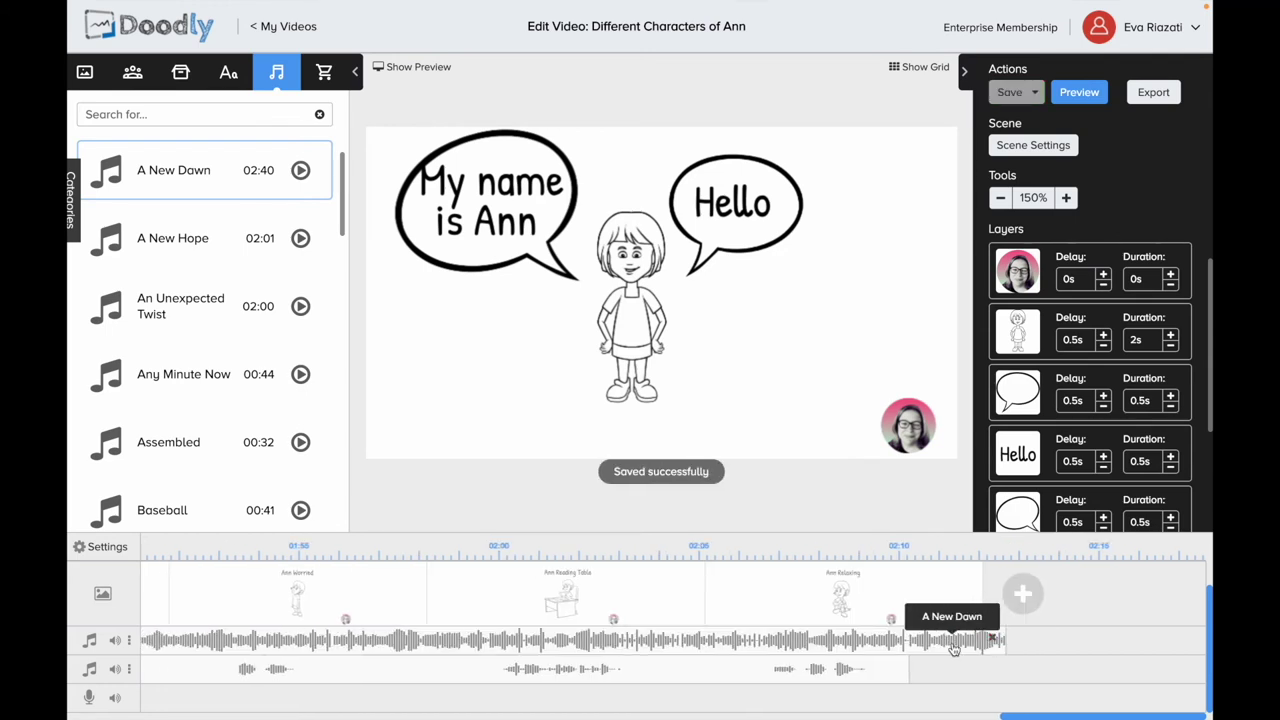
Step: Add a fade-out to the end of the A New Dawn music and lengthen it to about 3.6 seconds
right_click(953, 649)
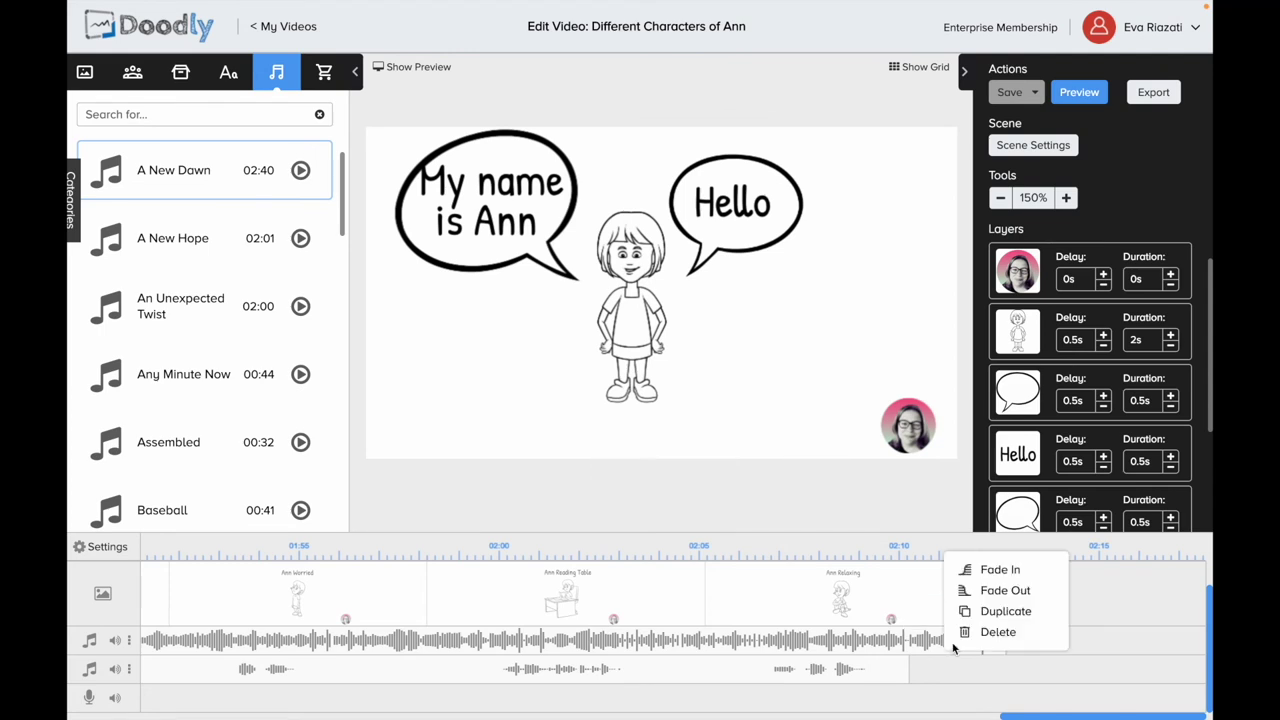
left_click(995, 591)
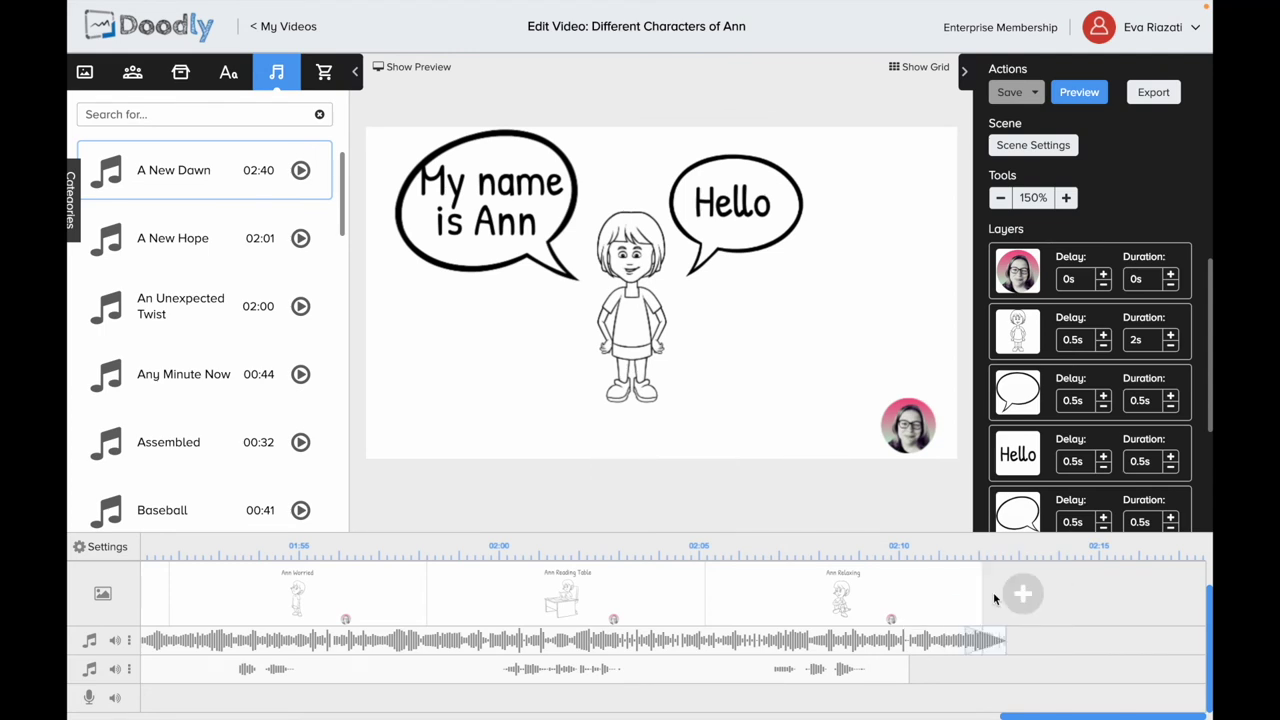
left_click_drag(966, 640, 860, 641)
Step: Add a fade-in to the beginning of the A New Dawn music and lengthen it to about 4.6 seconds
left_click_drag(1060, 716, 200, 716)
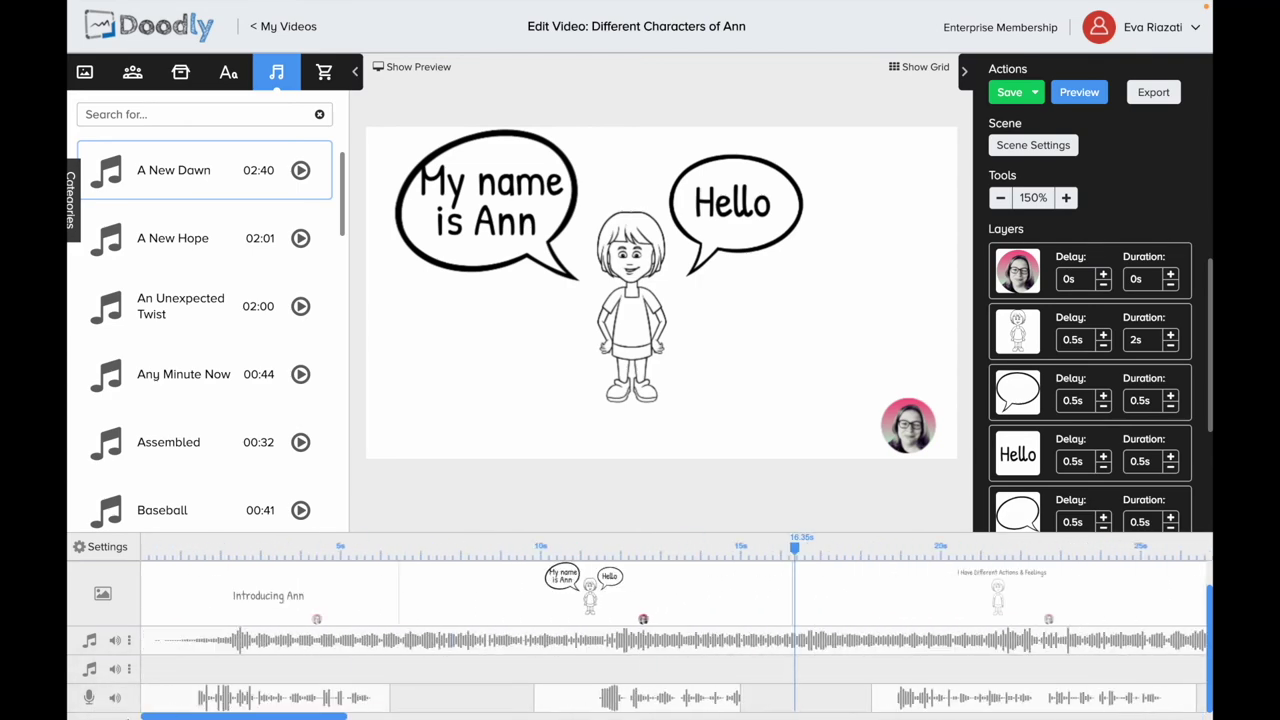
left_click(128, 640)
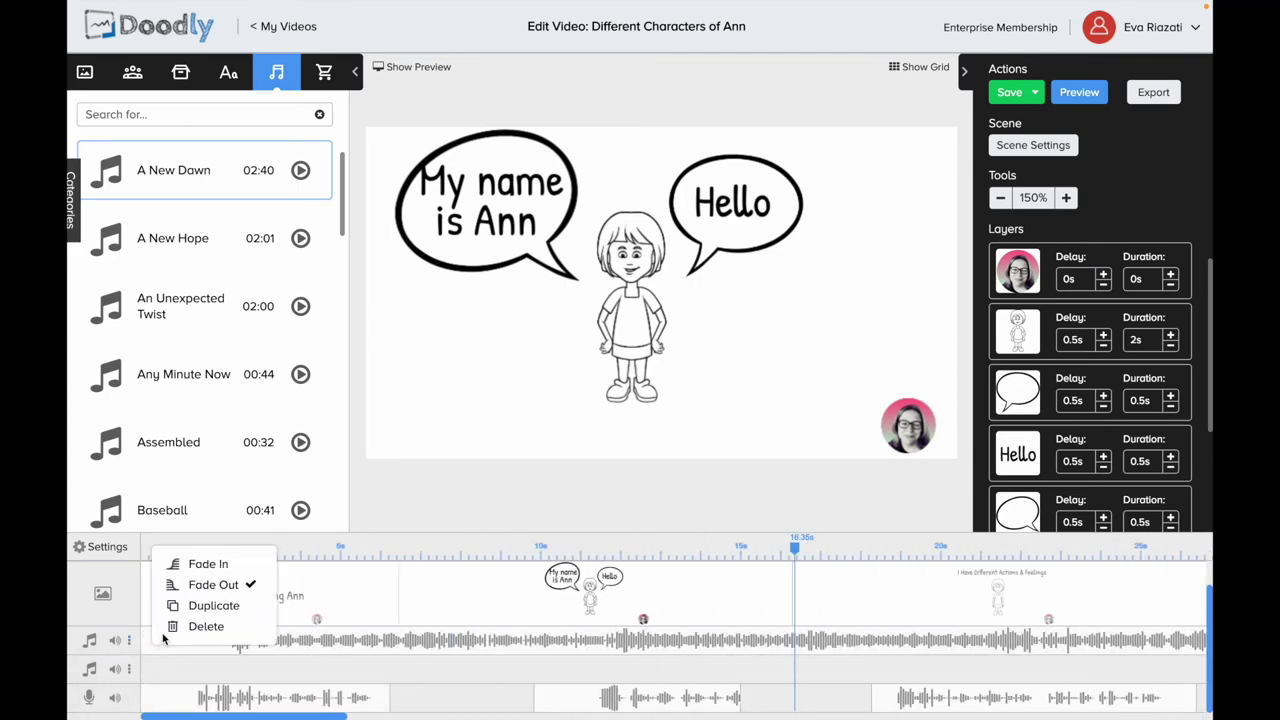
left_click(200, 564)
left_click_drag(180, 640, 322, 640)
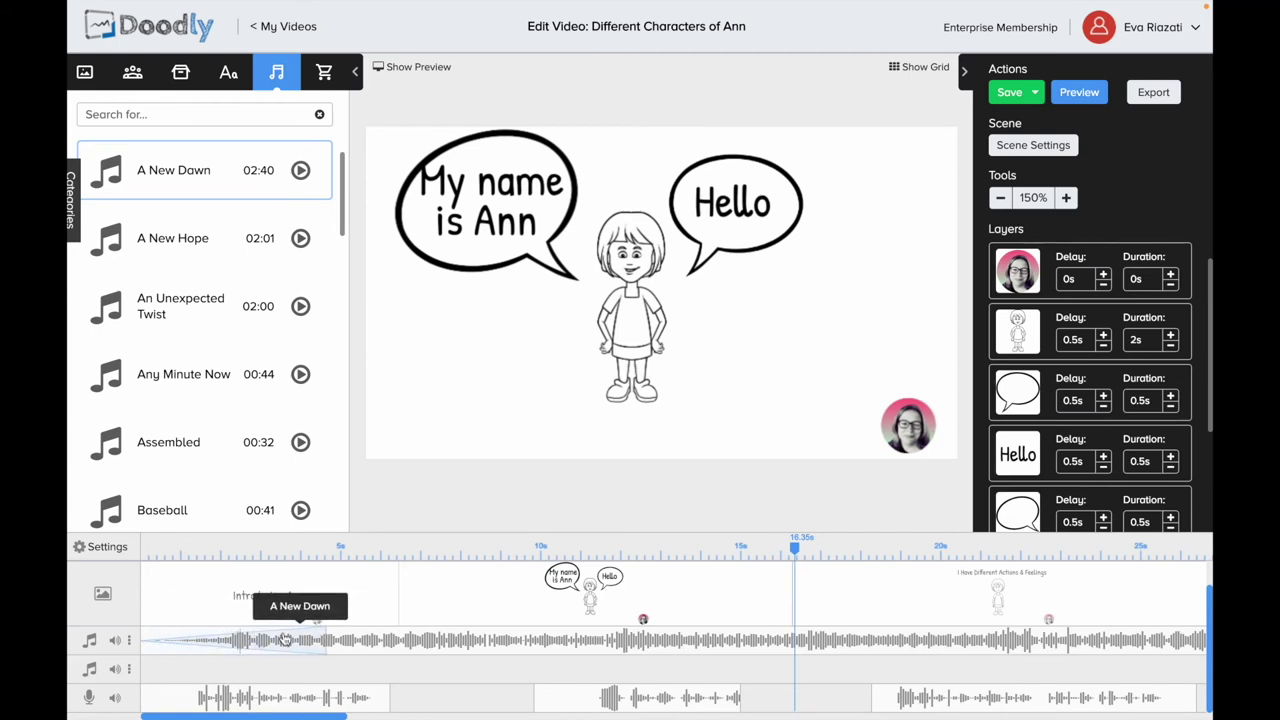
right_click(190, 638)
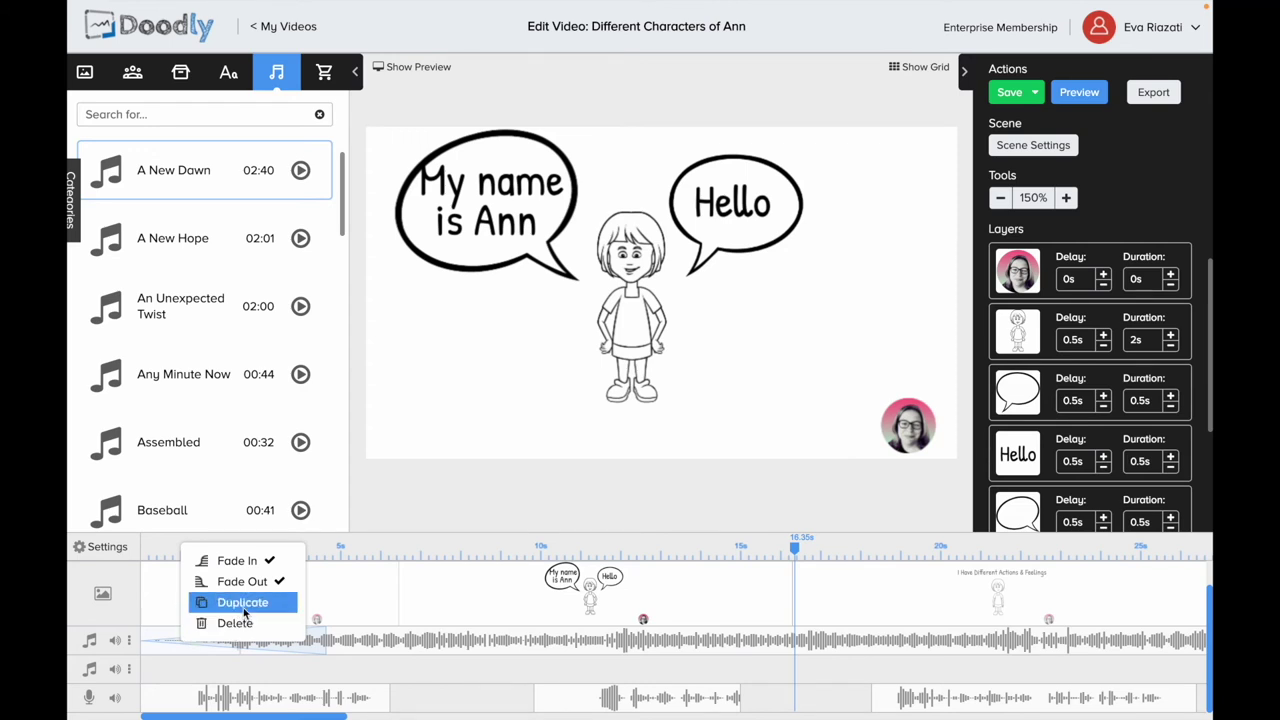
Step: Check the choices for when the video ends and apply the video settings
left_click(101, 550)
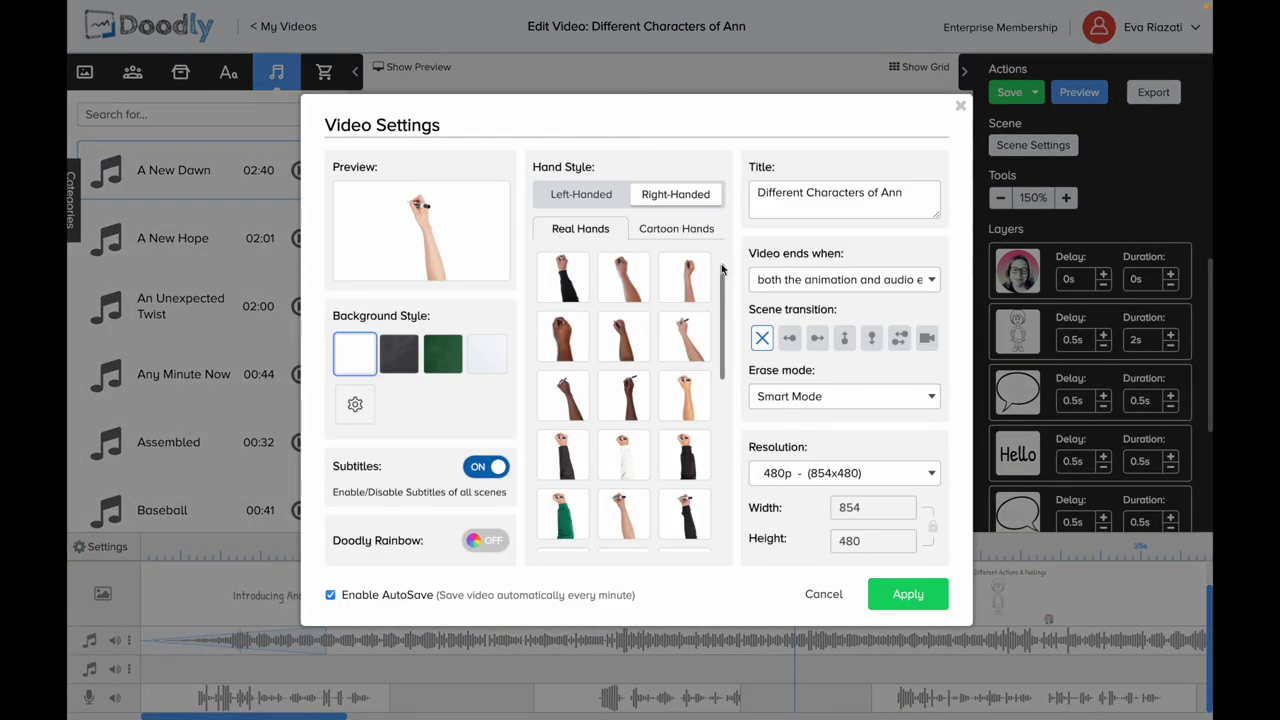
left_click(783, 290)
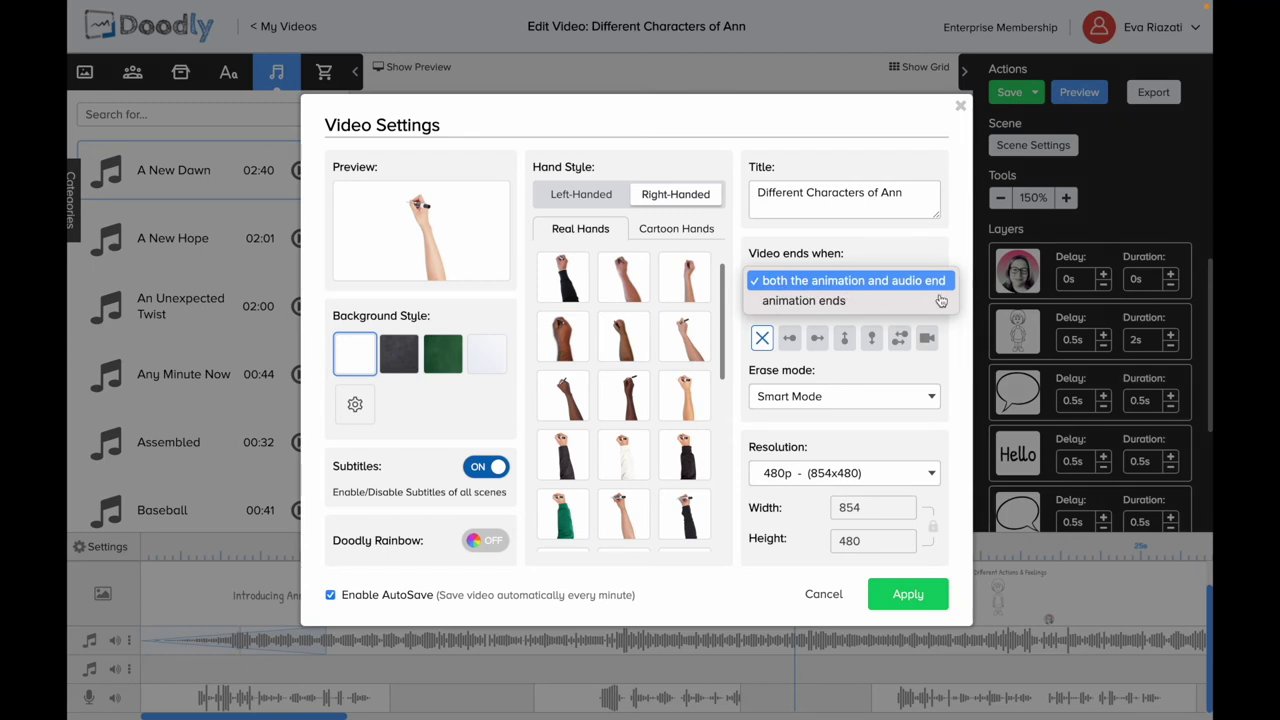
left_click(902, 600)
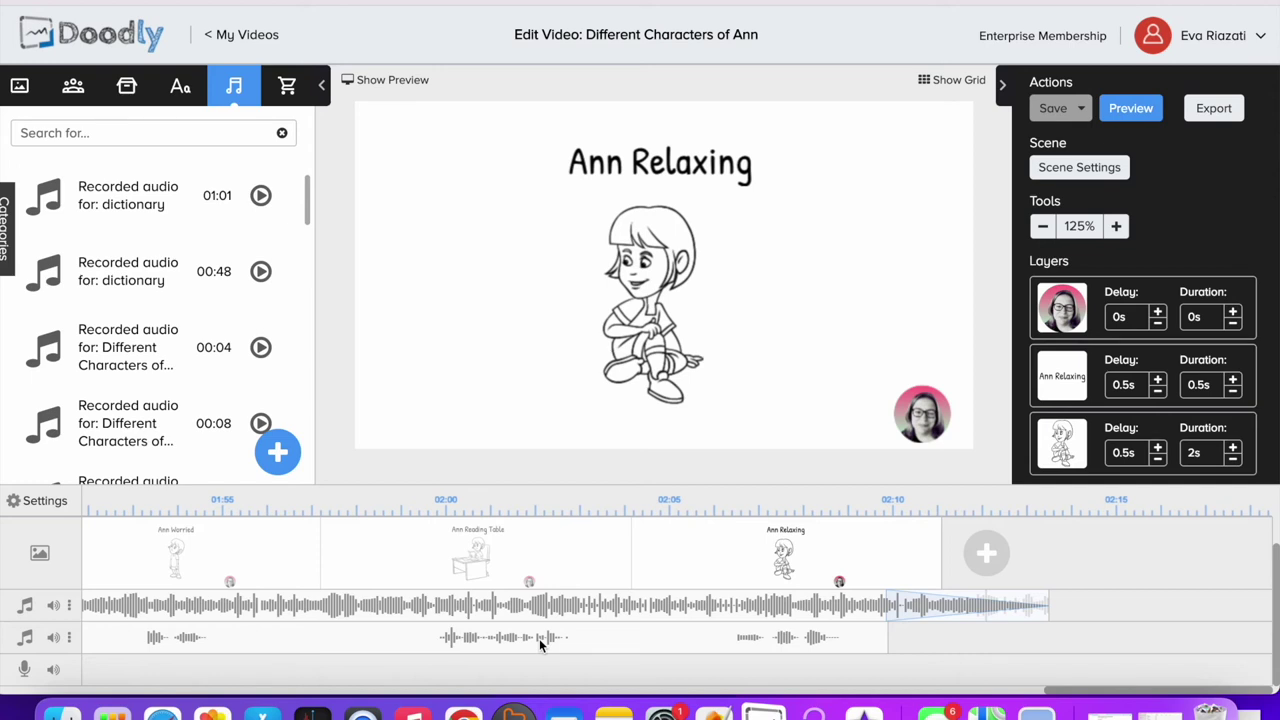
Step: Delete the subtitle text "and relax" from the "Ann Relaxing" scene and apply the scene settings
left_click(1080, 168)
left_click_drag(779, 334, 860, 340)
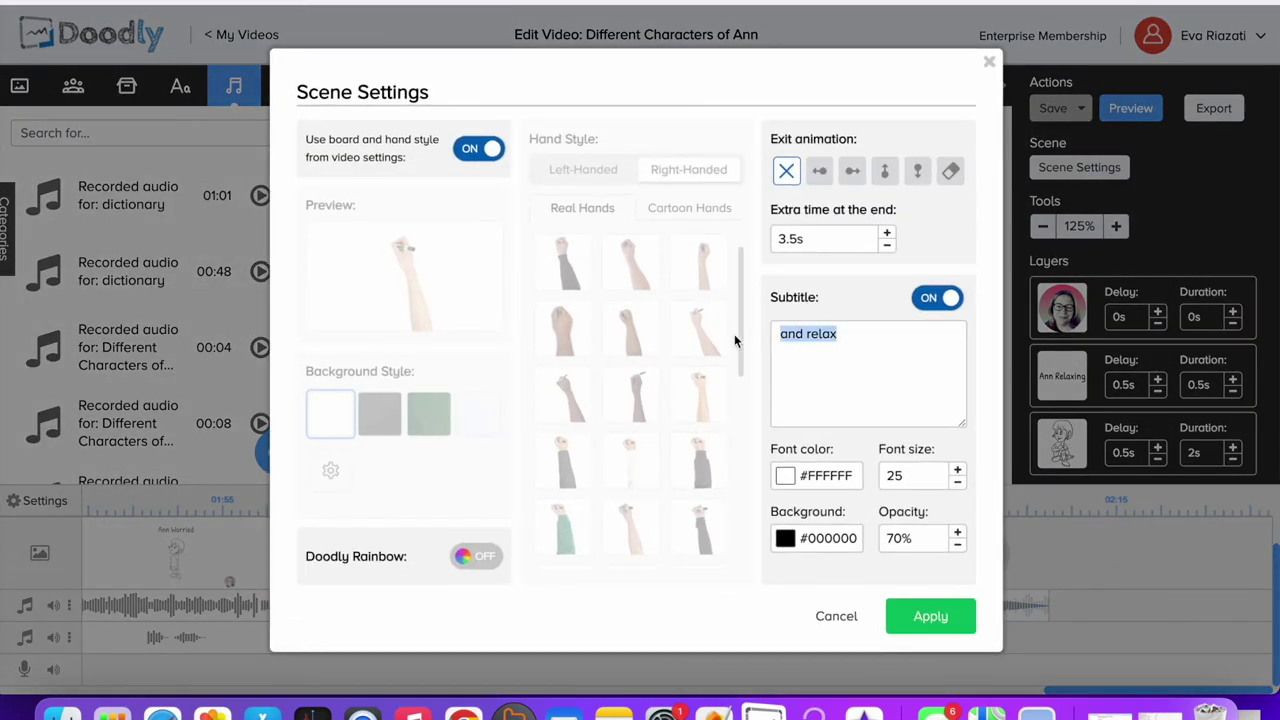
key("BackSpace")
left_click(930, 616)
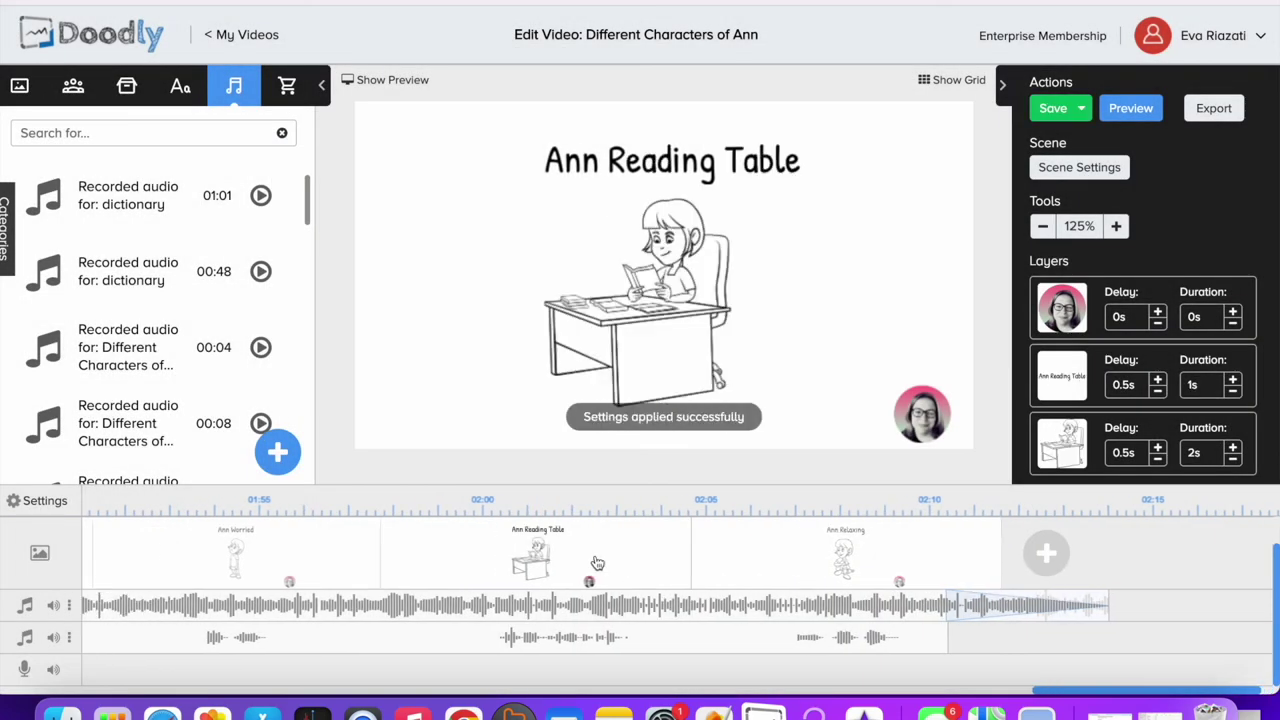
Step: Clear the subtitle text of the "Ann Reading Table" scene and apply the scene settings
left_click(1080, 168)
left_click_drag(850, 360, 772, 334)
key("BackSpace")
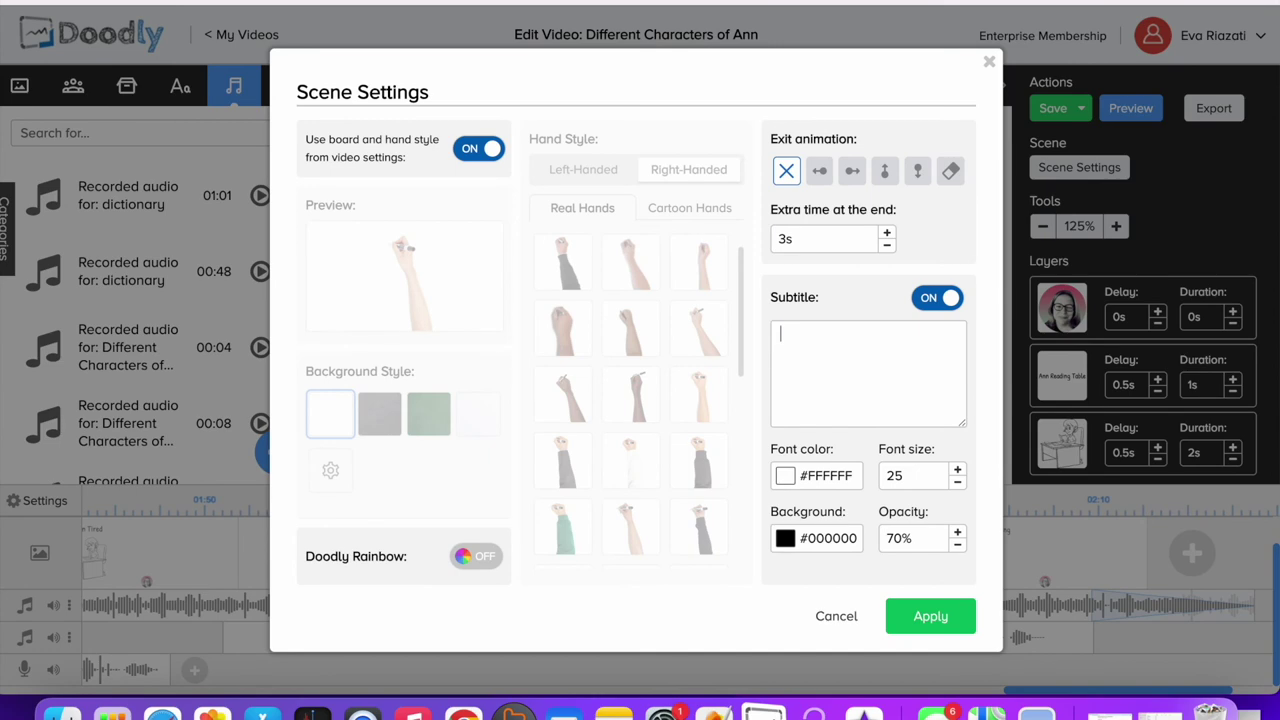
left_click(927, 618)
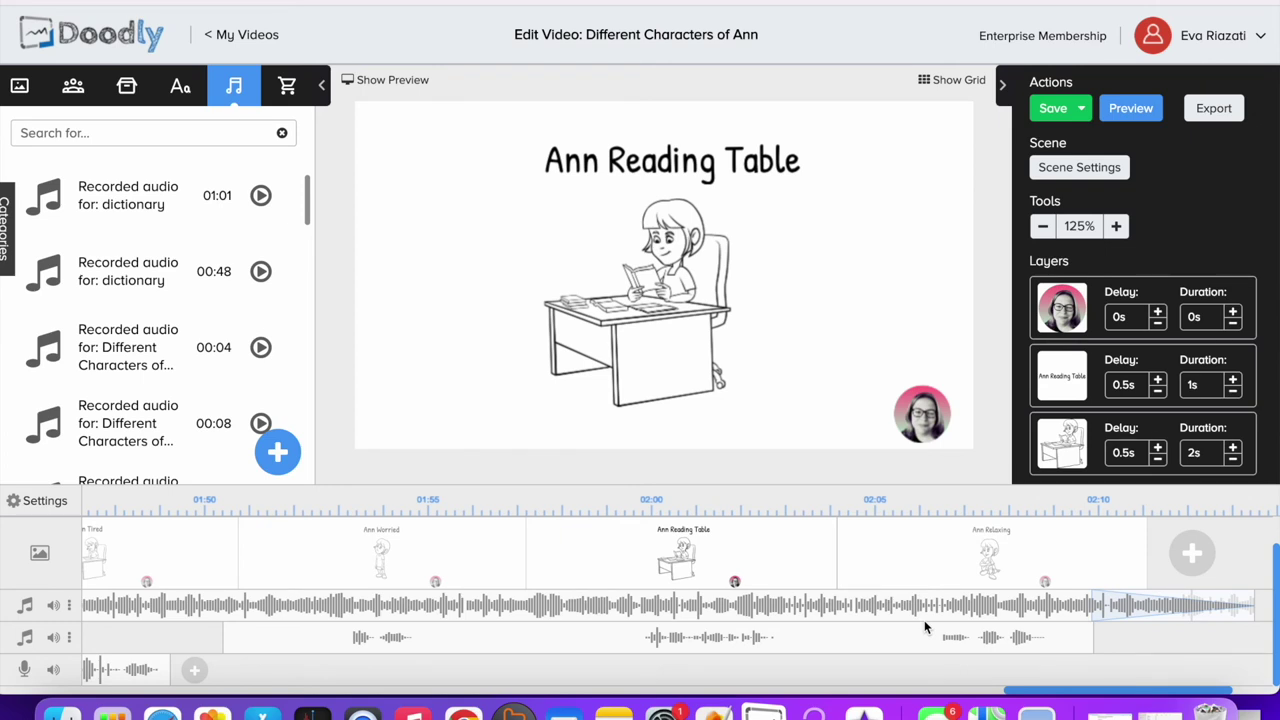
Step: Delete the subtitle text "and worried" from the "Ann Worried" scene and apply the scene settings
scroll(924, 620, "left", 5)
left_click(607, 573)
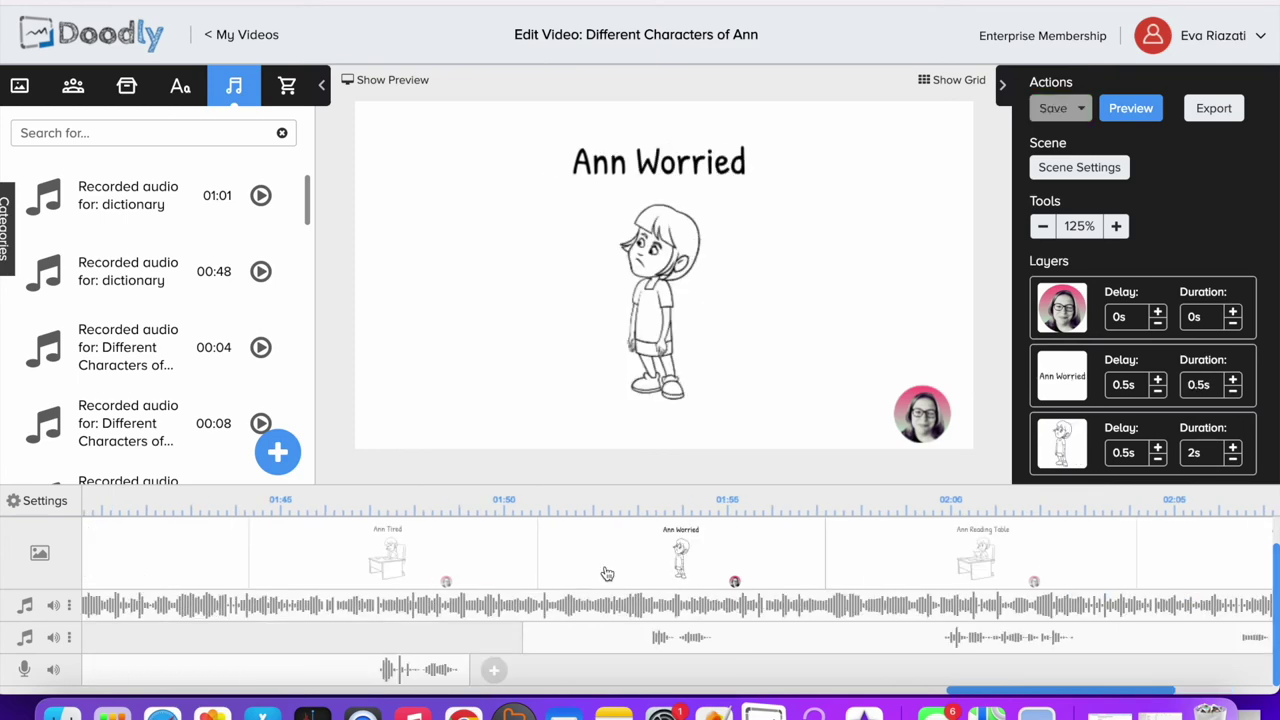
left_click(1086, 167)
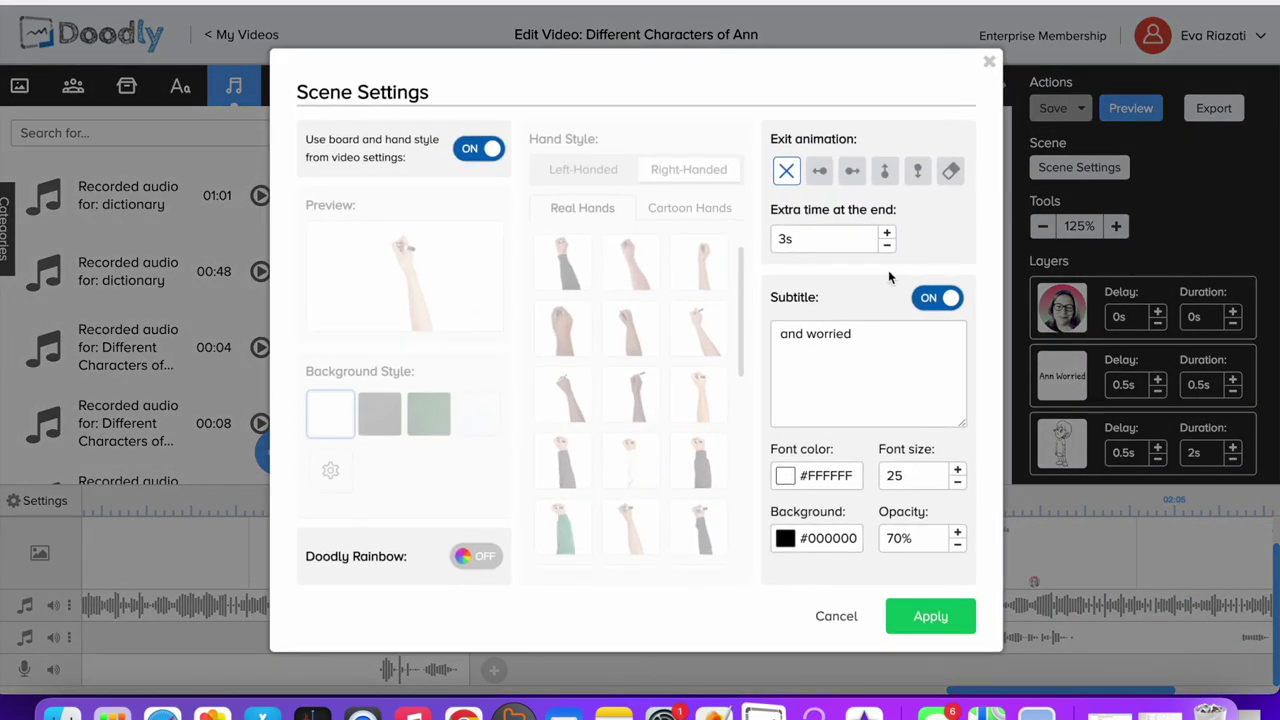
left_click_drag(886, 348, 778, 334)
key("BackSpace")
left_click(928, 614)
Step: Clear the subtitle text of the "Ann Tired" scene and apply the scene settings
left_click(487, 572)
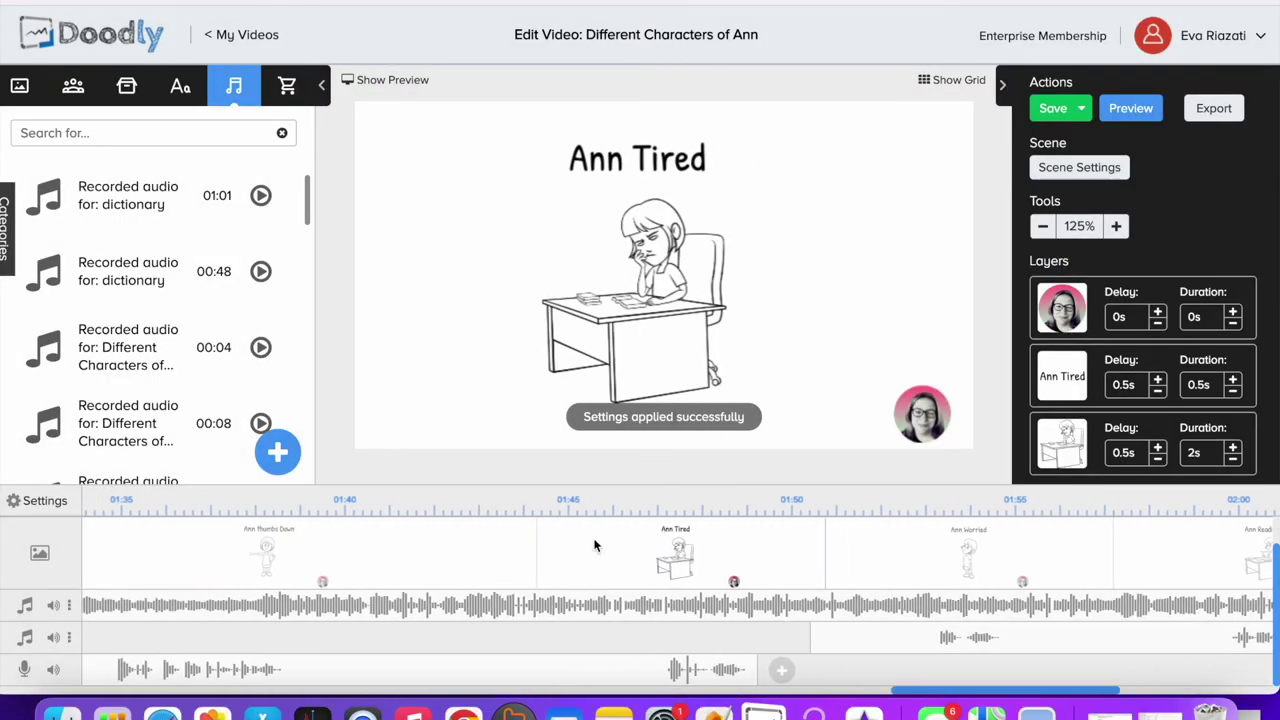
left_click(1066, 170)
left_click_drag(893, 338, 705, 331)
key("BackSpace")
left_click(930, 615)
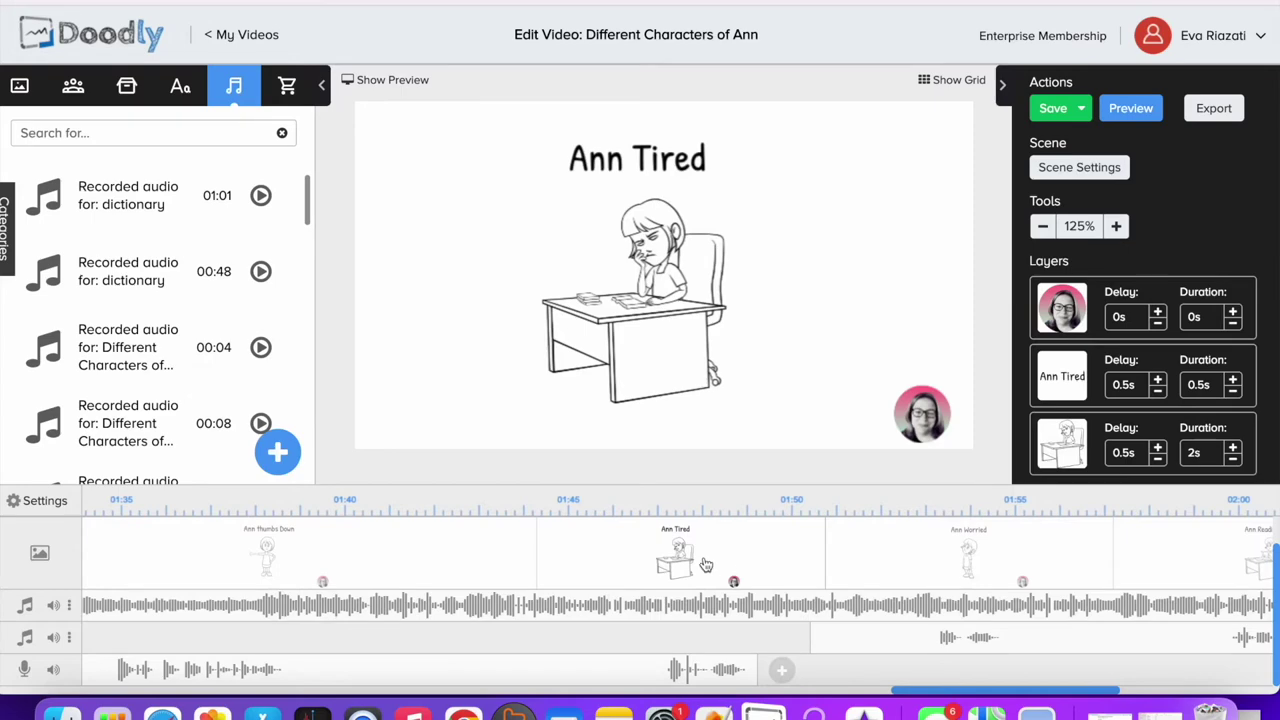
Step: Delete the thumbs-down subtitle text from the "Ann thumbs Down" scene, apply it, and recheck that scene's settings
left_click(444, 551)
left_click(1079, 167)
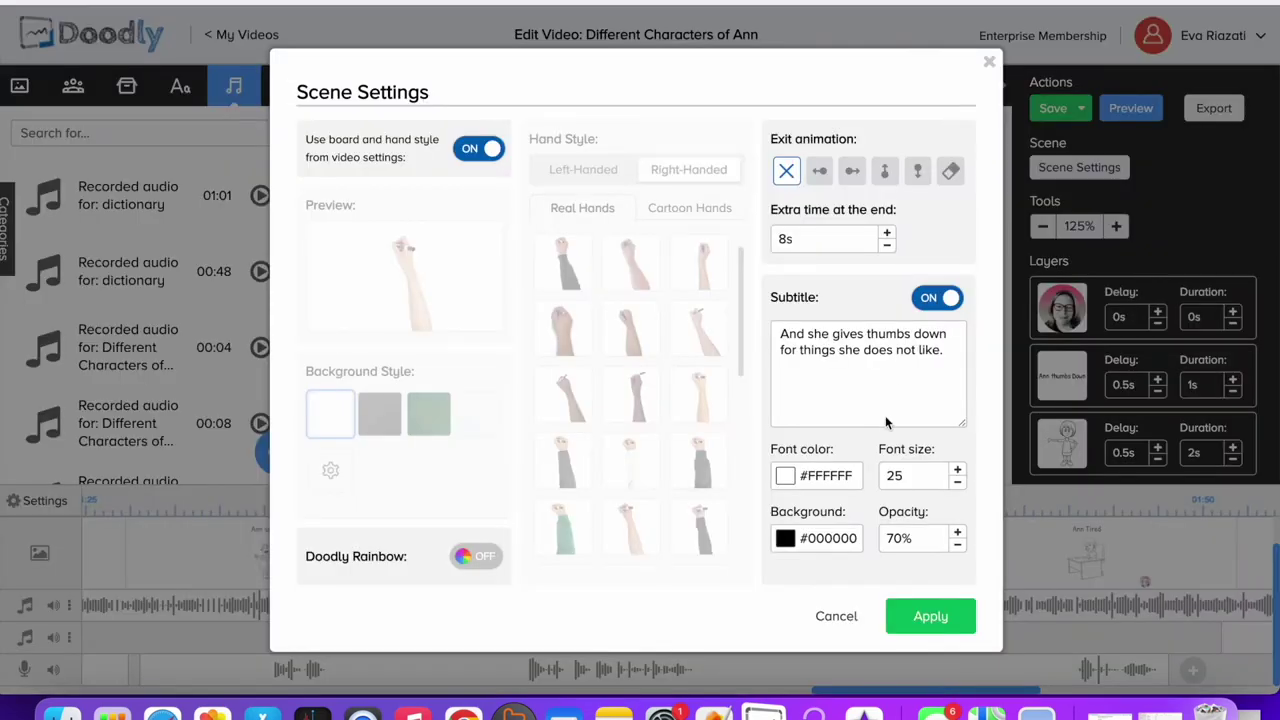
left_click_drag(948, 358, 763, 325)
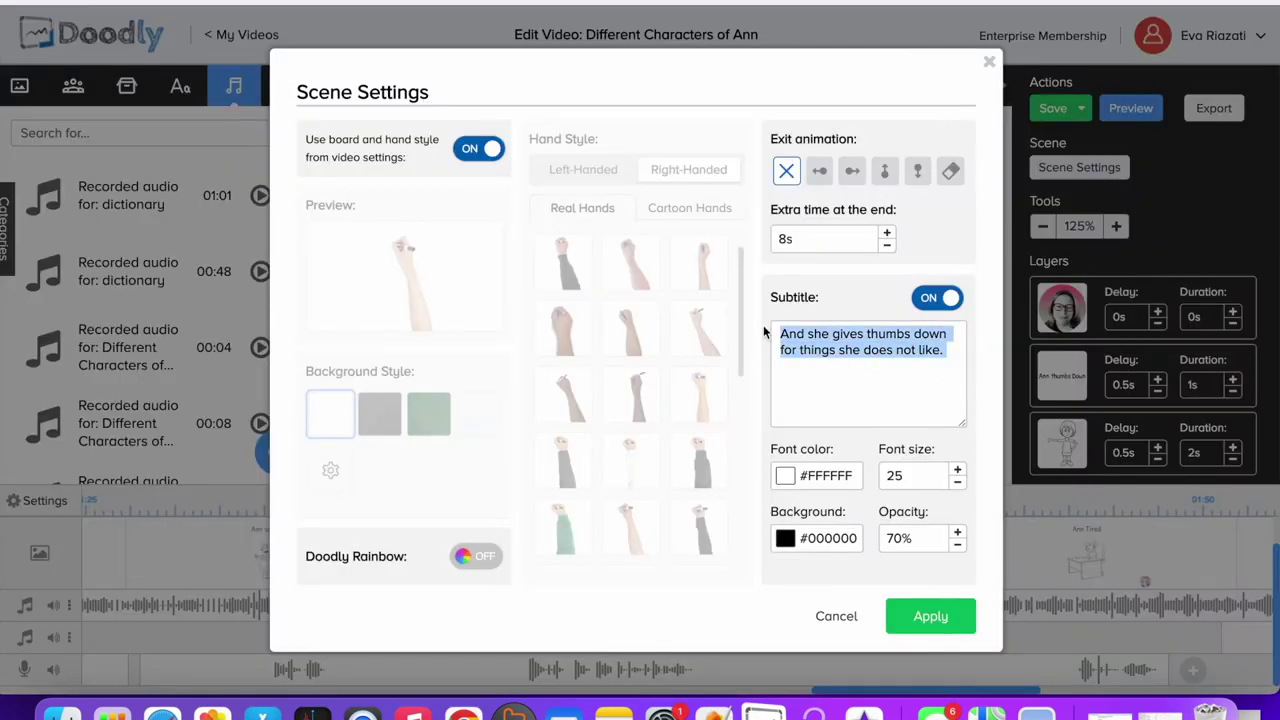
key("BackSpace")
left_click(924, 630)
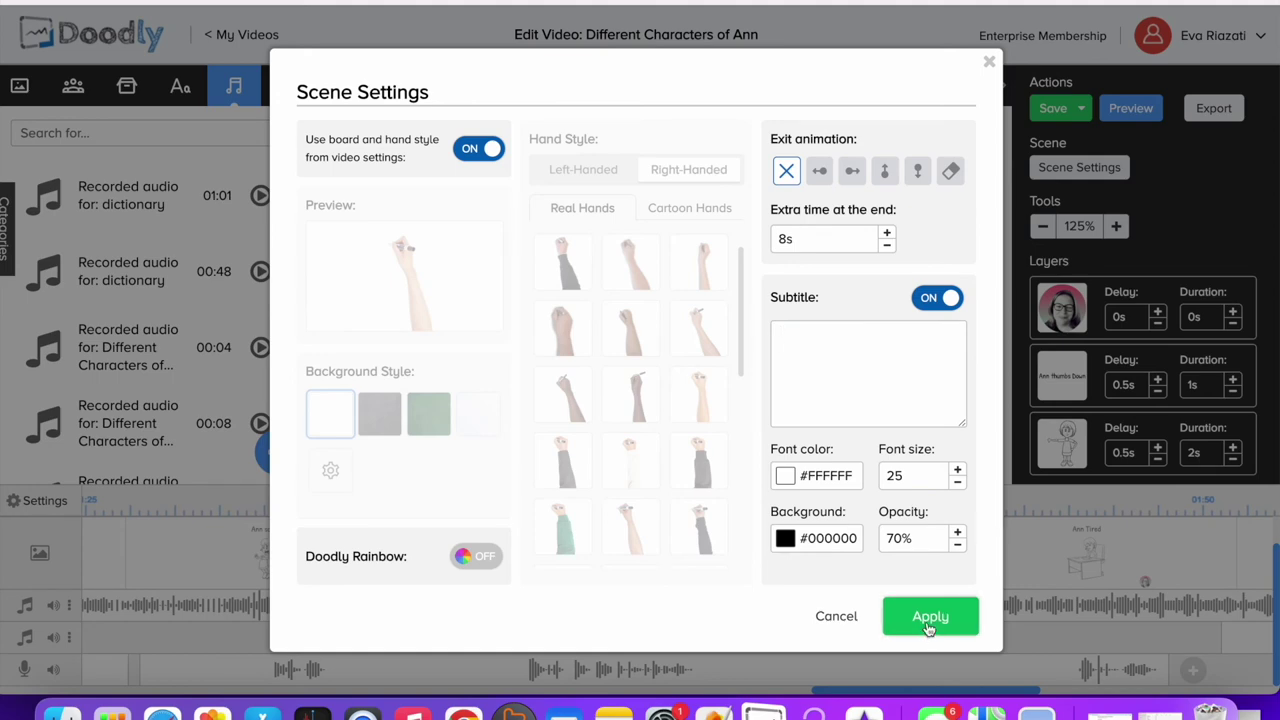
left_click(1079, 167)
left_click(992, 60)
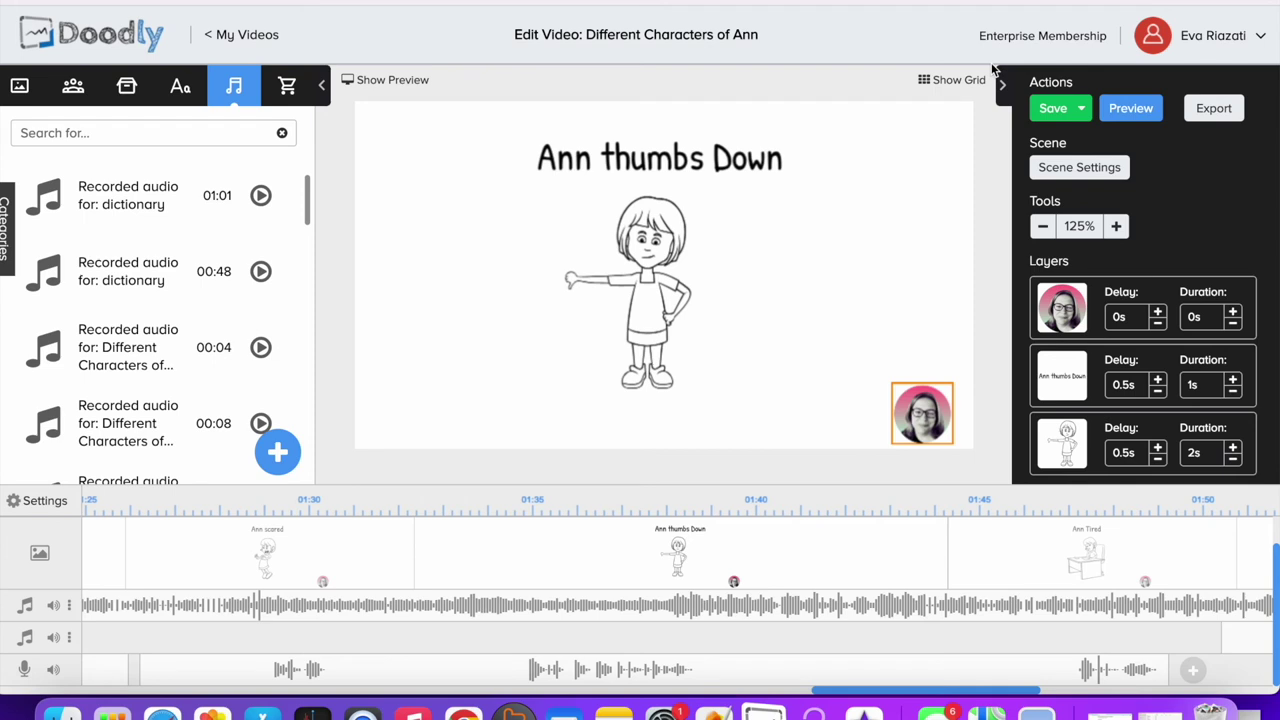